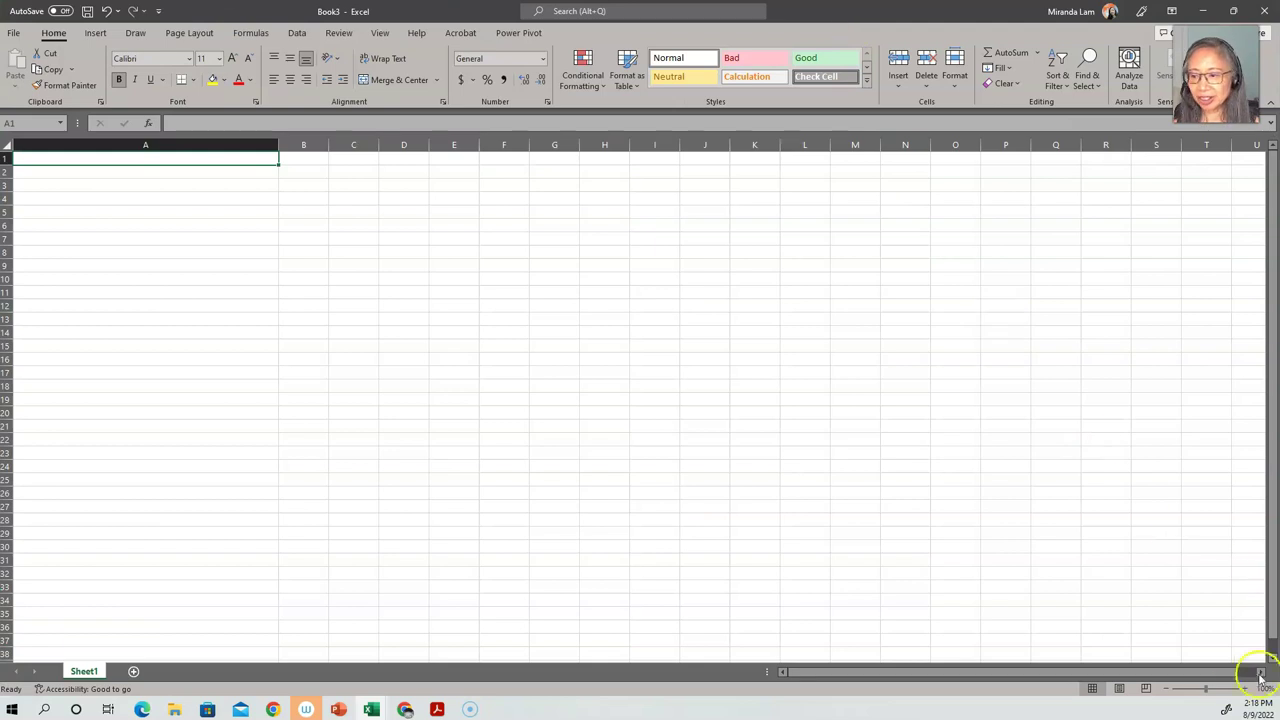
- Zoom the sheet to 120% and enter the title 'Morrissey Tool Company' in A1
{"action": "left_click", "coordinate": [1246, 689]}
{"action": "left_click", "coordinate": [1246, 689]}
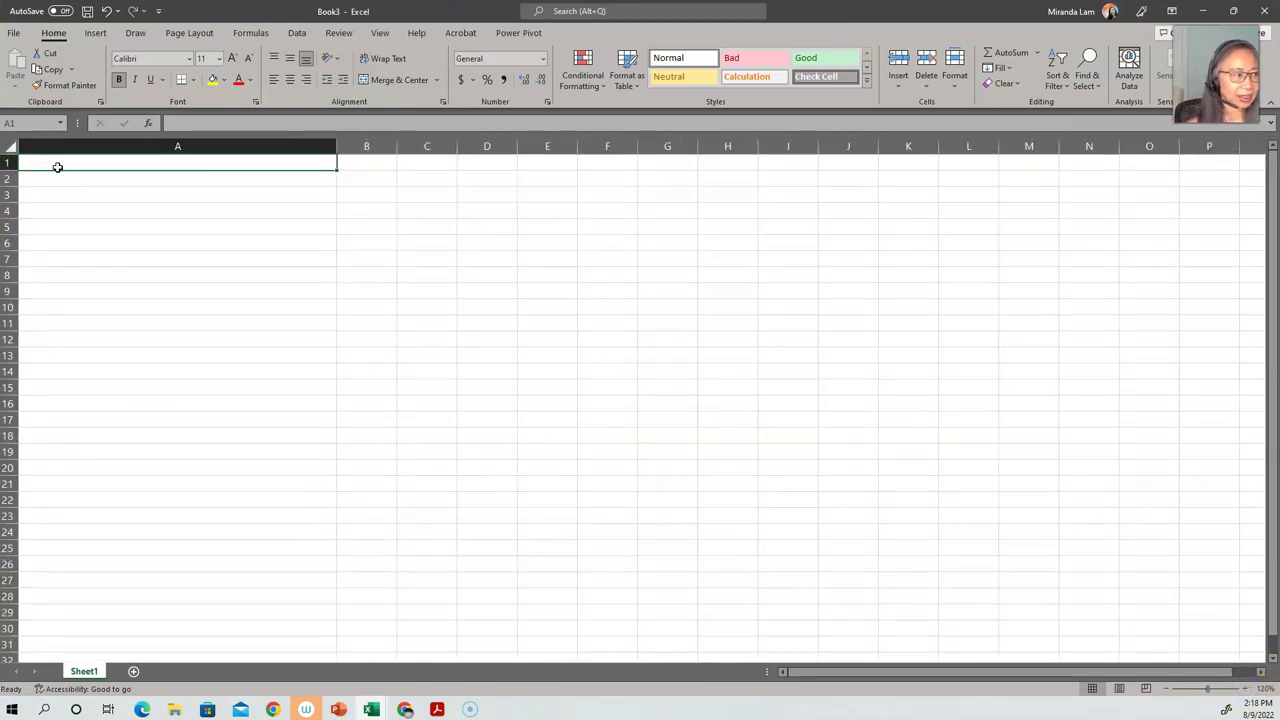
{"action": "type", "text": "Mon"}
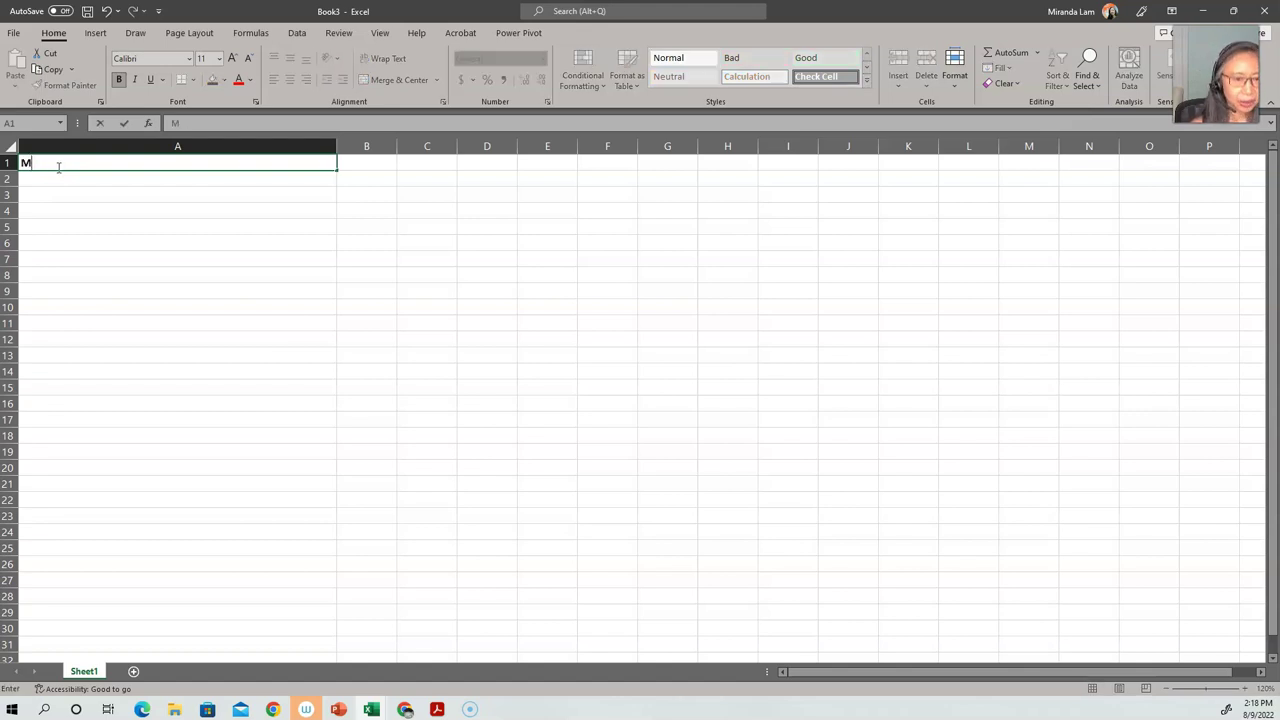
{"action": "key", "text": "BackSpace"}
{"action": "key", "text": "BackSpace"}
{"action": "type", "text": "orri"}
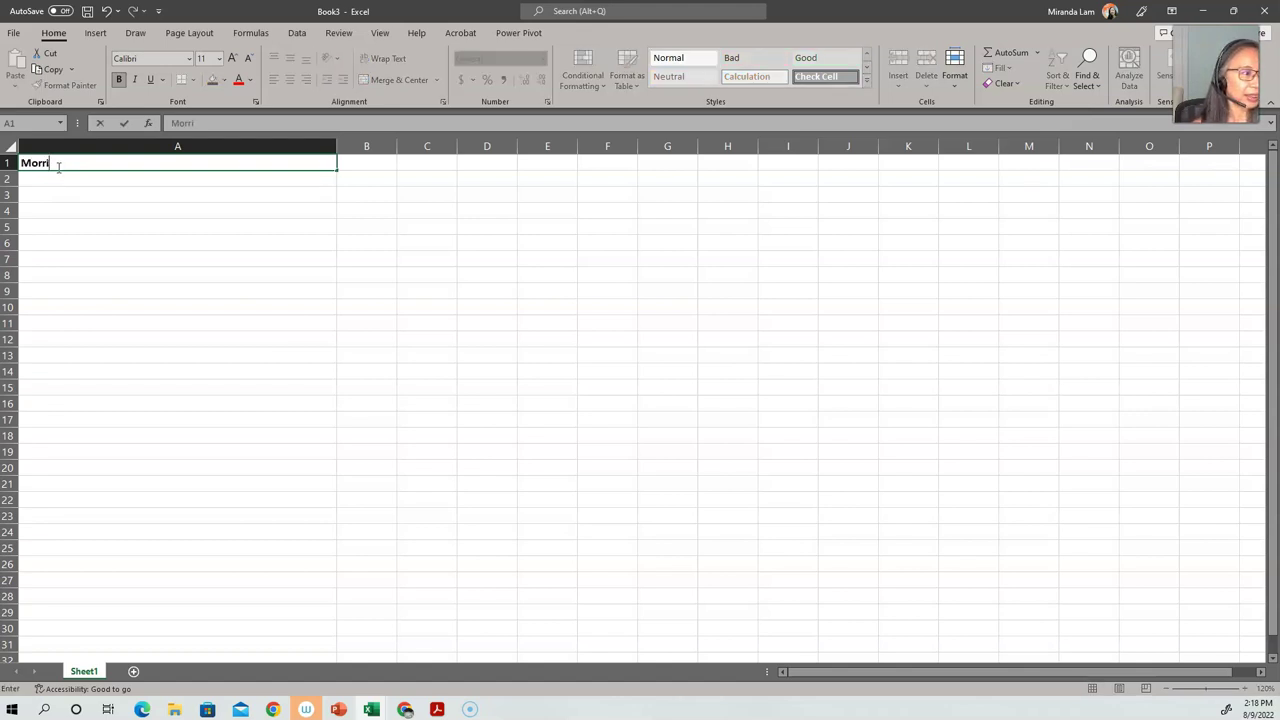
{"action": "type", "text": "ssey "}
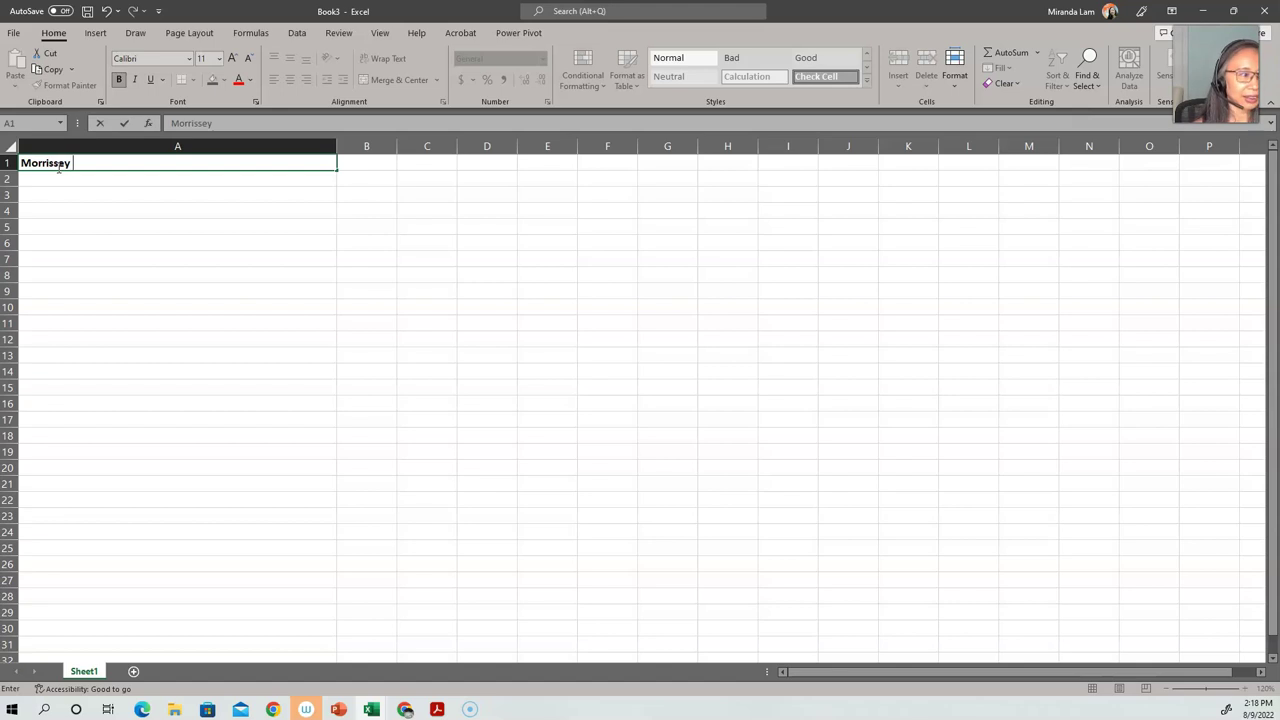
{"action": "type", "text": "Tool Comp"}
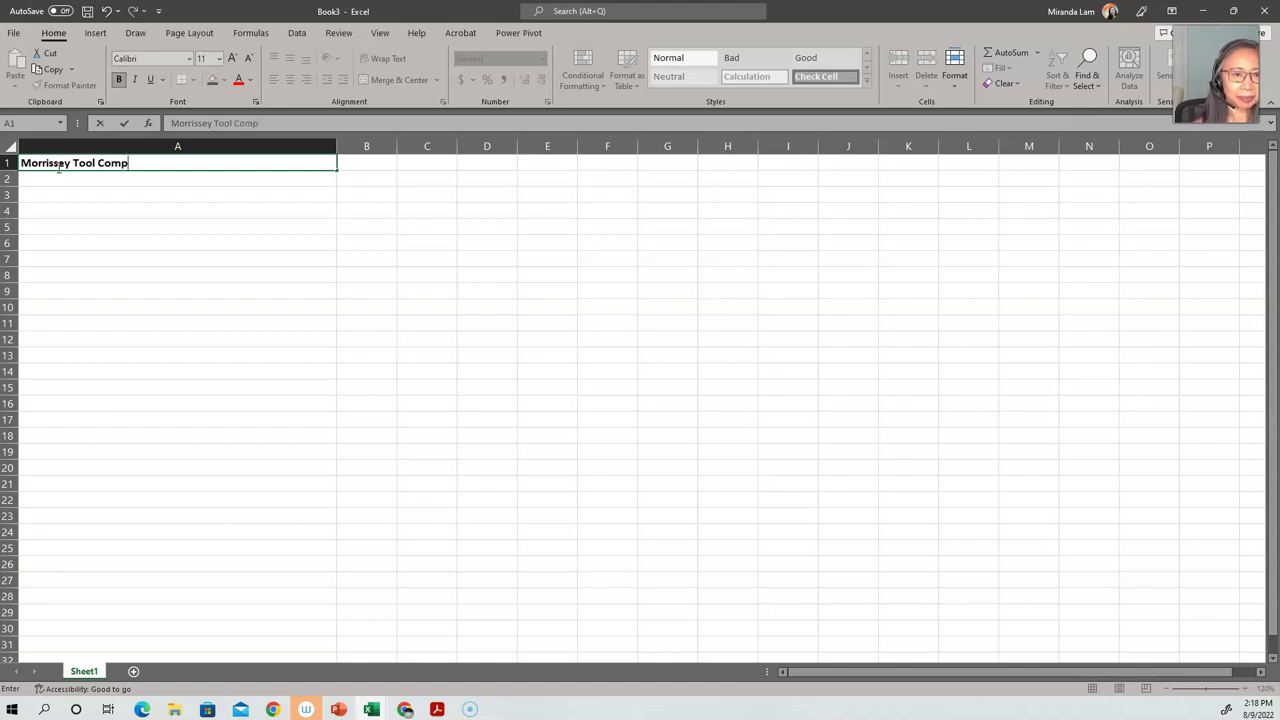
{"action": "type", "text": "any"}
{"action": "key", "text": "Return"}
{"action": "key", "text": "Return"}
- Add the 'Assumption' heading in A3 and the 'Dividend payout' label in A4
{"action": "type", "text": "As"}
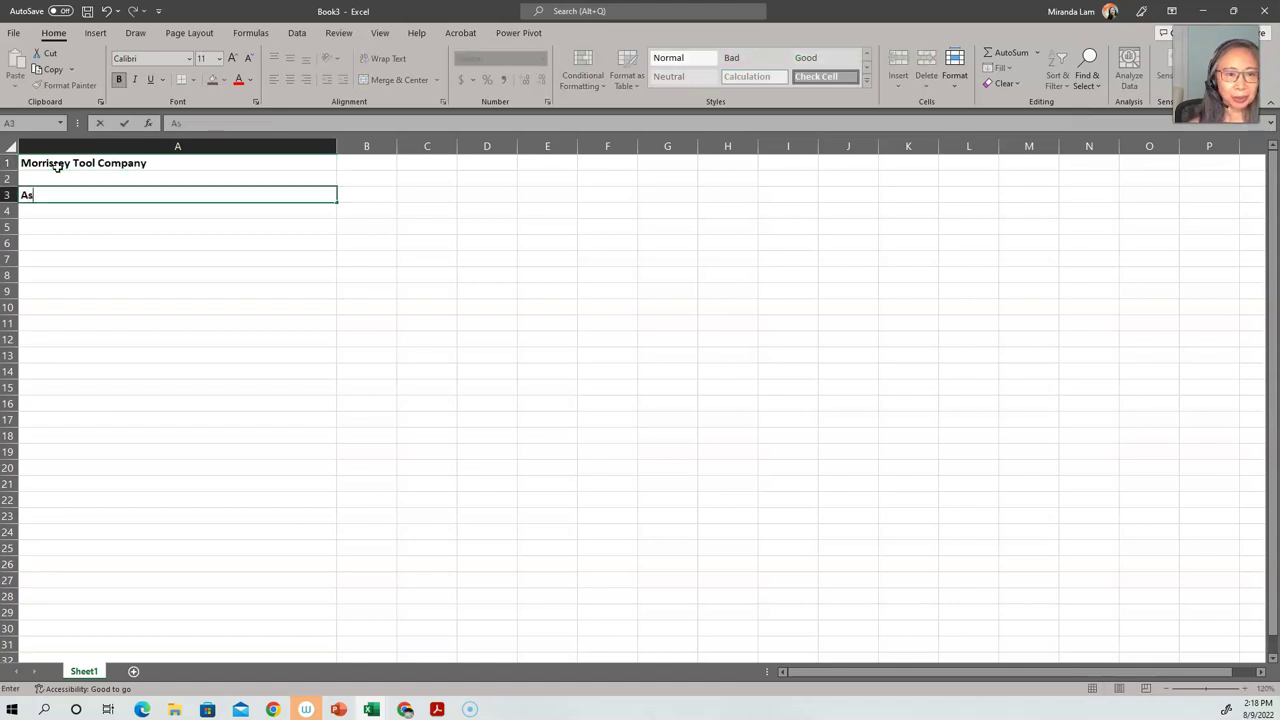
{"action": "type", "text": "sumption"}
{"action": "key", "text": "Return"}
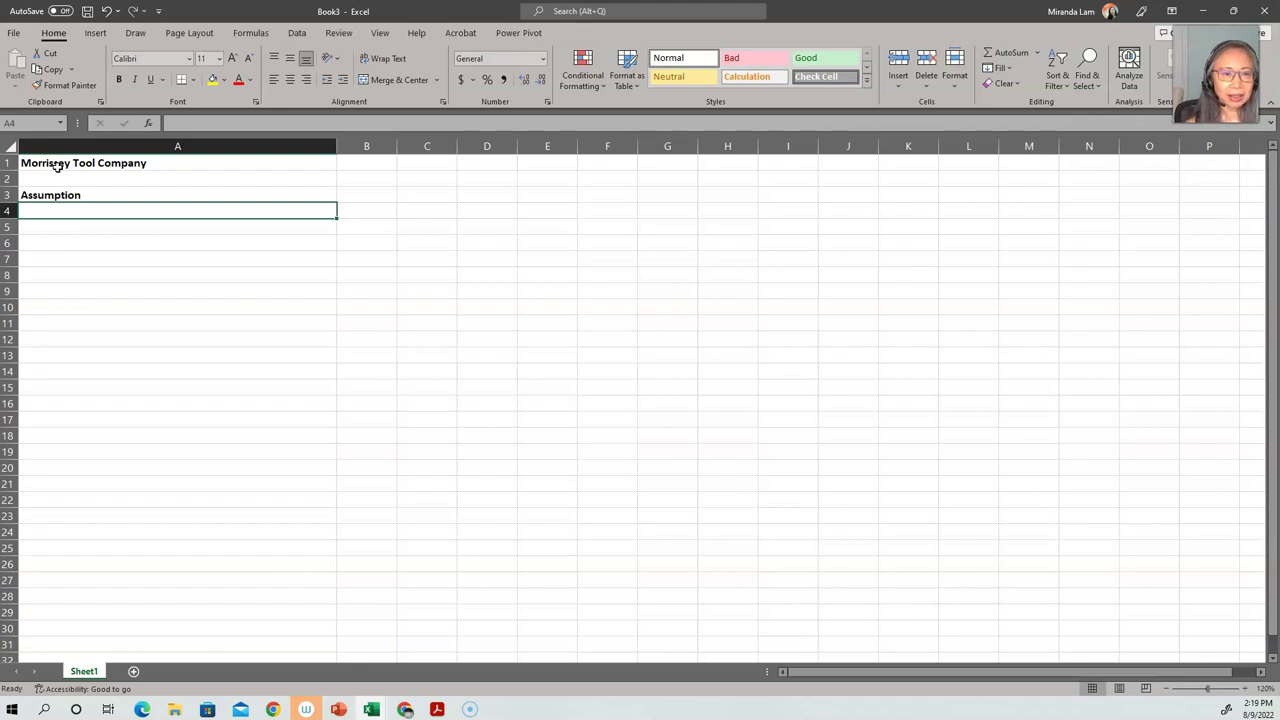
{"action": "type", "text": "Divid"}
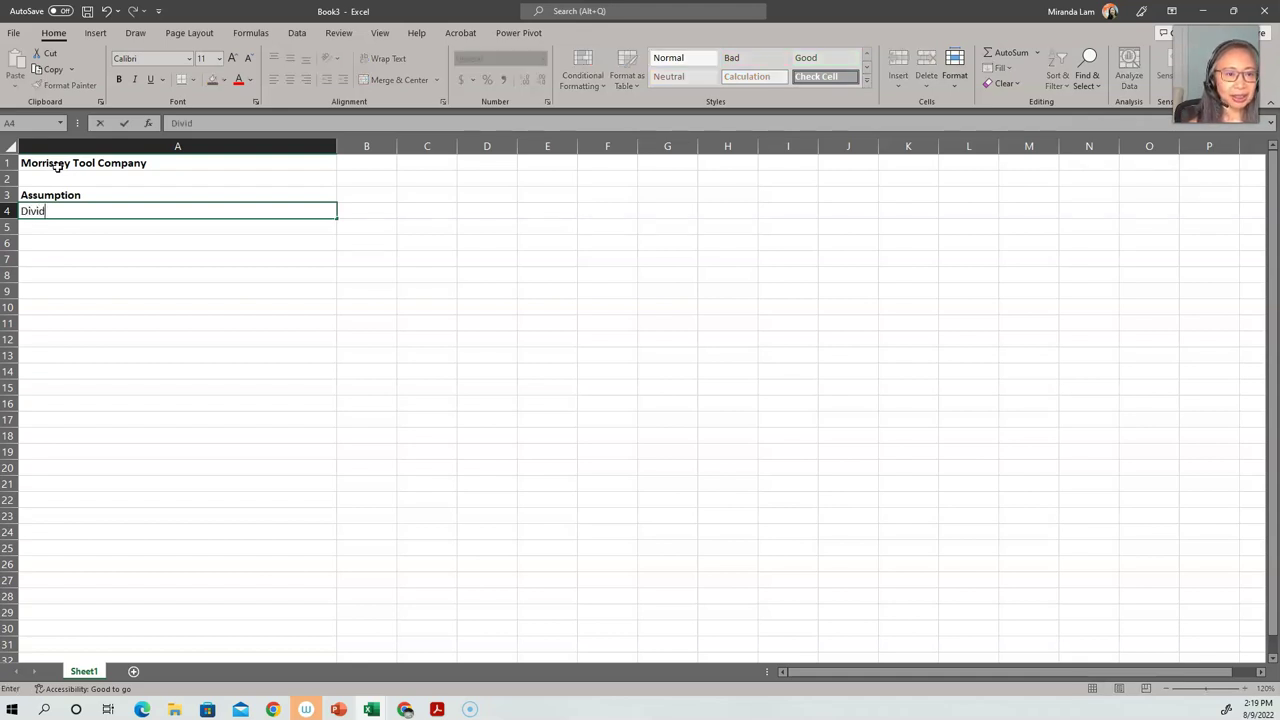
{"action": "type", "text": "end payout"}
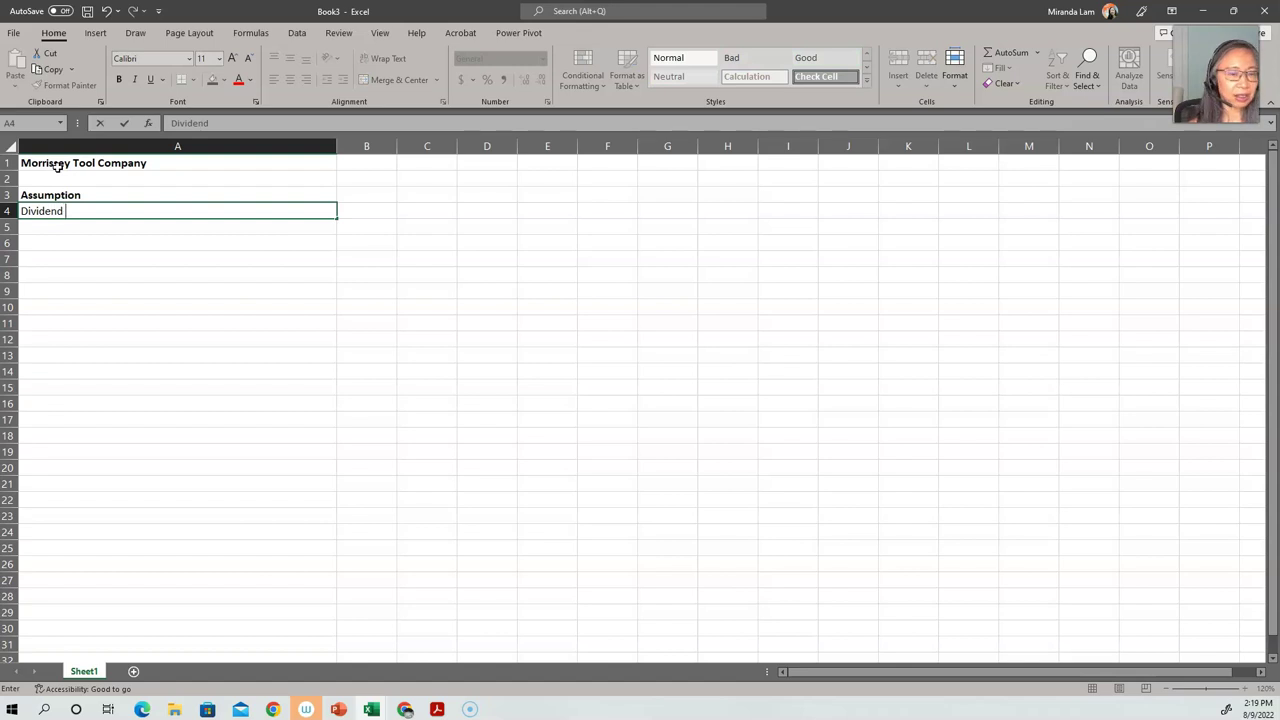
{"action": "key", "text": "Tab"}
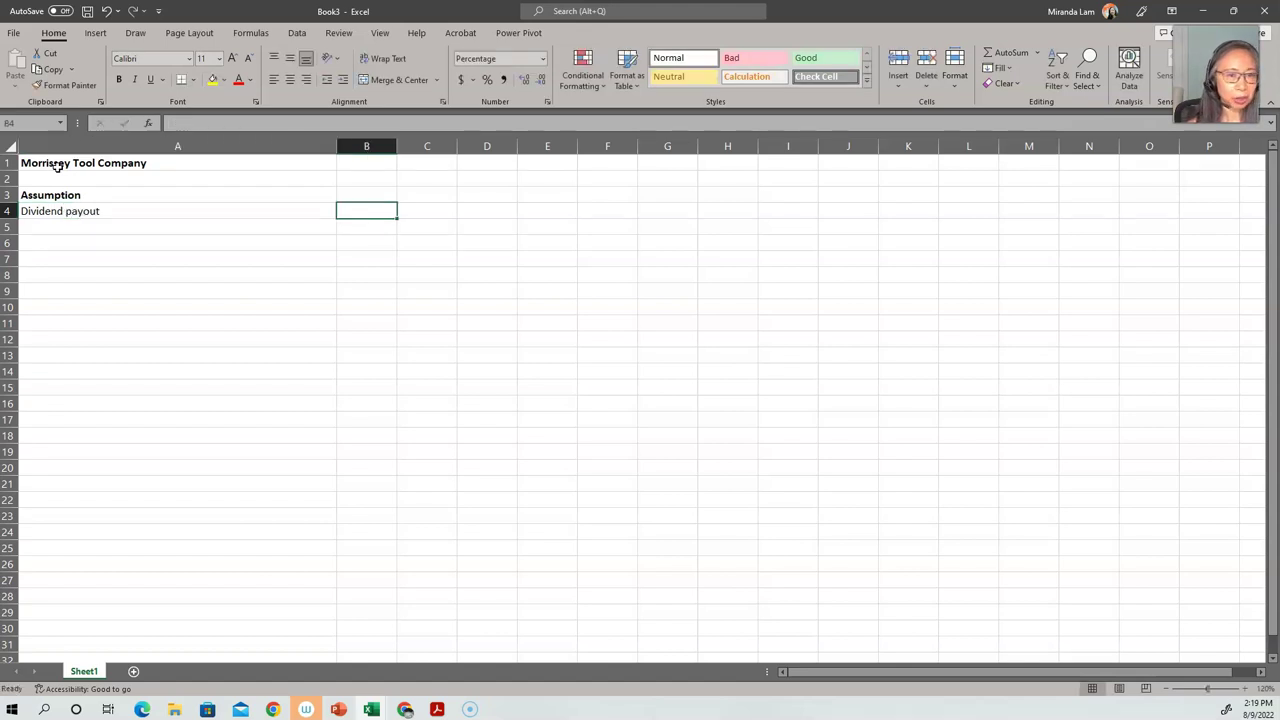
- Enter the 30% dividend payout and a 'Beginning book value at year 0 (BV0)' row of 1,111,141
{"action": "type", "text": "30"}
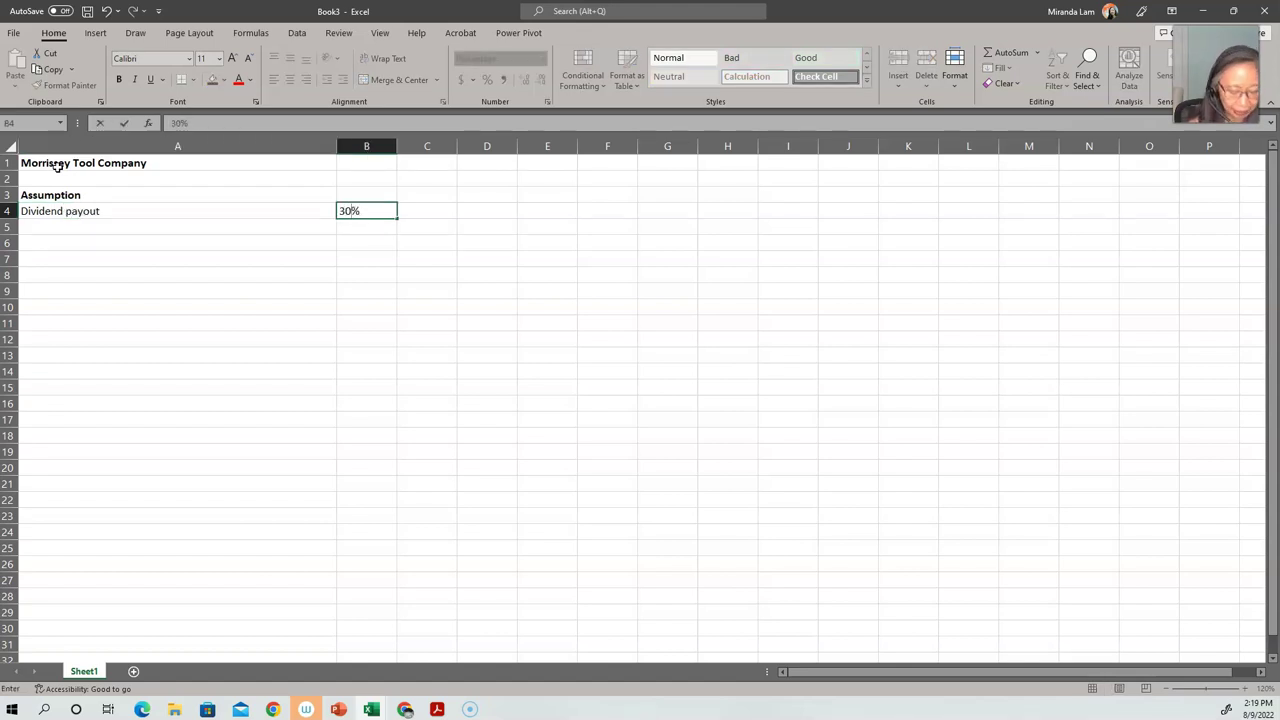
{"action": "key", "text": "Return"}
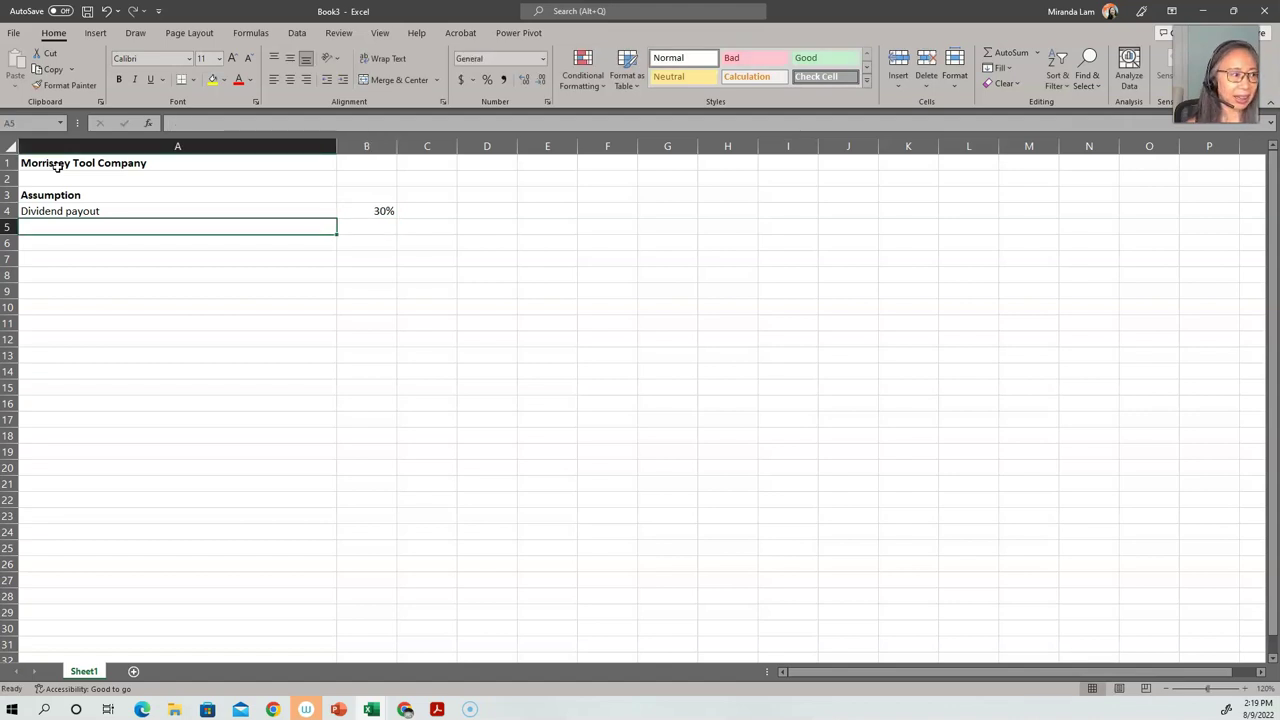
{"action": "type", "text": "Beginning book value at year 0 (B"}
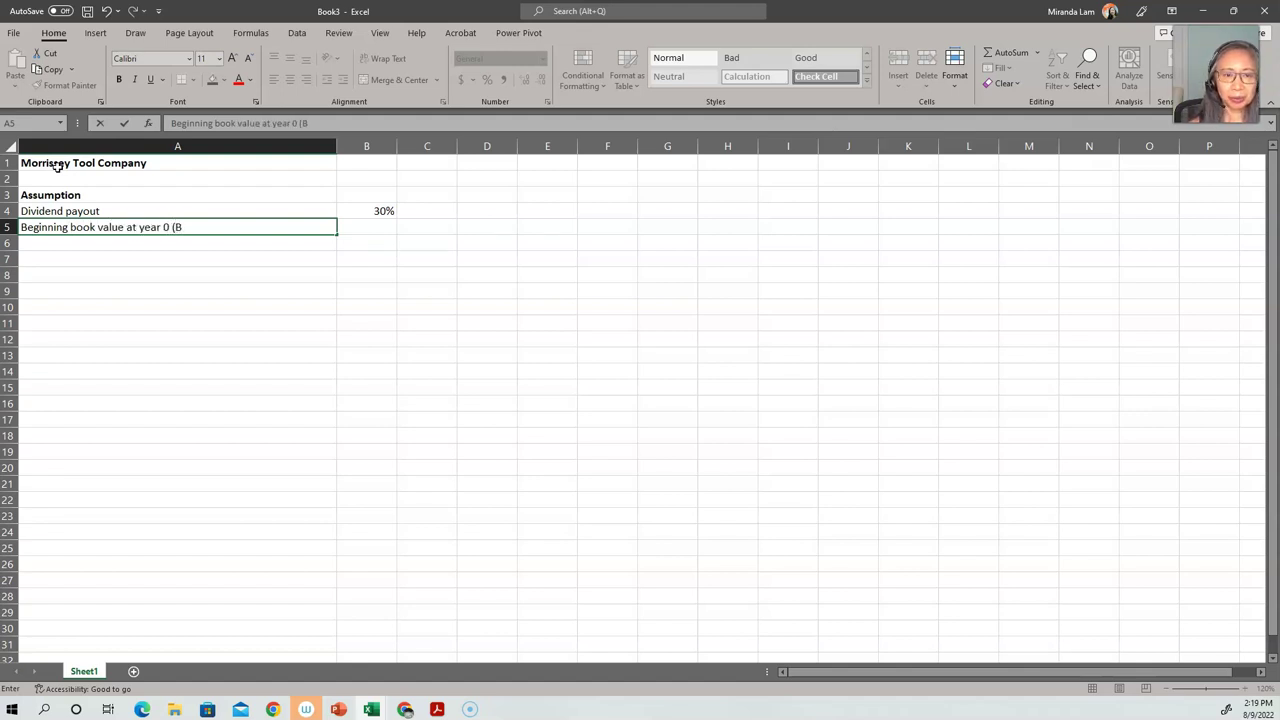
{"action": "type", "text": "V0)"}
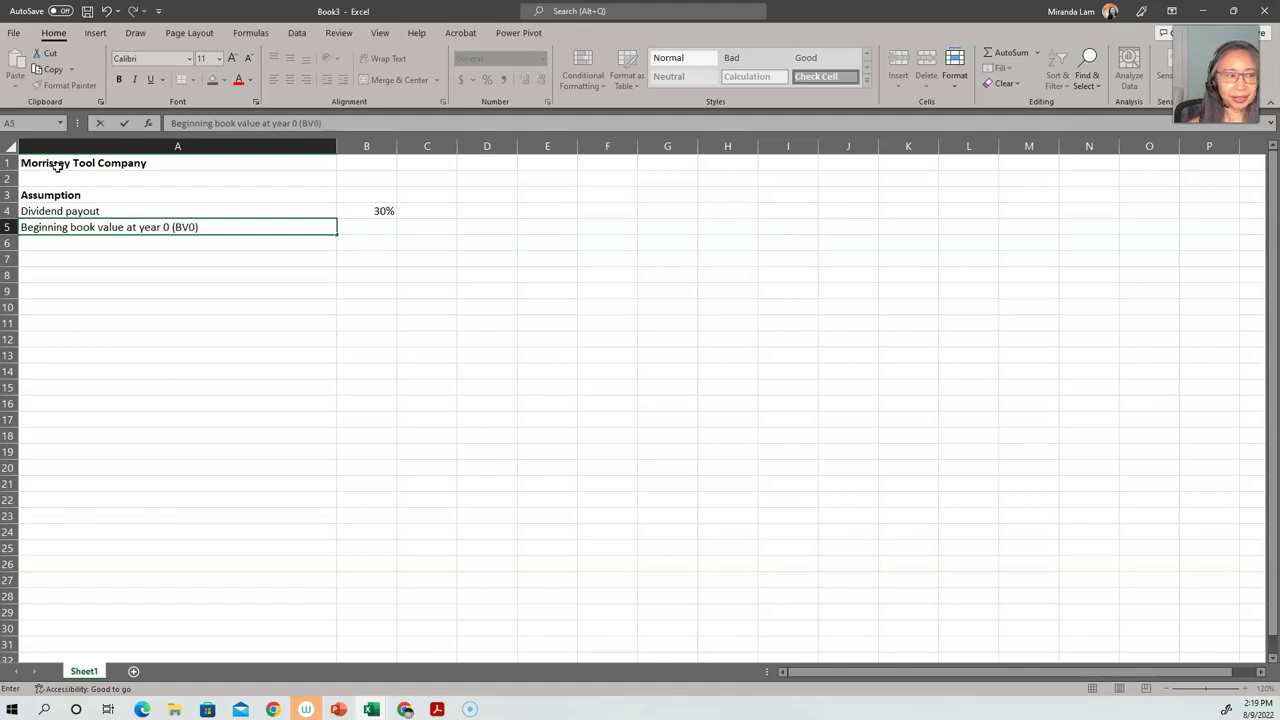
{"action": "key", "text": "Tab"}
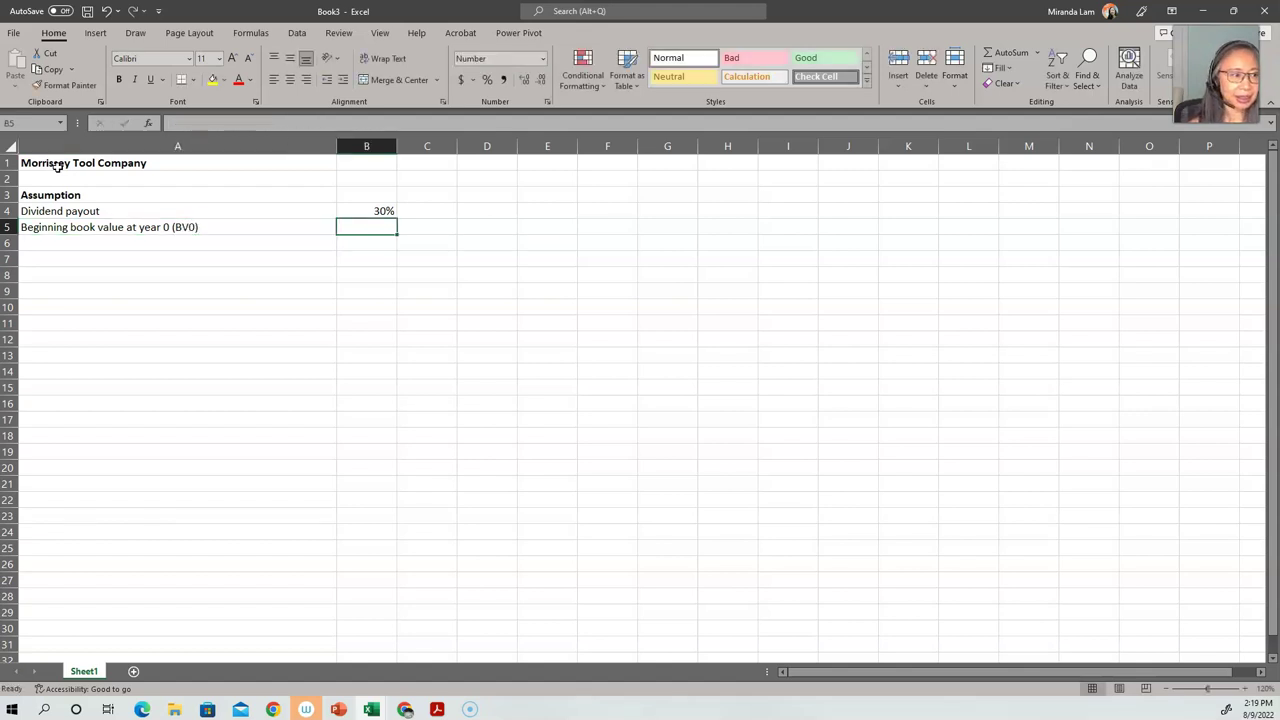
{"action": "type", "text": "1,111,"}
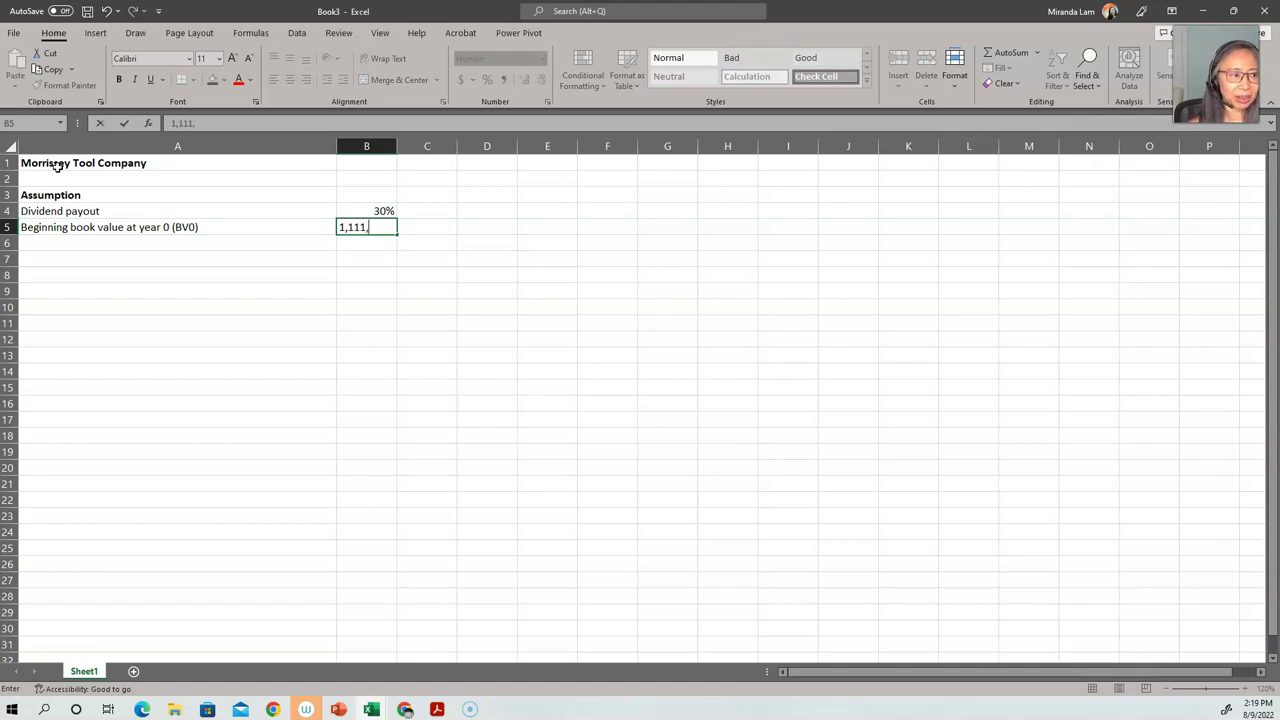
{"action": "type", "text": "141"}
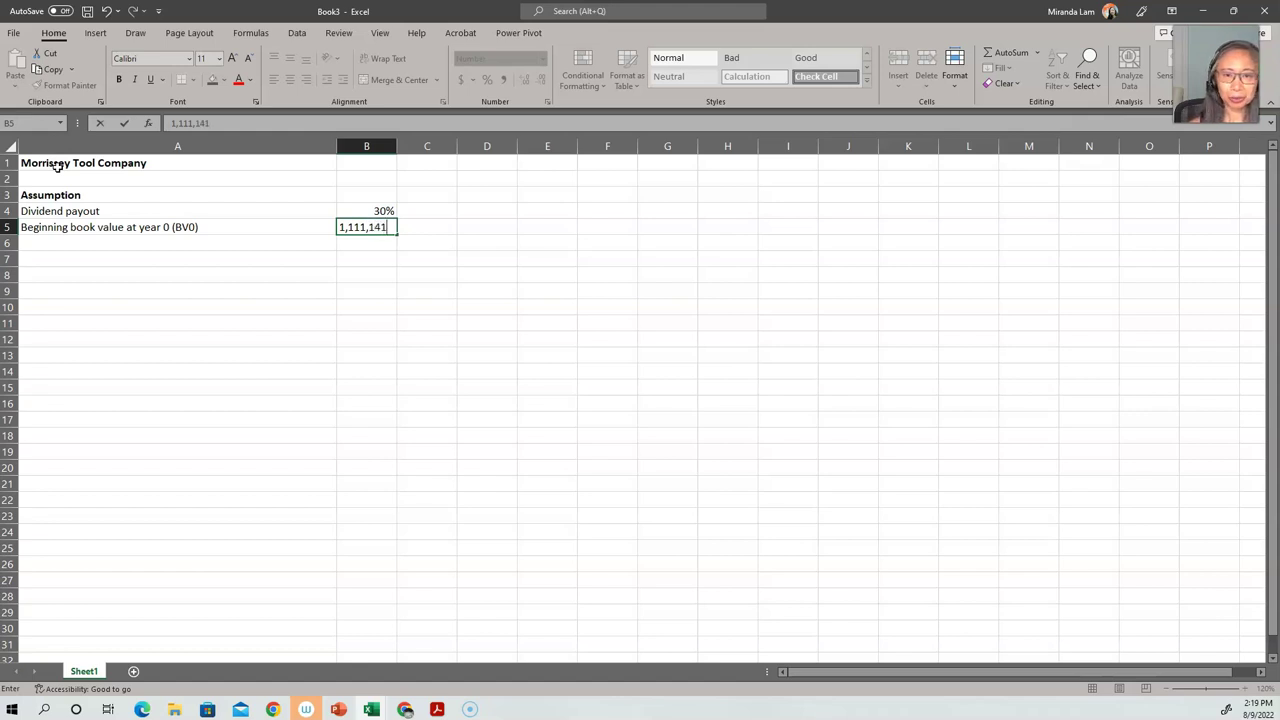
{"action": "key", "text": "Return"}
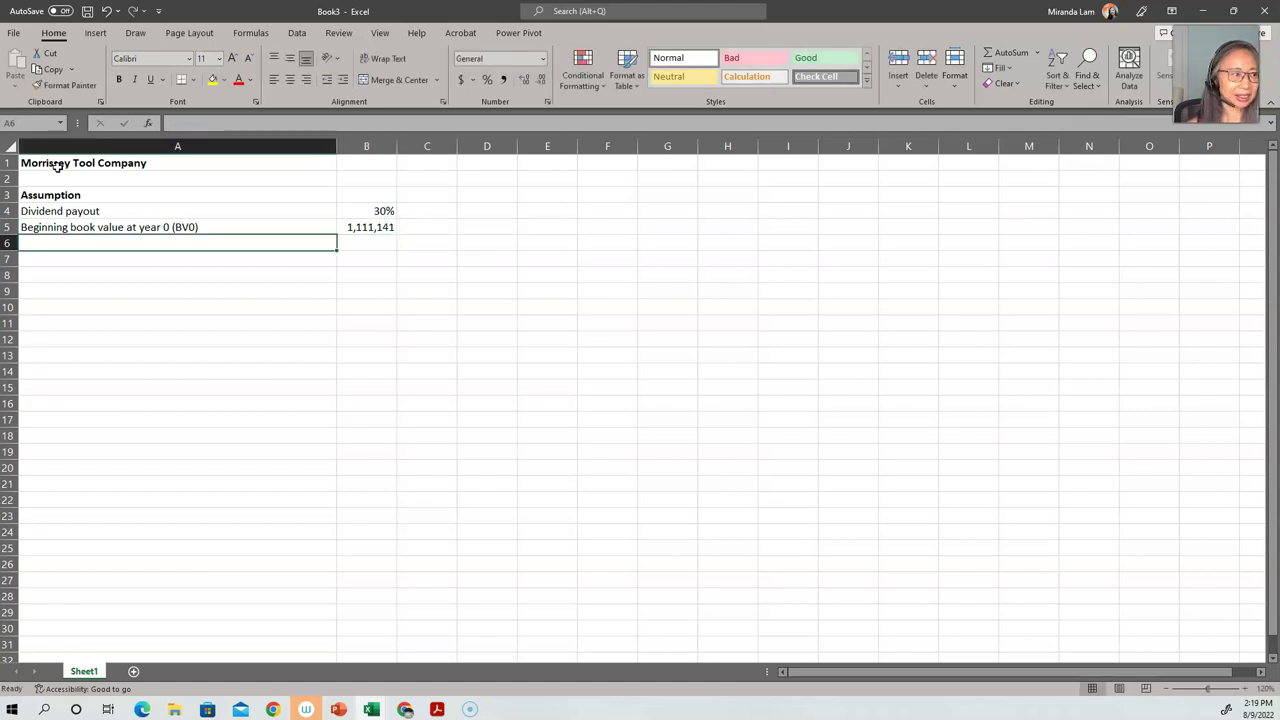
- Add the 'Cost of equity (required return)' row with a value of 12%
{"action": "type", "text": "Cost of"}
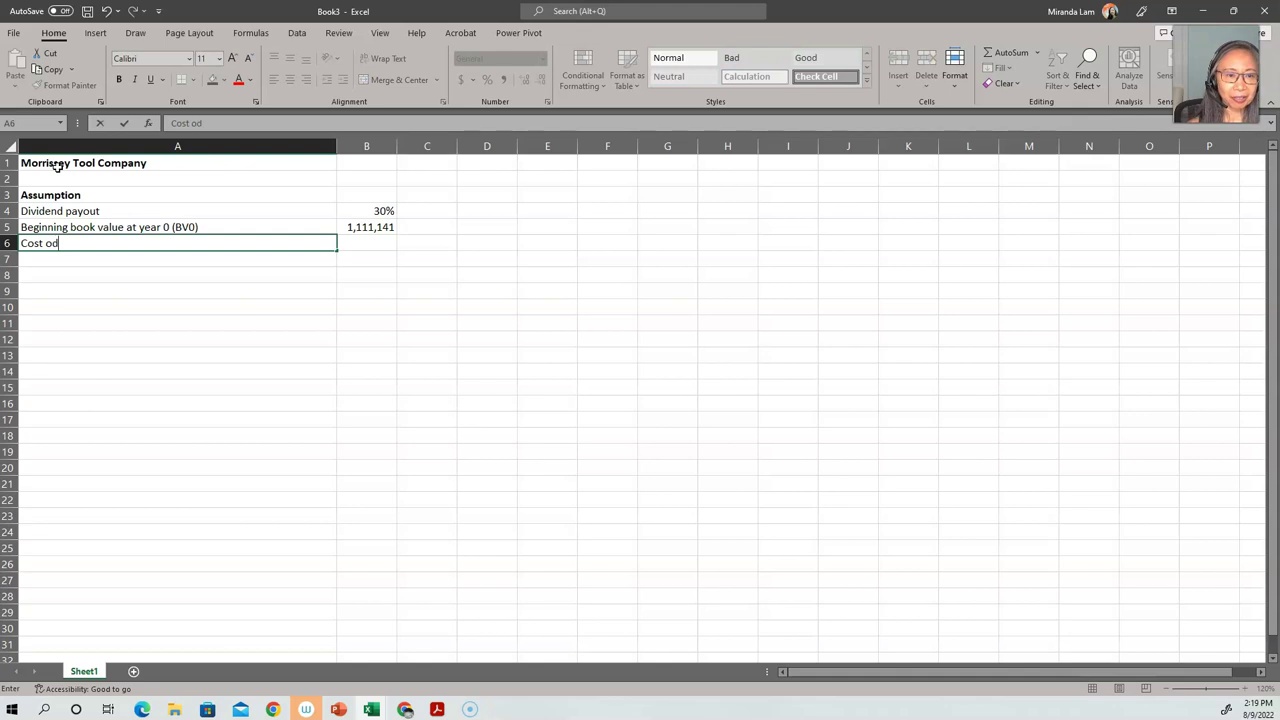
{"action": "type", "text": " equity ("}
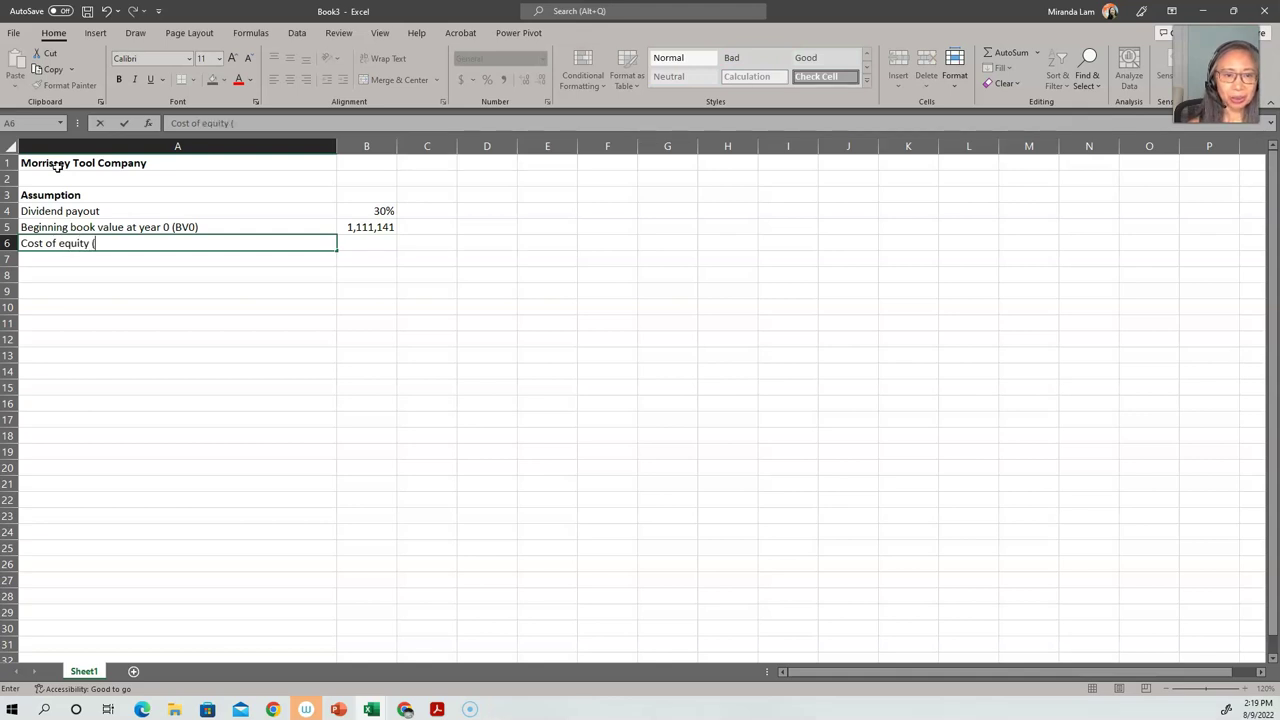
{"action": "type", "text": "requi"}
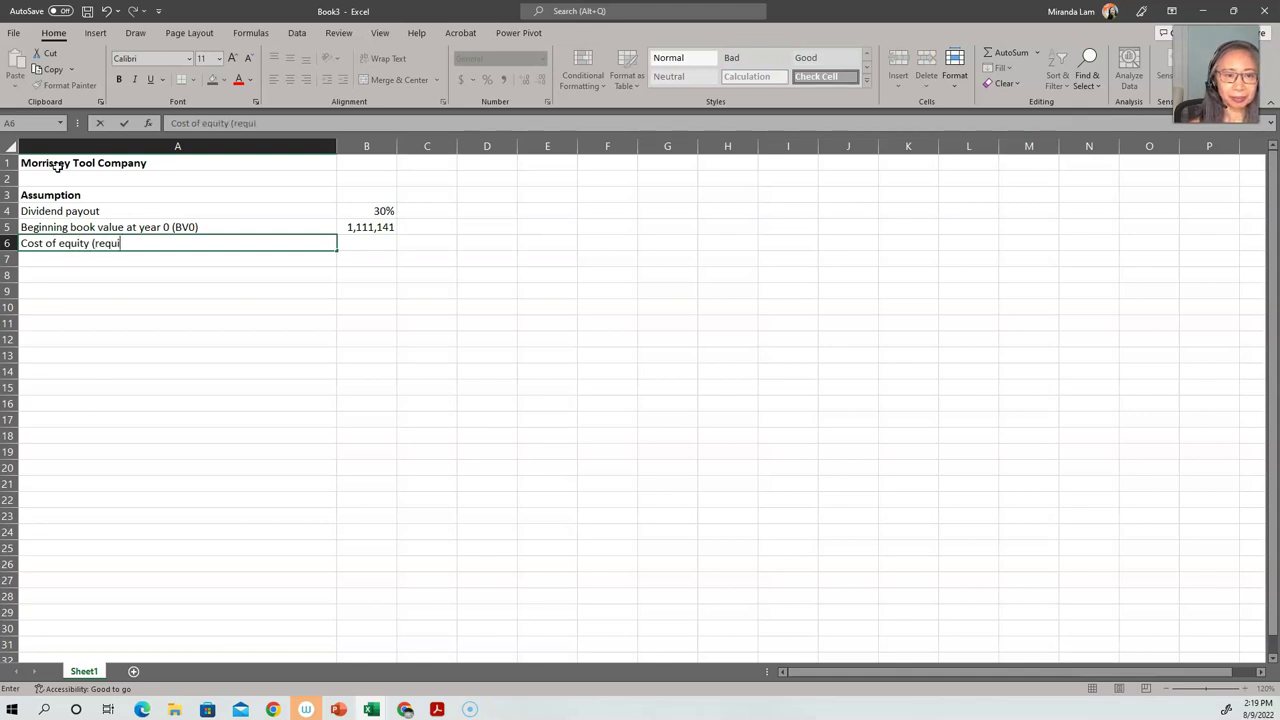
{"action": "type", "text": "red return)"}
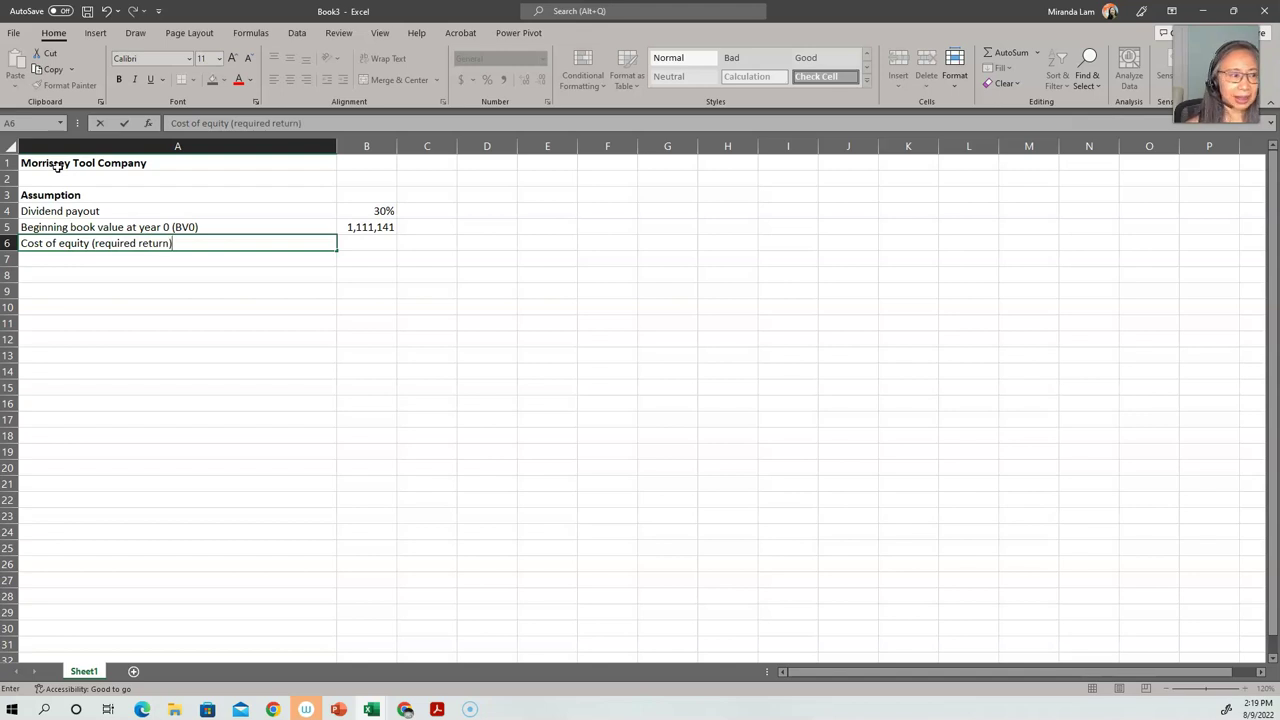
{"action": "key", "text": "Tab"}
{"action": "type", "text": "12%"}
{"action": "key", "text": "Return"}
{"action": "key", "text": "Left"}
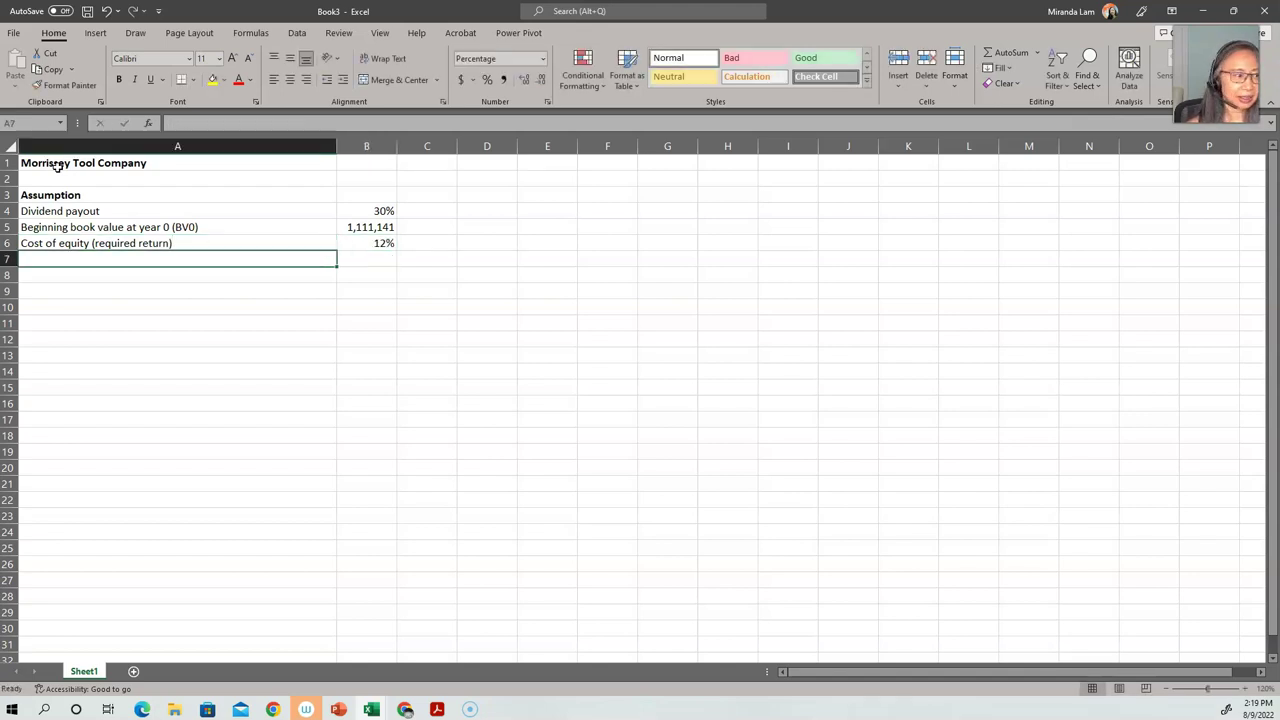
- Add the 'Long-term comprehensive income growth rate after Year +5' row with a value of 5%
{"action": "type", "text": "Long"}
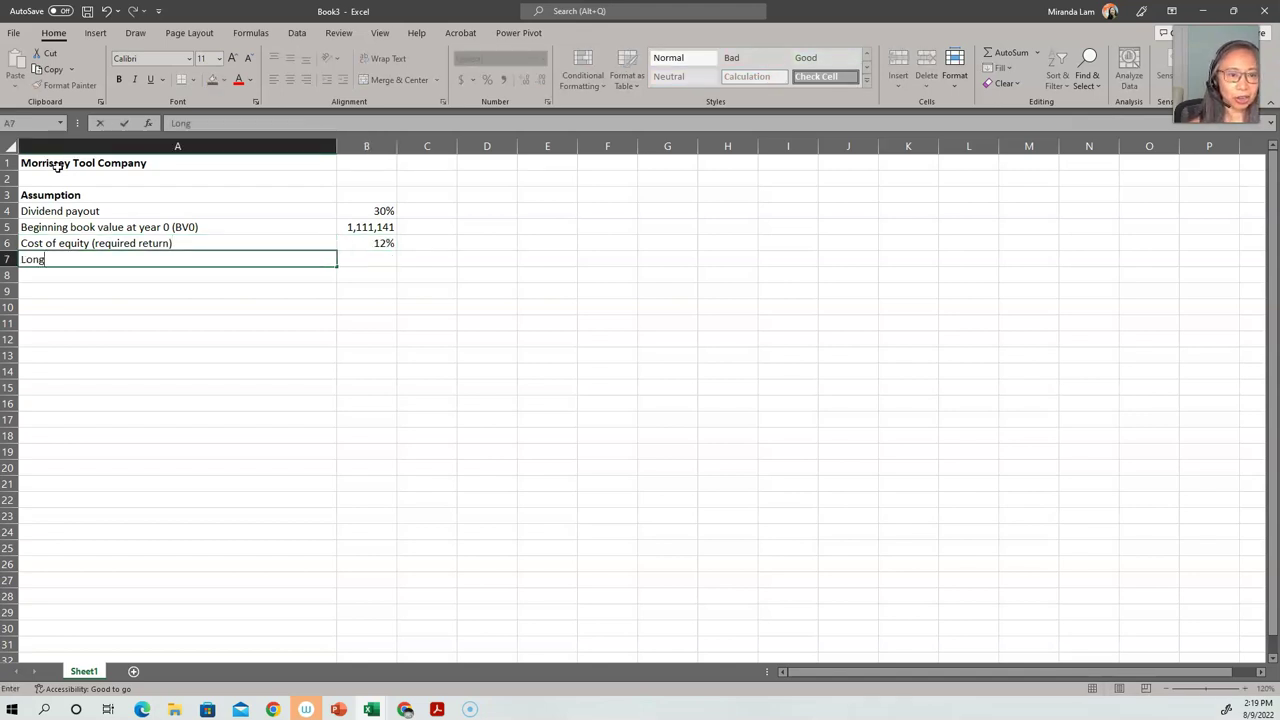
{"action": "type", "text": "-term compre"}
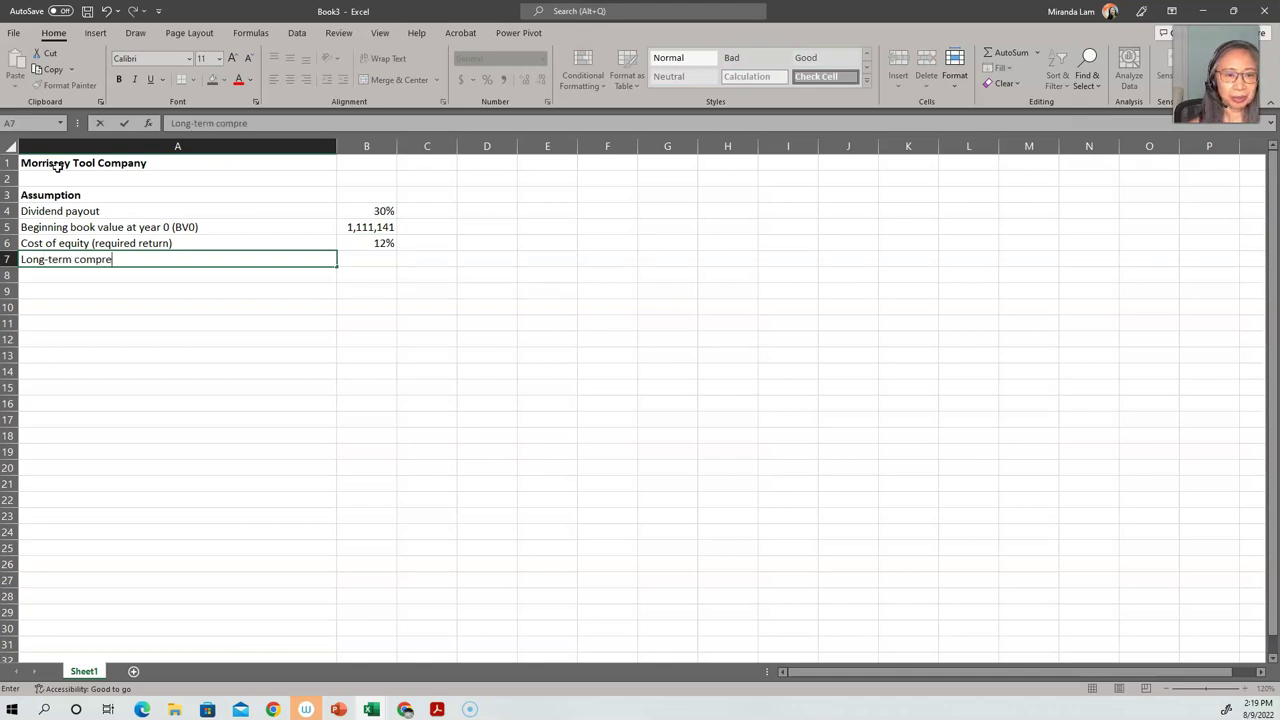
{"action": "type", "text": "hensive "}
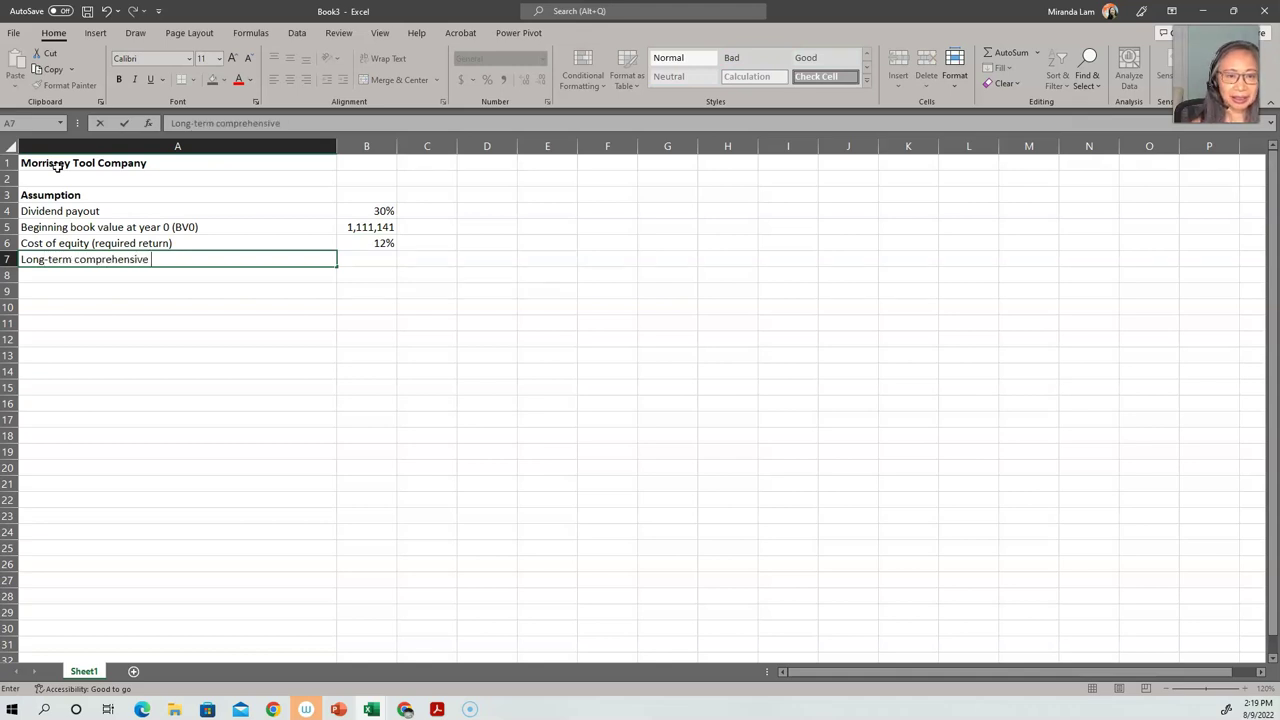
{"action": "type", "text": "income growth rate "}
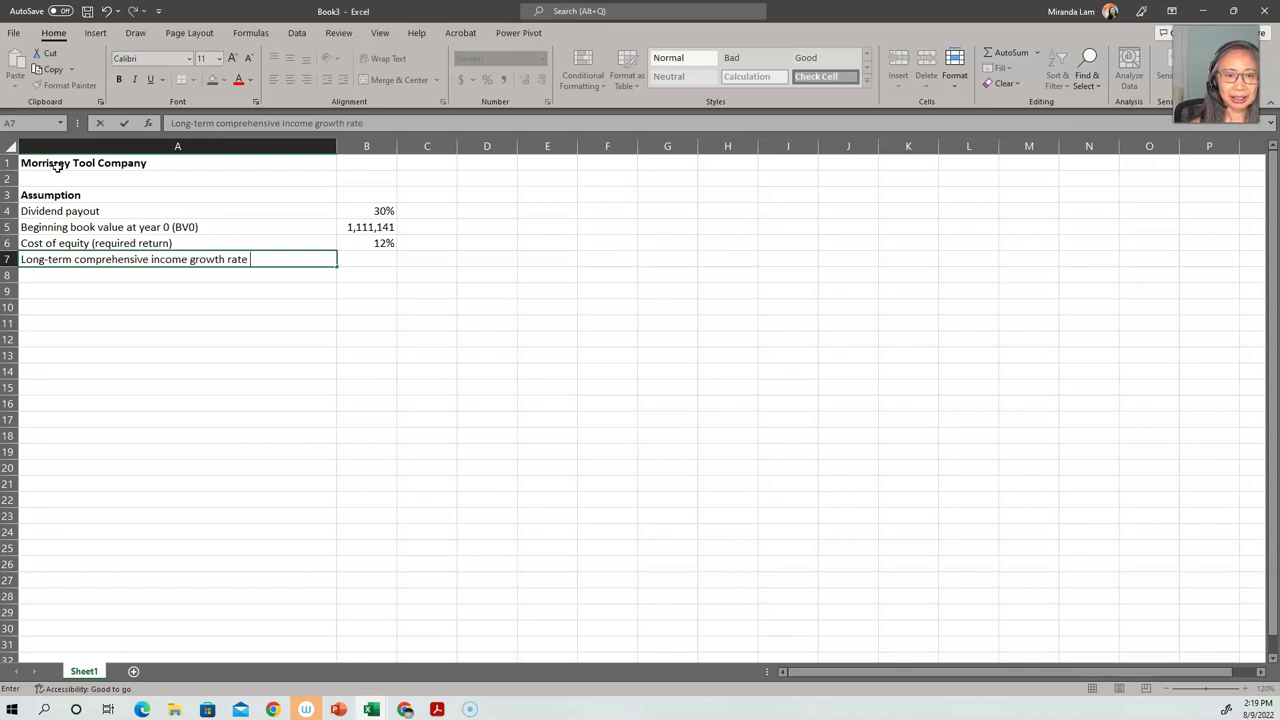
{"action": "type", "text": "after year"}
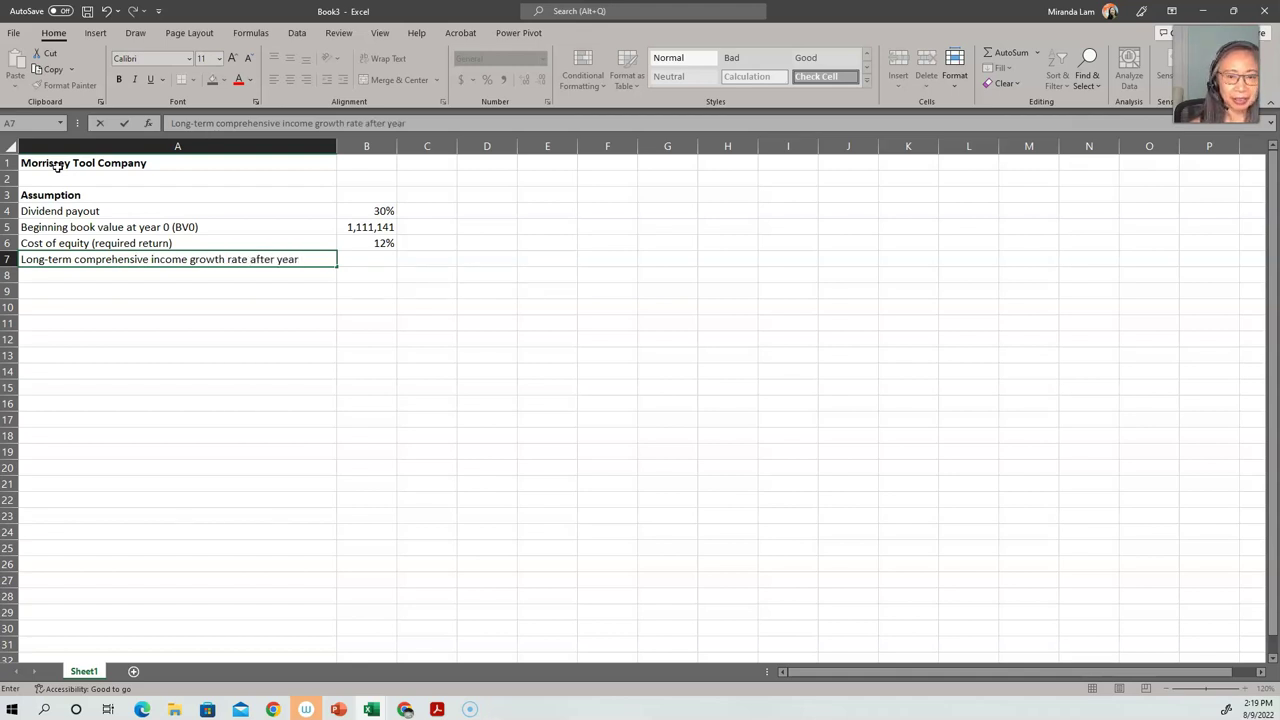
{"action": "key", "text": "BackSpace"}
{"action": "key", "text": "BackSpace"}
{"action": "key", "text": "BackSpace"}
{"action": "key", "text": "BackSpace"}
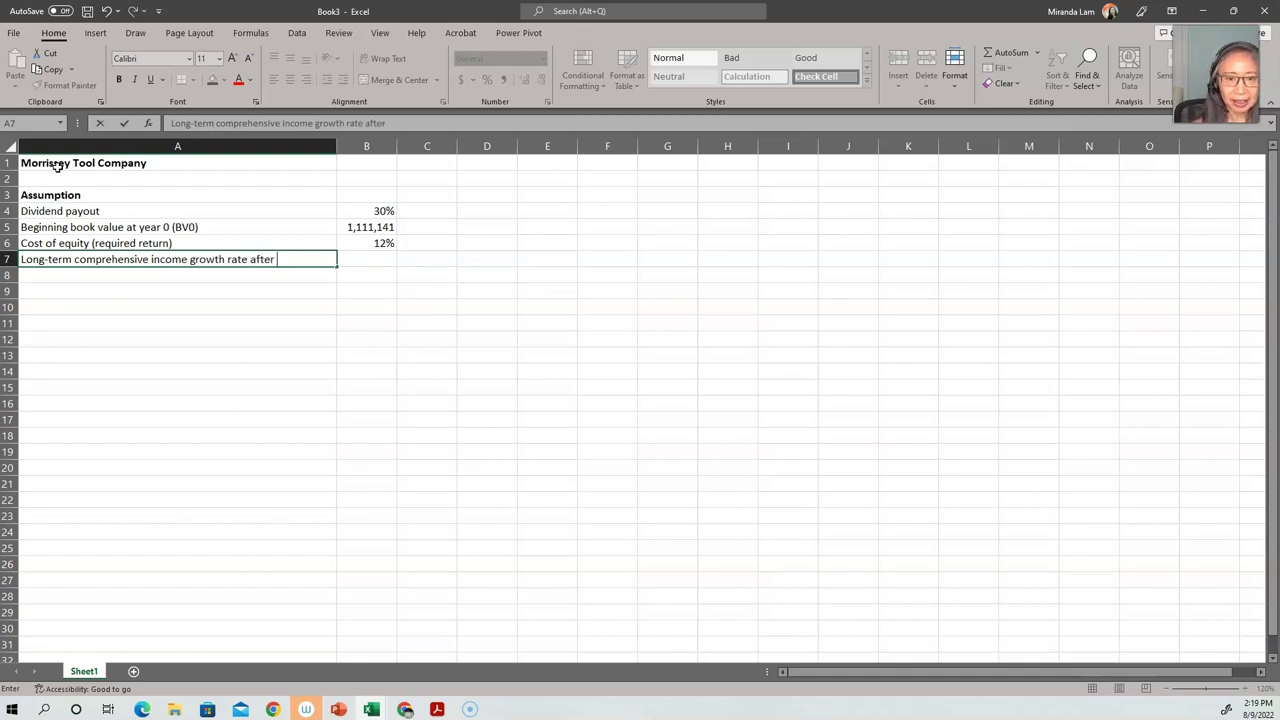
{"action": "type", "text": "Year +4"}
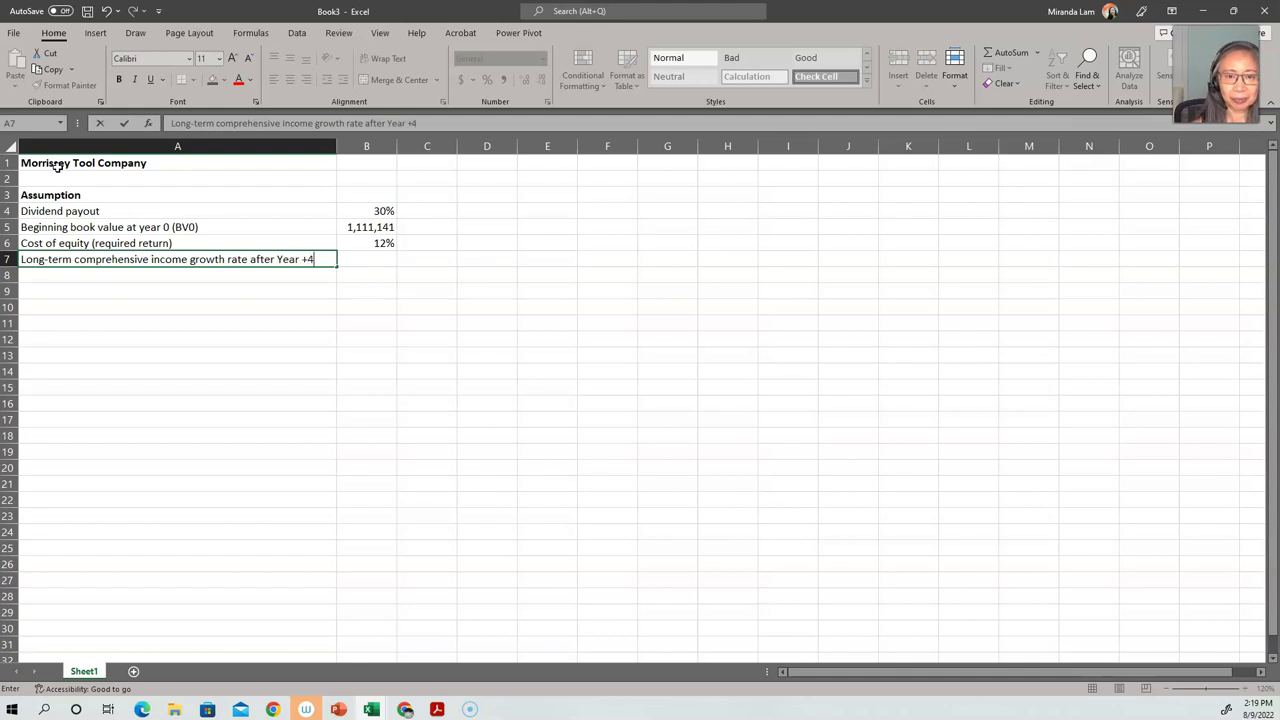
{"action": "key", "text": "BackSpace"}
{"action": "type", "text": "5"}
{"action": "key", "text": "Tab"}
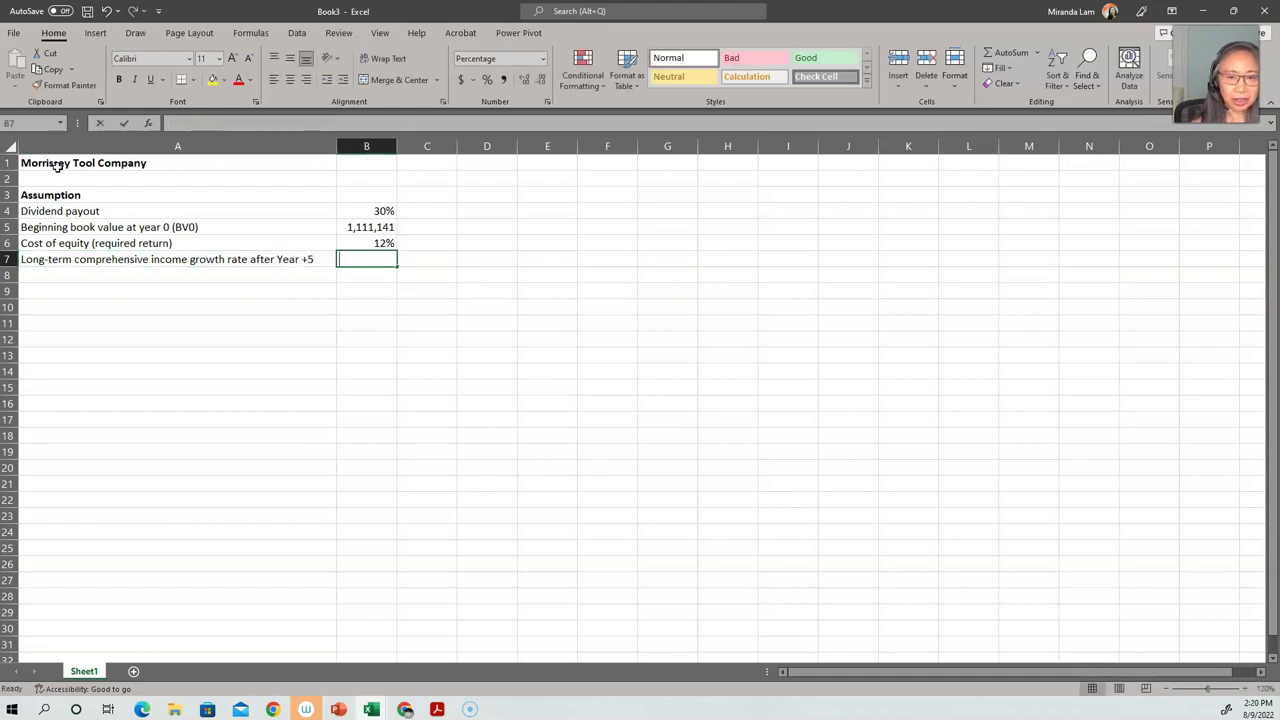
{"action": "type", "text": "5"}
{"action": "key", "text": "Return"}
{"action": "key", "text": "Down"}
{"action": "key", "text": "Left"}
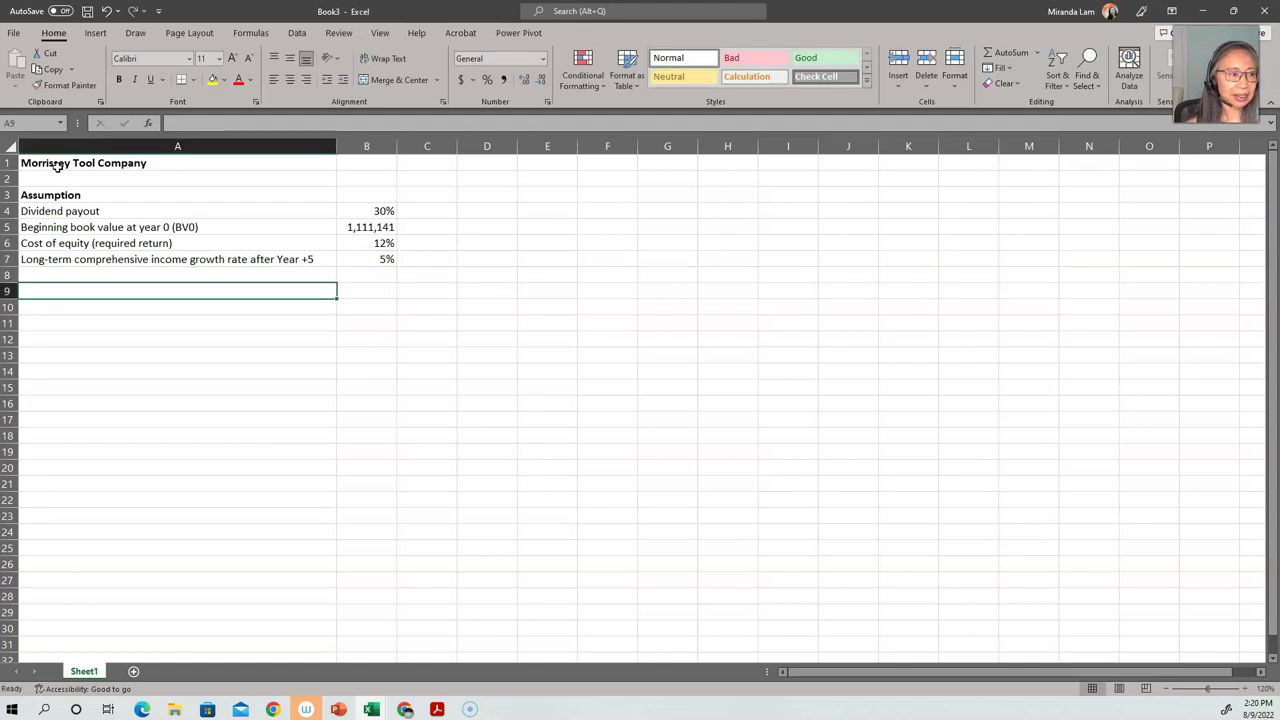
- Enter the row label 'Forecast of comprehensive income' in A10
{"action": "key", "text": "Down"}
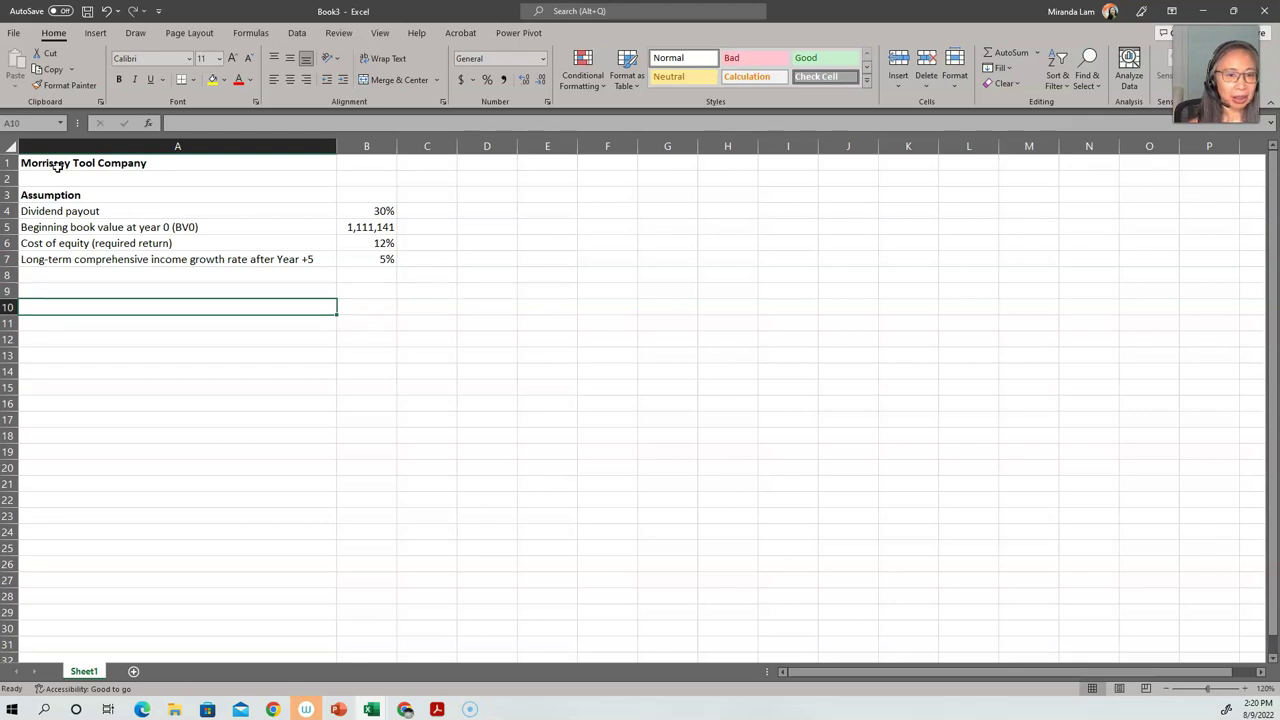
{"action": "type", "text": "Forrecas"}
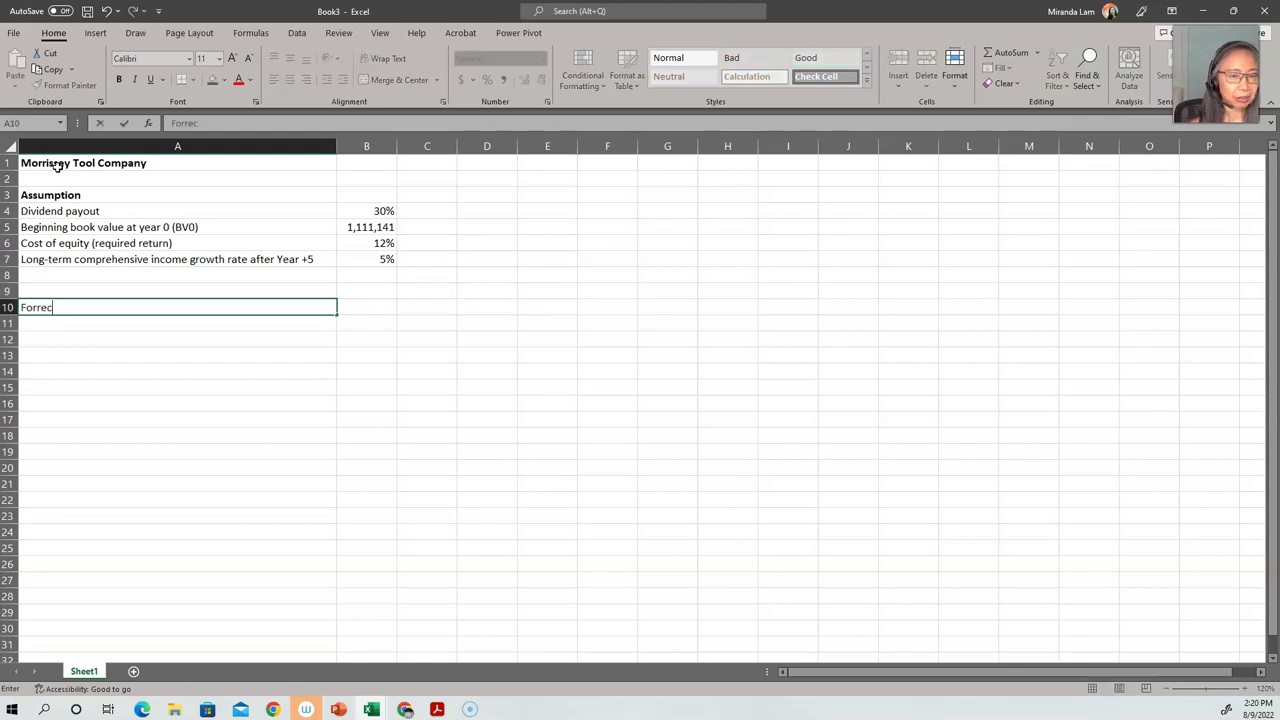
{"action": "key", "text": "BackSpace"}
{"action": "key", "text": "BackSpace"}
{"action": "key", "text": "BackSpace"}
{"action": "key", "text": "BackSpace"}
{"action": "key", "text": "BackSpace"}
{"action": "key", "text": "BackSpace"}
{"action": "key", "text": "BackSpace"}
{"action": "key", "text": "BackSpace"}
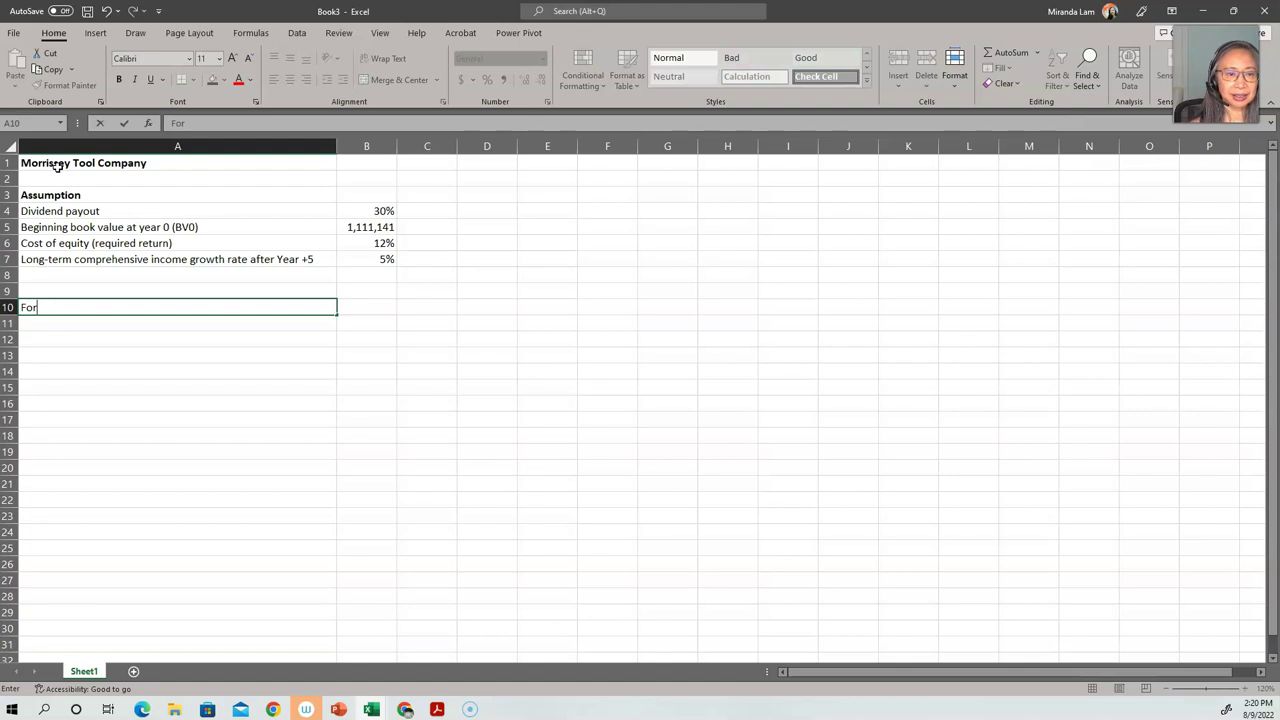
{"action": "type", "text": "Comprehe"}
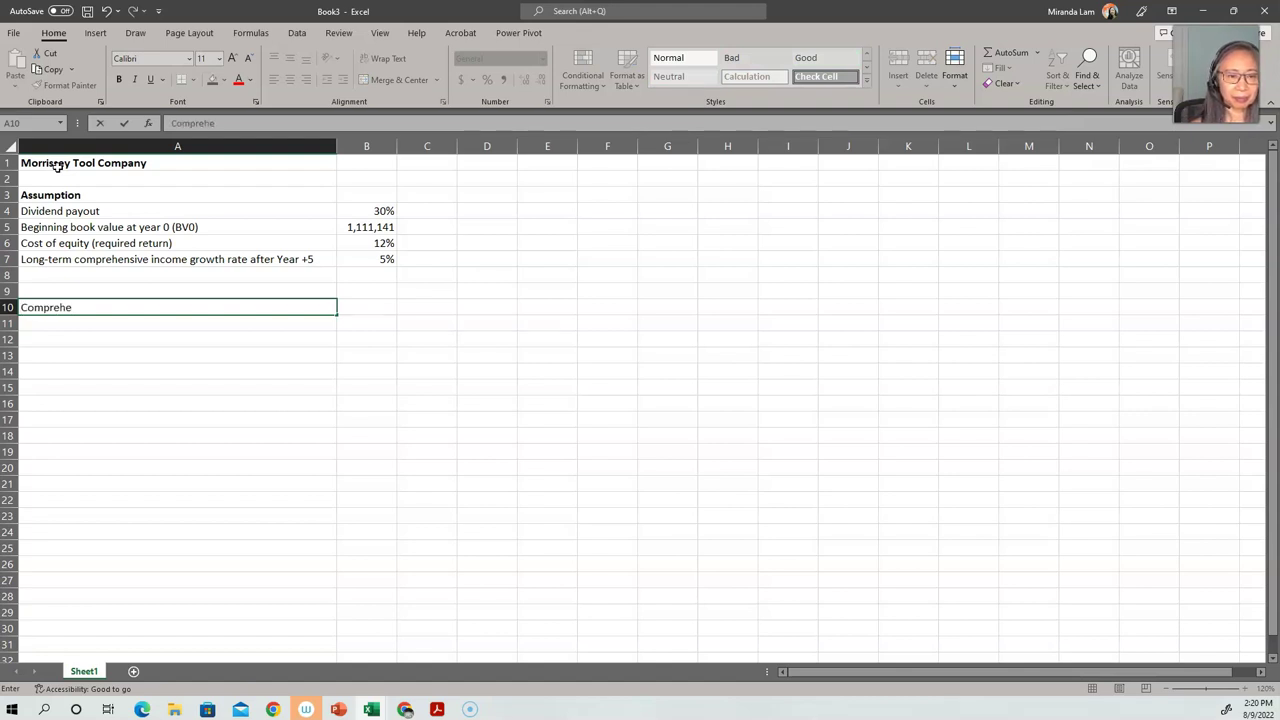
{"action": "key", "text": "BackSpace"}
{"action": "key", "text": "BackSpace"}
{"action": "key", "text": "BackSpace"}
{"action": "key", "text": "BackSpace"}
{"action": "key", "text": "BackSpace"}
{"action": "key", "text": "BackSpace"}
{"action": "key", "text": "BackSpace"}
{"action": "key", "text": "BackSpace"}
{"action": "type", "text": "Forecast of comprehensive i"}
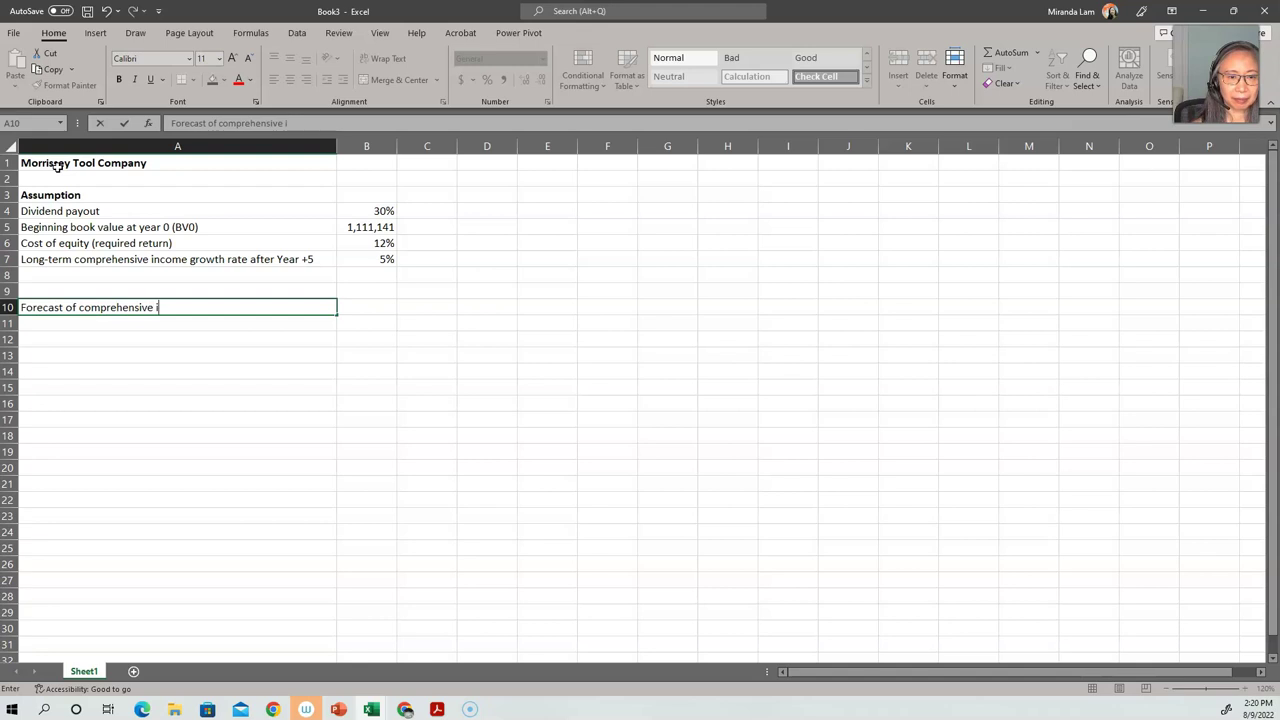
{"action": "type", "text": "ncome"}
{"action": "key", "text": "Right"}
- Enter the column heading 'Year +1' in C9
{"action": "key", "text": "Up"}
{"action": "key", "text": "Right"}
{"action": "type", "text": "Year "}
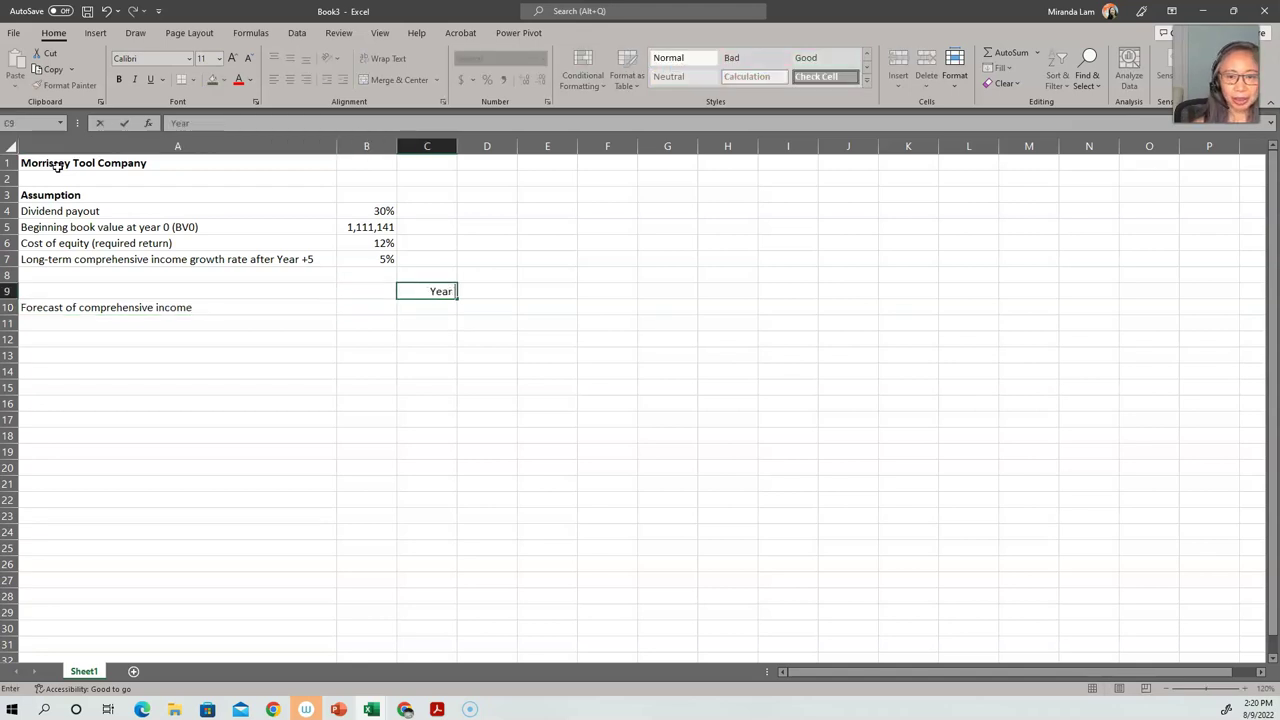
{"action": "type", "text": "+1"}
{"action": "key", "text": "Return"}
{"action": "key", "text": "Up"}
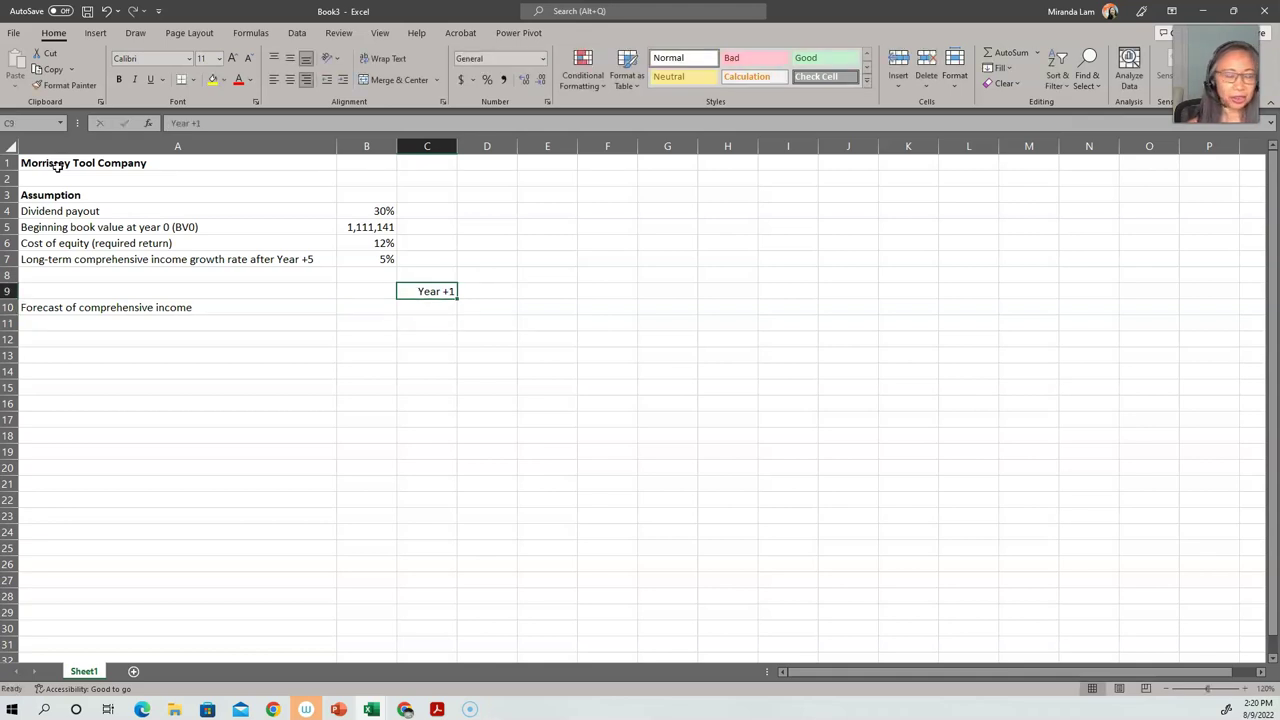
- Fill the headings out to Year +5 and enter the Year +1 forecast income 213,948
{"action": "left_click_drag", "start_coordinate": [457, 303], "coordinate": [671, 294]}
{"action": "left_click", "coordinate": [454, 307]}
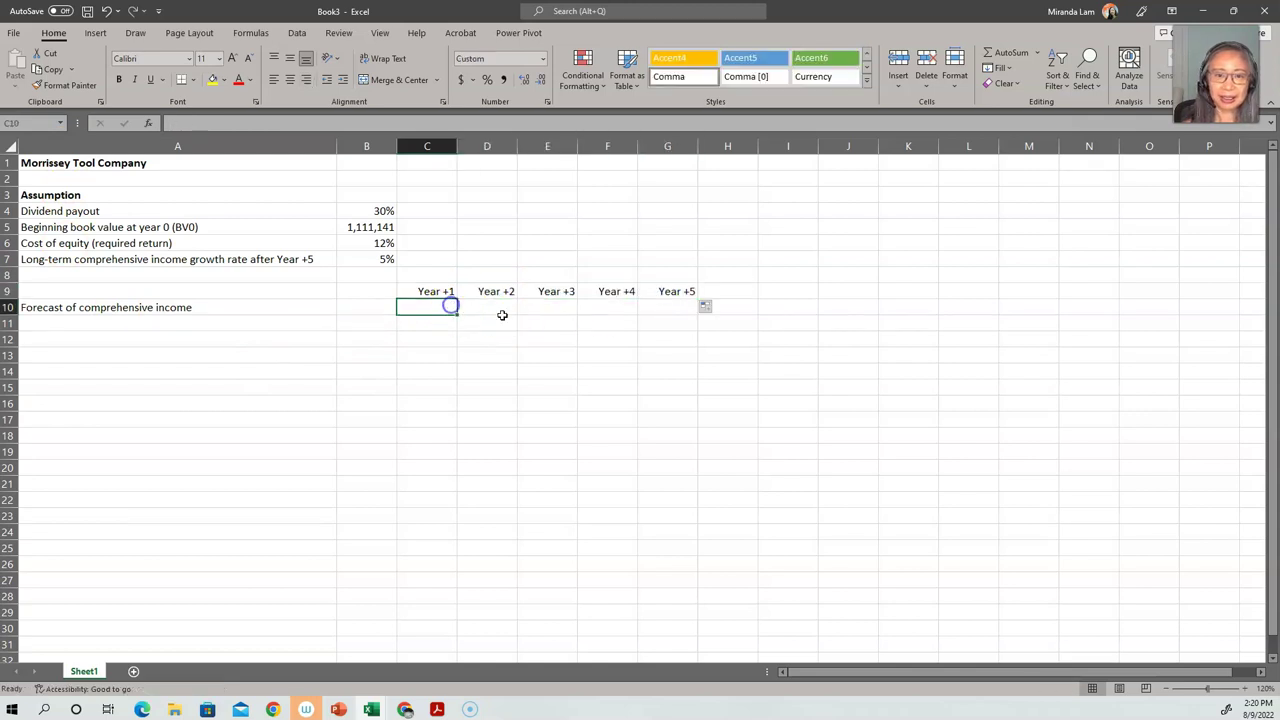
{"action": "type", "text": "2"}
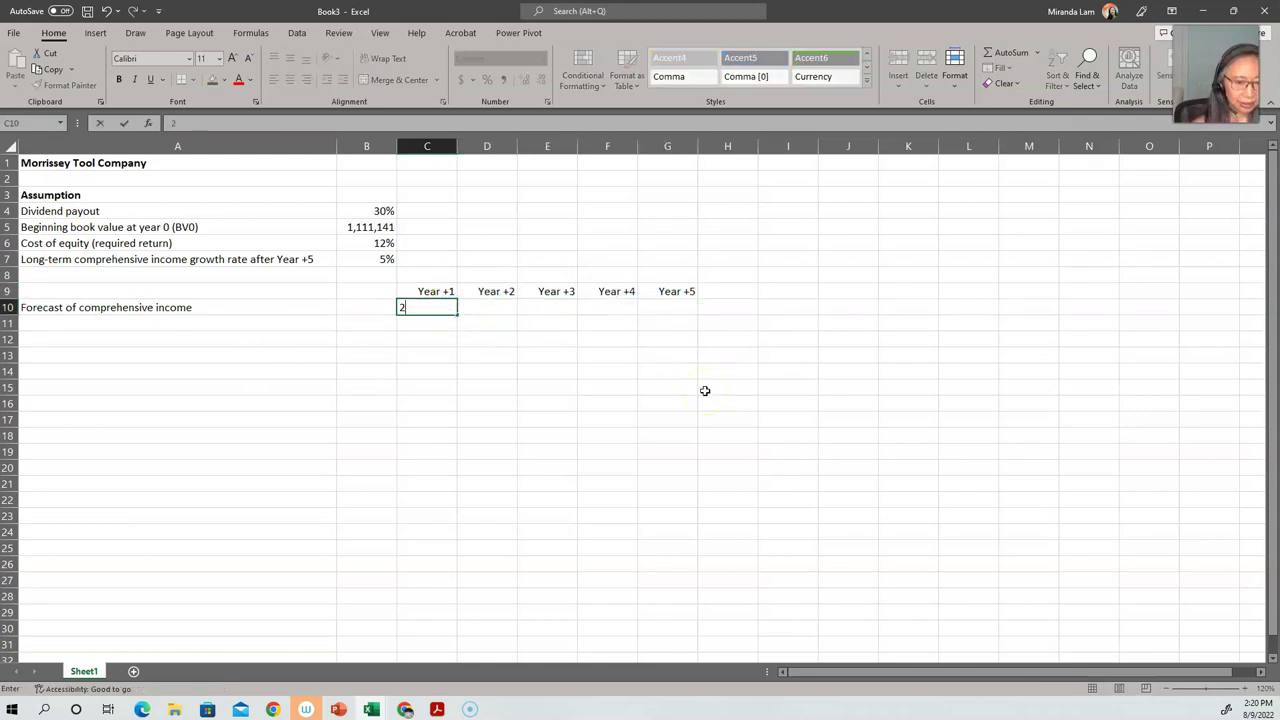
{"action": "type", "text": "13,947"}
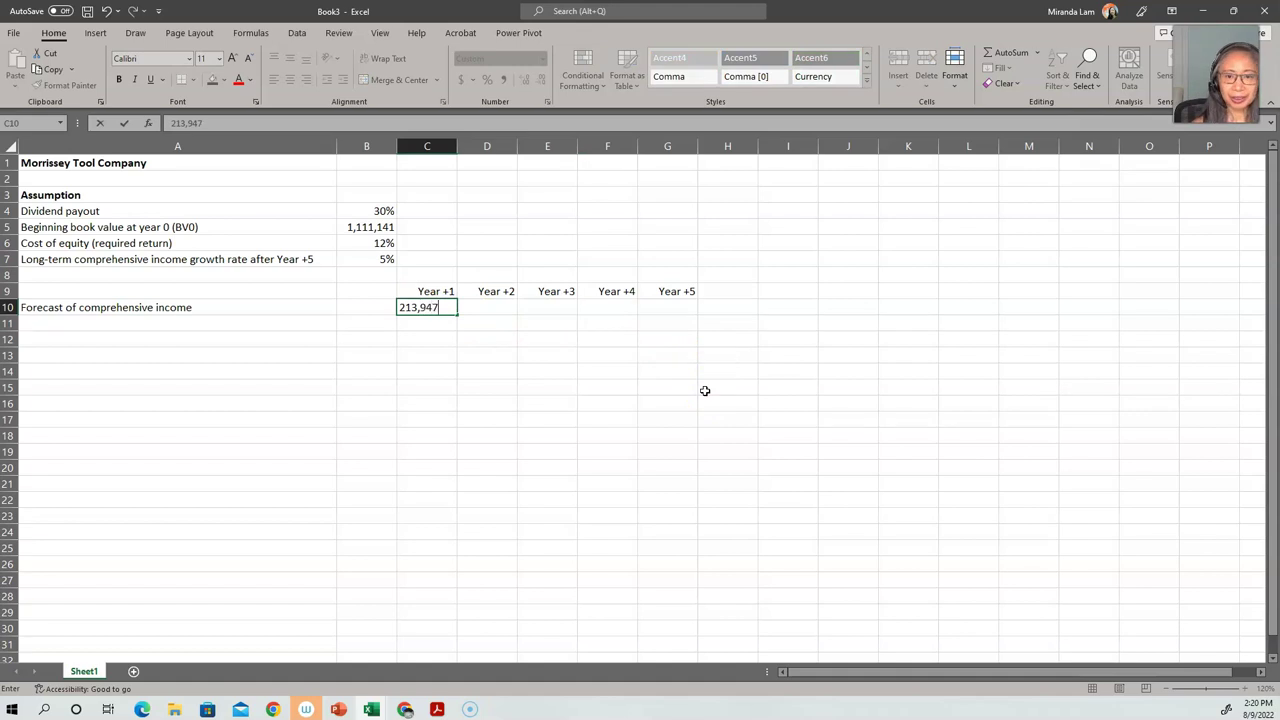
{"action": "key", "text": "BackSpace"}
{"action": "type", "text": "8"}
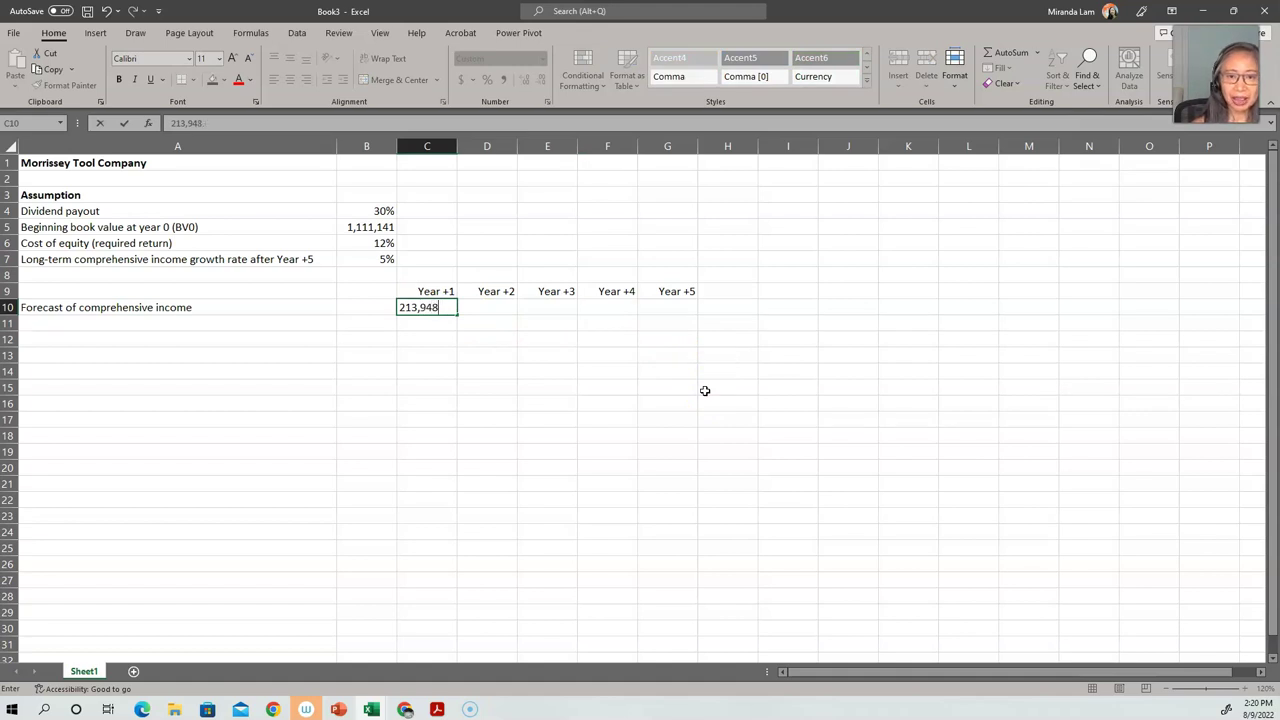
{"action": "key", "text": "Return"}
- Enter forecast incomes 192,008, 187,444, 196,442 and 206,667 for Years +2 to +5
{"action": "type", "text": "192"}
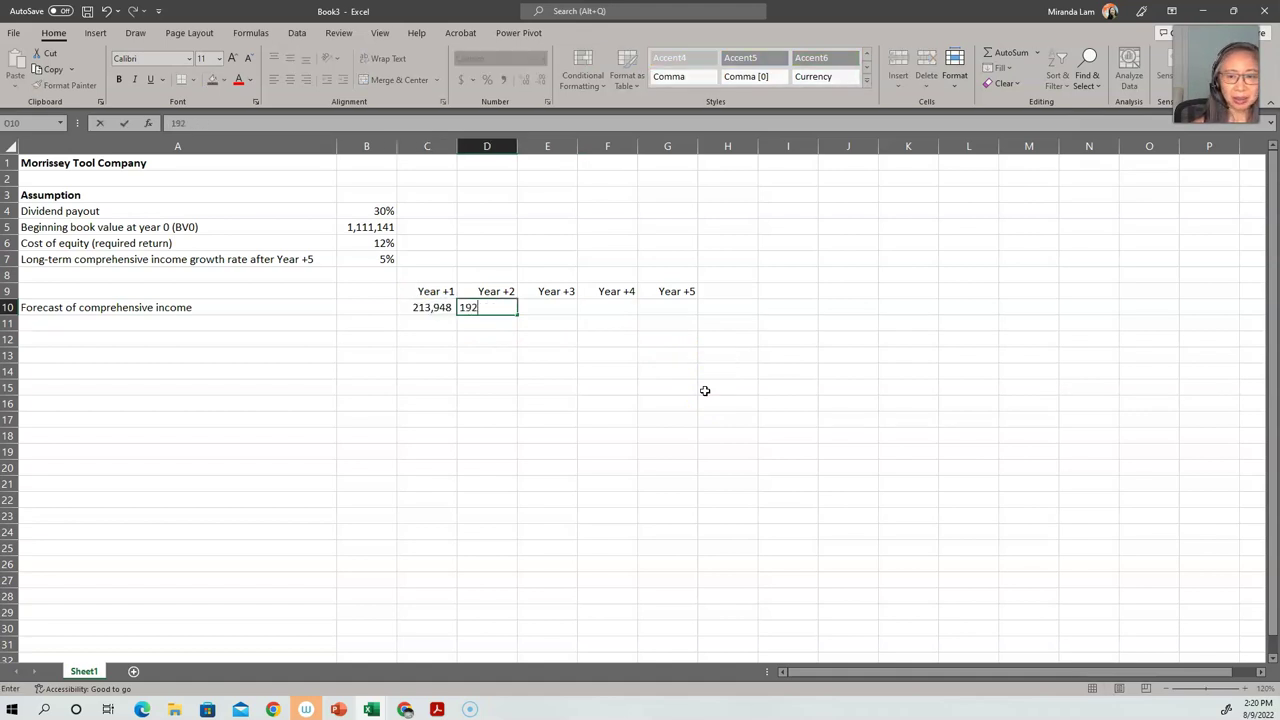
{"action": "type", "text": ",008"}
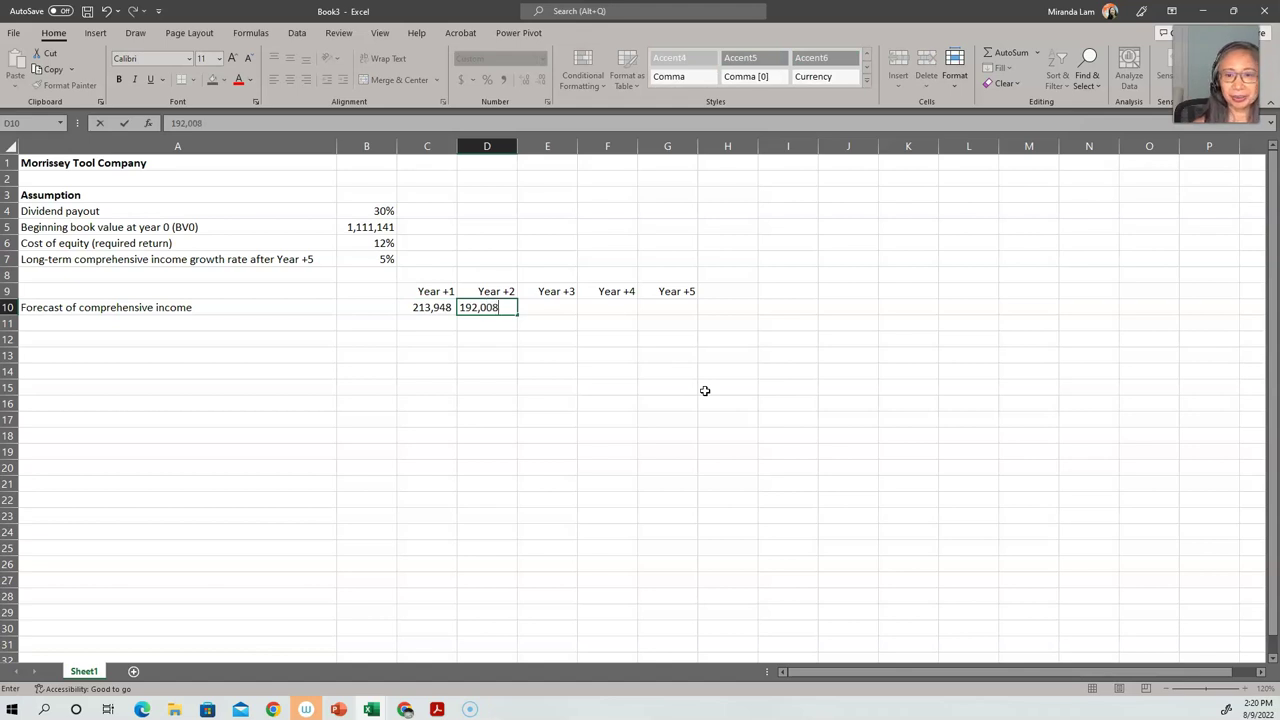
{"action": "key", "text": "Tab"}
{"action": "type", "text": "187"}
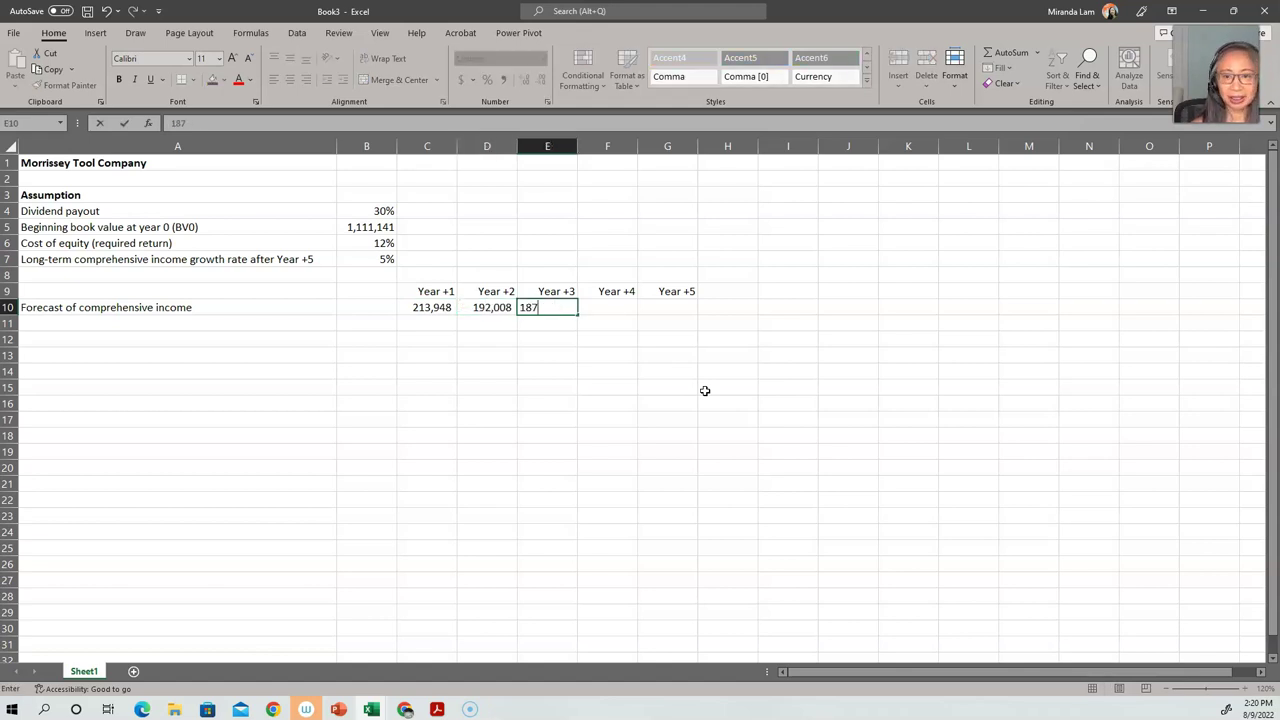
{"action": "type", "text": ",444"}
{"action": "key", "text": "Tab"}
{"action": "type", "text": "196"}
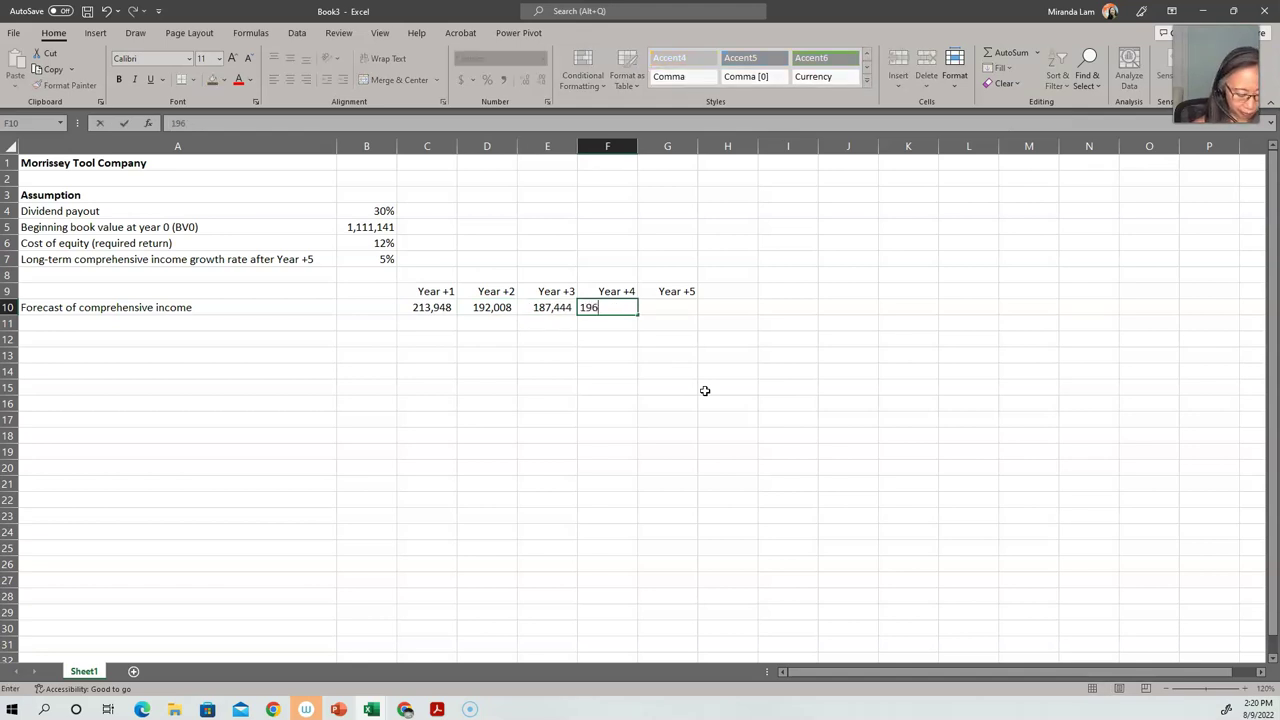
{"action": "type", "text": ",442"}
{"action": "key", "text": "Tab"}
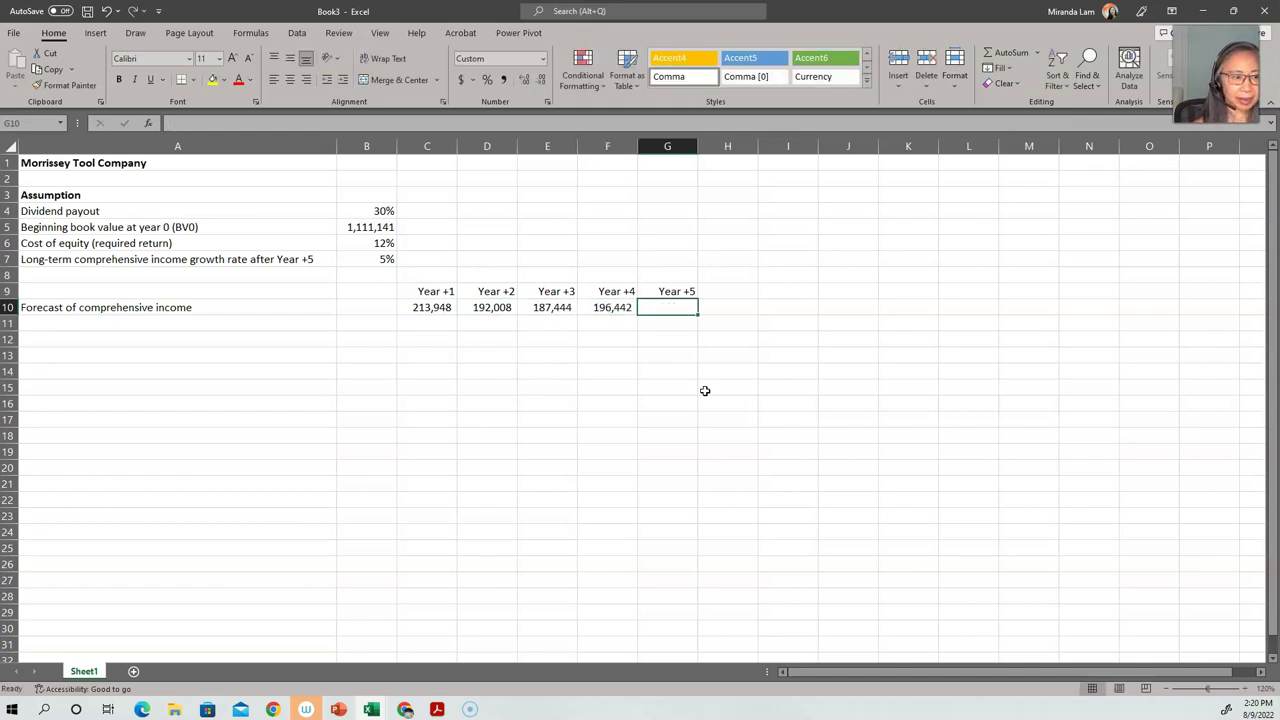
{"action": "type", "text": "20"}
{"action": "type", "text": "6,"}
{"action": "key", "text": "BackSpace"}
{"action": "key", "text": "BackSpace"}
{"action": "type", "text": "6,667"}
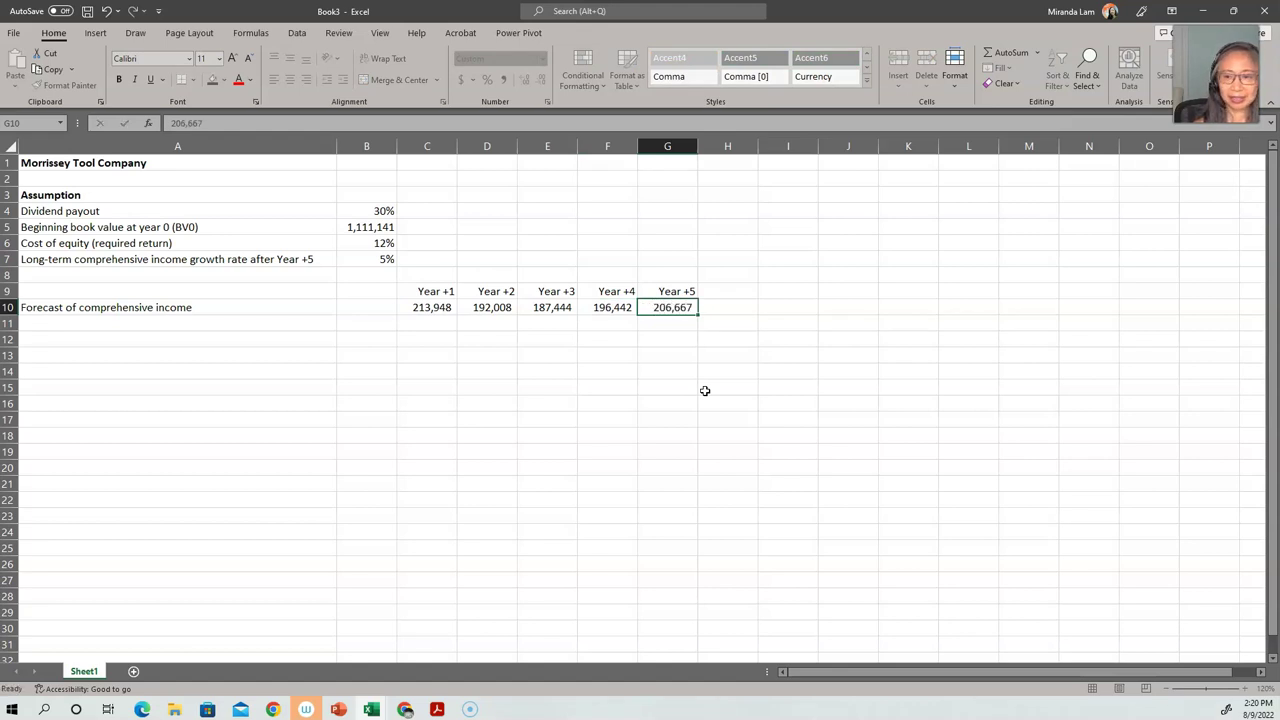
{"action": "key", "text": "Return"}
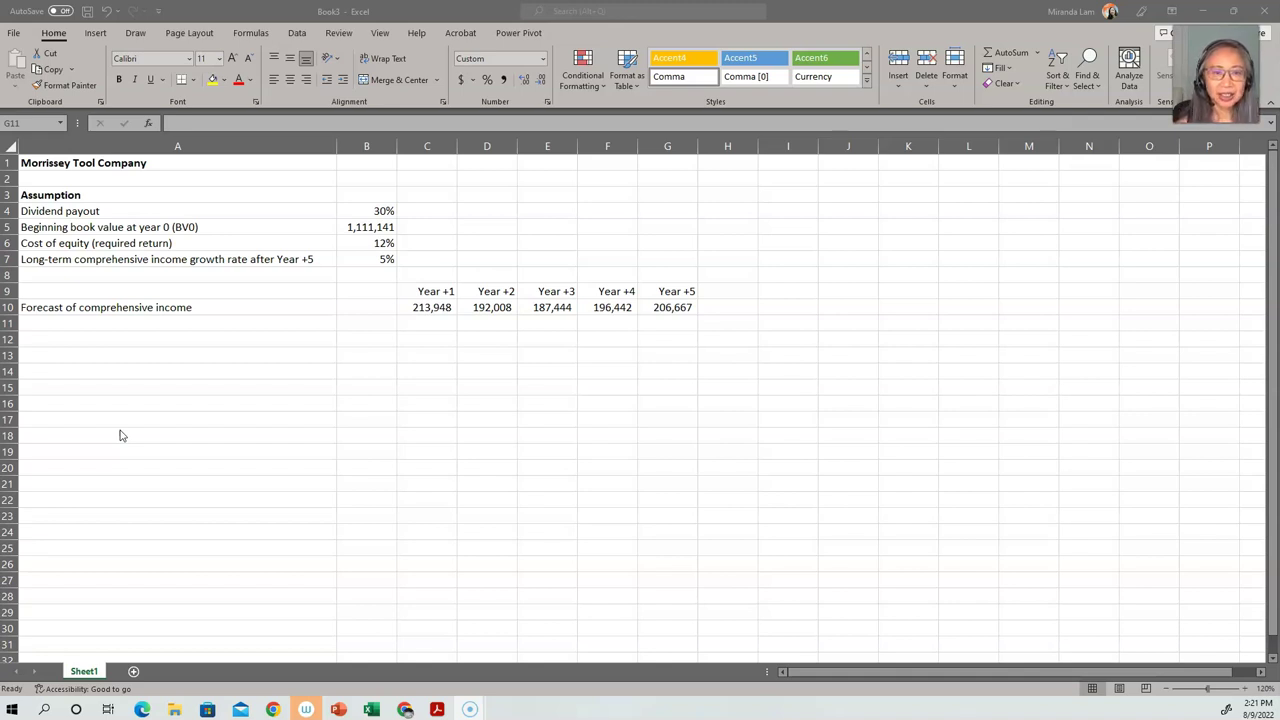
{"action": "left_click", "coordinate": [154, 343]}
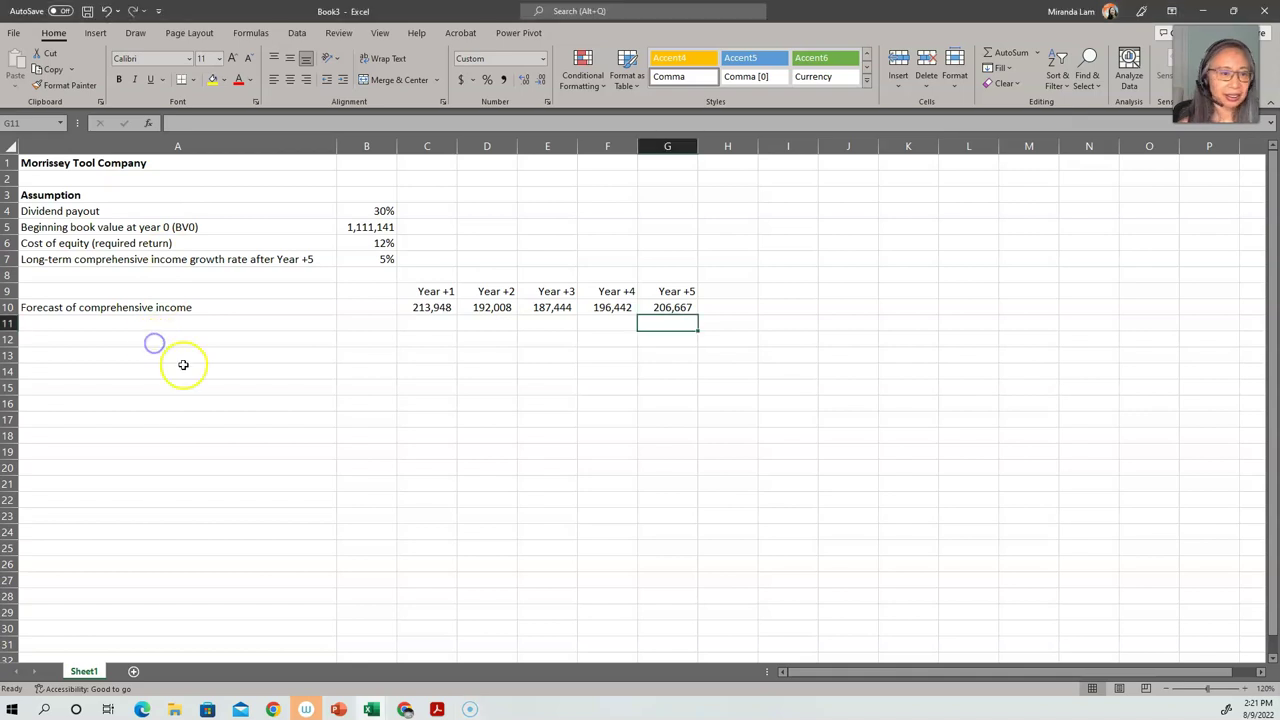
- Enter the section heading 'Residual Income Valuation Model' in A12
{"action": "left_click", "coordinate": [174, 342]}
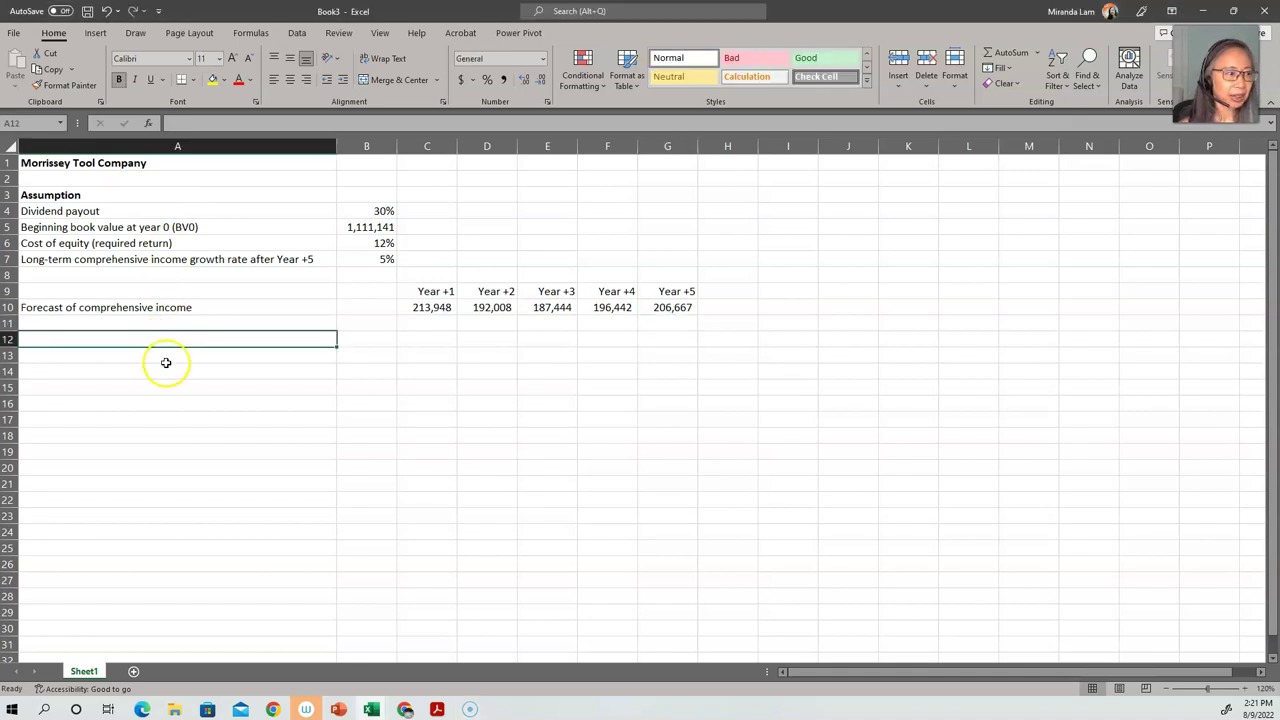
{"action": "type", "text": "Resi"}
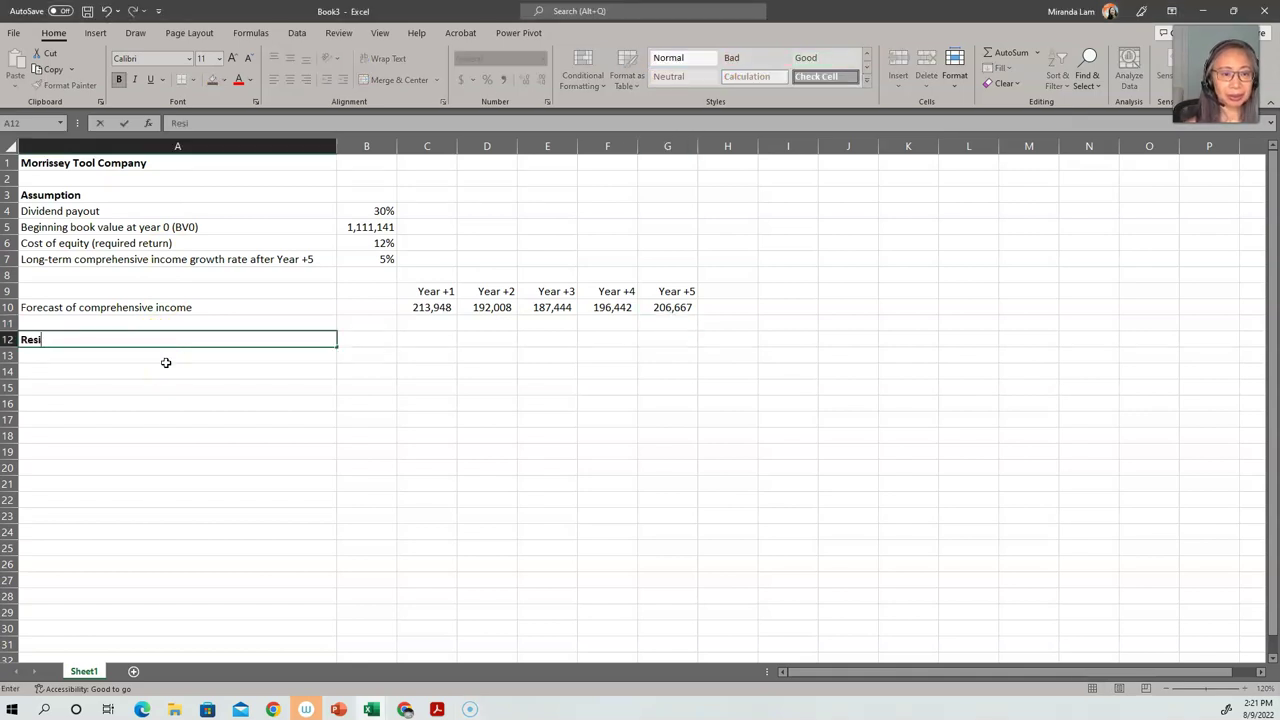
{"action": "type", "text": "dual Income "}
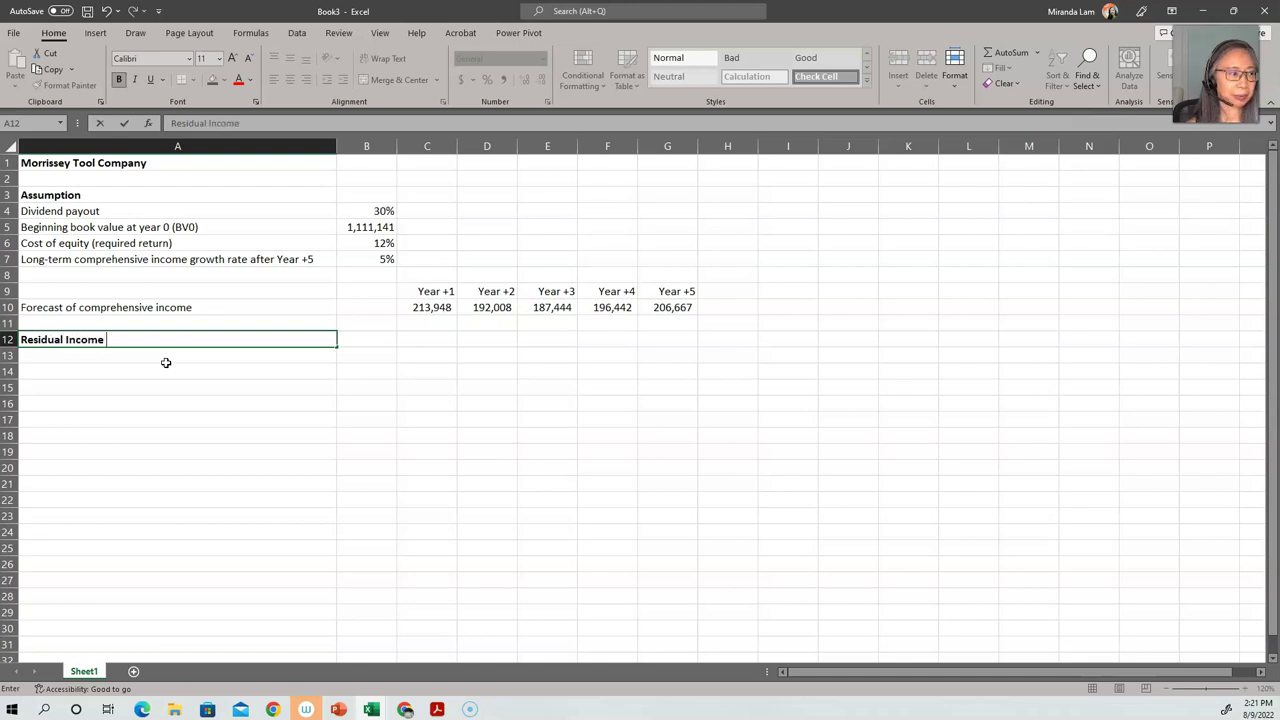
{"action": "type", "text": "Valuation "}
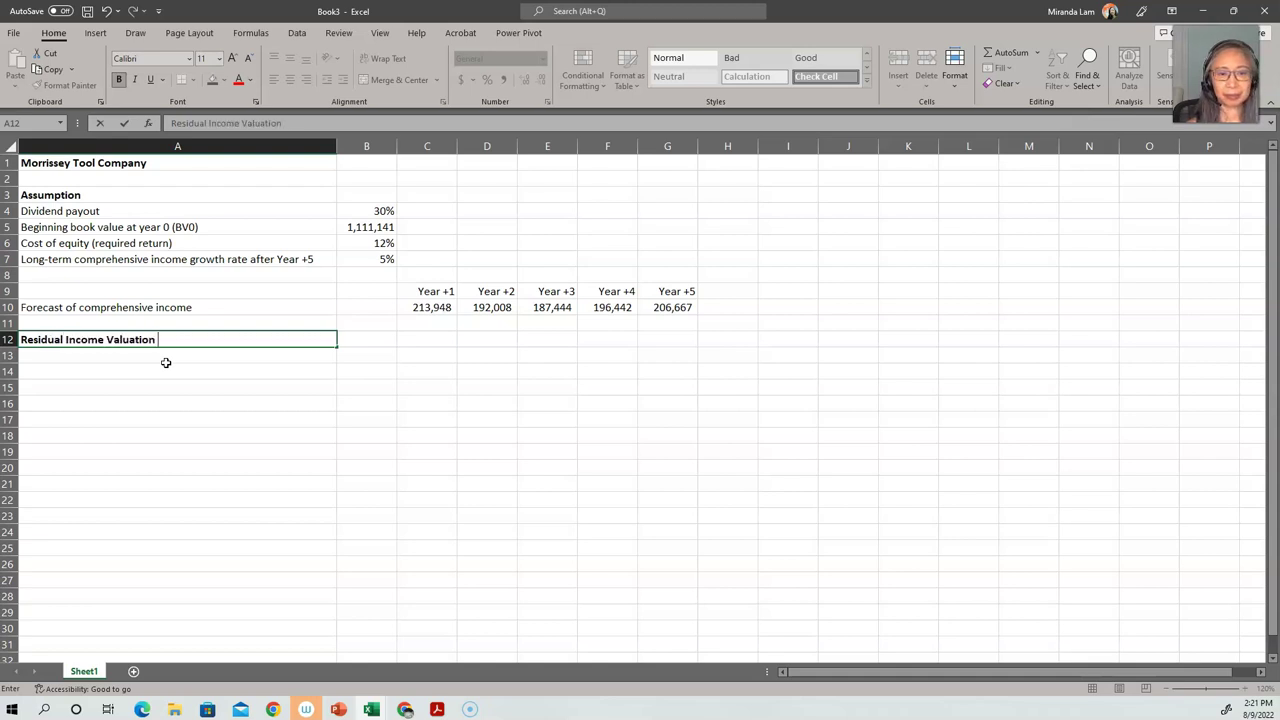
{"action": "type", "text": "Model"}
{"action": "key", "text": "Return"}
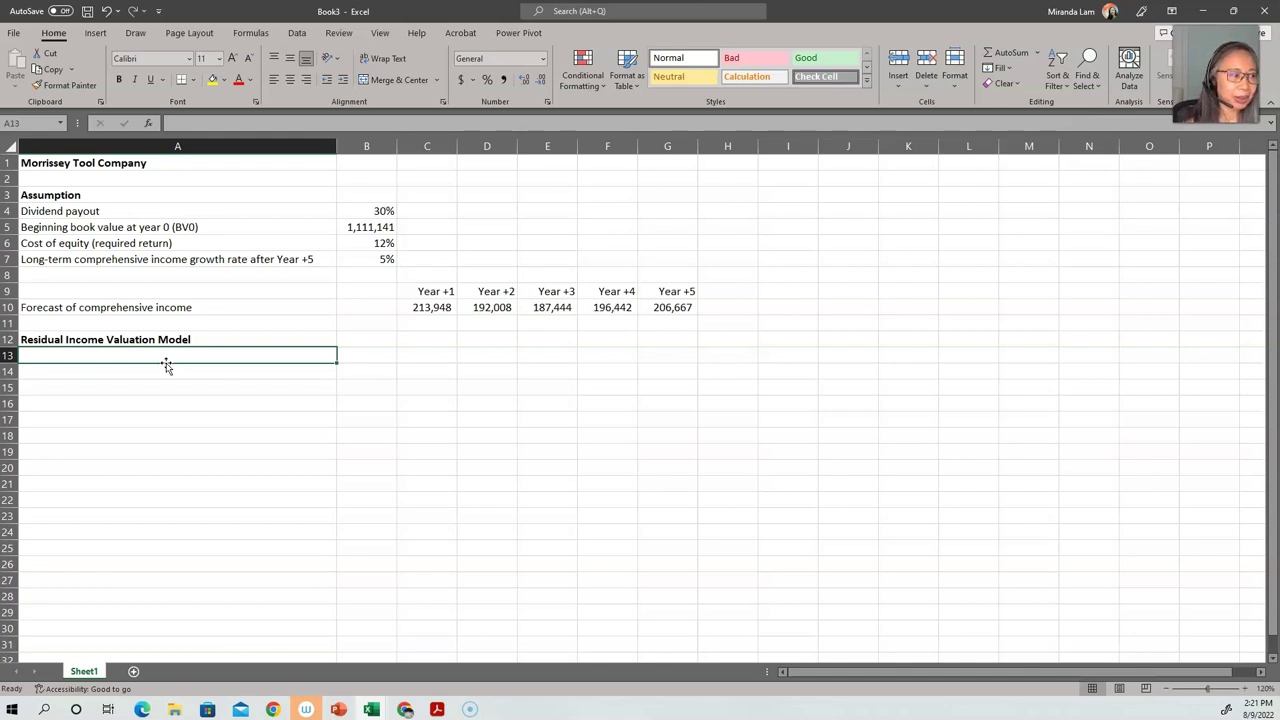
- Add a 'Comprehensive income' row whose C13 links to C10, showing 213,948
{"action": "type", "text": "Com"}
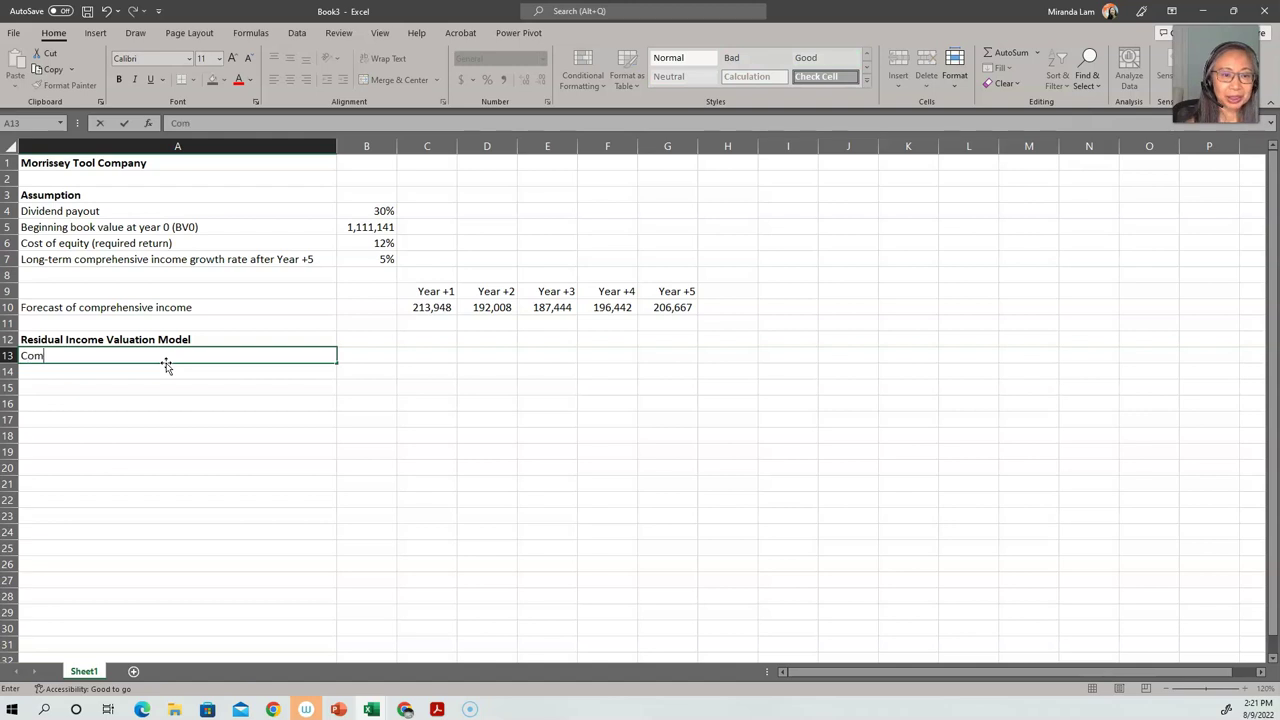
{"action": "type", "text": "prehensive"}
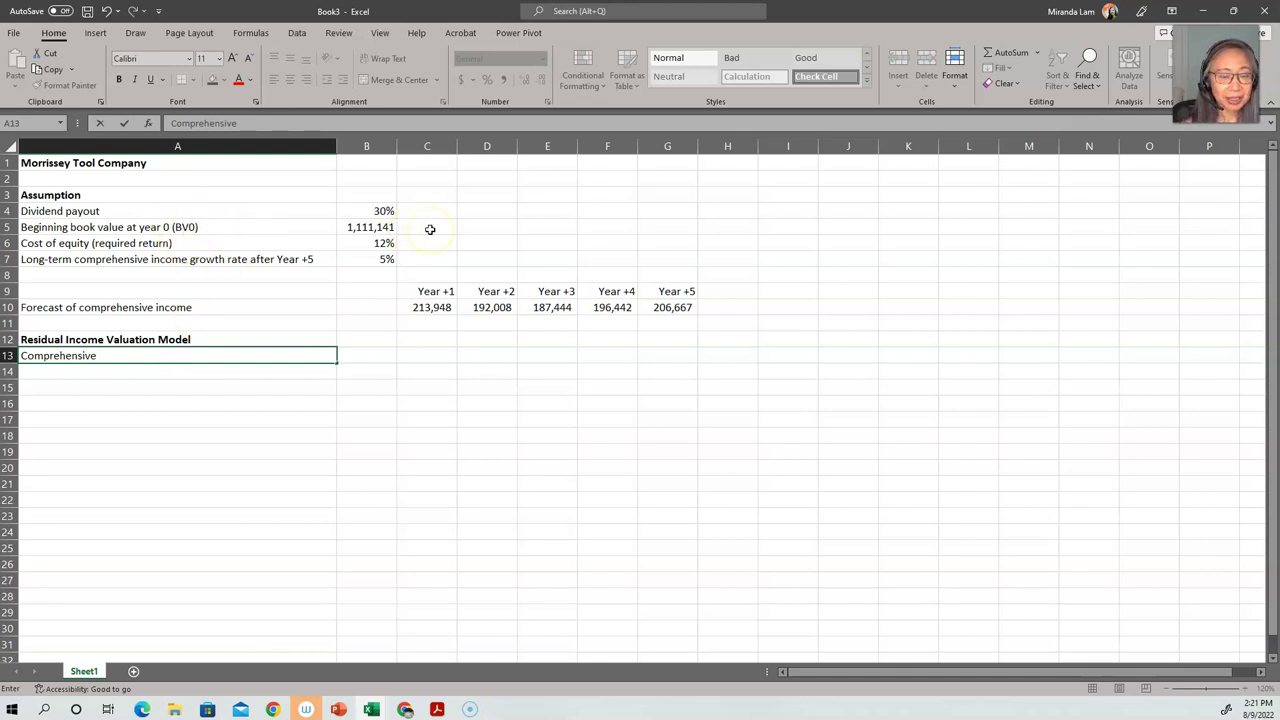
{"action": "type", "text": "income"}
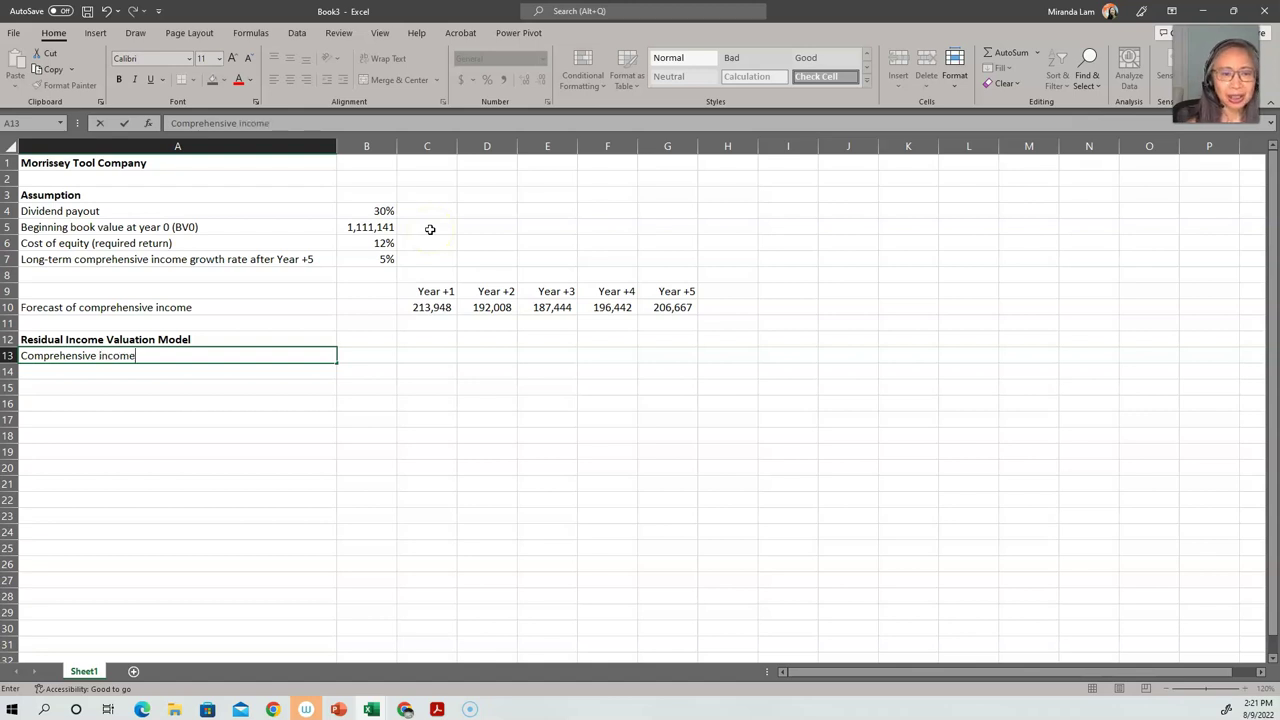
{"action": "key", "text": "Tab"}
{"action": "key", "text": "Tab"}
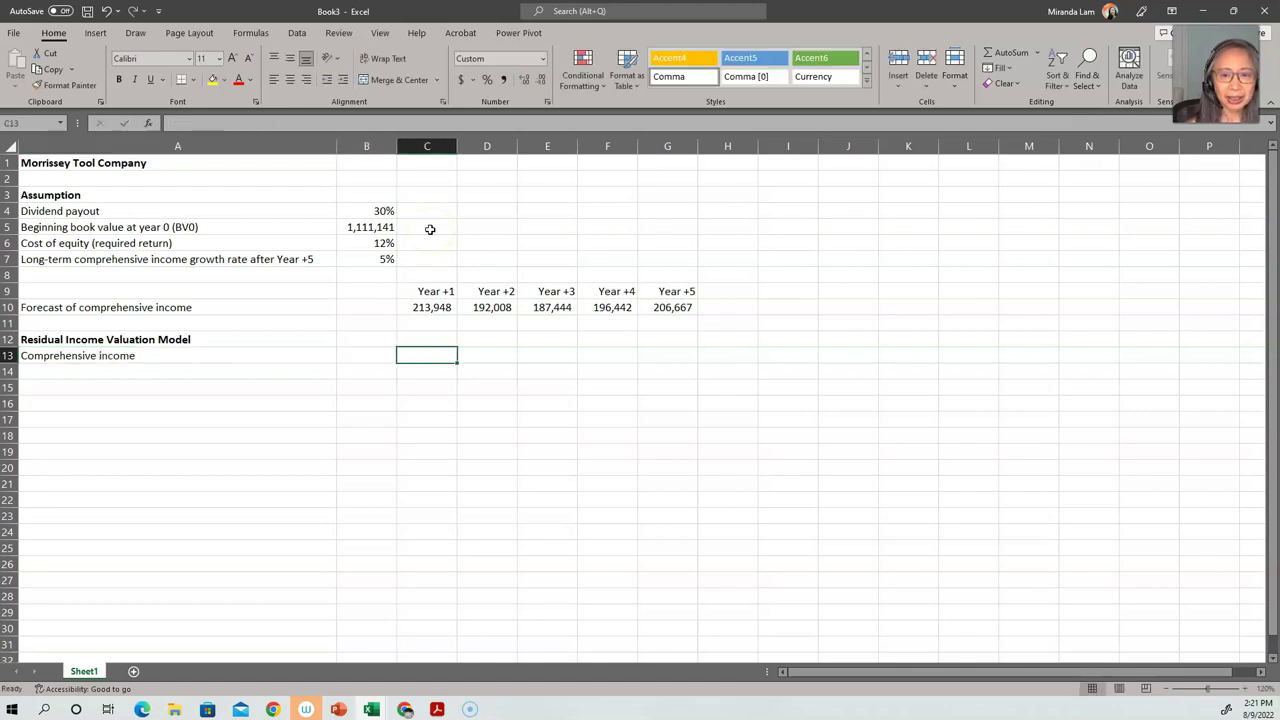
{"action": "type", "text": "="}
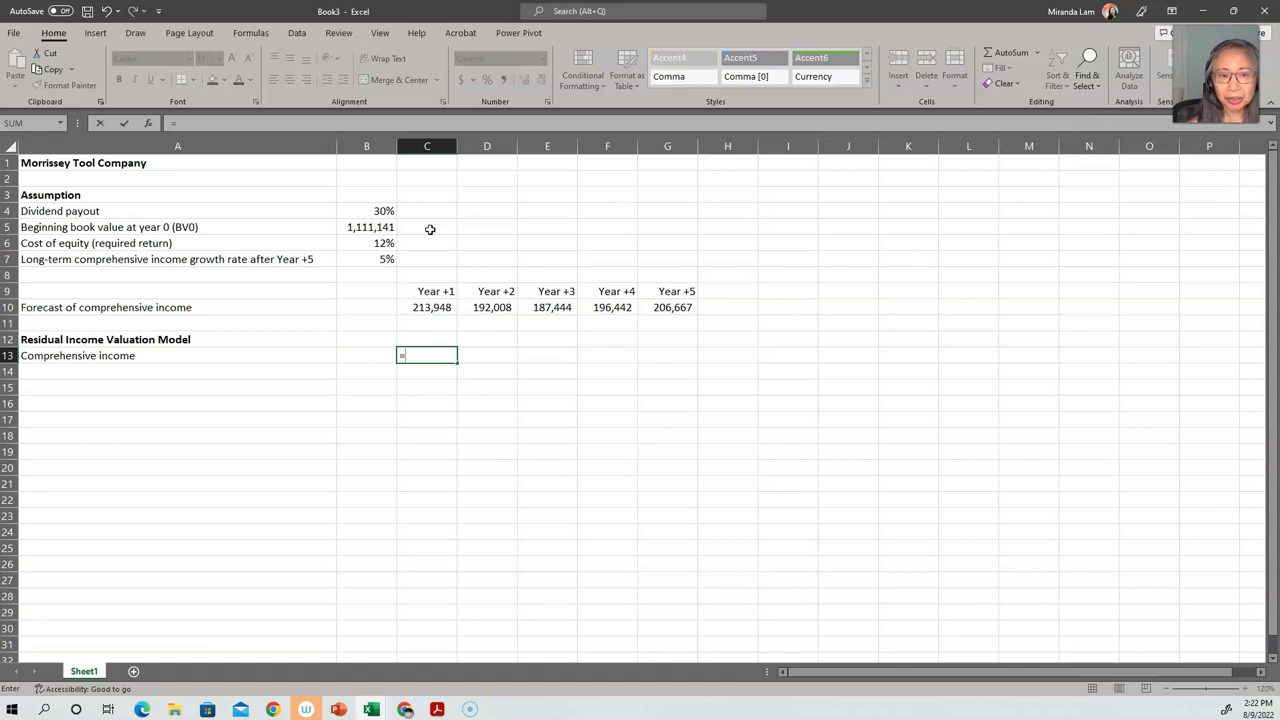
{"action": "key", "text": "Up"}
{"action": "key", "text": "Up"}
{"action": "key", "text": "Up"}
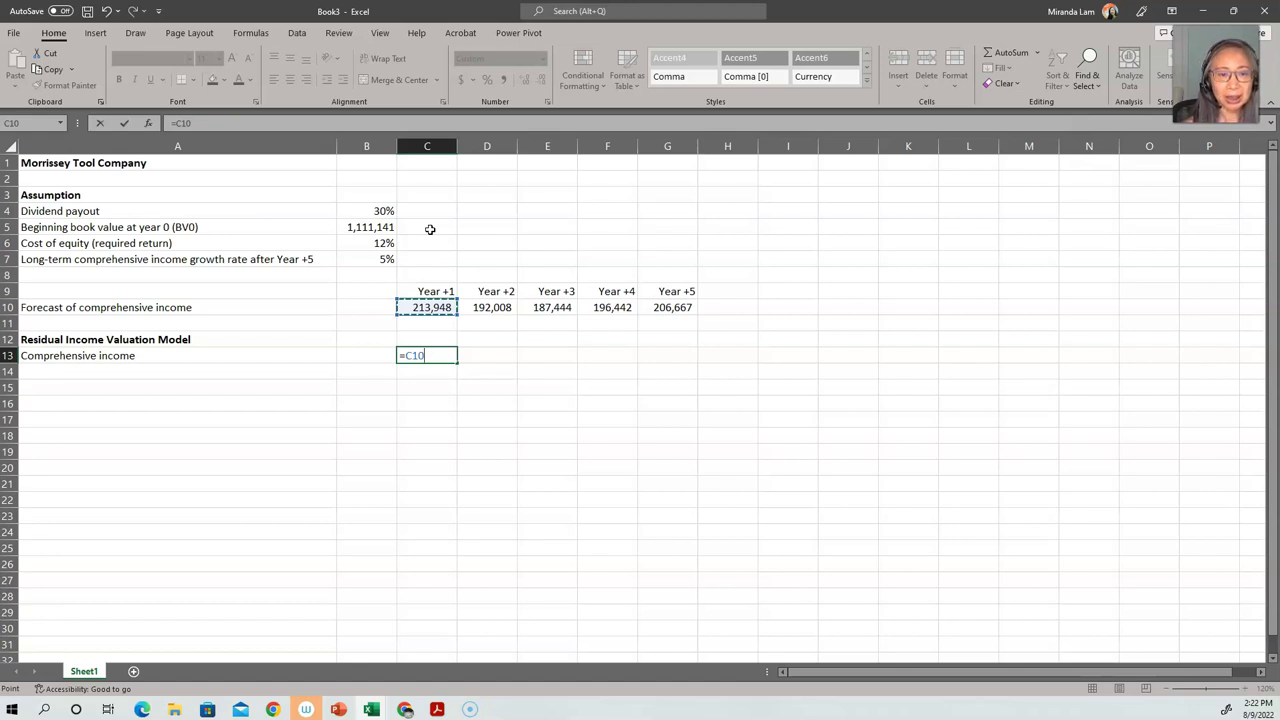
{"action": "key", "text": "Return"}
{"action": "key", "text": "Up"}
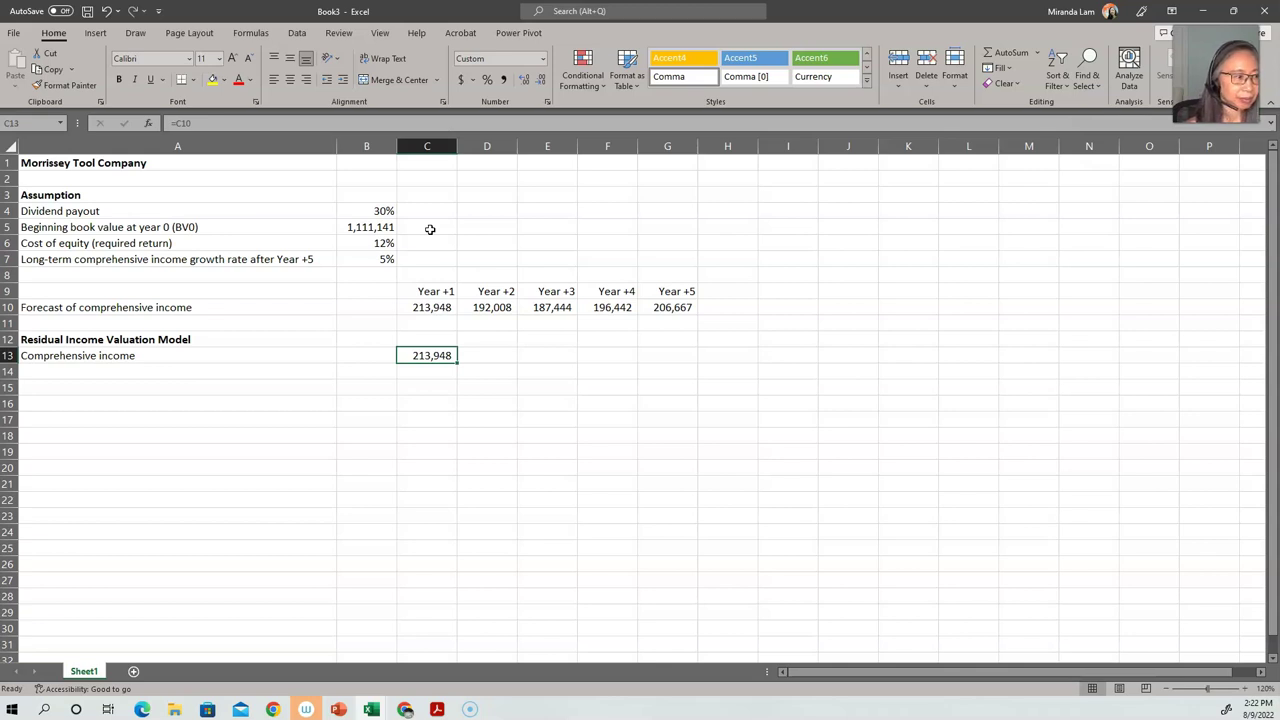
{"action": "key", "text": "Left"}
{"action": "key", "text": "Left"}
{"action": "key", "text": "Up"}
{"action": "key", "text": "Up"}
{"action": "key", "text": "Up"}
{"action": "key", "text": "Up"}
- Copy the Year +1 to Year +5 headings into row 12 of the valuation model
{"action": "key", "text": "Right"}
{"action": "key", "text": "Right"}
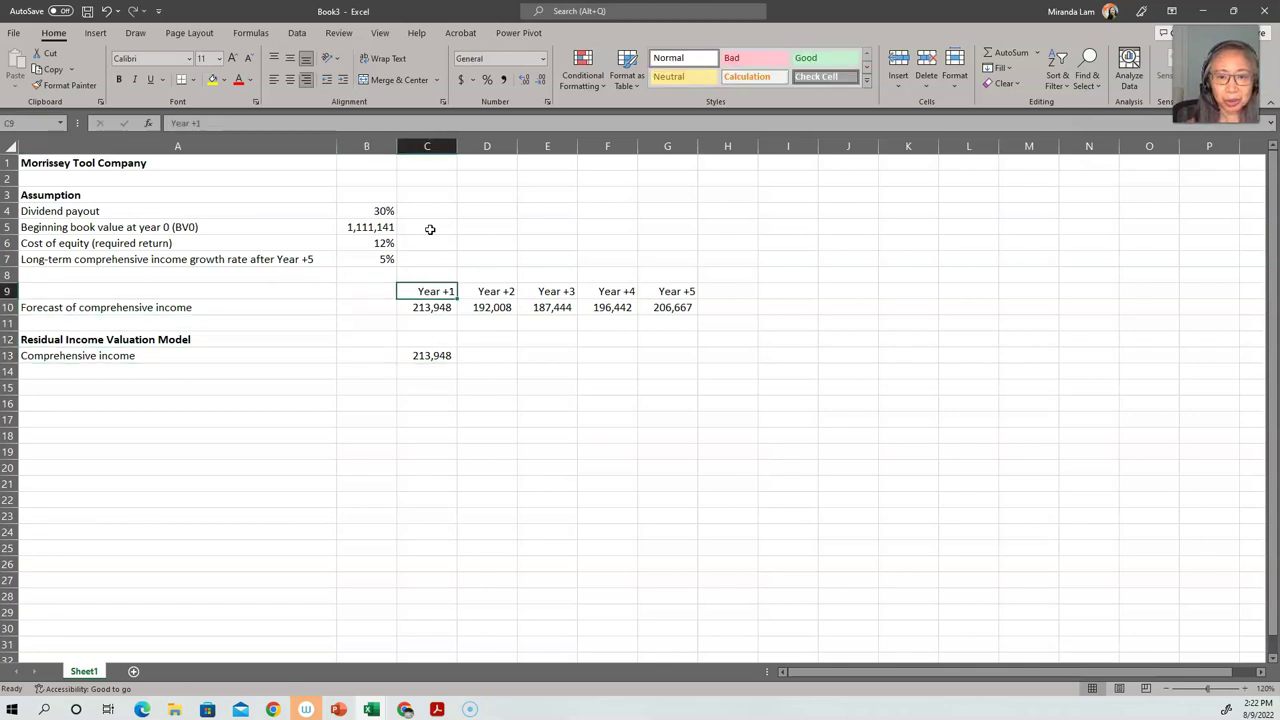
{"action": "key", "text": "shift+Right"}
{"action": "key", "text": "shift+Right"}
{"action": "key", "text": "shift+Right"}
{"action": "key", "text": "shift+Right"}
{"action": "key", "text": "ctrl+c"}
{"action": "key", "text": "Down"}
{"action": "key", "text": "Down"}
{"action": "key", "text": "Down"}
{"action": "key", "text": "ctrl+v"}
{"action": "key", "text": "Down"}
{"action": "key", "text": "Down"}
{"action": "key", "text": "Left"}
{"action": "key", "text": "Left"}
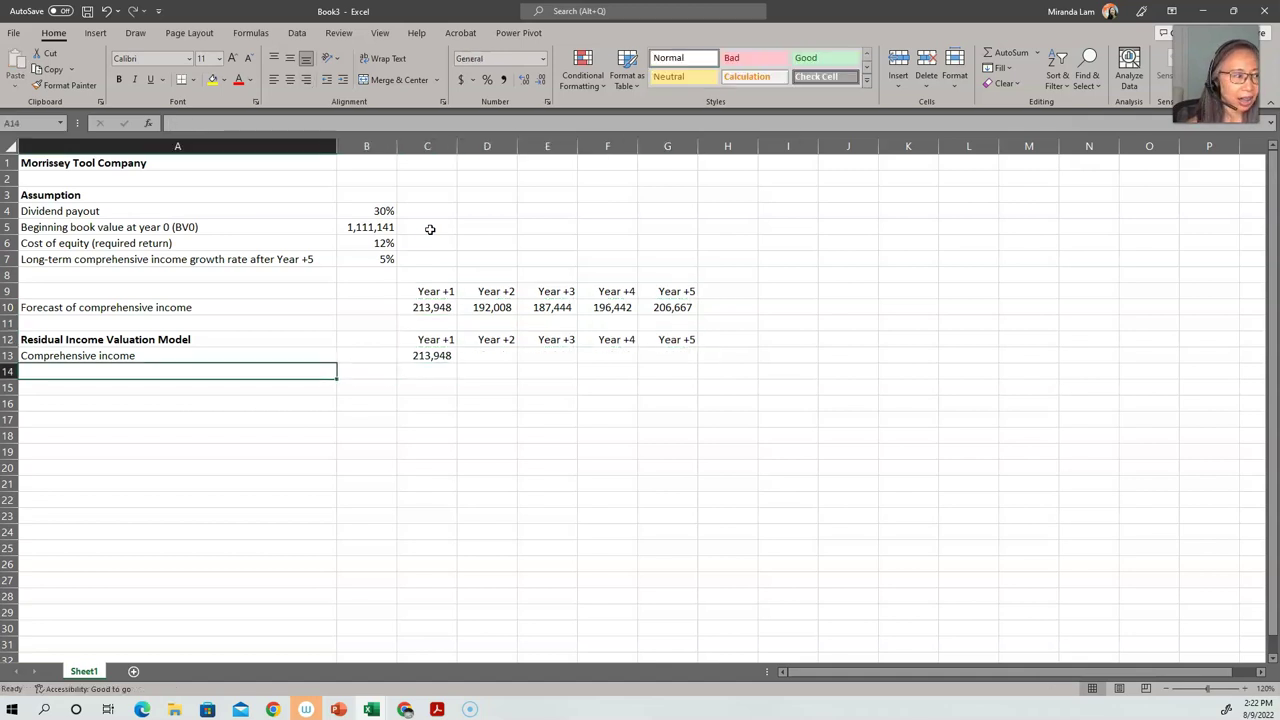
- Add a Dividends row with C14 =C13*$B$4 giving 64,184, then begin the book value label
{"action": "type", "text": "Dividends"}
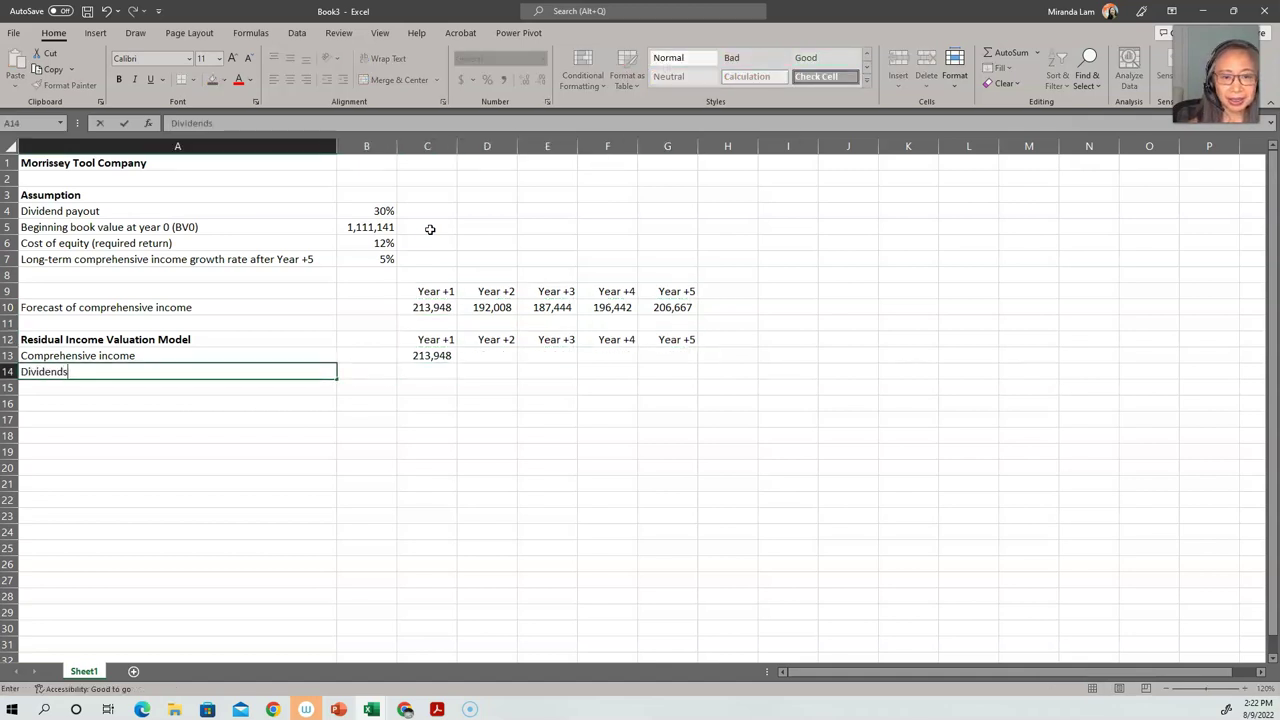
{"action": "key", "text": "Right"}
{"action": "key", "text": "Right"}
{"action": "type", "text": "="}
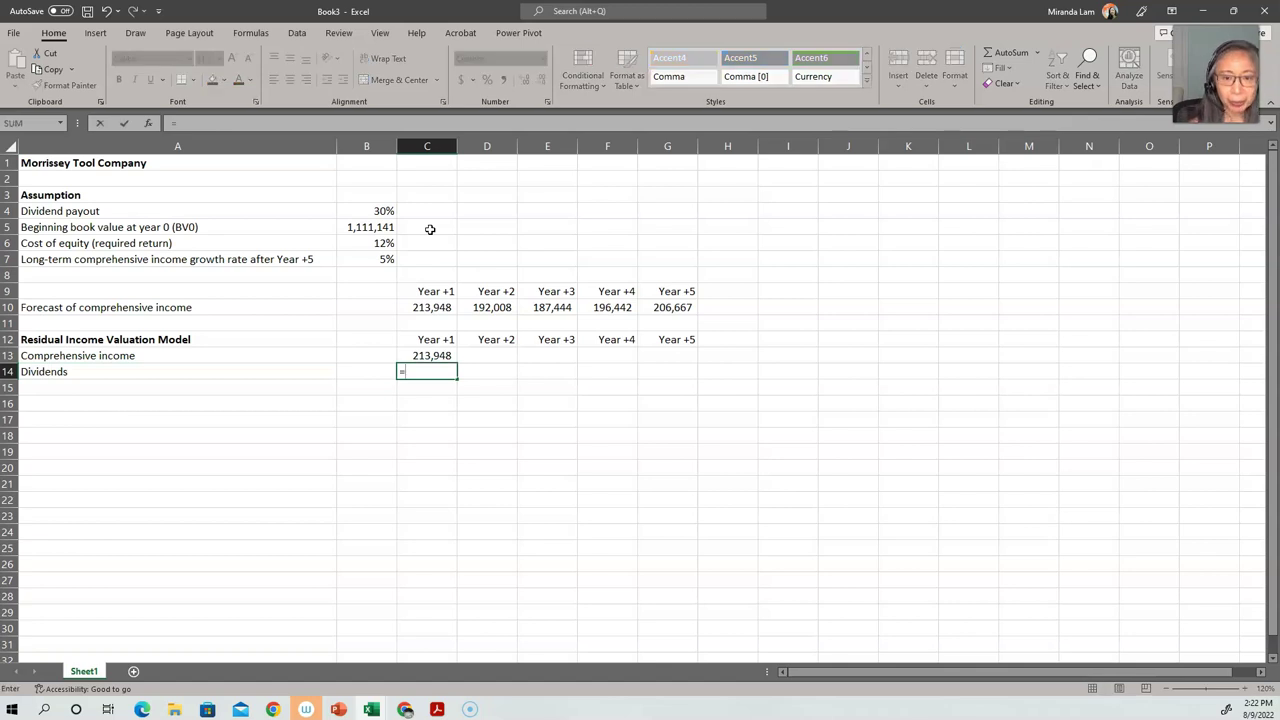
{"action": "key", "text": "Up"}
{"action": "type", "text": "*"}
{"action": "key", "text": "Up"}
{"action": "key", "text": "Up"}
{"action": "key", "text": "Up"}
{"action": "key", "text": "Up"}
{"action": "key", "text": "Up"}
{"action": "key", "text": "Up"}
{"action": "key", "text": "Up"}
{"action": "key", "text": "Up"}
{"action": "key", "text": "Up"}
{"action": "key", "text": "Left"}
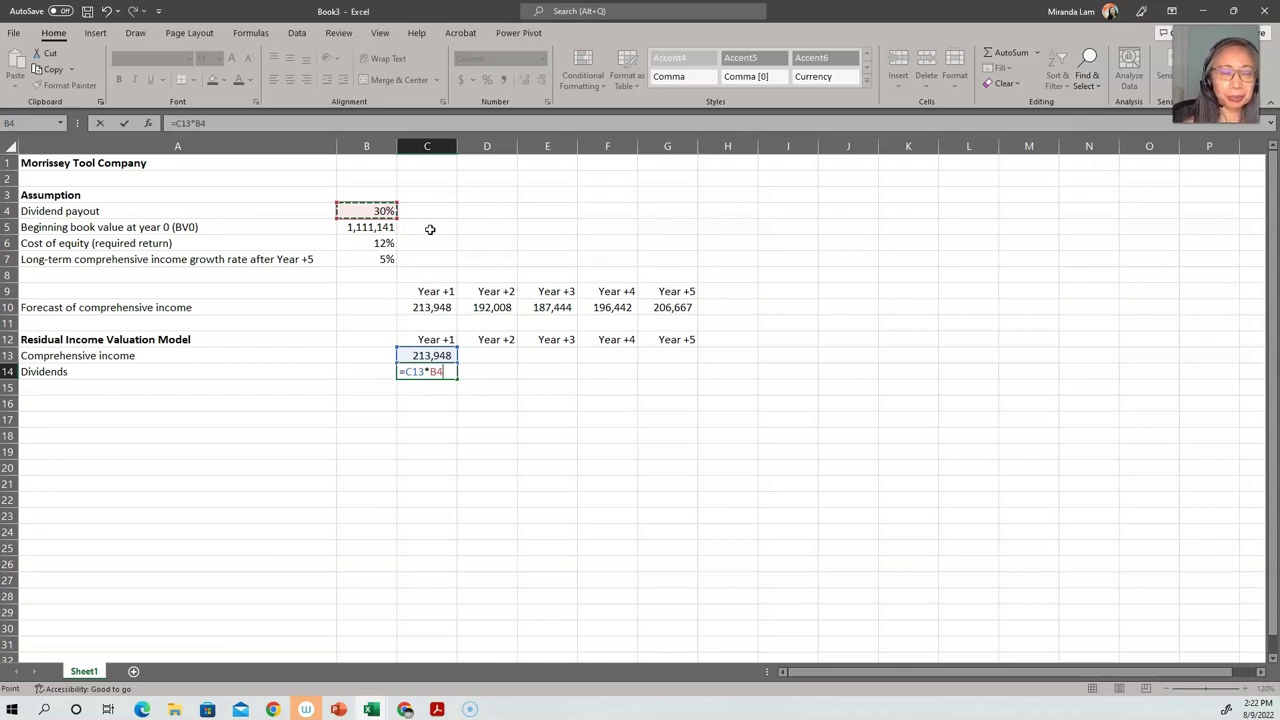
{"action": "key", "text": "F4"}
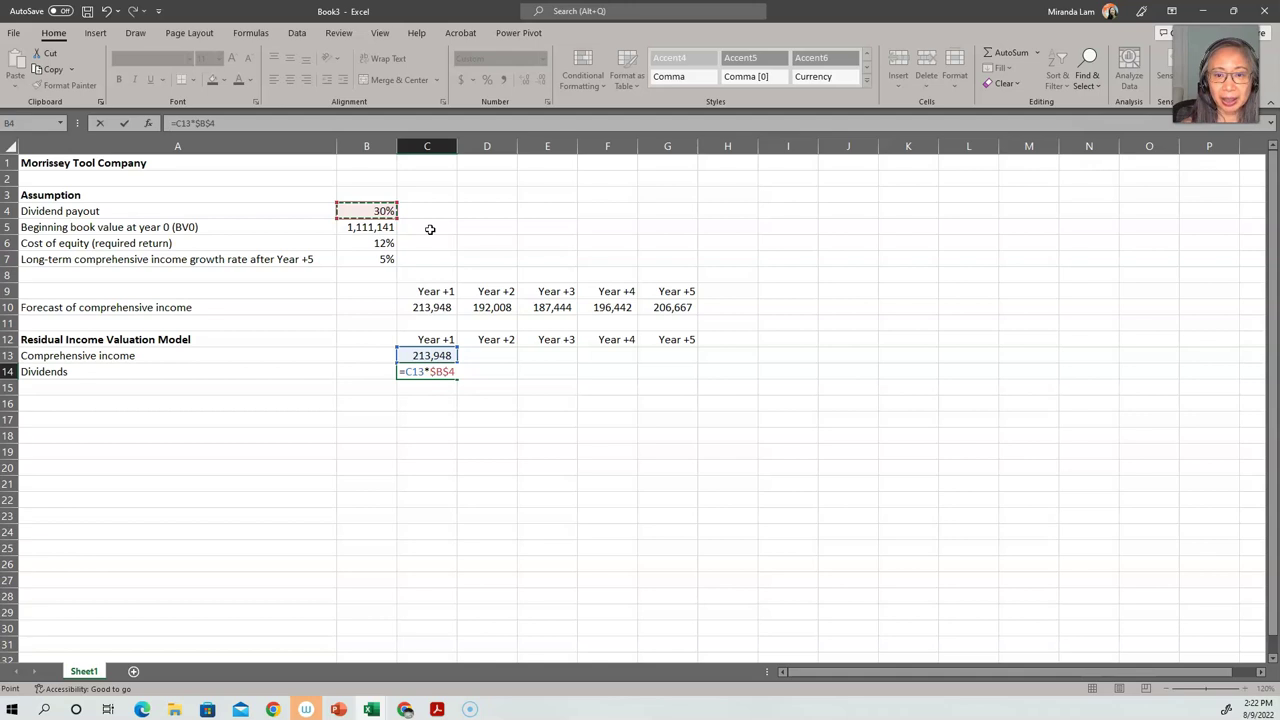
{"action": "key", "text": "Return"}
{"action": "key", "text": "Up"}
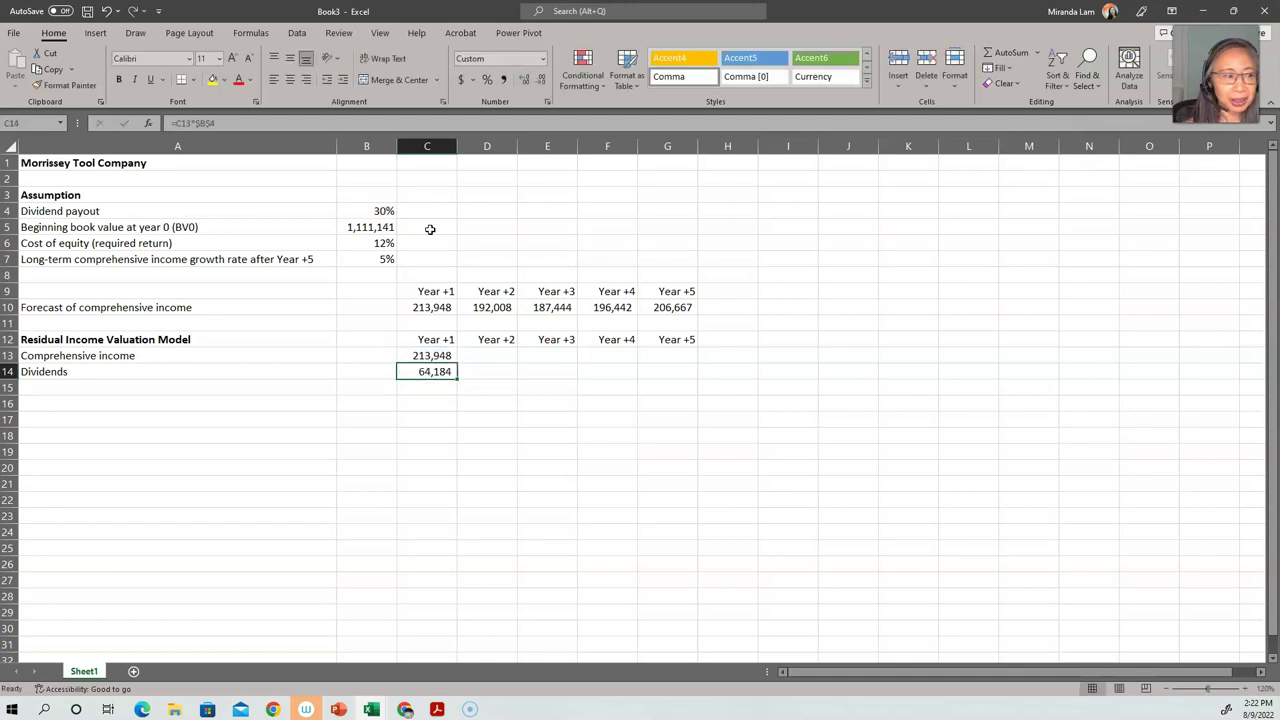
{"action": "key", "text": "Down"}
{"action": "key", "text": "Left"}
{"action": "key", "text": "Left"}
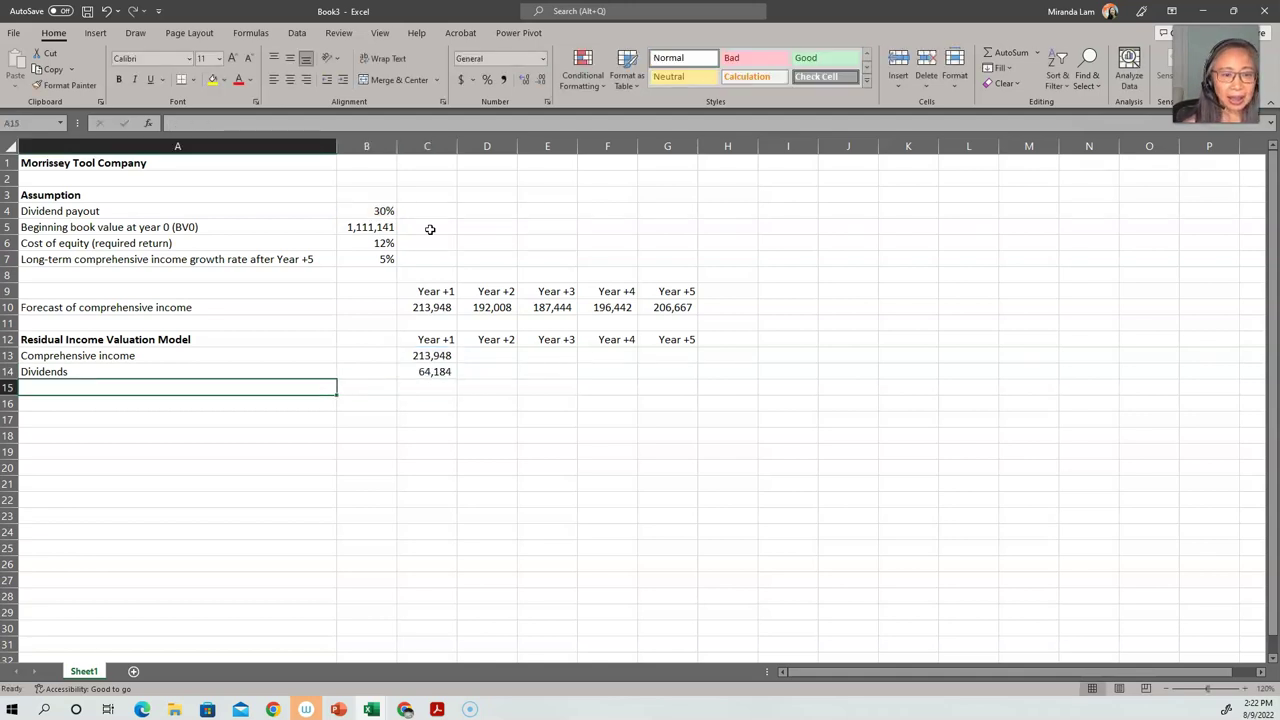
{"action": "type", "text": "Book valu"}
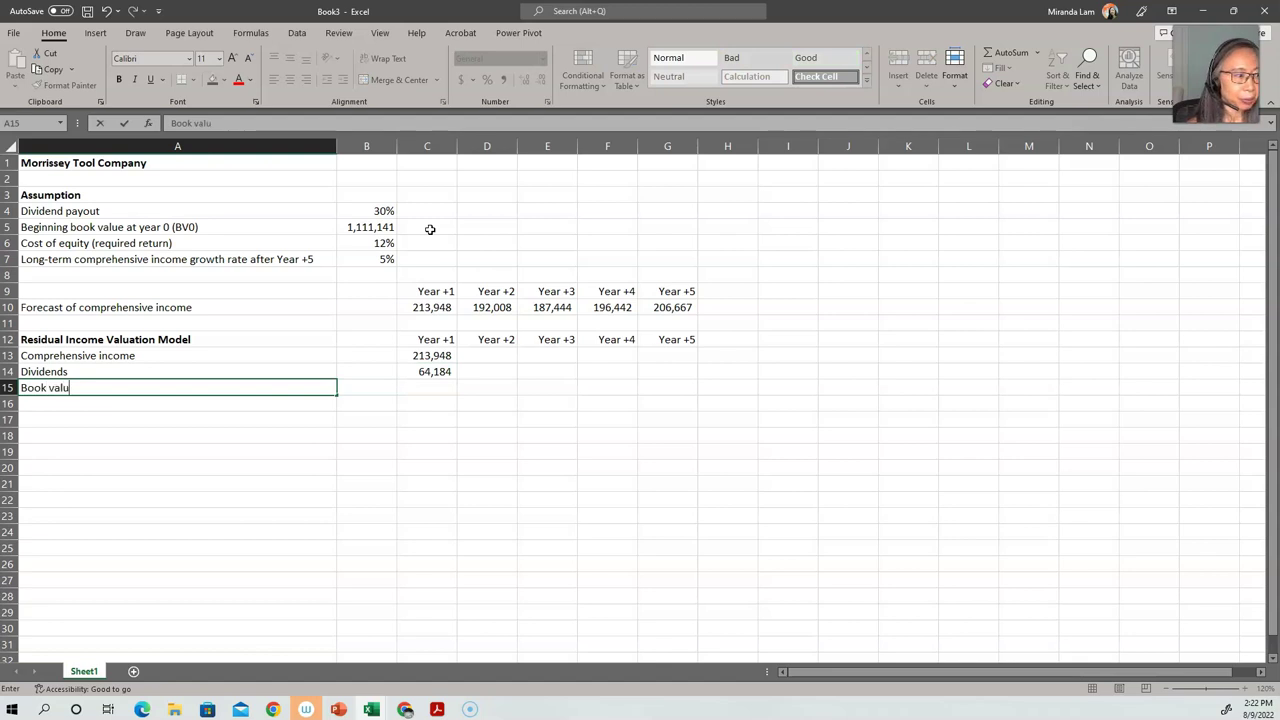
{"action": "type", "text": "e of "}
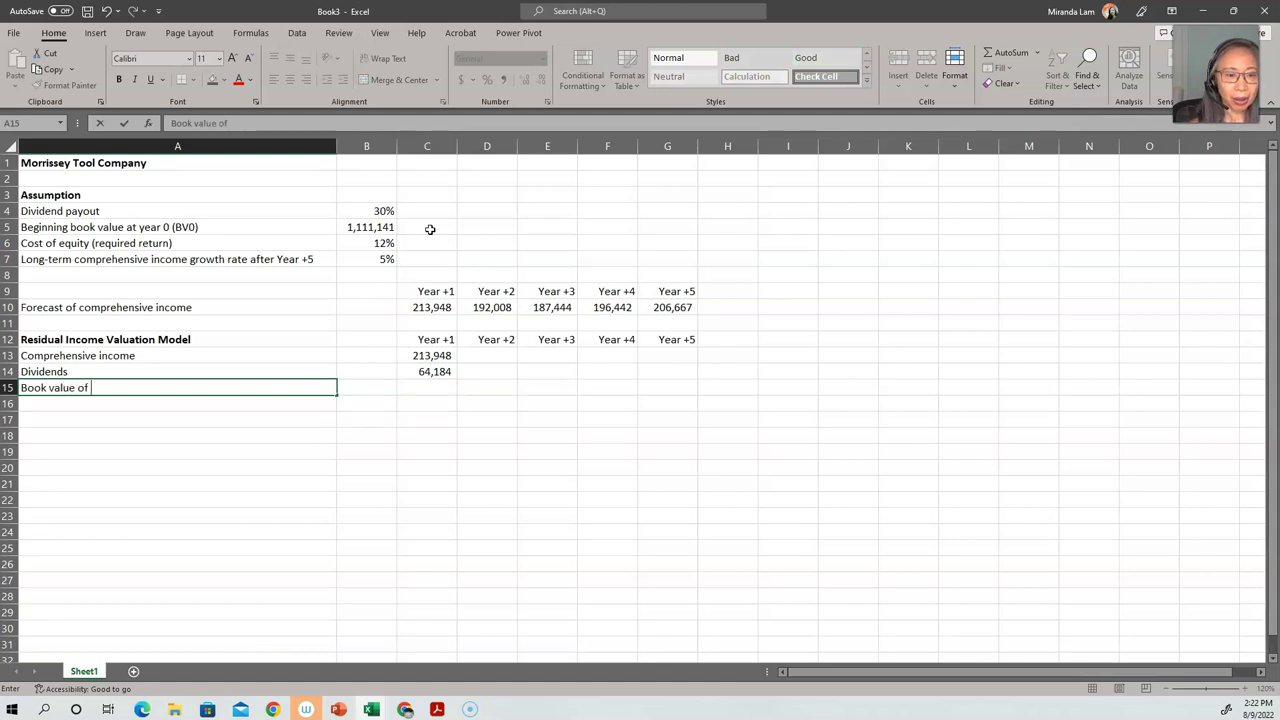
{"action": "type", "text": "common equity"}
- Add a right-aligned 'Year 0' heading in B12 and link B15 to BV0, showing 1,111,141
{"action": "key", "text": "Up"}
{"action": "key", "text": "Up"}
{"action": "key", "text": "Up"}
{"action": "key", "text": "Right"}
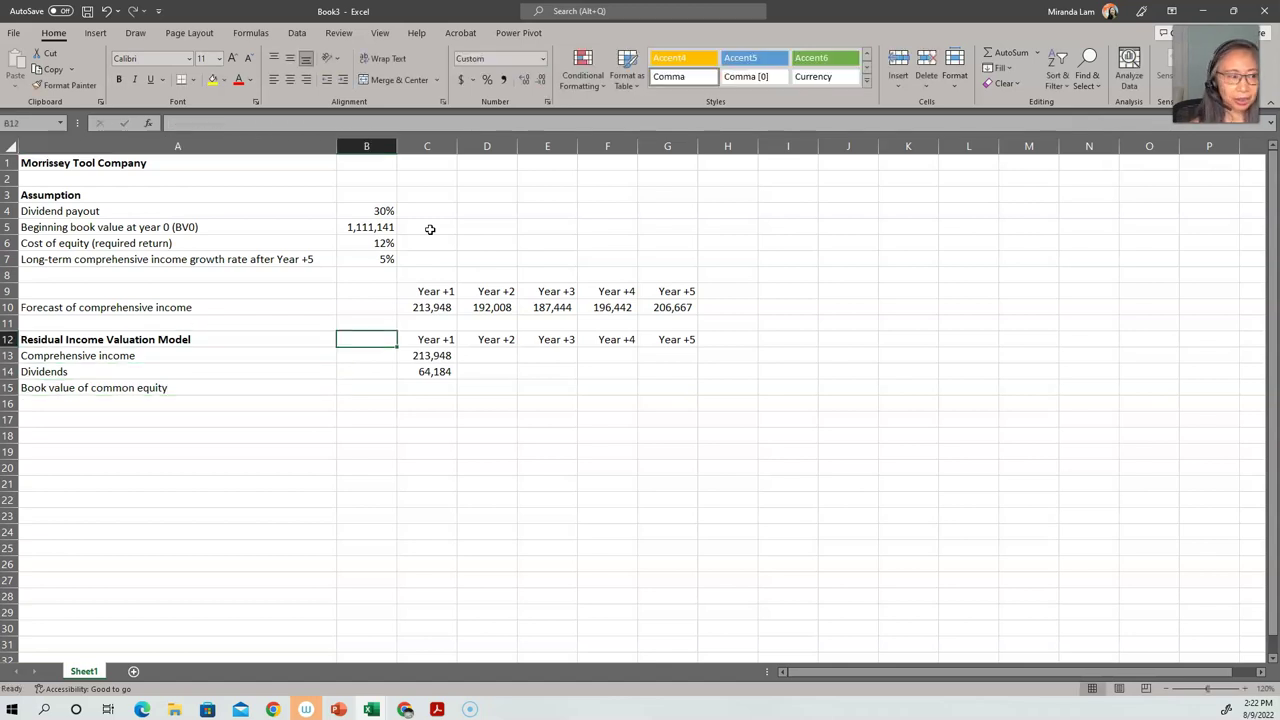
{"action": "type", "text": "Year 0"}
{"action": "key", "text": "Return"}
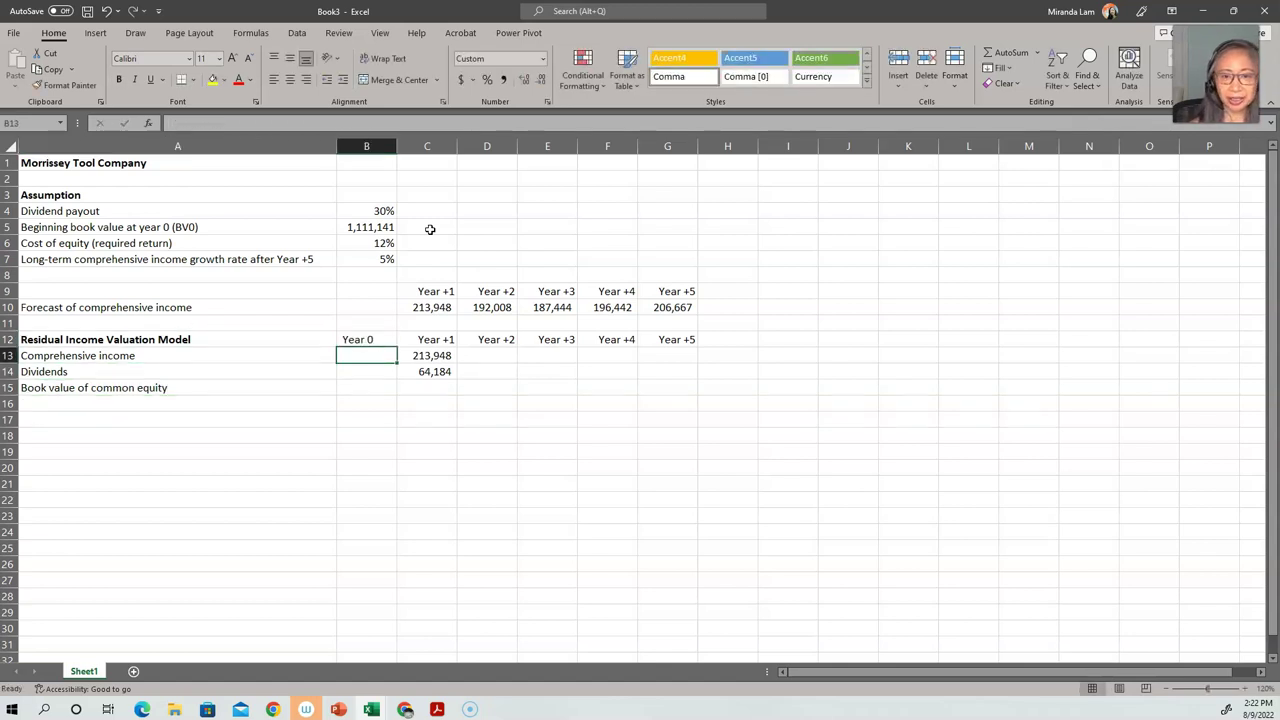
{"action": "key", "text": "Down"}
{"action": "key", "text": "Down"}
{"action": "type", "text": "="}
{"action": "key", "text": "Up"}
{"action": "key", "text": "Up"}
{"action": "key", "text": "Up"}
{"action": "key", "text": "Up"}
{"action": "key", "text": "Up"}
{"action": "key", "text": "Up"}
{"action": "key", "text": "Up"}
{"action": "key", "text": "Up"}
{"action": "key", "text": "Up"}
{"action": "key", "text": "Up"}
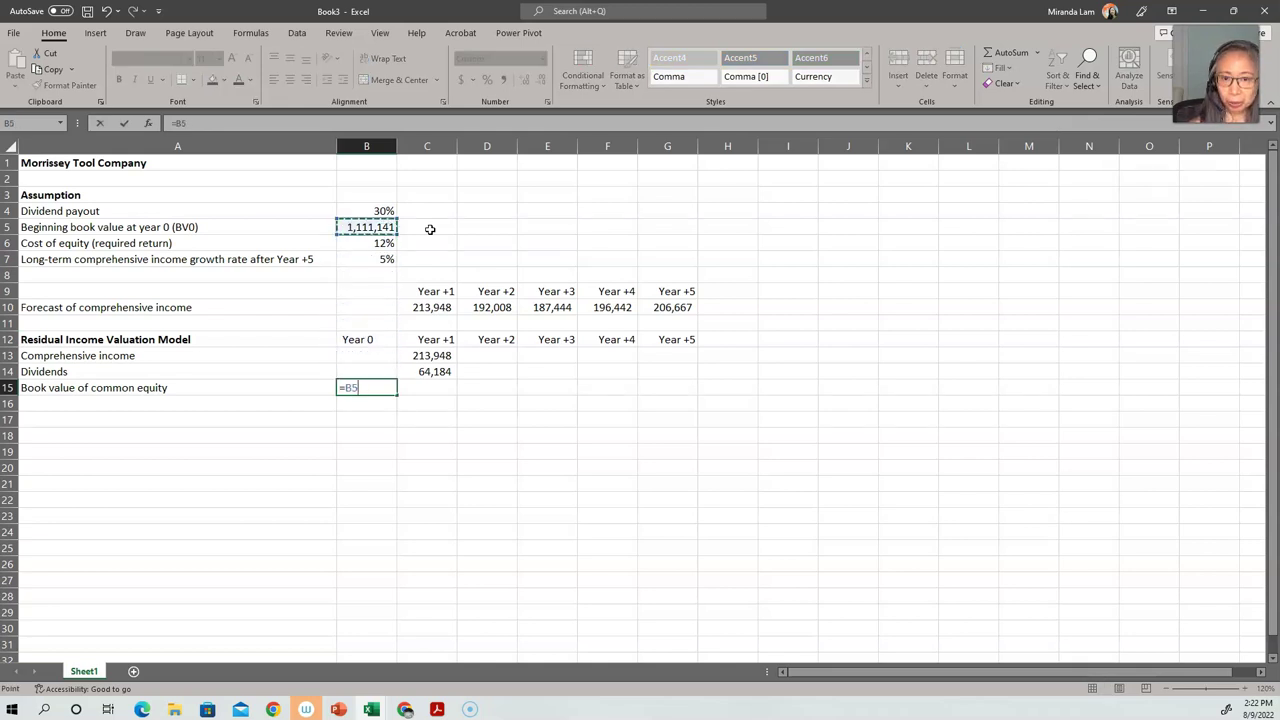
{"action": "key", "text": "Return"}
{"action": "key", "text": "Up"}
{"action": "key", "text": "Up"}
{"action": "key", "text": "Up"}
{"action": "key", "text": "Up"}
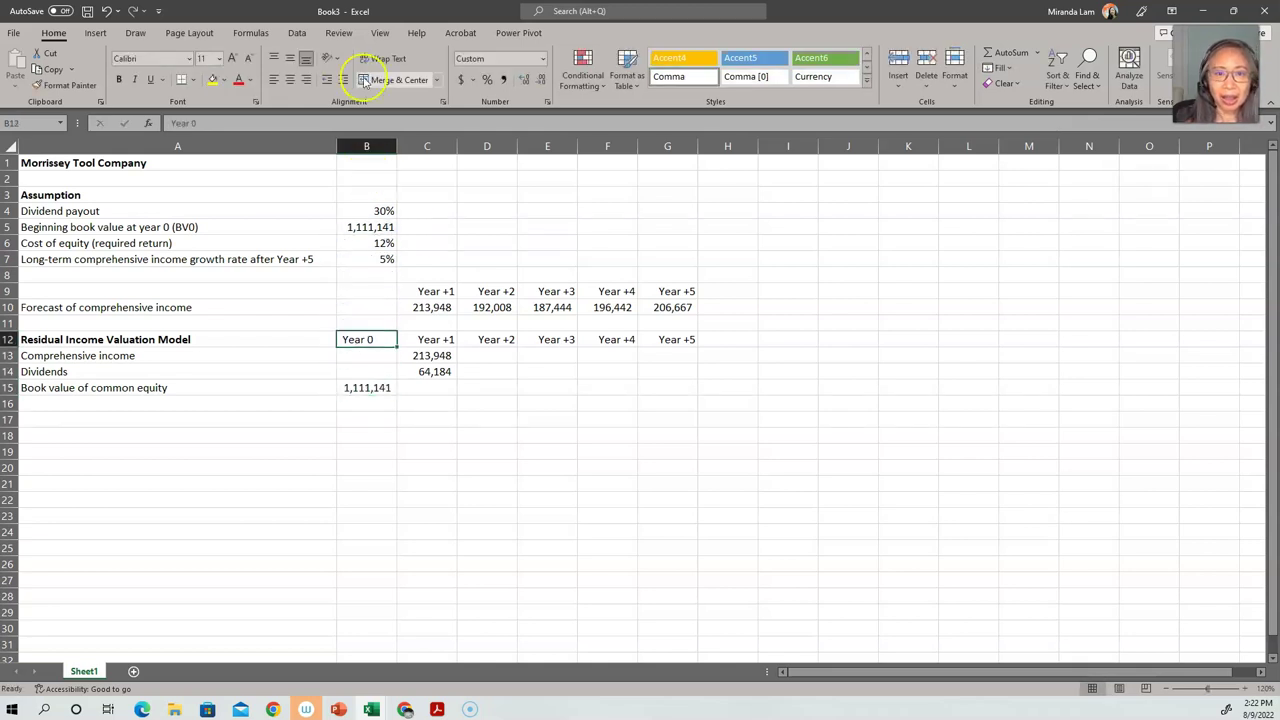
{"action": "left_click", "coordinate": [306, 79]}
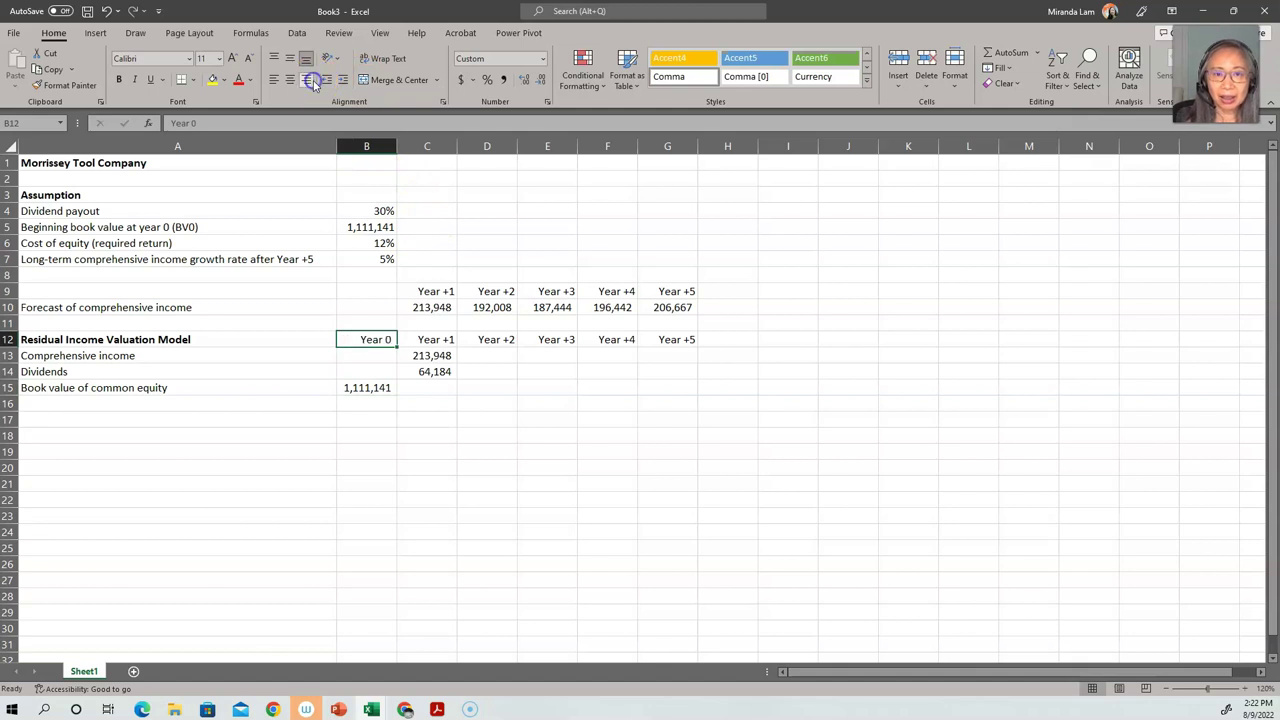
{"action": "left_click", "coordinate": [383, 386]}
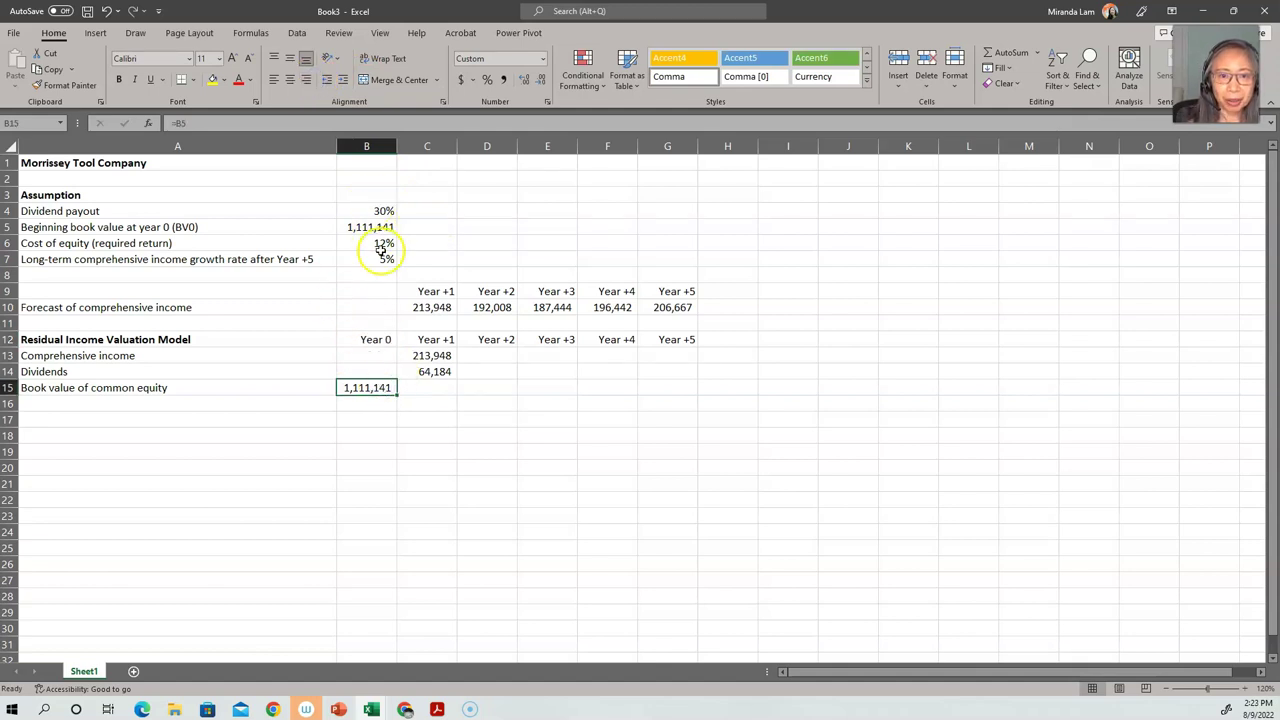
- Compute Year +1 book value in C15 as =B15+C13-C14, giving 1,260,905
{"action": "left_click", "coordinate": [425, 385]}
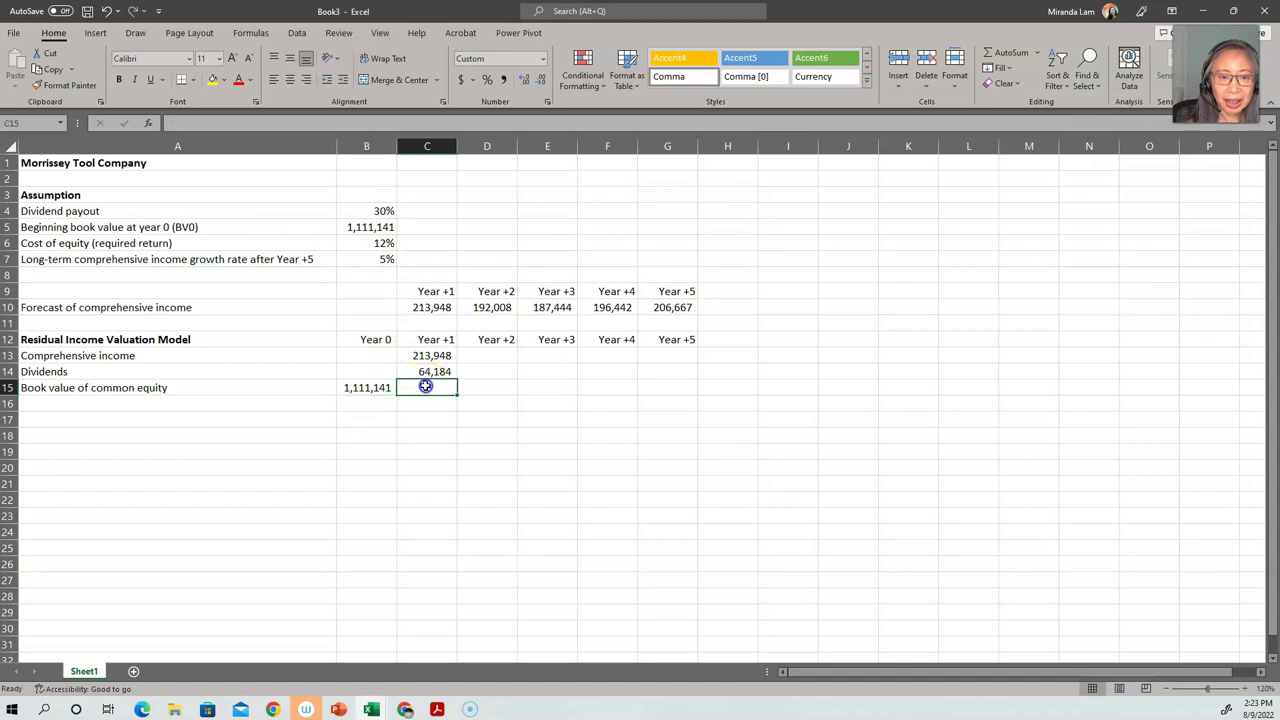
{"action": "type", "text": "="}
{"action": "key", "text": "Left"}
{"action": "type", "text": "+"}
{"action": "key", "text": "Up"}
{"action": "key", "text": "Up"}
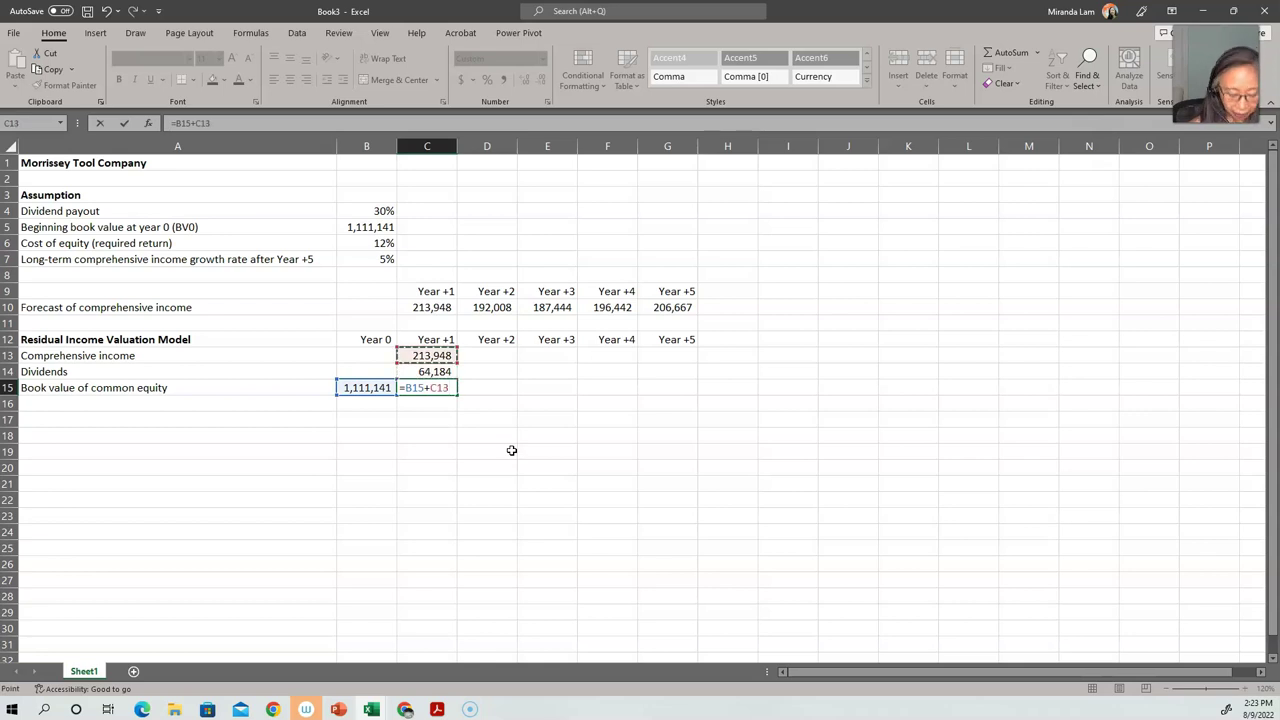
{"action": "type", "text": "-"}
{"action": "key", "text": "Up"}
{"action": "key", "text": "Return"}
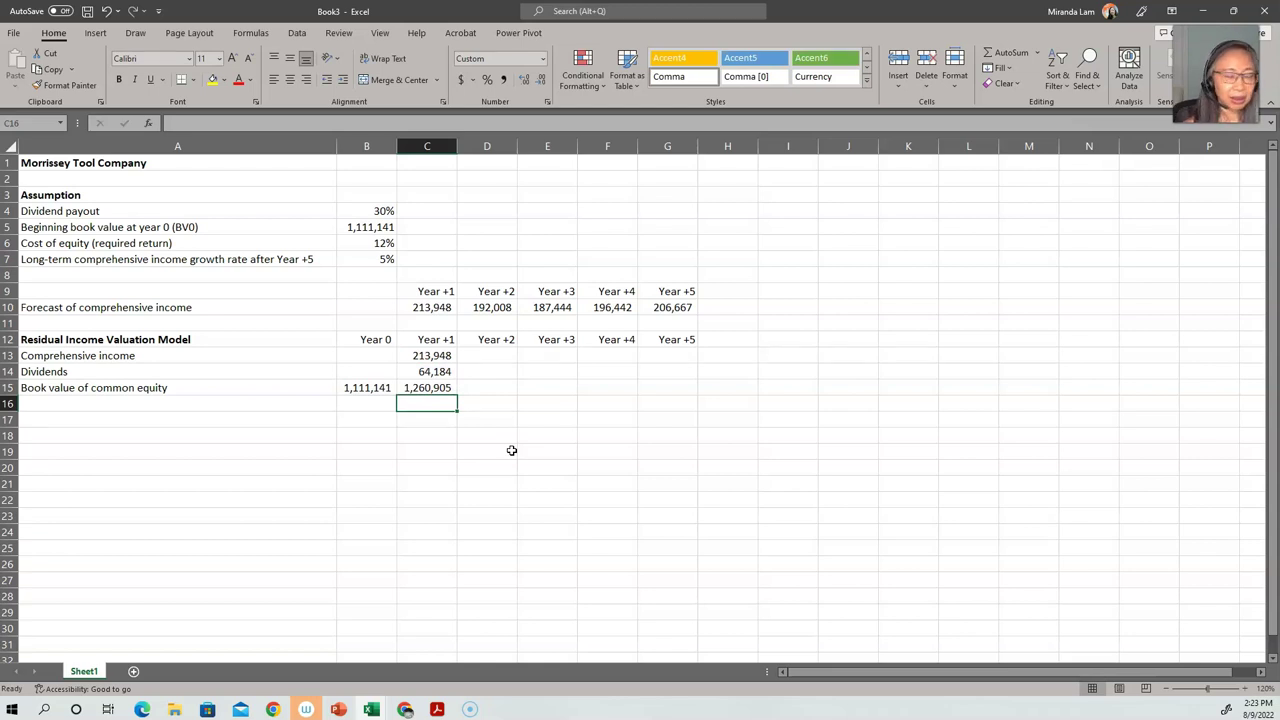
{"action": "key", "text": "Home"}
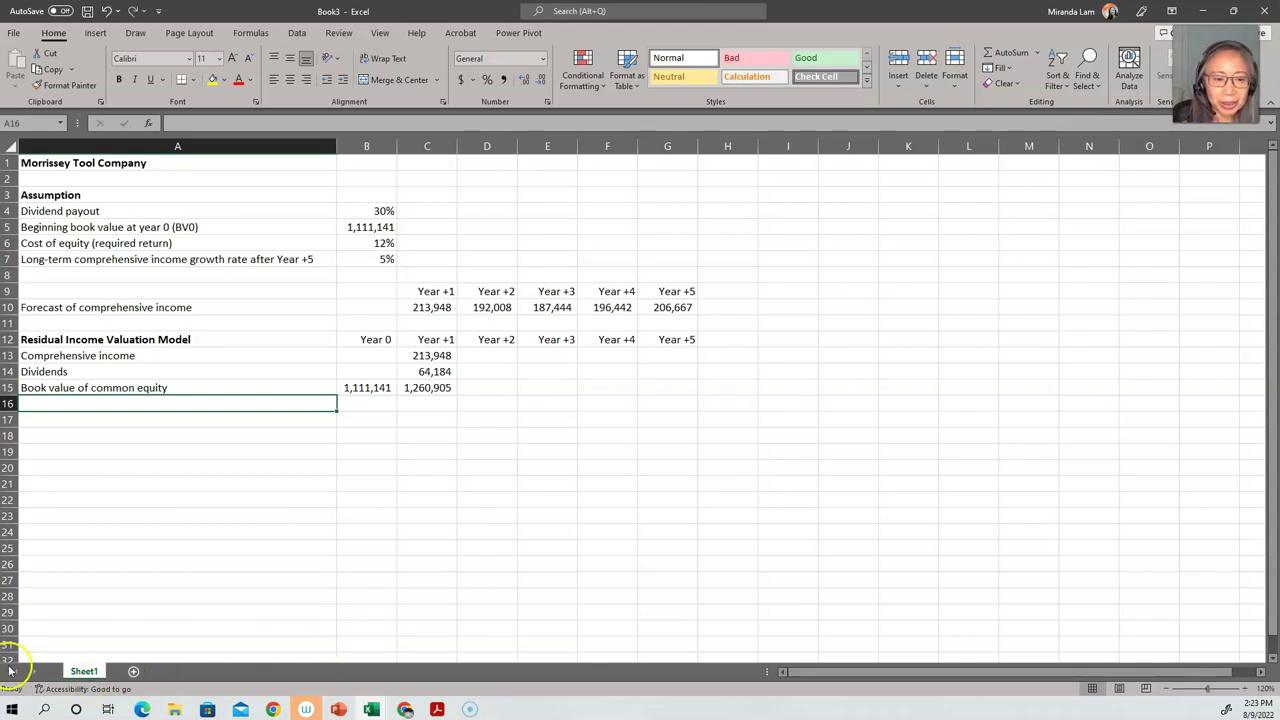
{"action": "key", "text": "alt+Tab"}
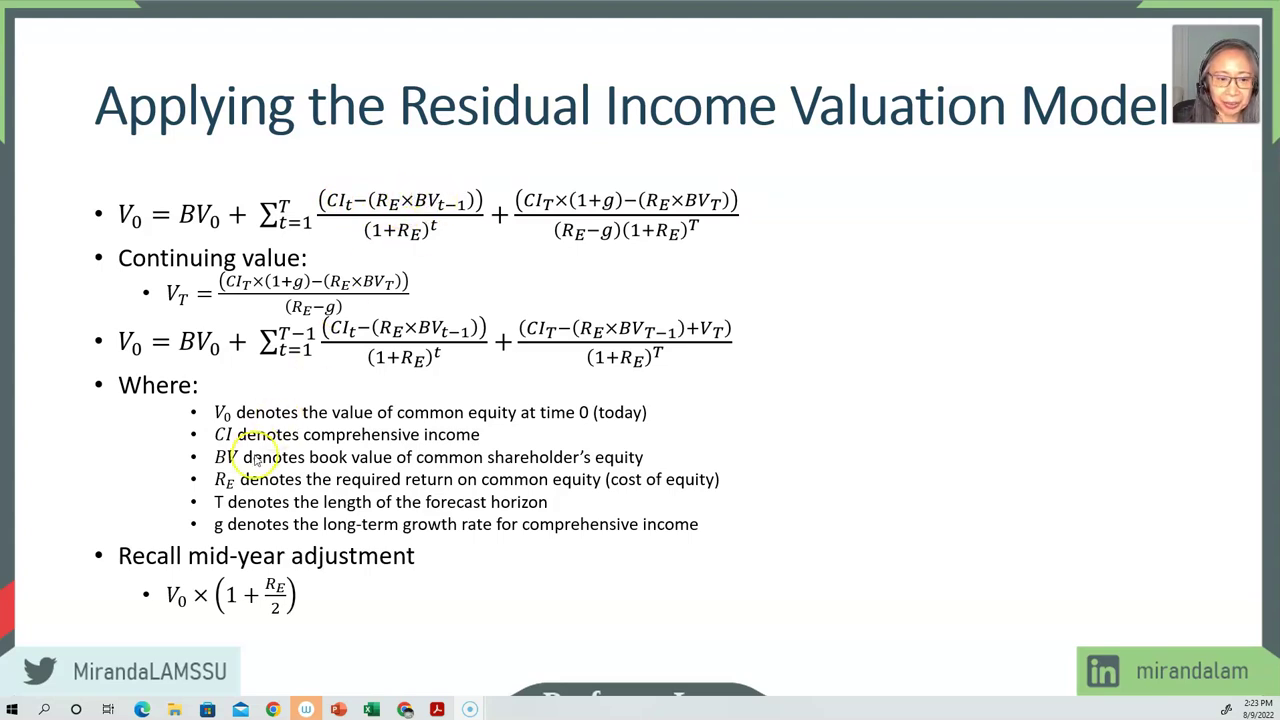
{"action": "key", "text": "alt+Tab"}
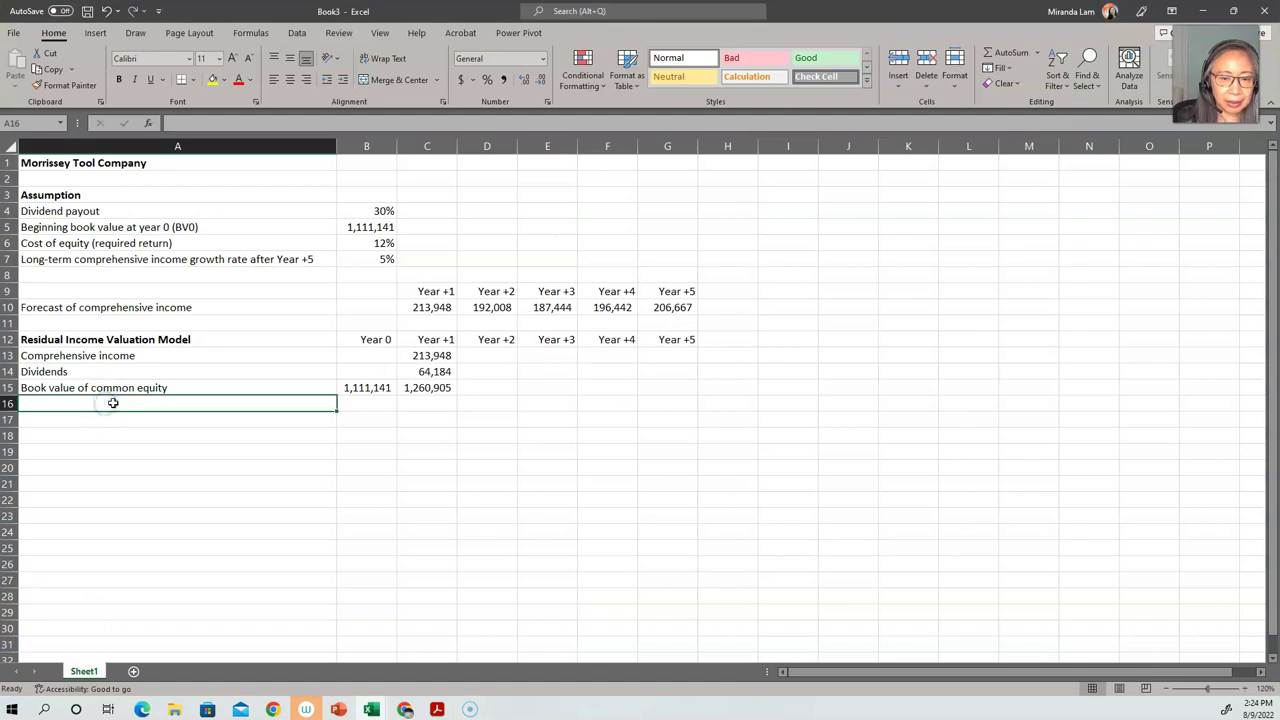
- Enter the row label 'Subtract cost of equity x Book value, beginning' in A16
{"action": "type", "text": "Subtra"}
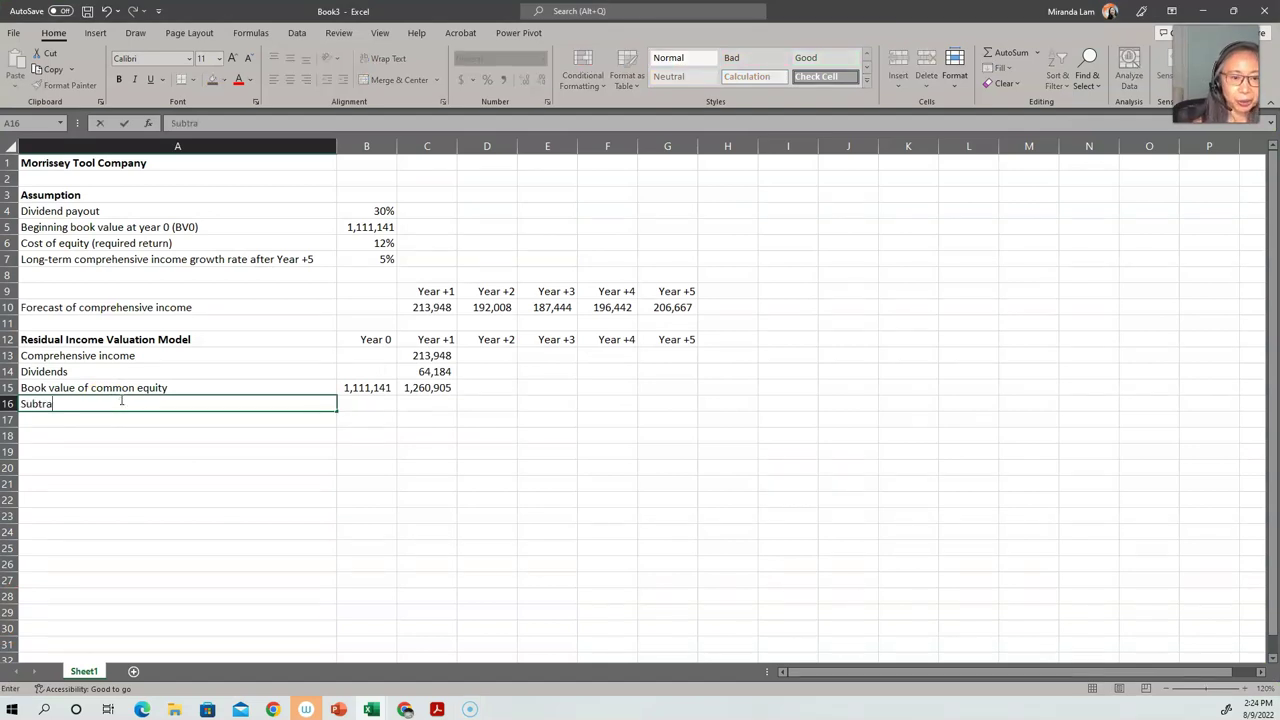
{"action": "type", "text": "ct cost of"}
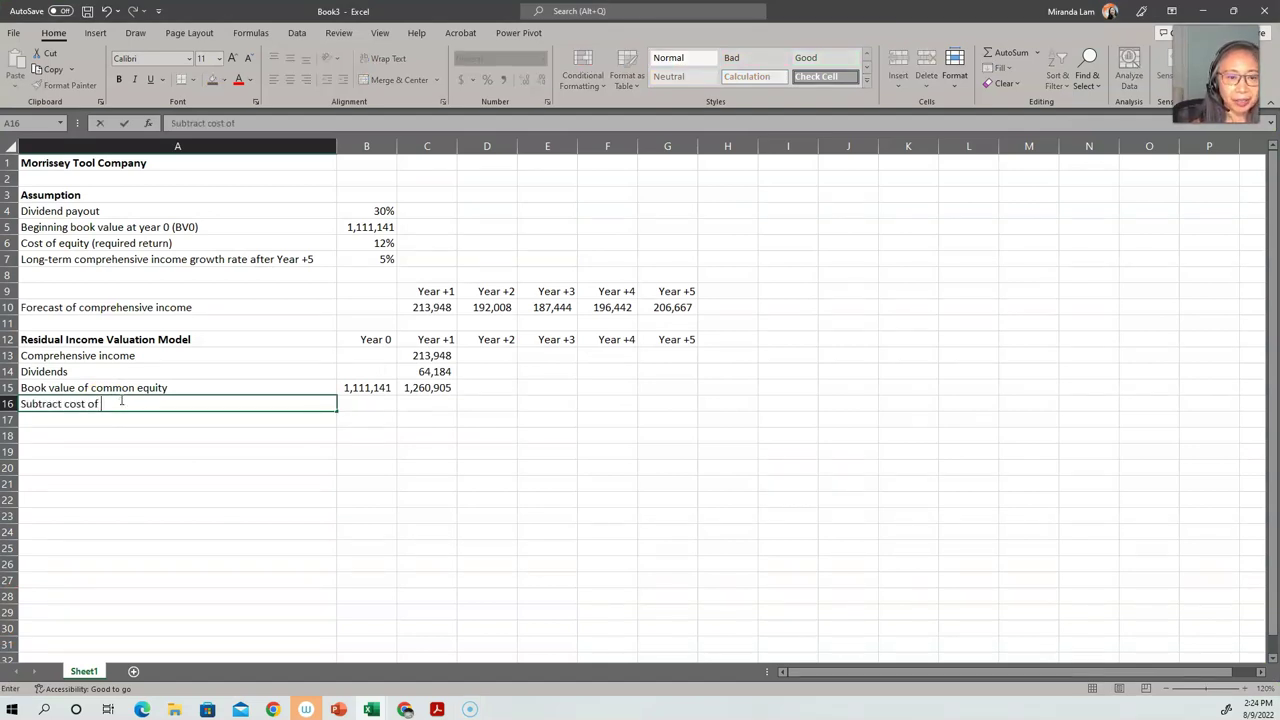
{"action": "type", "text": " equity"}
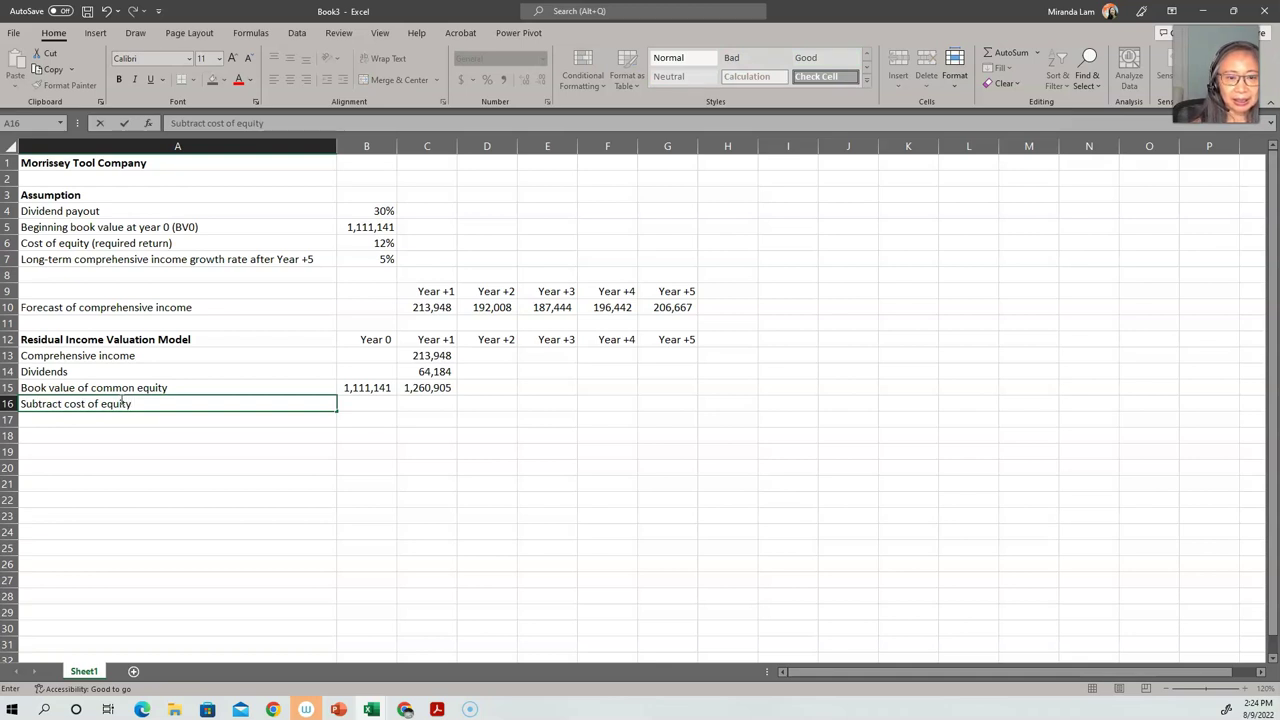
{"action": "type", "text": " x Book v"}
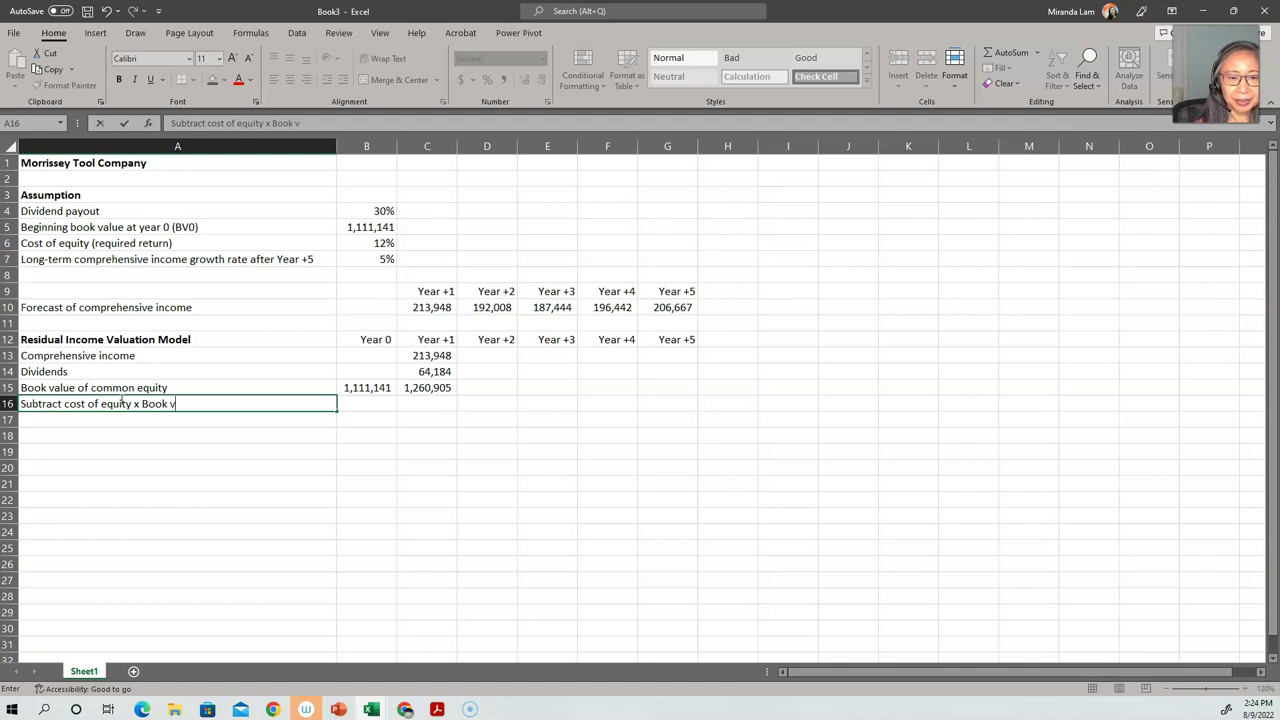
{"action": "type", "text": "alue, "}
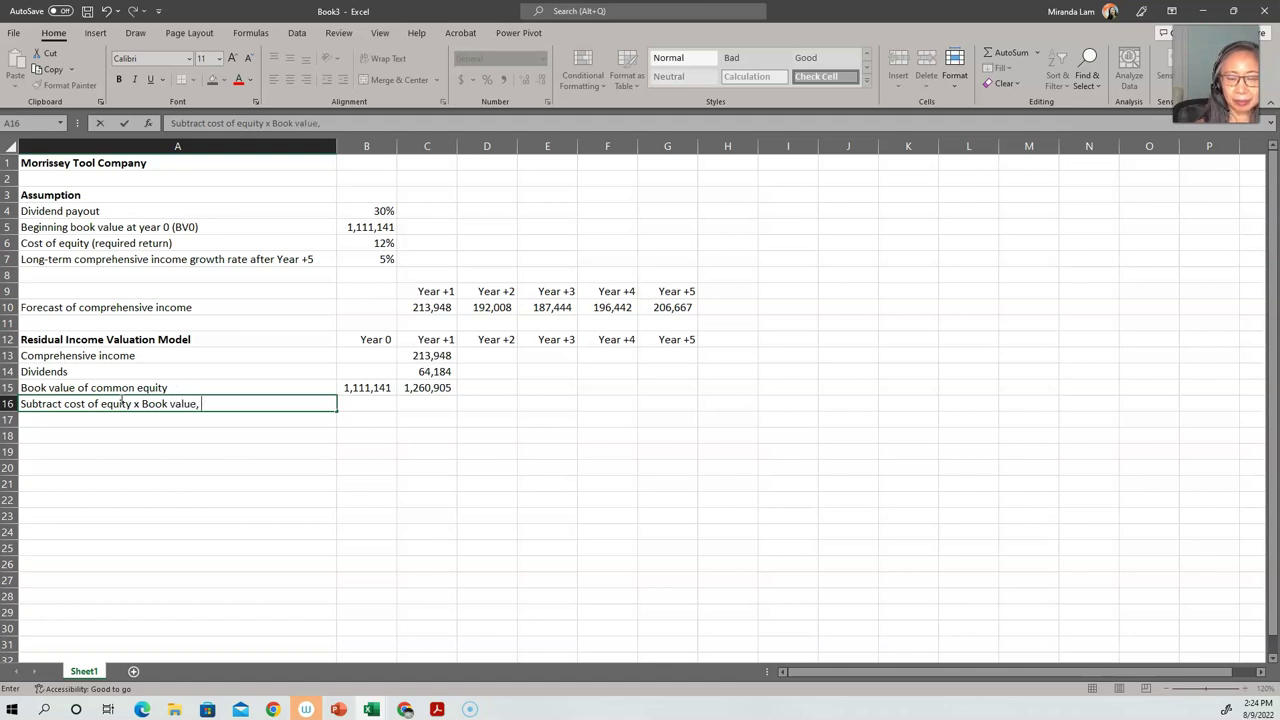
{"action": "type", "text": "beginning"}
{"action": "key", "text": "Return"}
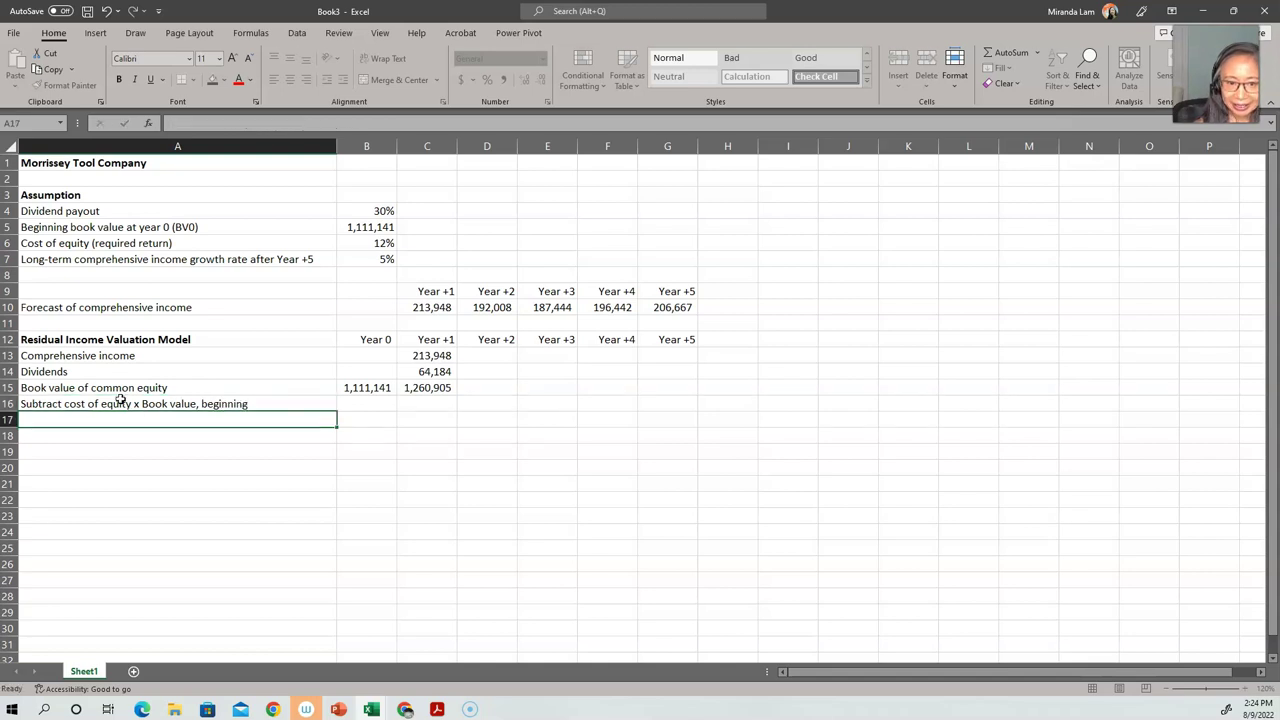
{"action": "key", "text": "Up"}
{"action": "key", "text": "Up"}
{"action": "key", "text": "Down"}
{"action": "key", "text": "Right"}
{"action": "key", "text": "Right"}
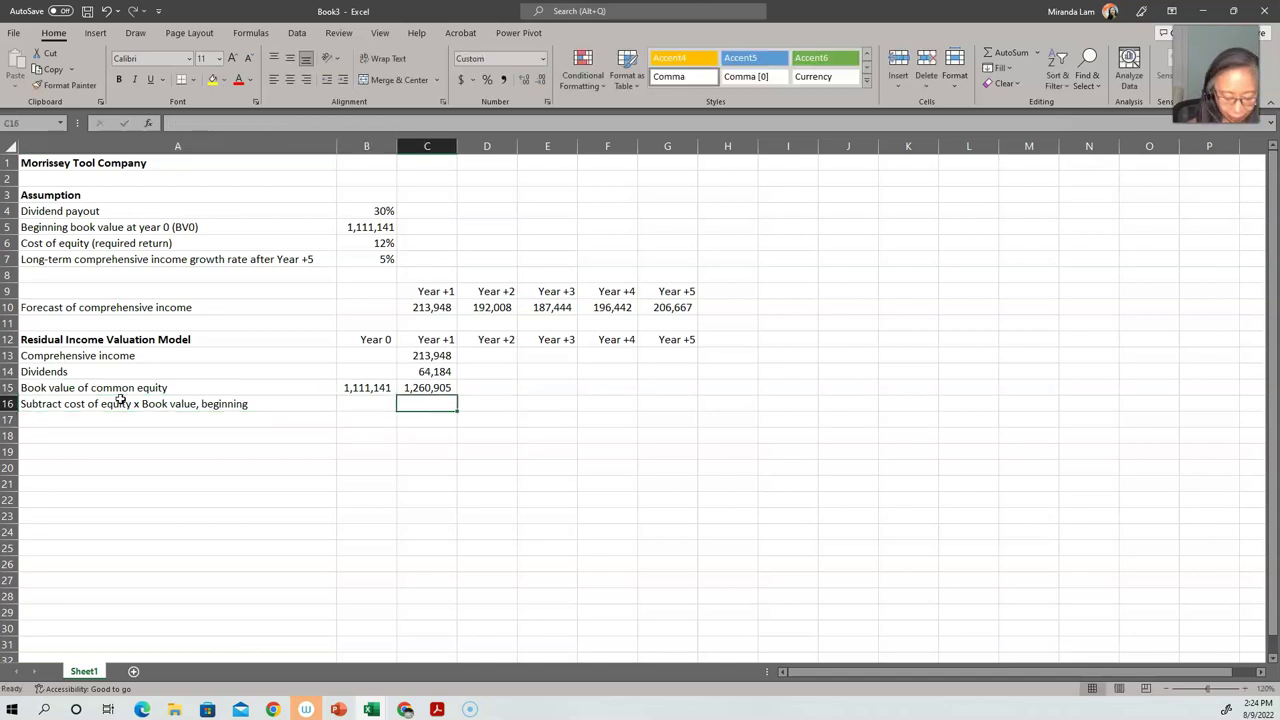
- Enter =$B$6*B15 in C16 for the Year +1 equity charge of 133,337
{"action": "type", "text": "="}
{"action": "key", "text": "Up"}
{"action": "key", "text": "Up"}
{"action": "key", "text": "Up"}
{"action": "key", "text": "Up"}
{"action": "key", "text": "Up"}
{"action": "key", "text": "Up"}
{"action": "key", "text": "Up"}
{"action": "key", "text": "Up"}
{"action": "key", "text": "Up"}
{"action": "key", "text": "Up"}
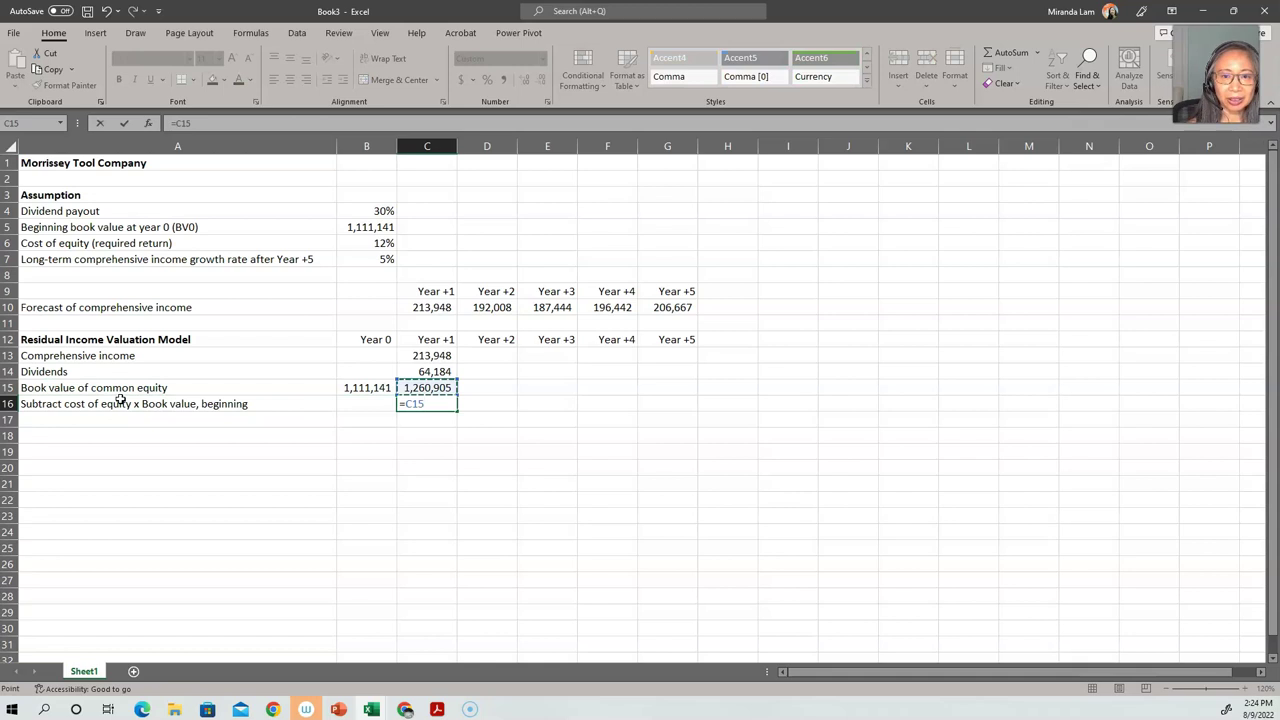
{"action": "key", "text": "Left"}
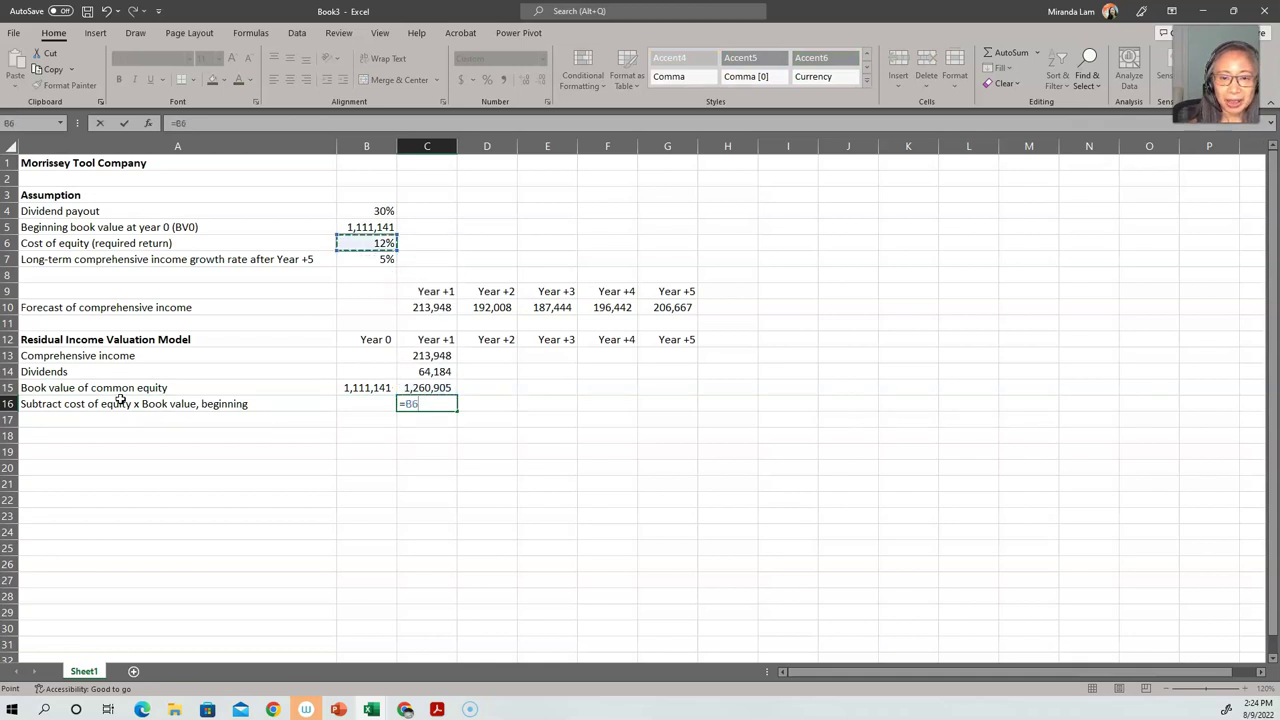
{"action": "key", "text": "F4"}
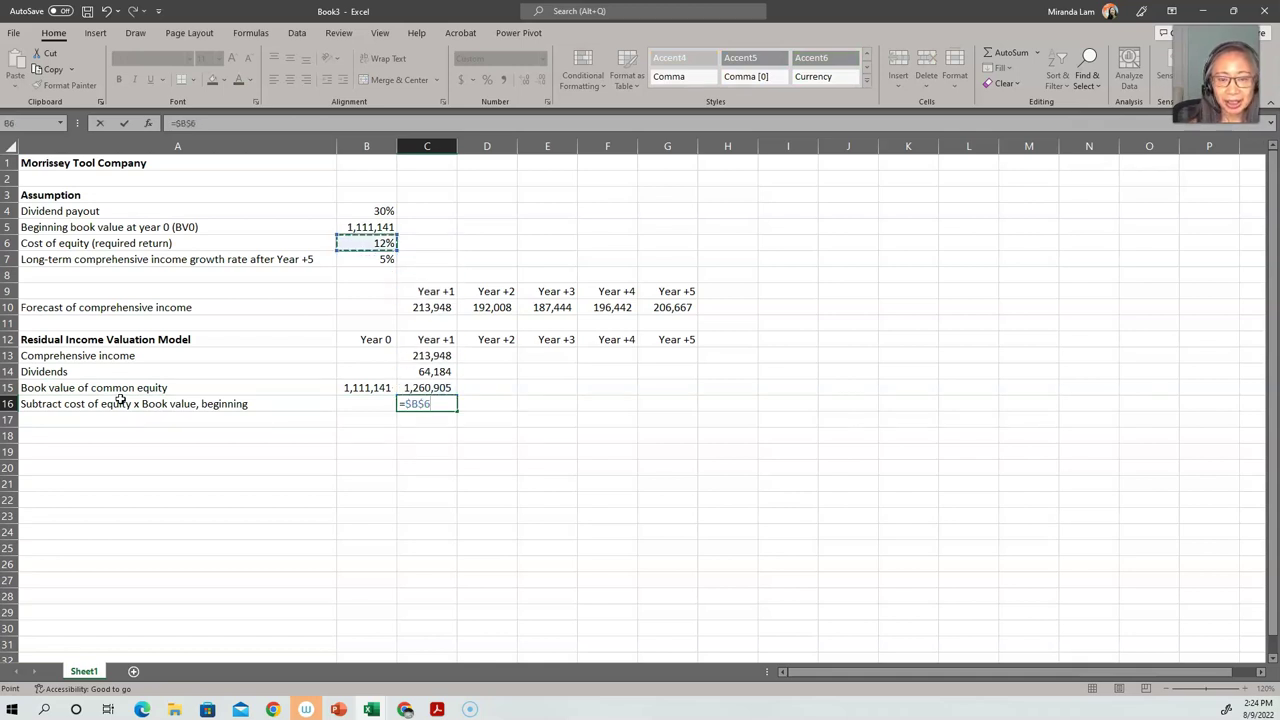
{"action": "type", "text": "*"}
{"action": "key", "text": "Up"}
{"action": "key", "text": "Left"}
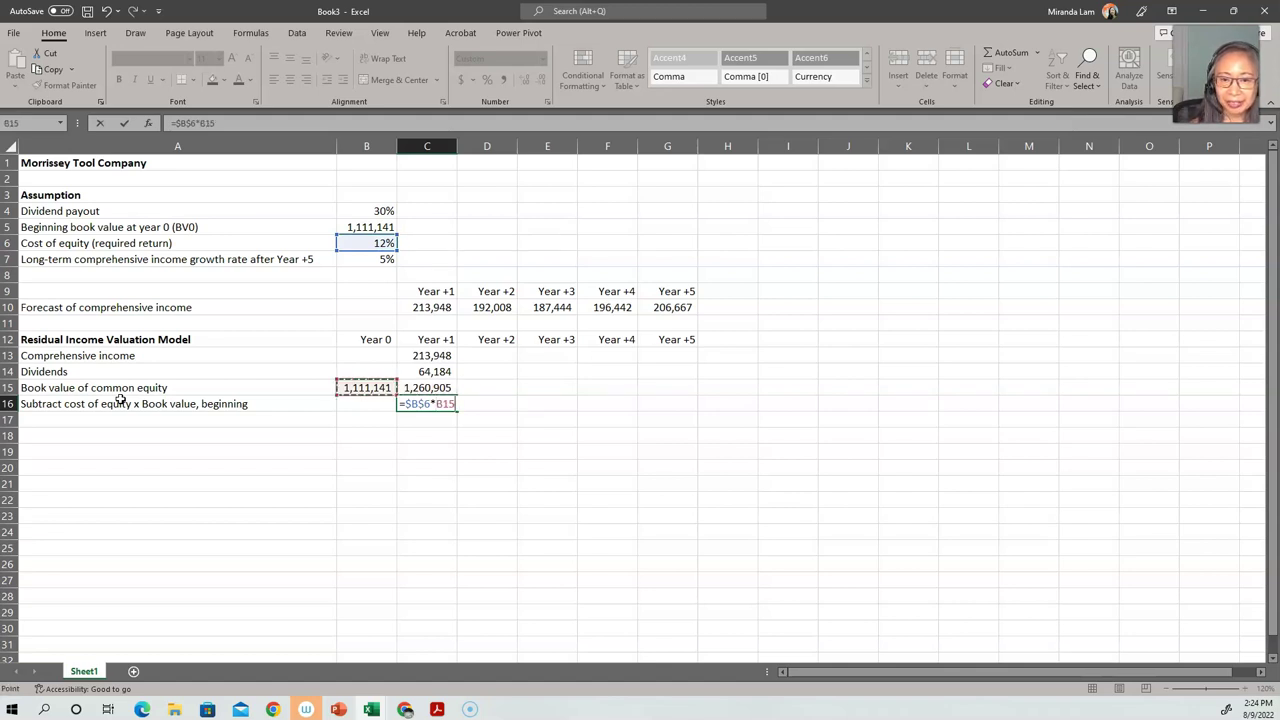
{"action": "key", "text": "Return"}
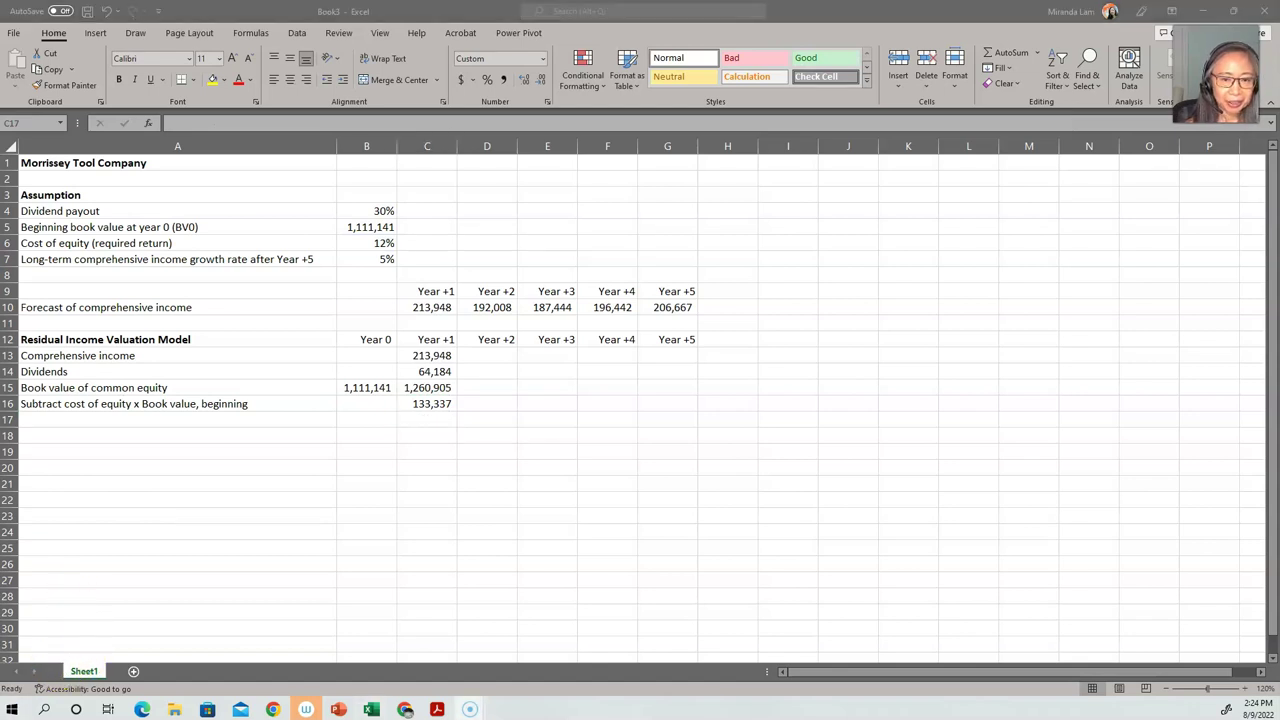
{"action": "left_click", "coordinate": [416, 403]}
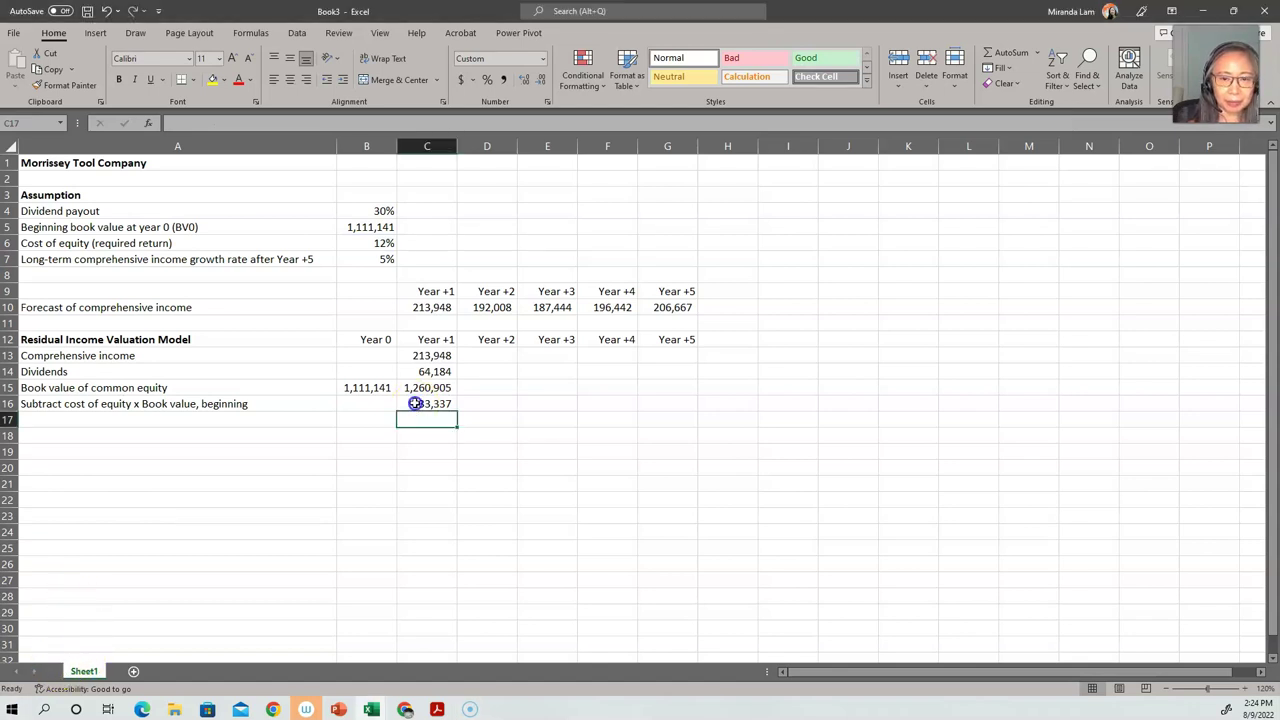
{"action": "left_click", "coordinate": [194, 420]}
- Add a 'Residual income' row with C17 =C13-C16 giving 80,611, and check the formulas
{"action": "type", "text": "R"}
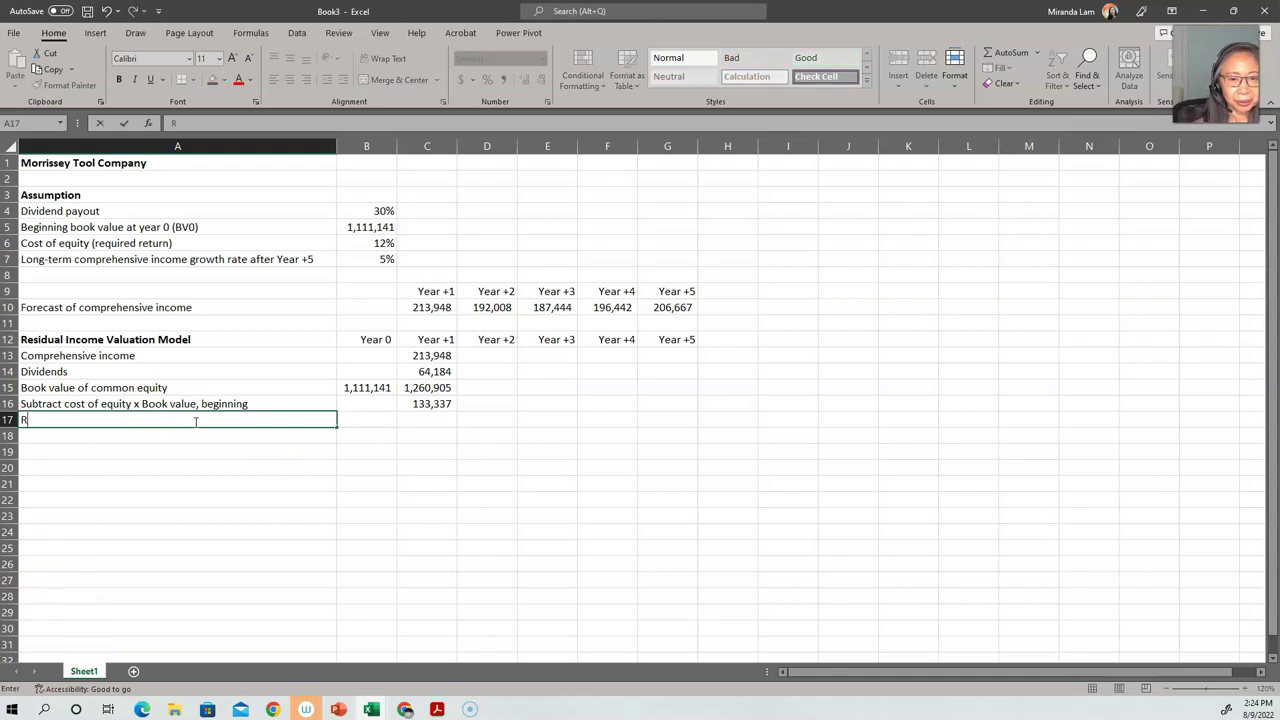
{"action": "type", "text": "esidual income"}
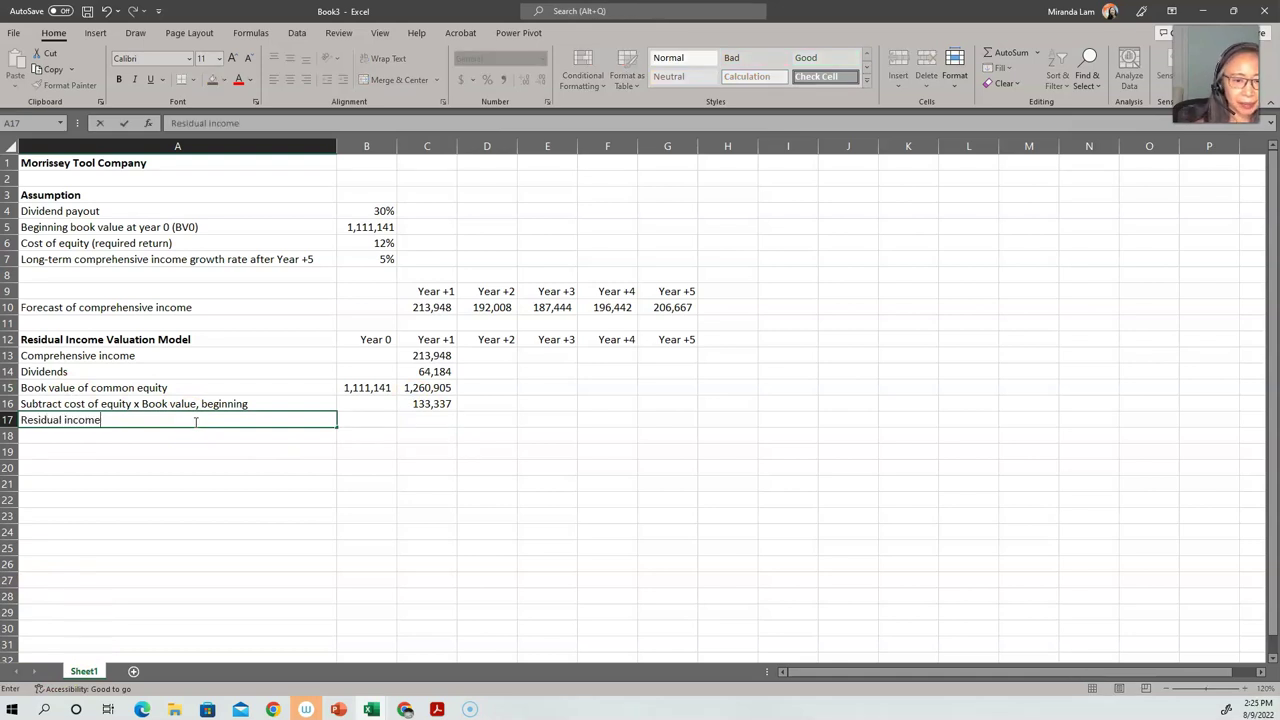
{"action": "key", "text": "Tab"}
{"action": "key", "text": "Tab"}
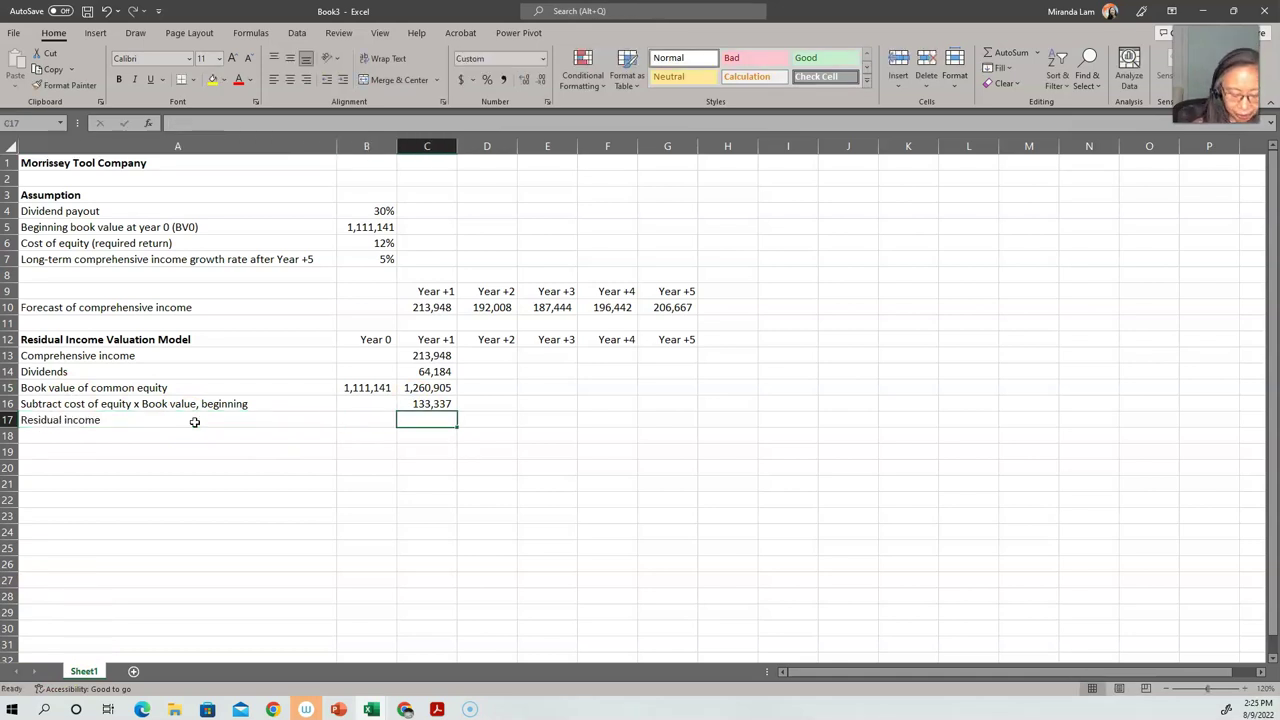
{"action": "type", "text": "="}
{"action": "key", "text": "Up"}
{"action": "key", "text": "Up"}
{"action": "key", "text": "Up"}
{"action": "key", "text": "Up"}
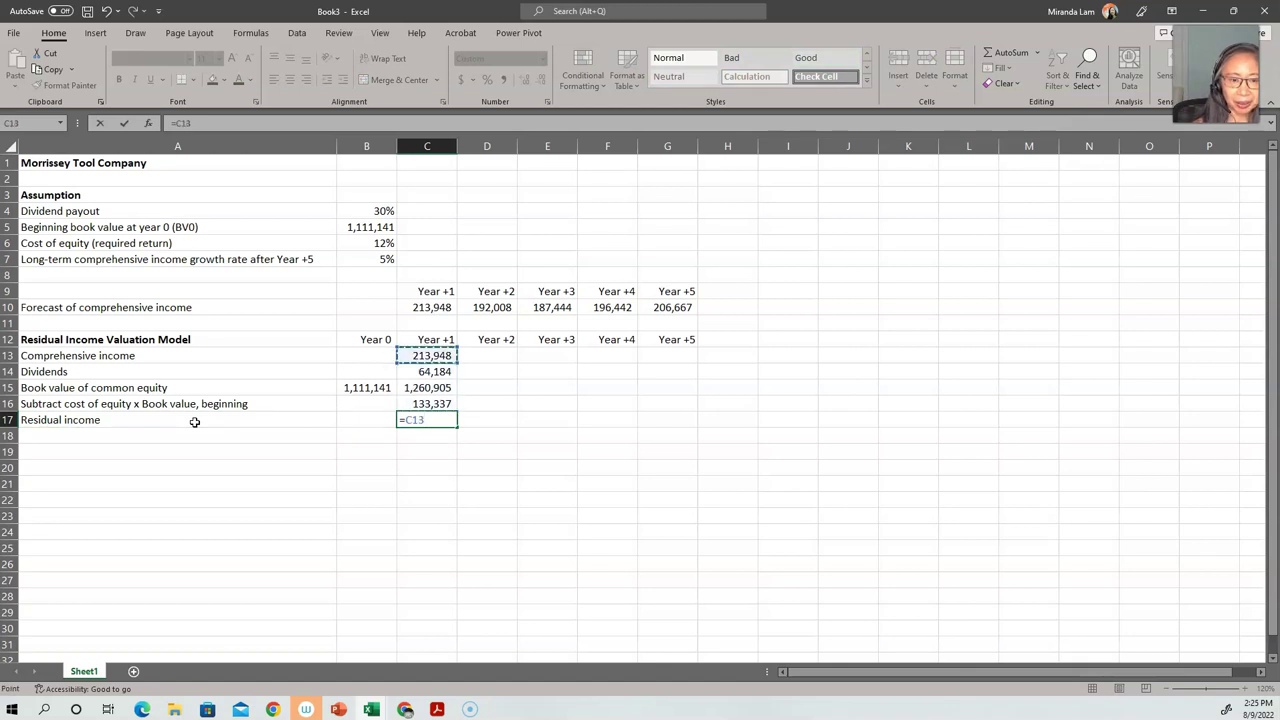
{"action": "type", "text": "-"}
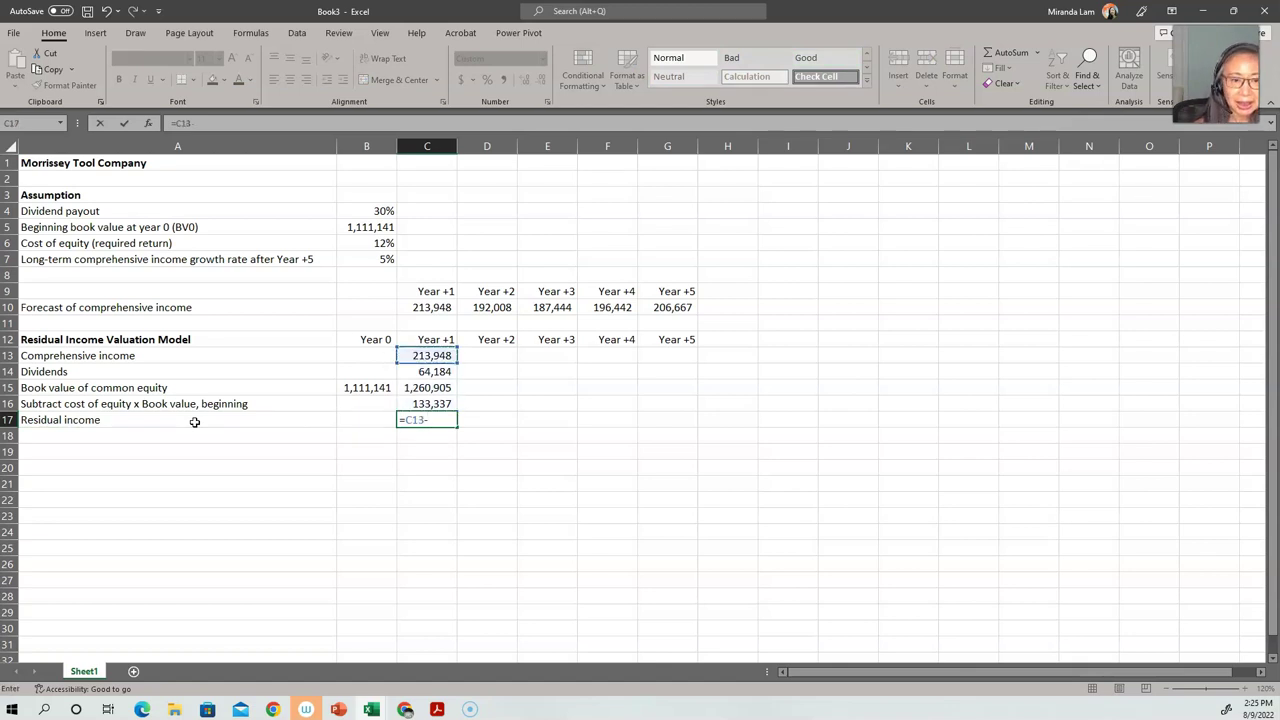
{"action": "key", "text": "Up"}
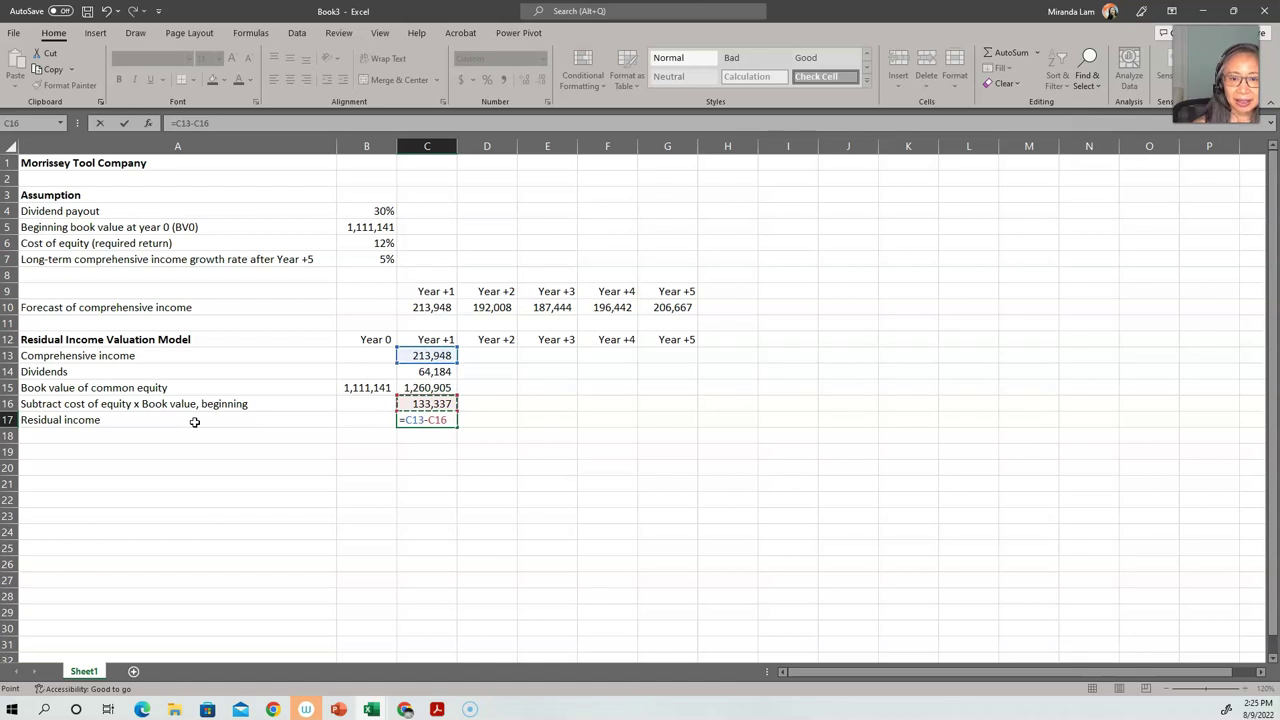
{"action": "key", "text": "Return"}
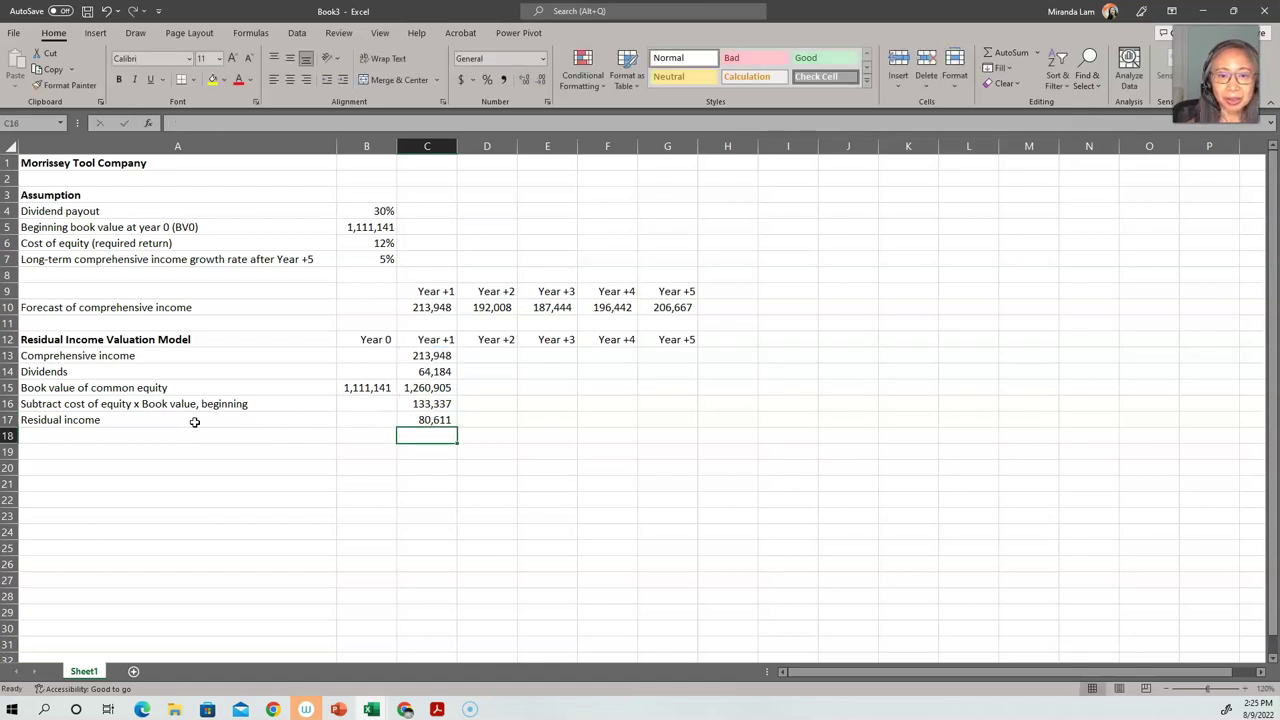
{"action": "key", "text": "Up"}
{"action": "key", "text": "Up"}
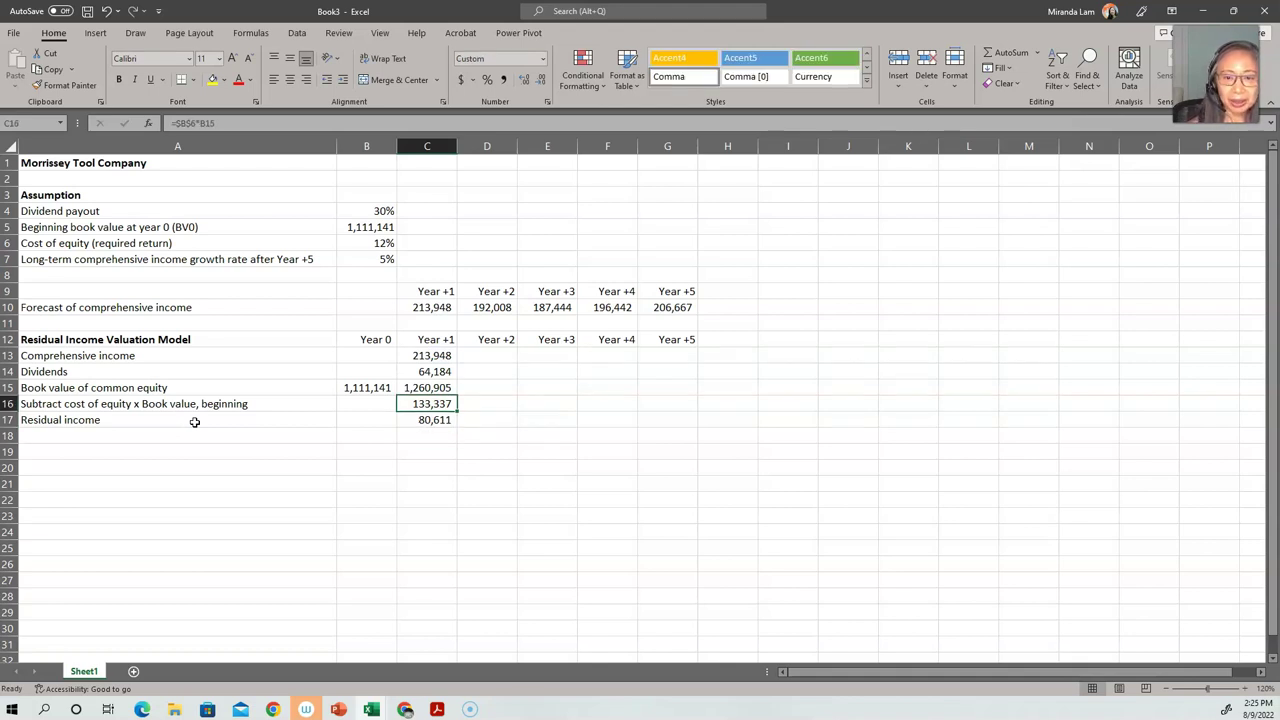
{"action": "key", "text": "Down"}
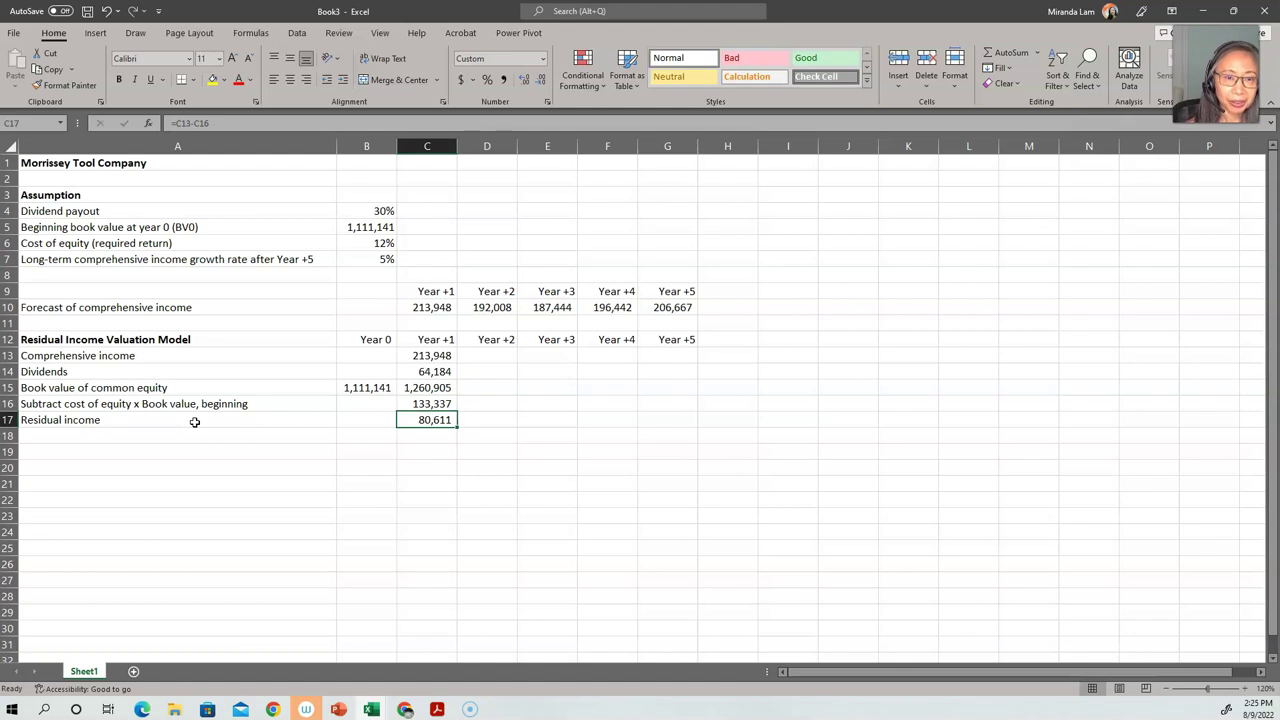
{"action": "key", "text": "Right"}
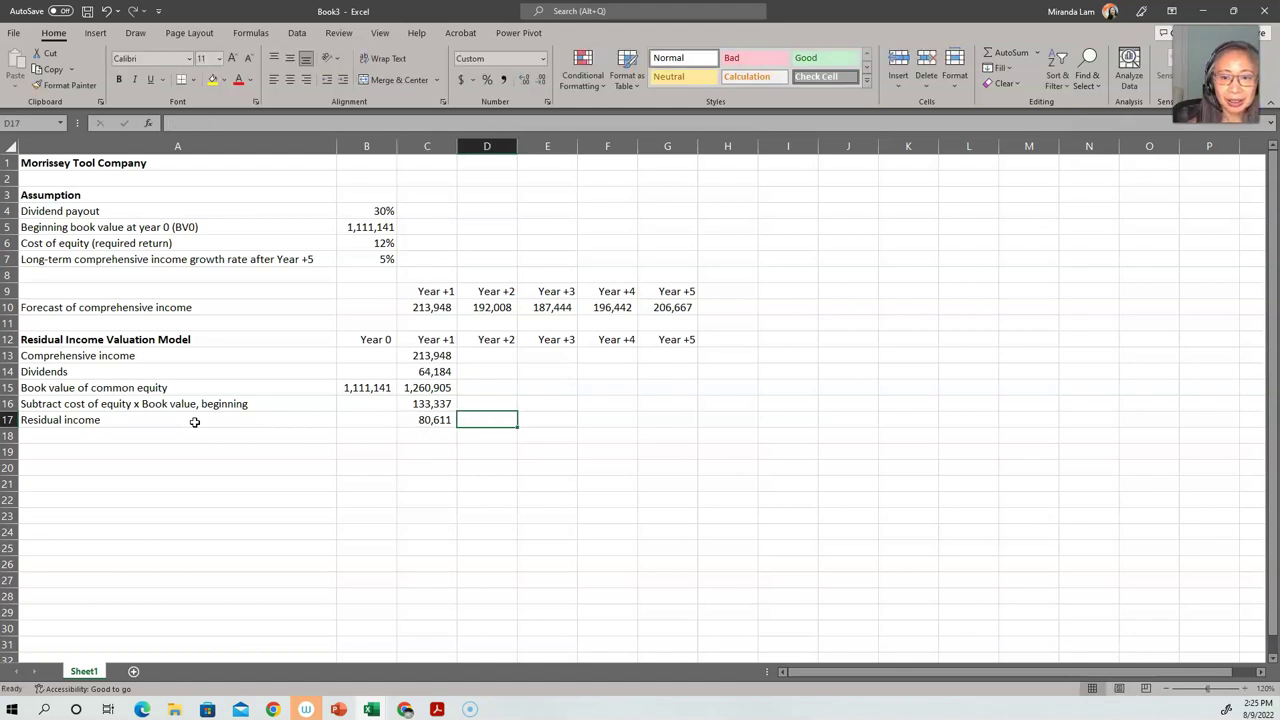
{"action": "key", "text": "Left"}
{"action": "key", "text": "Down"}
{"action": "type", "text": "="}
{"action": "key", "text": "Up"}
{"action": "key", "text": "Up"}
{"action": "key", "text": "Up"}
{"action": "key", "text": "Up"}
{"action": "key", "text": "Up"}
{"action": "type", "text": "-"}
{"action": "left_click", "coordinate": [367, 243]}
{"action": "key", "text": "F4"}
{"action": "type", "text": "*"}
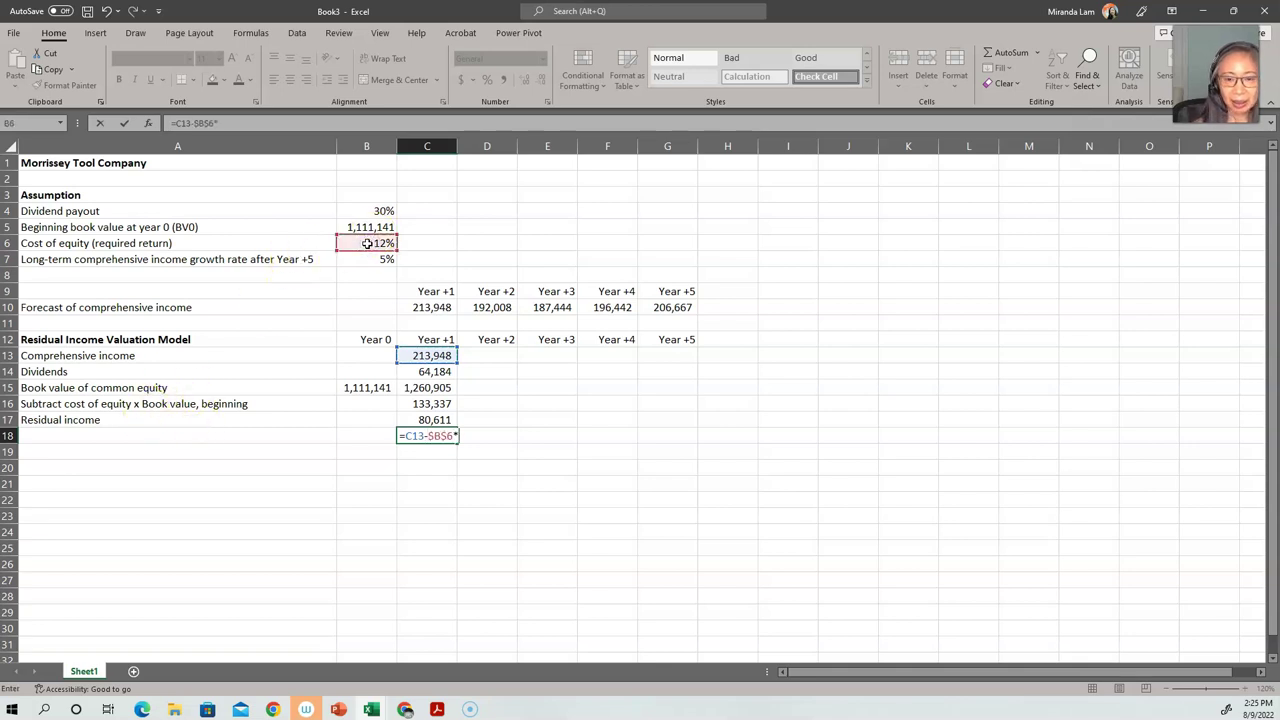
{"action": "left_click", "coordinate": [348, 388]}
{"action": "key", "text": "Return"}
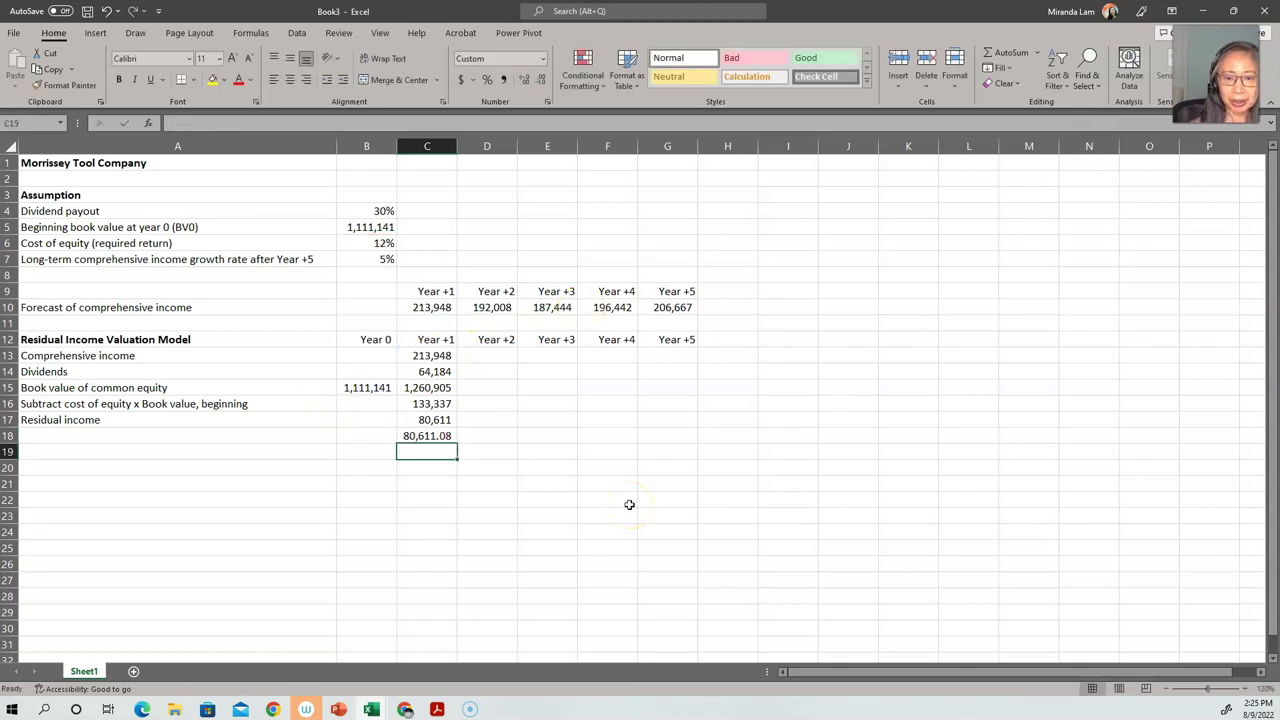
{"action": "key", "text": "Up"}
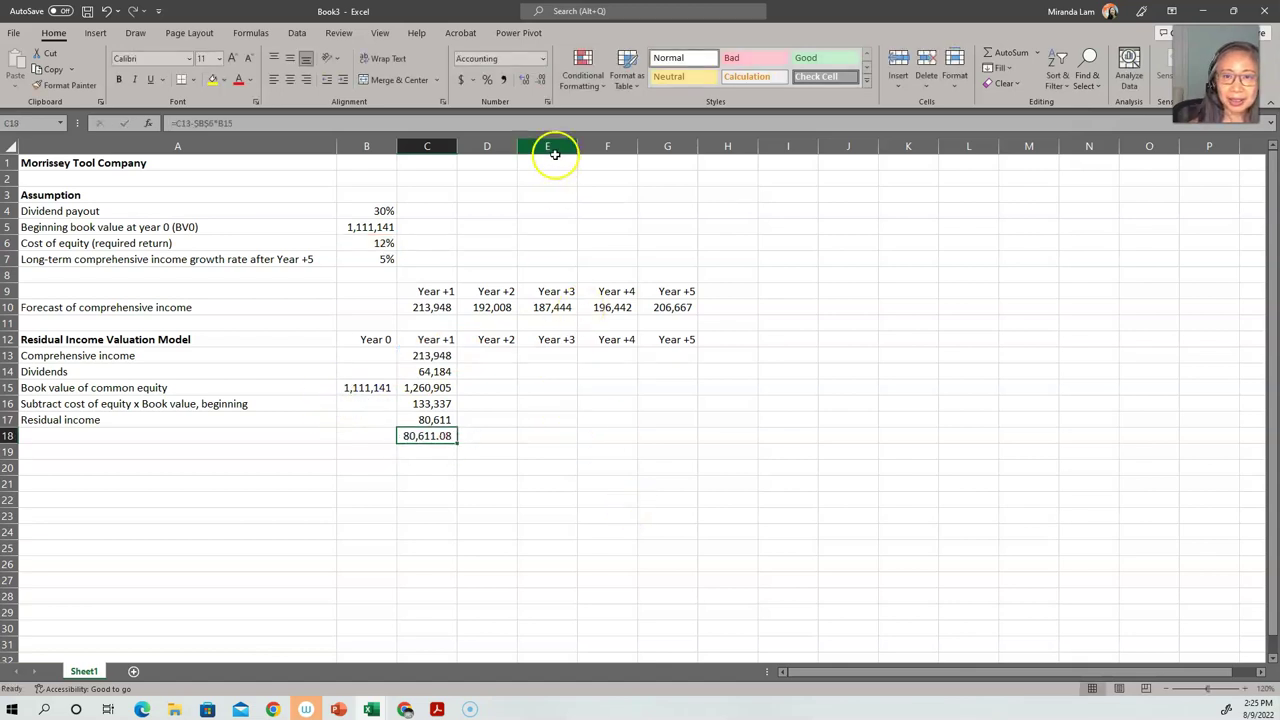
{"action": "left_click", "coordinate": [540, 80]}
{"action": "left_click", "coordinate": [540, 80]}
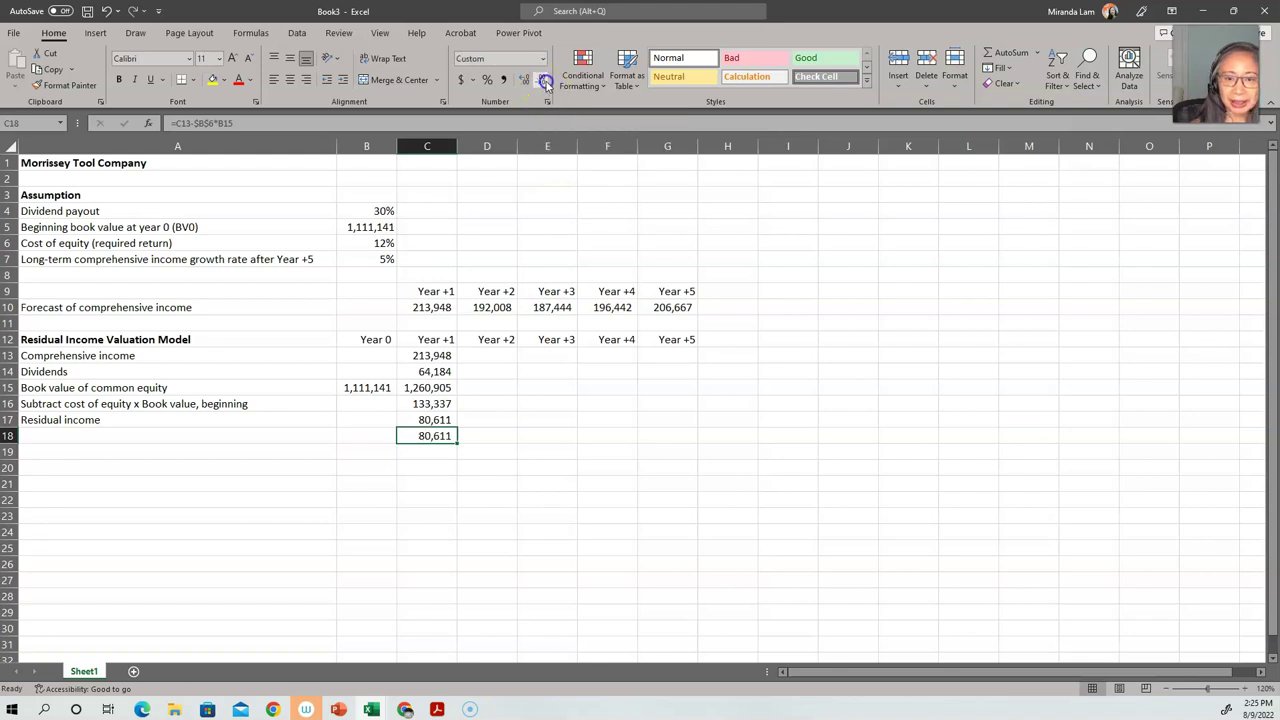
{"action": "left_click", "coordinate": [440, 403]}
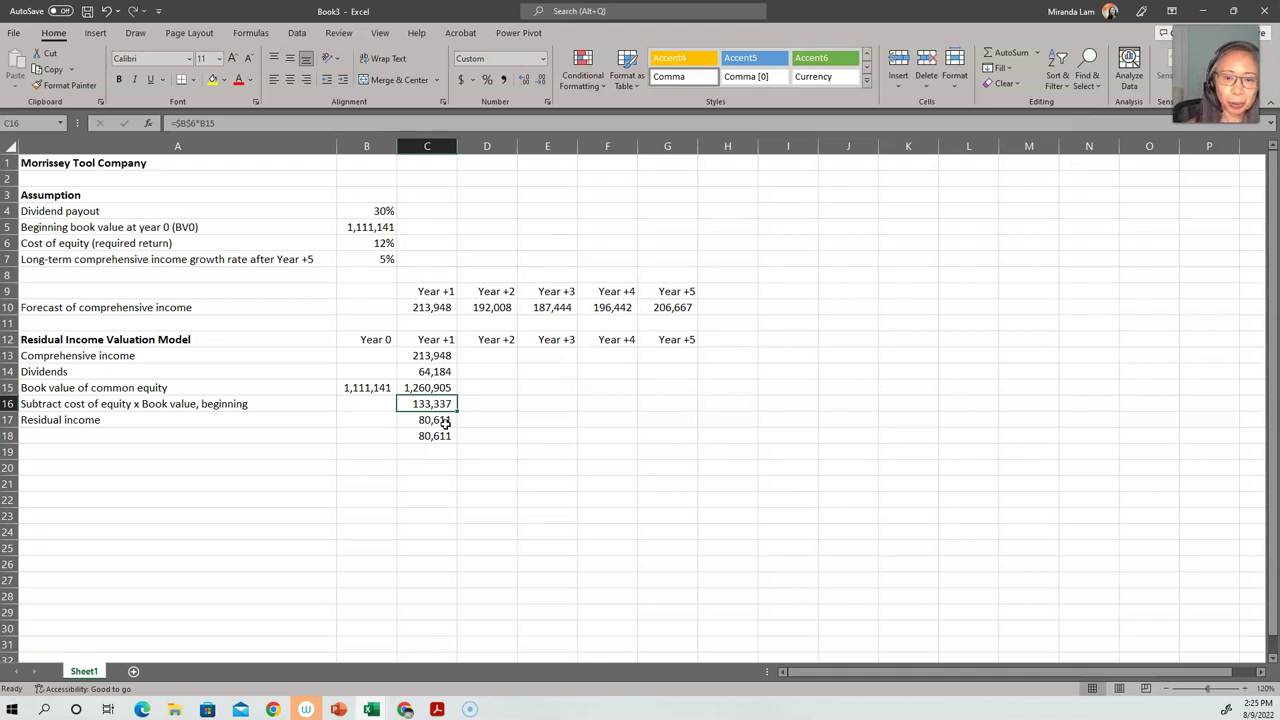
{"action": "left_click", "coordinate": [442, 435]}
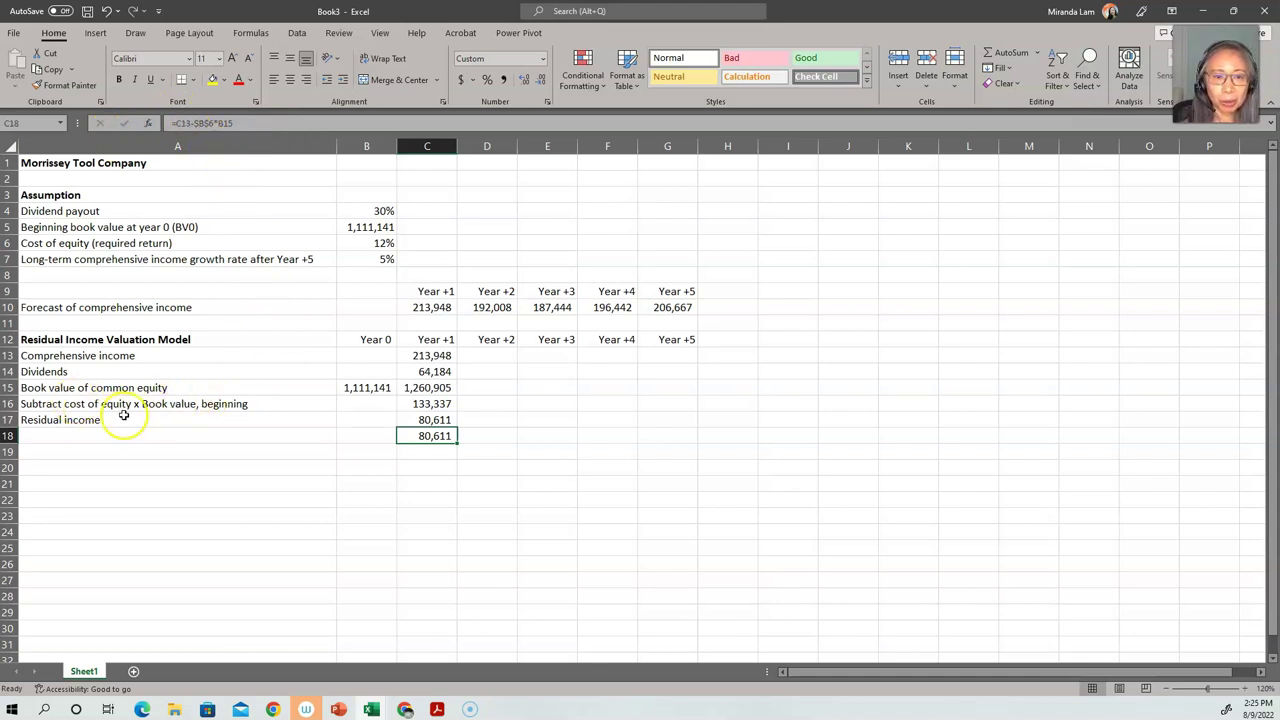
{"action": "left_click", "coordinate": [428, 437]}
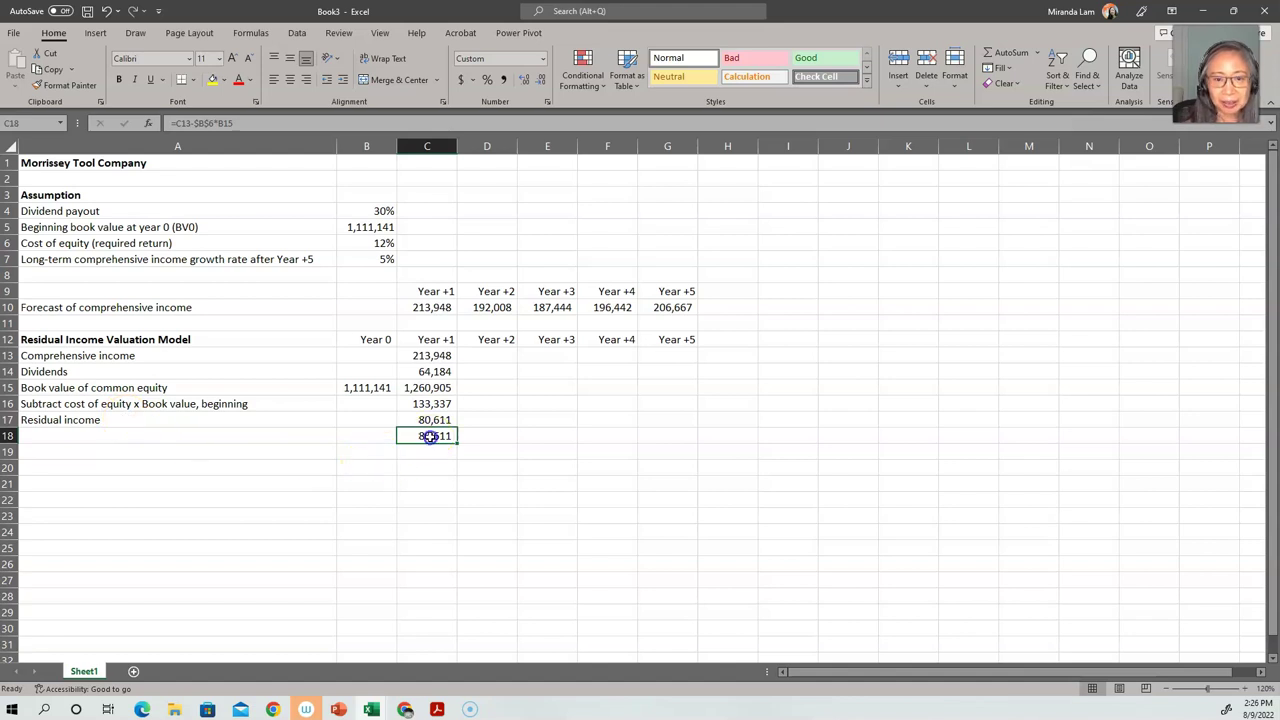
{"action": "key", "text": "Delete"}
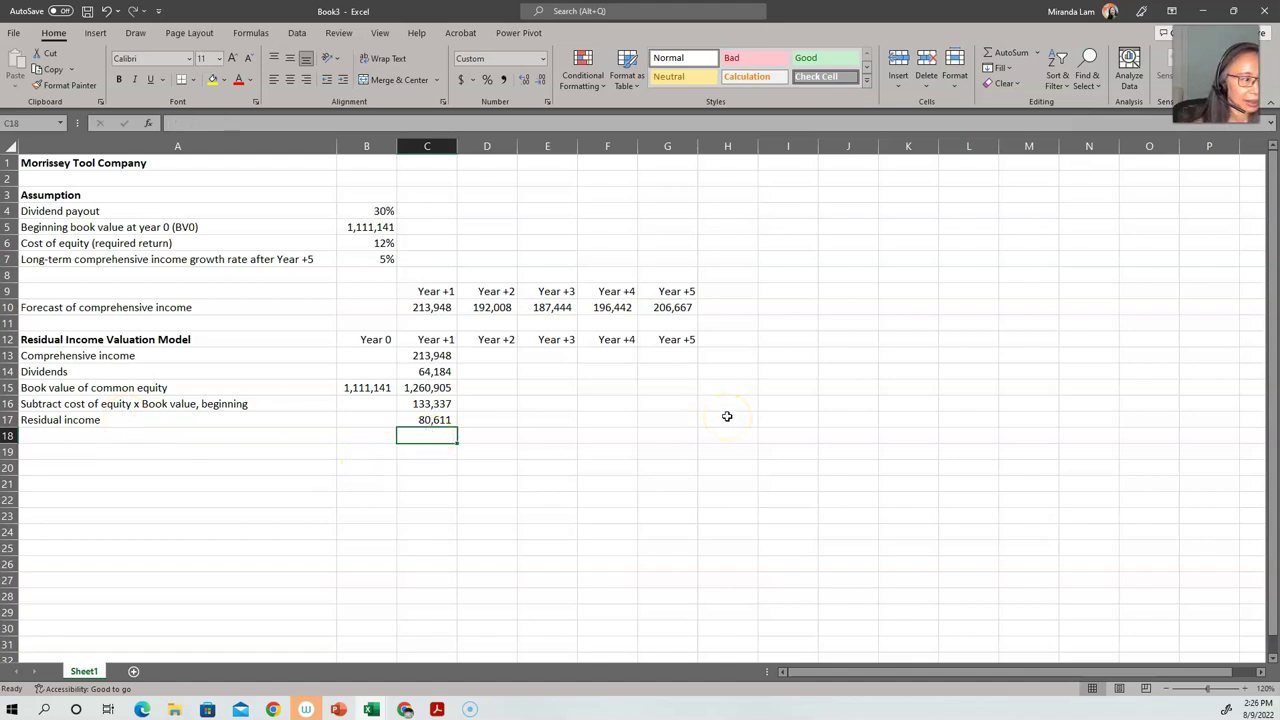
{"action": "key", "text": "Left"}
{"action": "key", "text": "Left"}
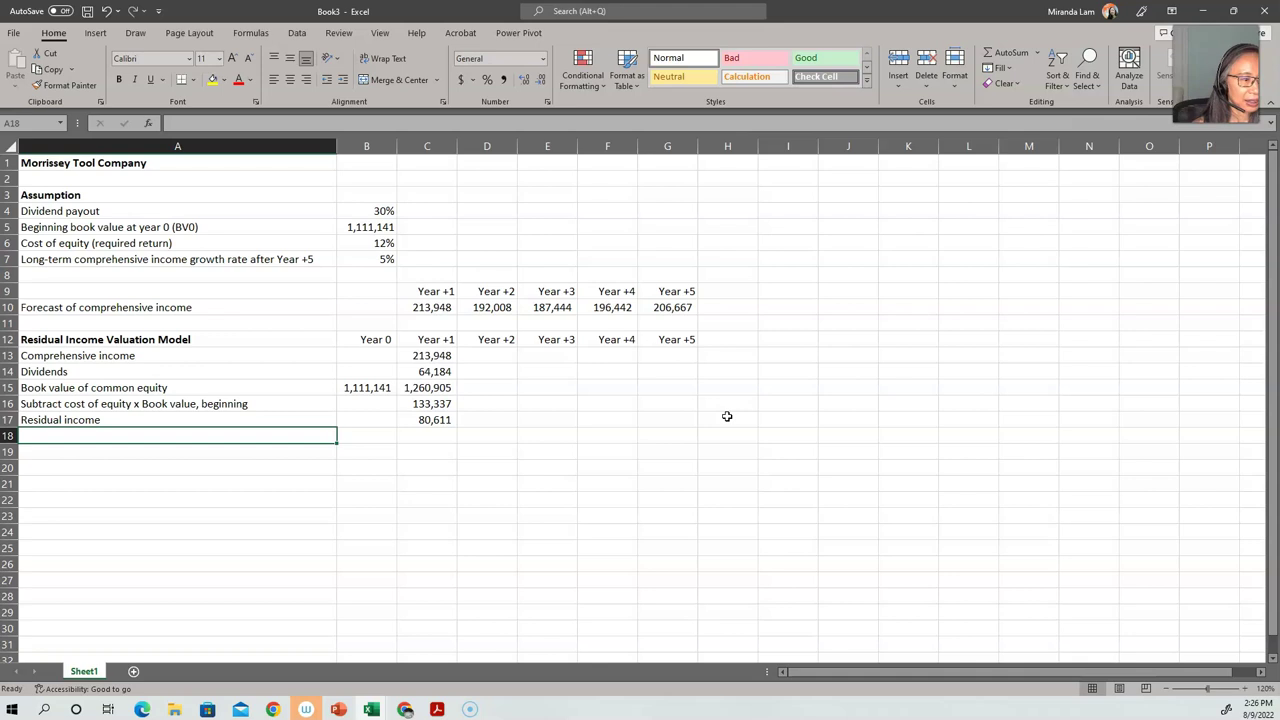
{"action": "key", "text": "Up"}
{"action": "key", "text": "Up"}
{"action": "key", "text": "Up"}
{"action": "key", "text": "Up"}
{"action": "key", "text": "Up"}
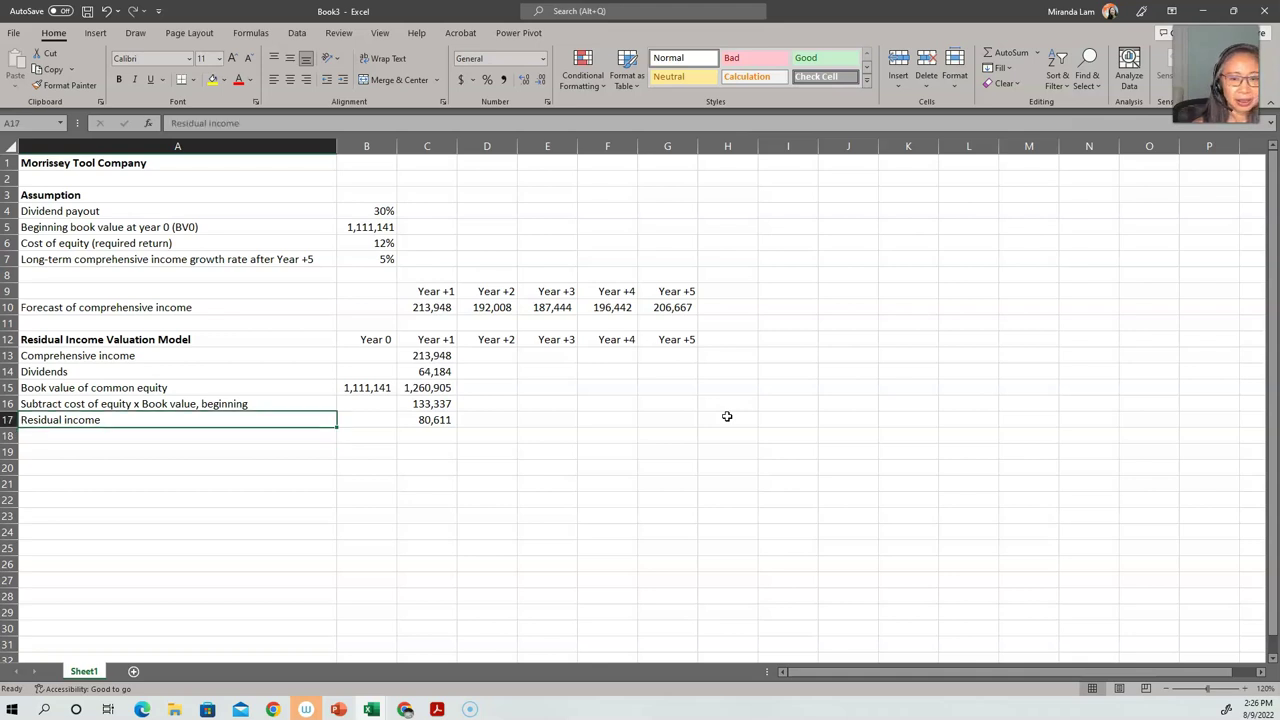
- Apply a bottom border under the equity-charge row A16:G16
{"action": "key", "text": "Down"}
{"action": "key", "text": "Down"}
{"action": "key", "text": "Down"}
{"action": "key", "text": "shift+Right"}
{"action": "key", "text": "shift+Right"}
{"action": "key", "text": "shift+Right"}
{"action": "key", "text": "shift+Right"}
{"action": "key", "text": "shift+Right"}
{"action": "key", "text": "shift+Right"}
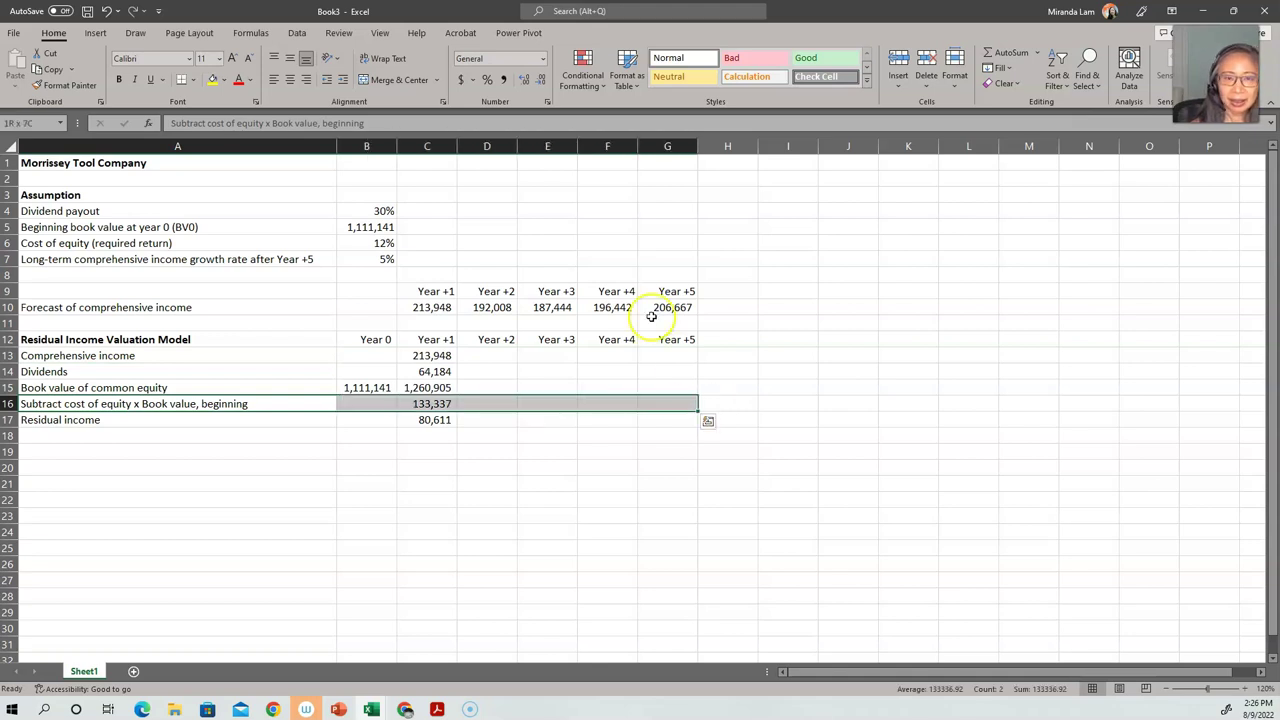
{"action": "left_click", "coordinate": [181, 79]}
{"action": "left_click", "coordinate": [145, 372]}
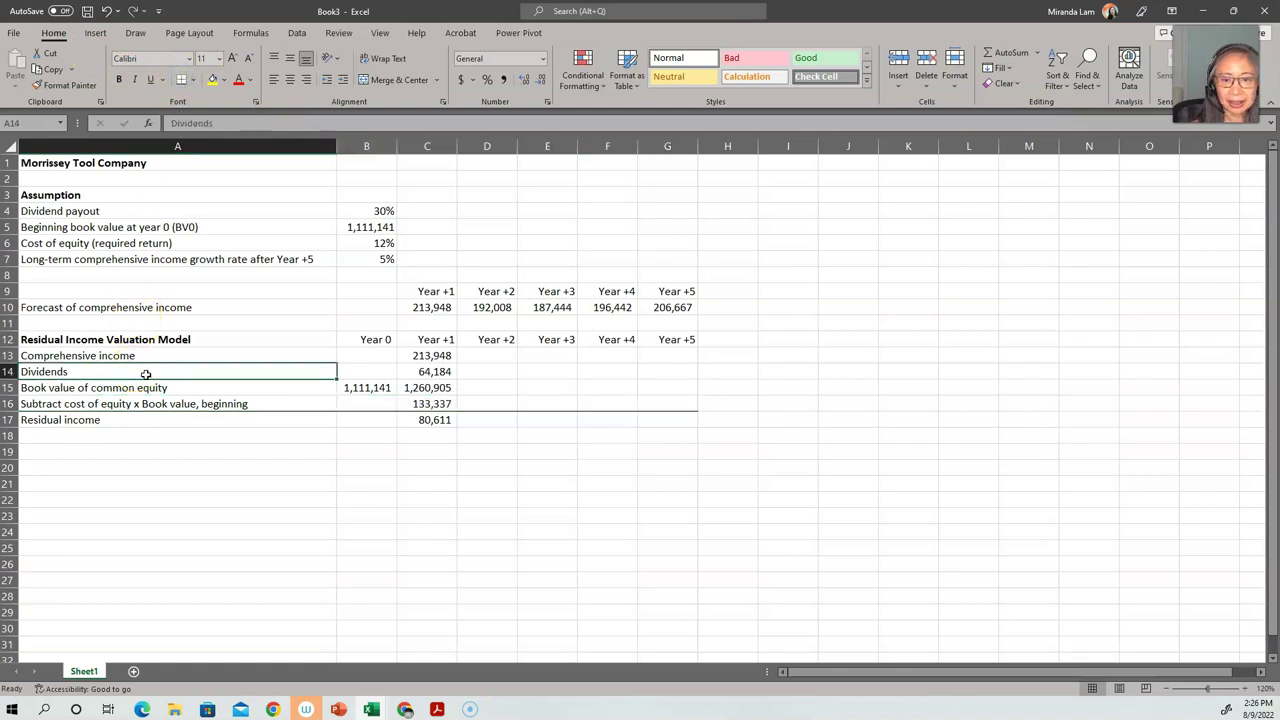
- Copy the Year +1 formulas in C13:C17 across to Year +5, giving residual income 80,611 through 6,983
{"action": "key", "text": "Right"}
{"action": "key", "text": "Right"}
{"action": "key", "text": "Up"}
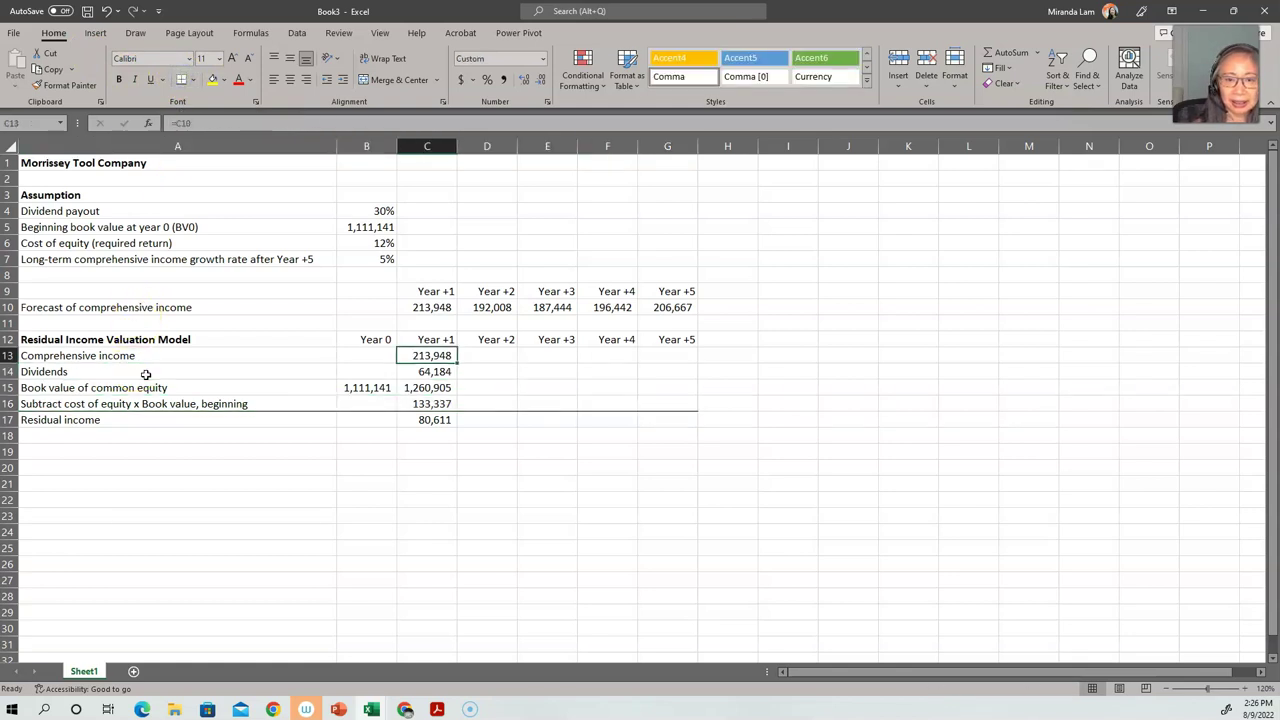
{"action": "key", "text": "shift+Down"}
{"action": "key", "text": "shift+Down"}
{"action": "key", "text": "shift+Down"}
{"action": "key", "text": "shift+Down"}
{"action": "key", "text": "ctrl+c"}
{"action": "key", "text": "shift+Right"}
{"action": "key", "text": "shift+Right"}
{"action": "key", "text": "shift+Right"}
{"action": "key", "text": "shift+Right"}
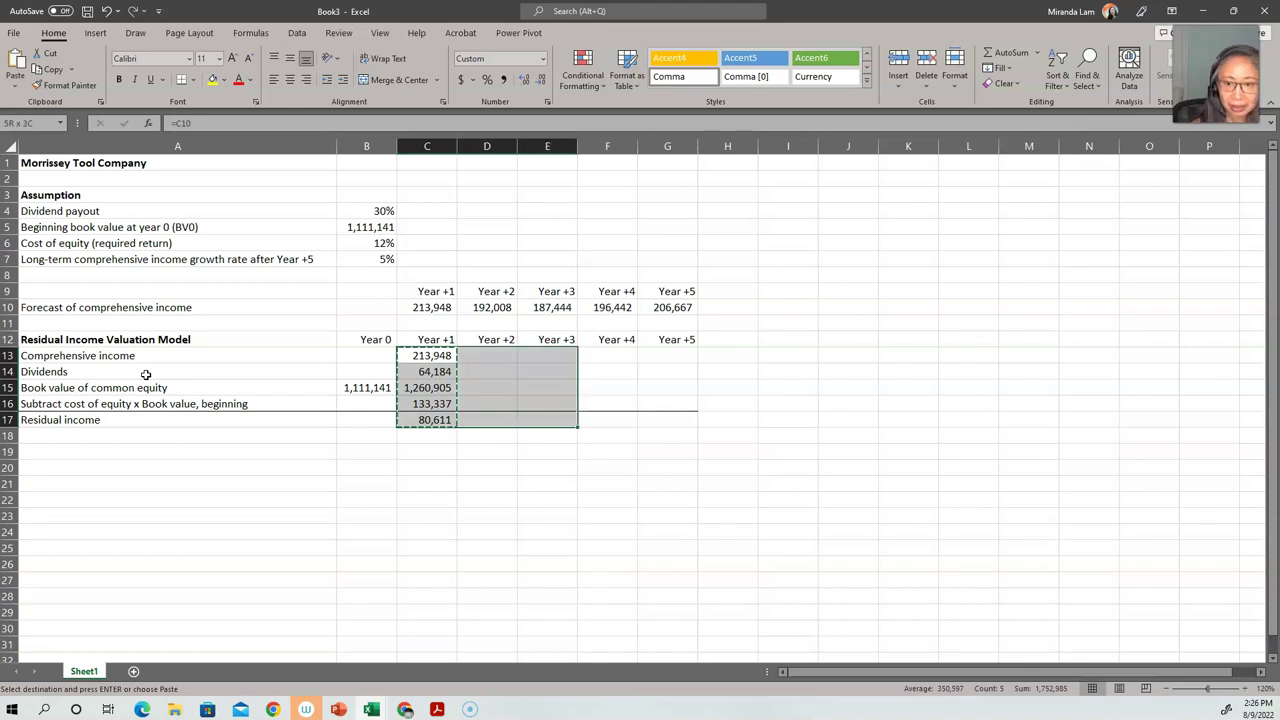
{"action": "key", "text": "Return"}
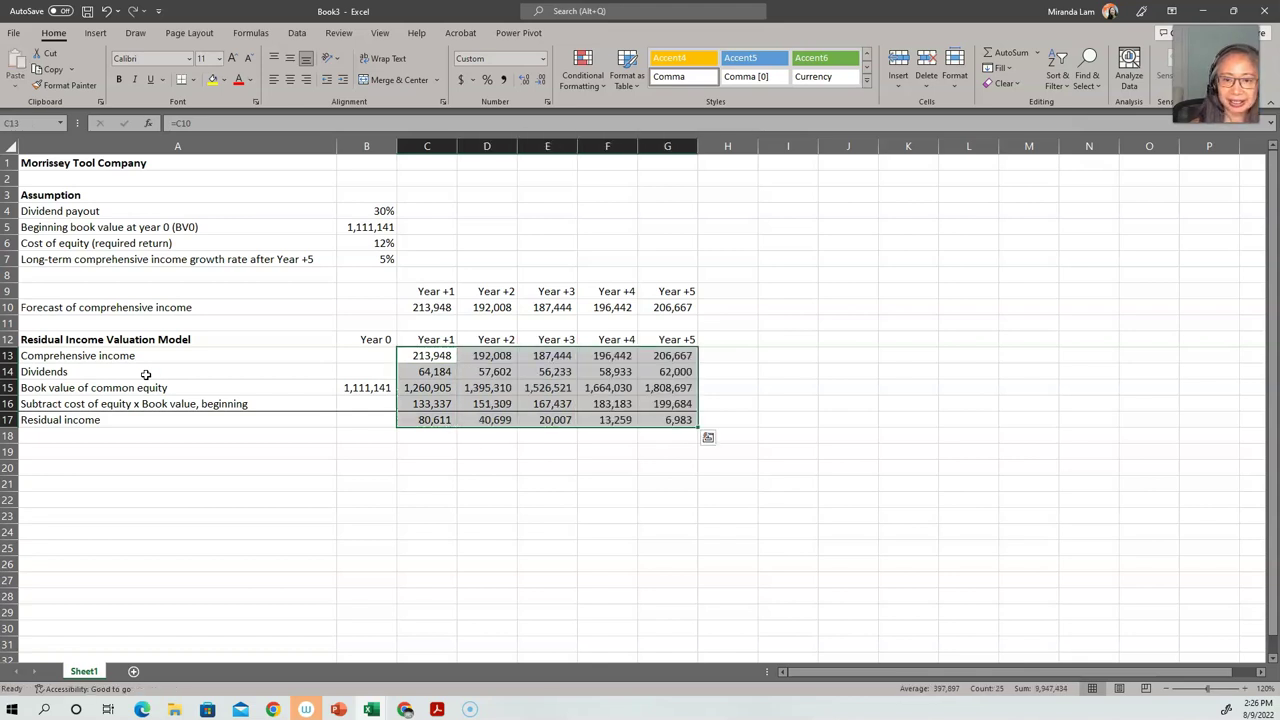
{"action": "left_click", "coordinate": [220, 463]}
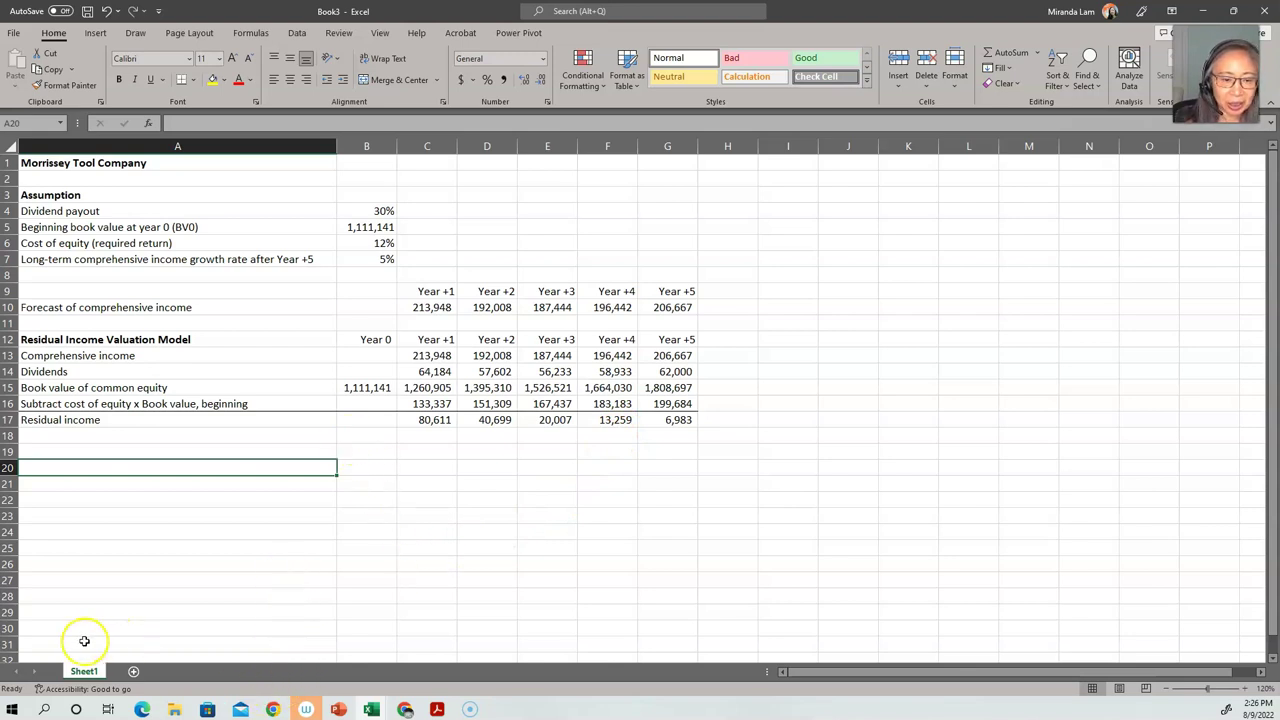
{"action": "key", "text": "alt+Tab"}
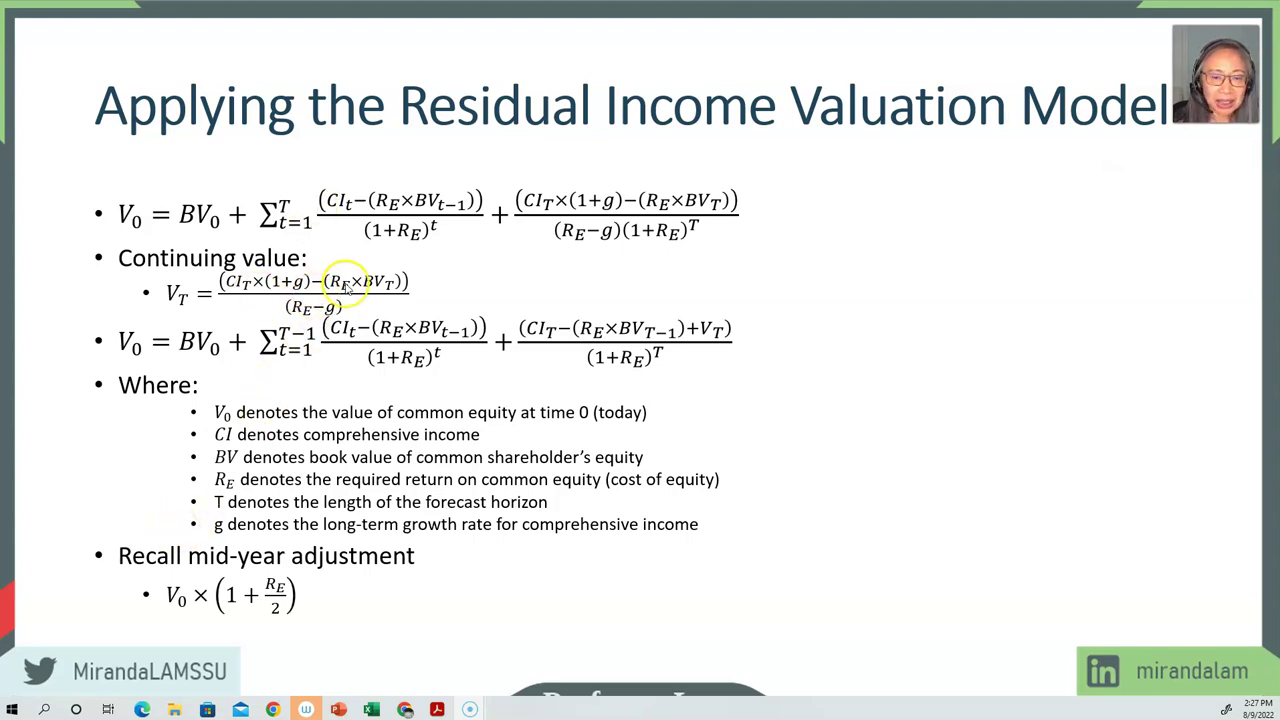
{"action": "key", "text": "alt+Tab"}
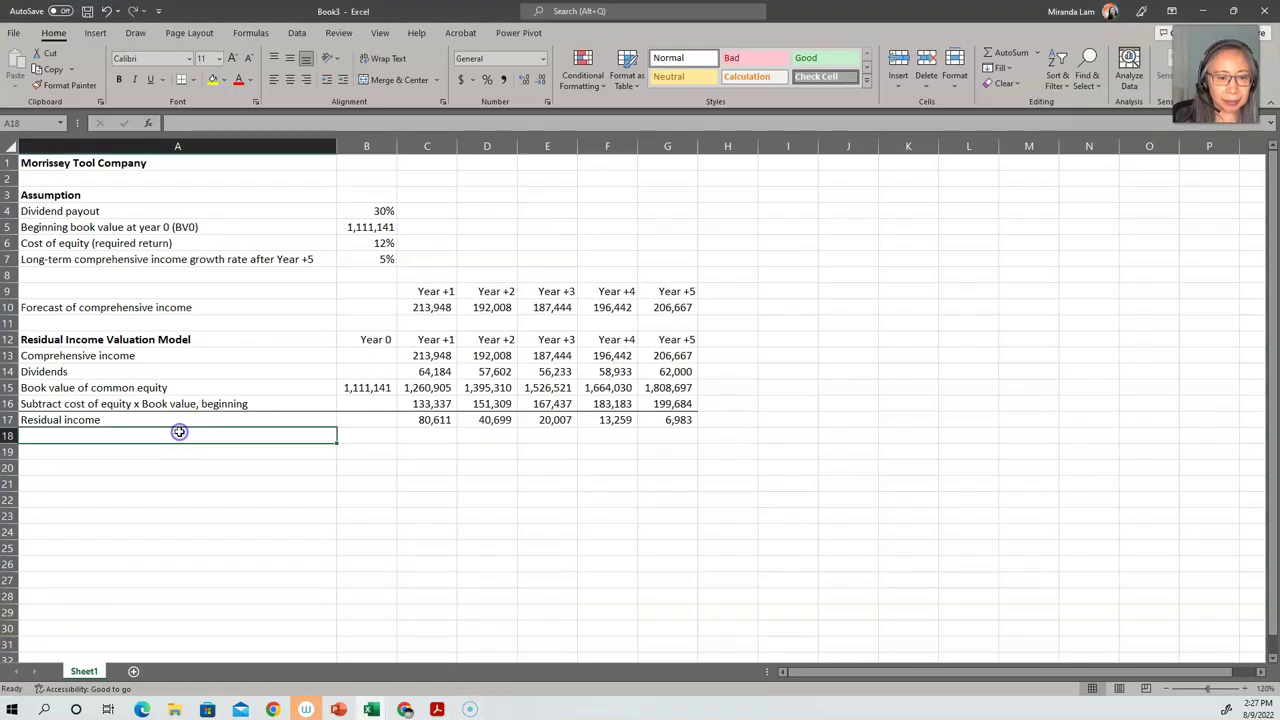
- Add a 'Continuing value at Year +5' row with G18 =(G13*(1+B7)-B6*G15)/(B6-B7), giving (619)
{"action": "type", "text": "Continuing value at Year +5"}
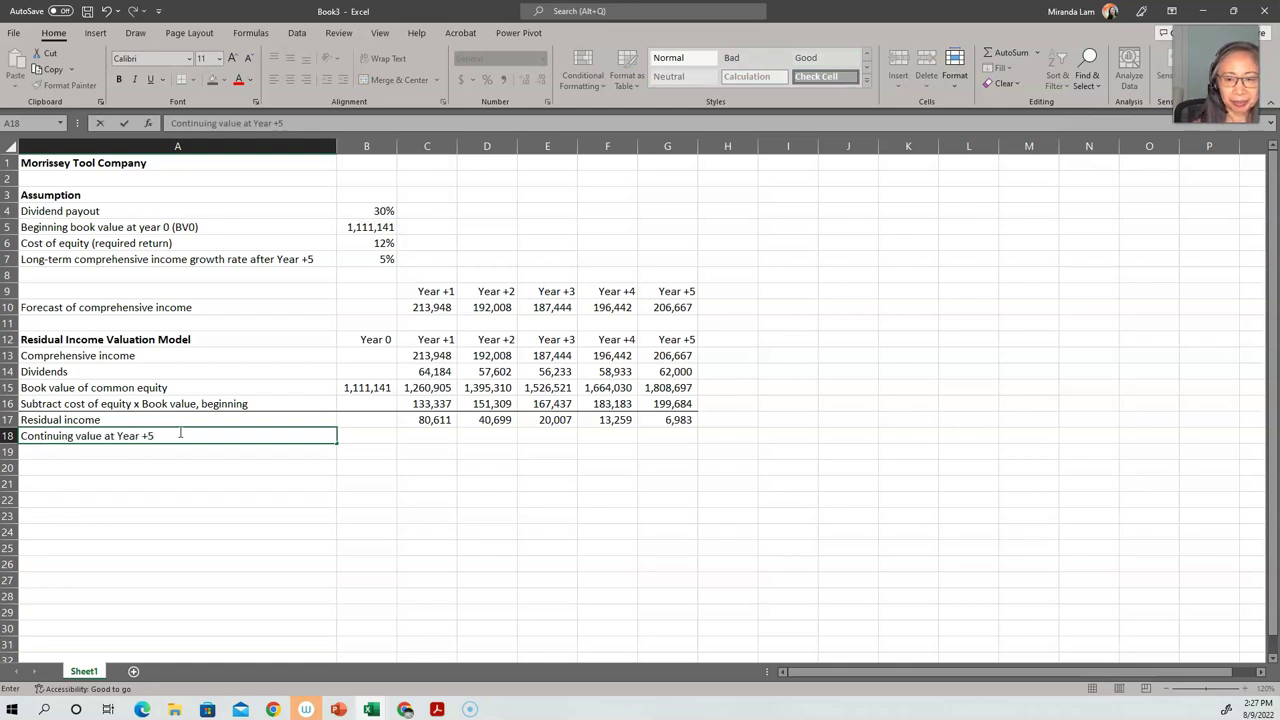
{"action": "key", "text": "Tab"}
{"action": "key", "text": "Tab"}
{"action": "key", "text": "Tab"}
{"action": "key", "text": "Tab"}
{"action": "key", "text": "Tab"}
{"action": "key", "text": "Tab"}
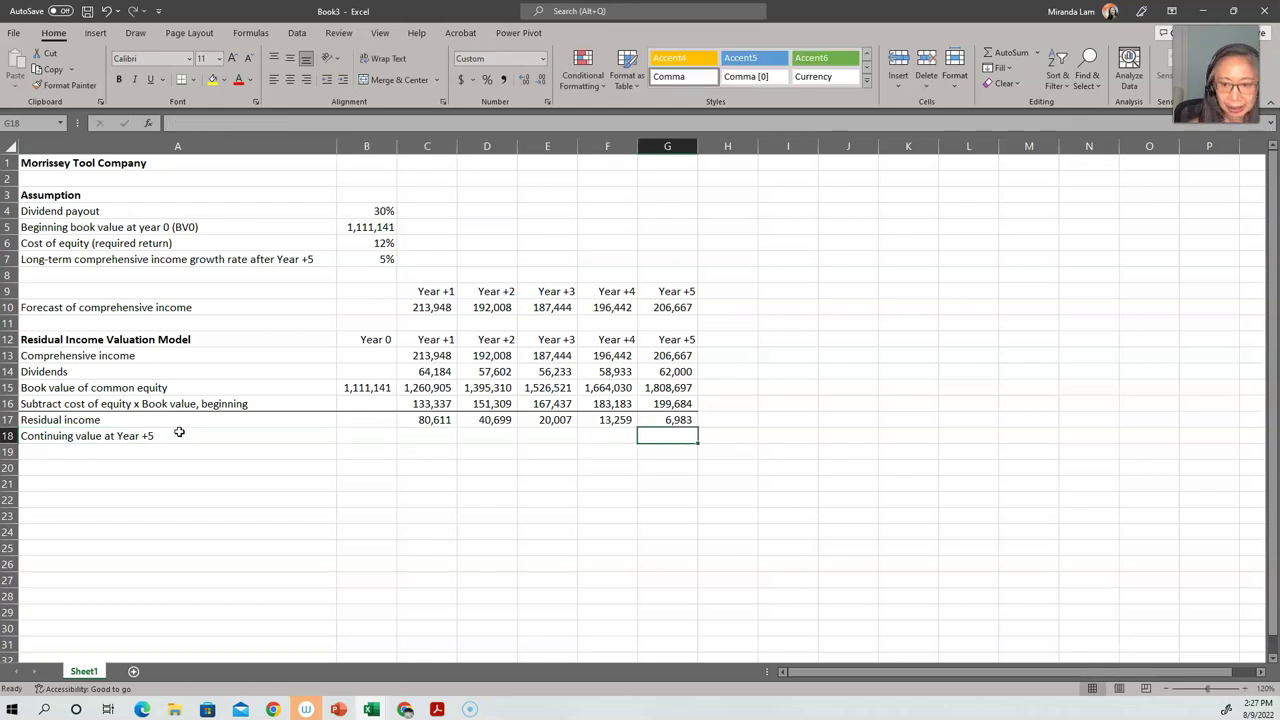
{"action": "type", "text": "="}
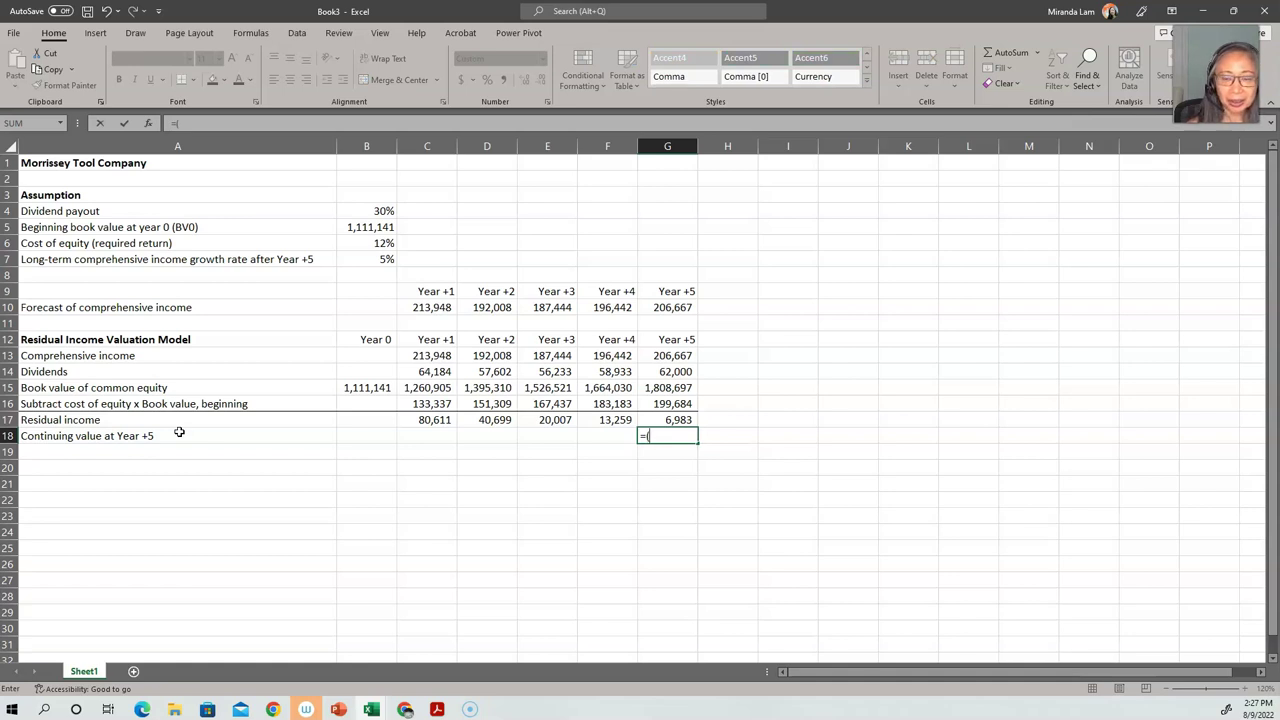
{"action": "type", "text": "("}
{"action": "key", "text": "Up"}
{"action": "key", "text": "Up"}
{"action": "key", "text": "Up"}
{"action": "key", "text": "Up"}
{"action": "key", "text": "Up"}
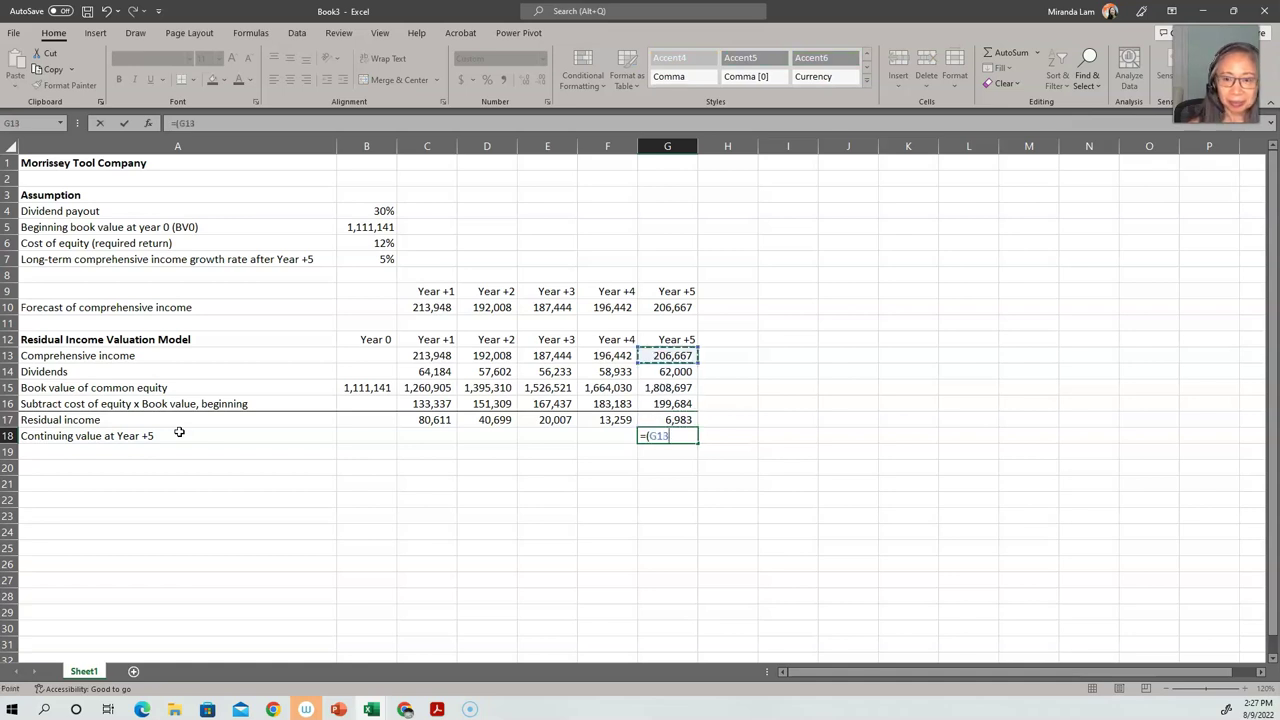
{"action": "type", "text": "*"}
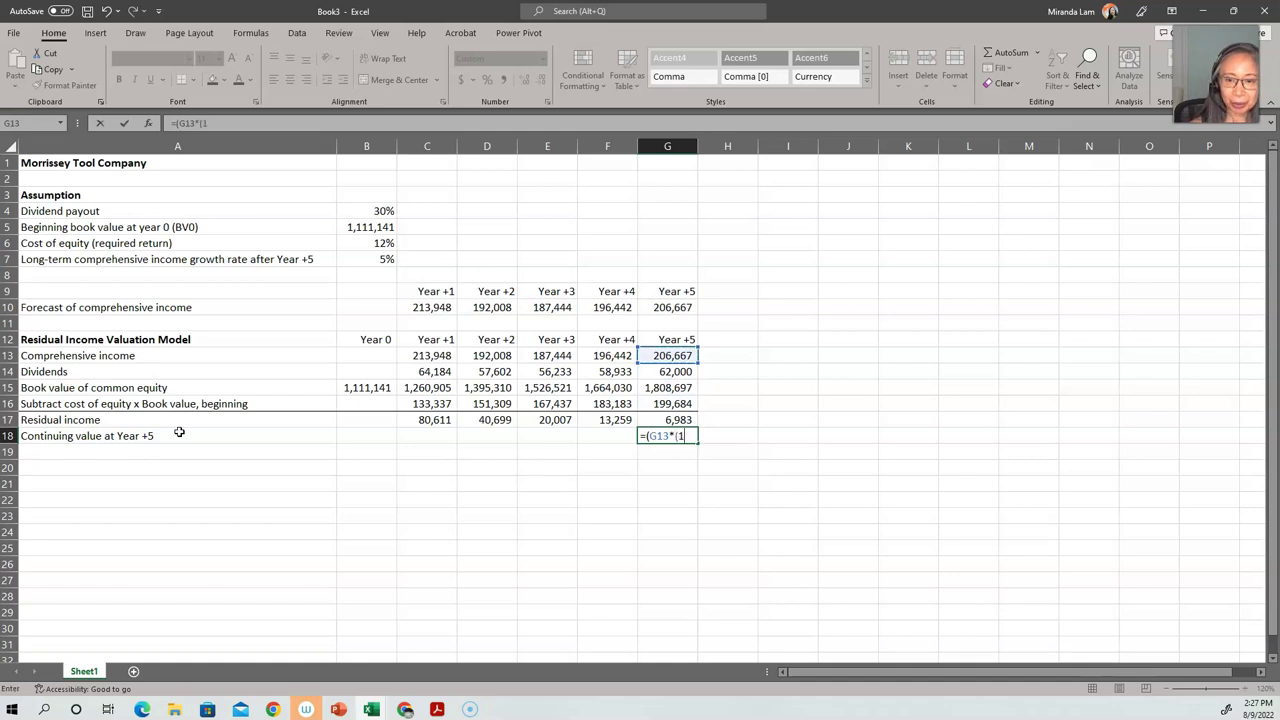
{"action": "type", "text": "(1+"}
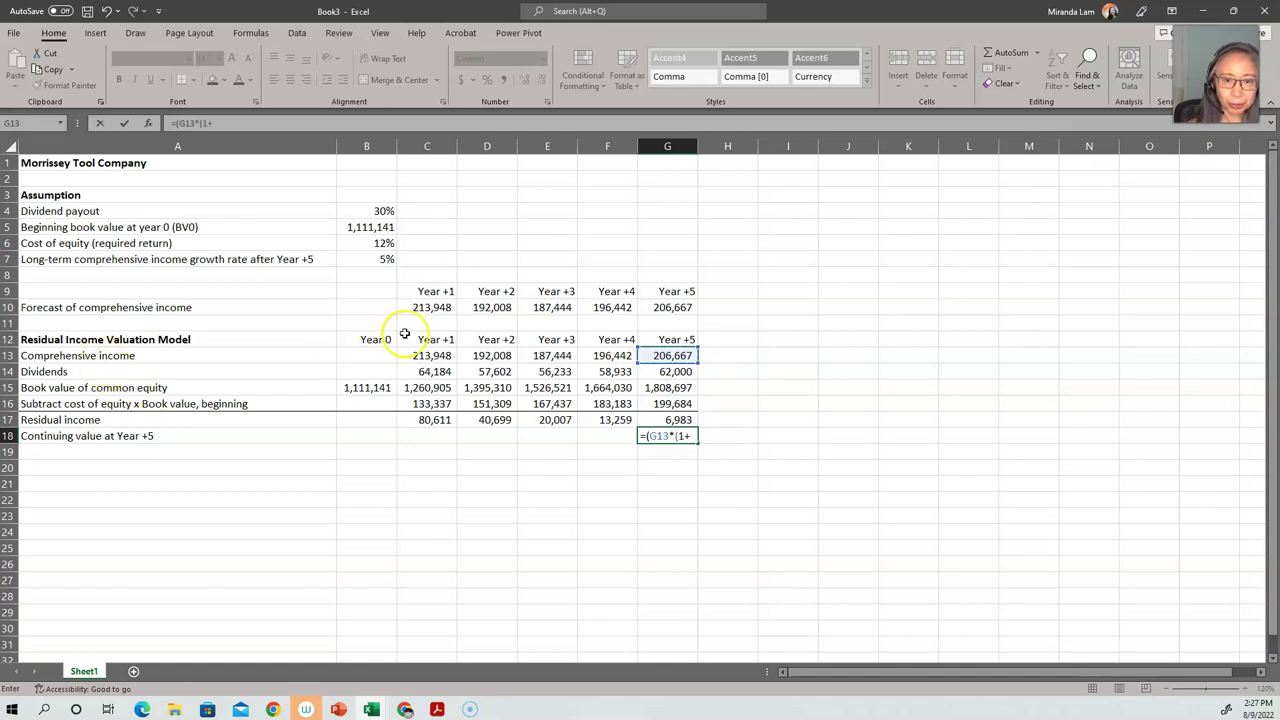
{"action": "left_click", "coordinate": [386, 257]}
{"action": "type", "text": ")"}
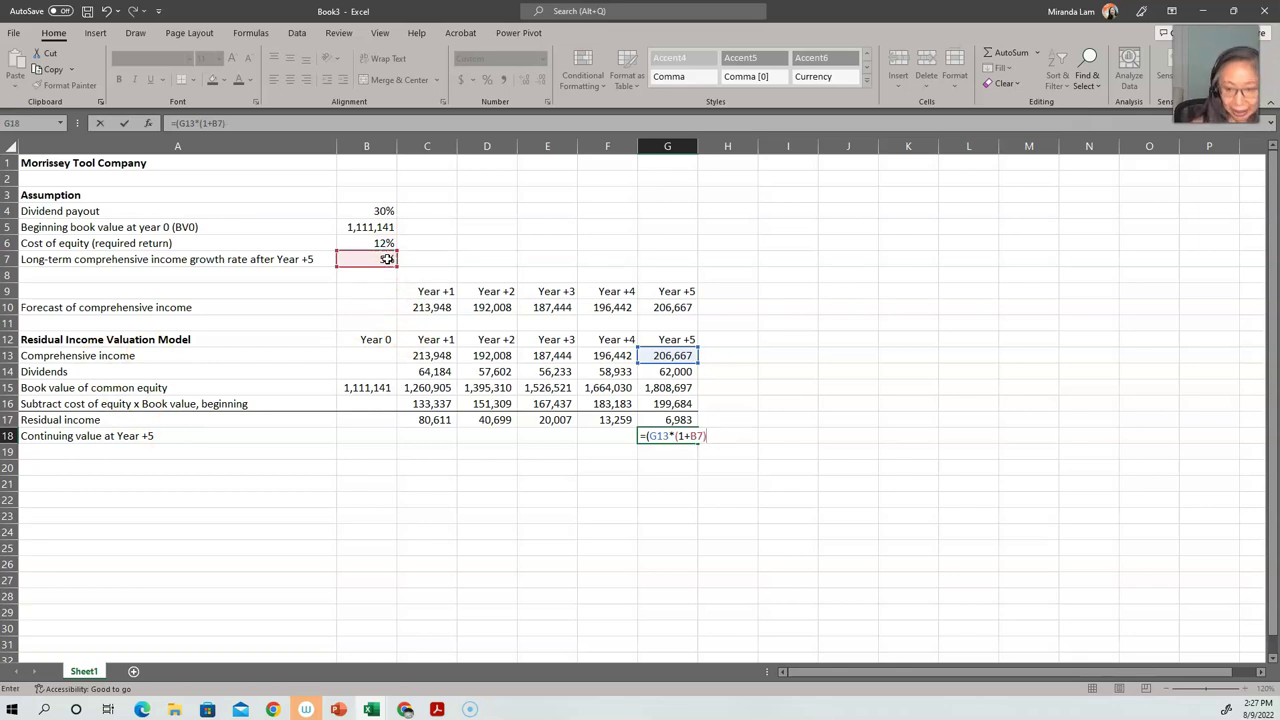
{"action": "type", "text": "-"}
{"action": "left_click", "coordinate": [386, 242]}
{"action": "type", "text": "*"}
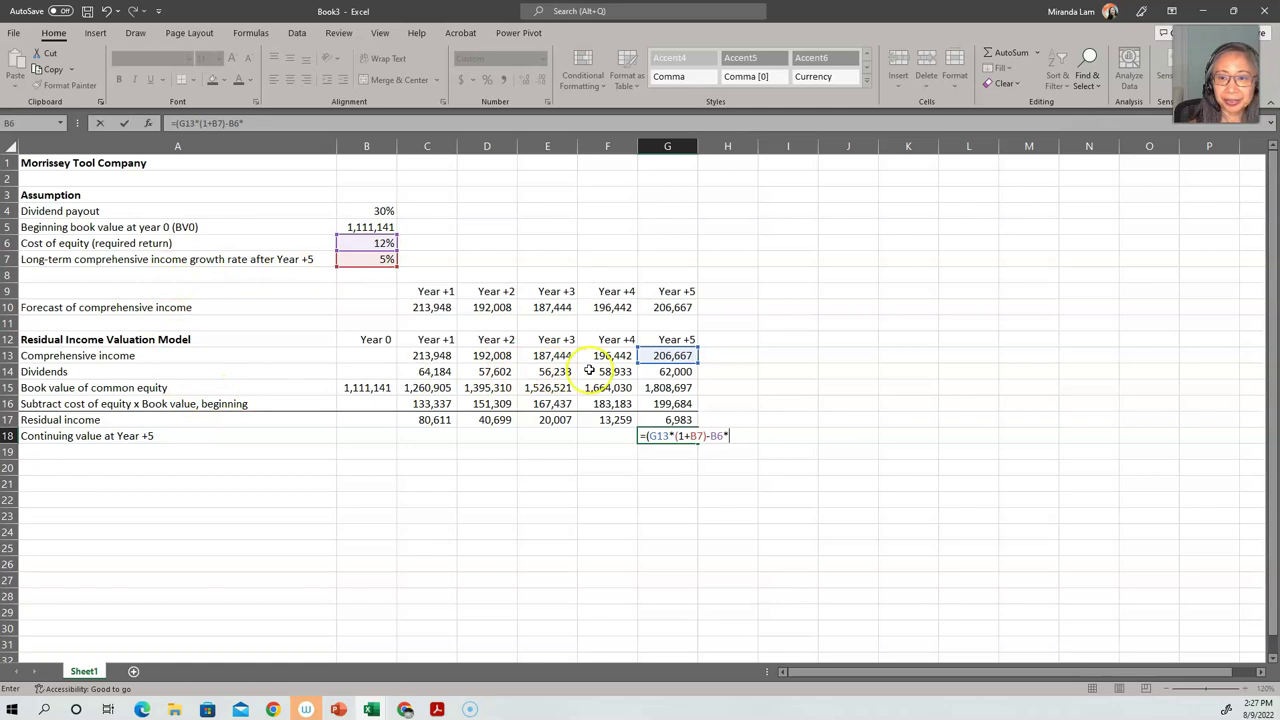
{"action": "left_click", "coordinate": [678, 388]}
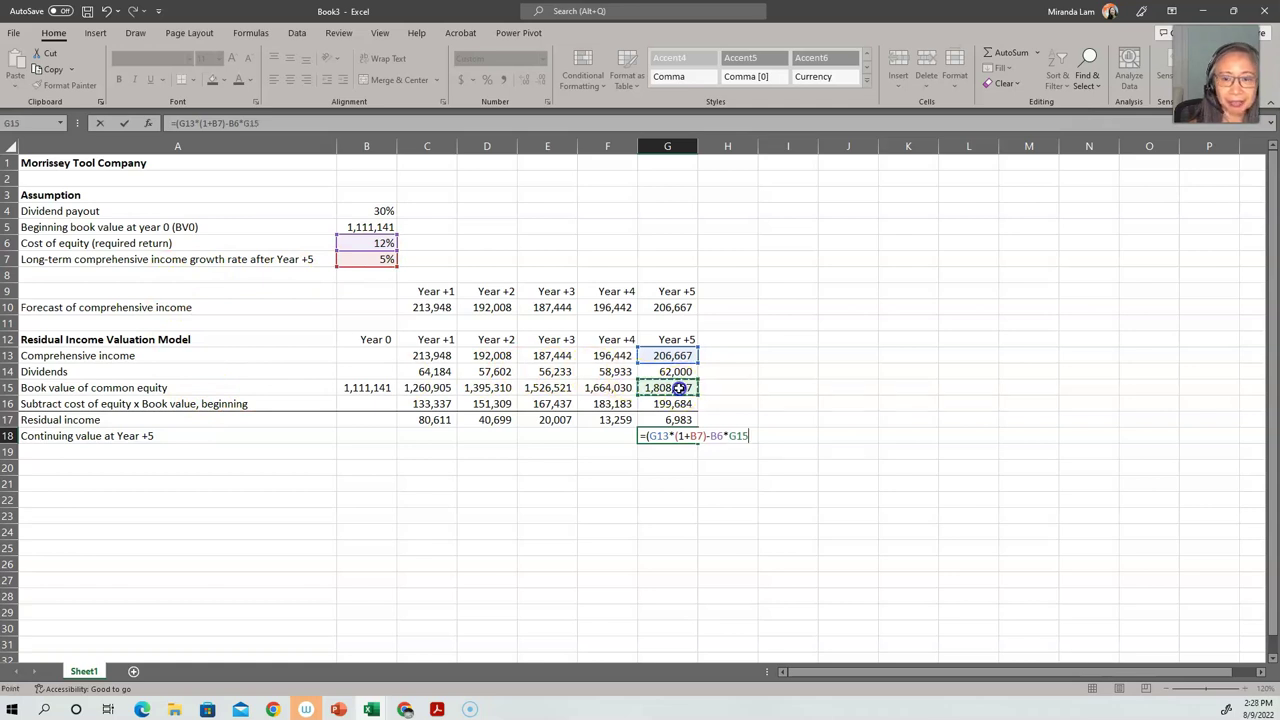
{"action": "type", "text": ")/("}
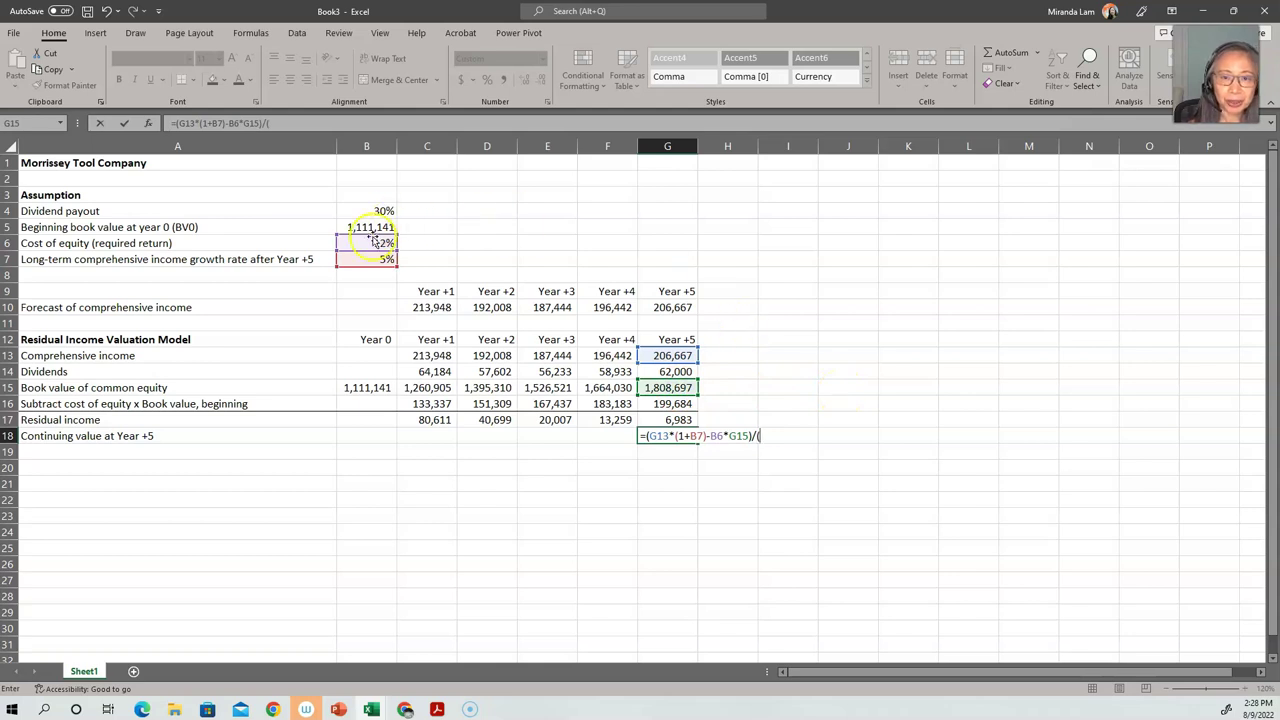
{"action": "left_click", "coordinate": [372, 241]}
{"action": "type", "text": "-"}
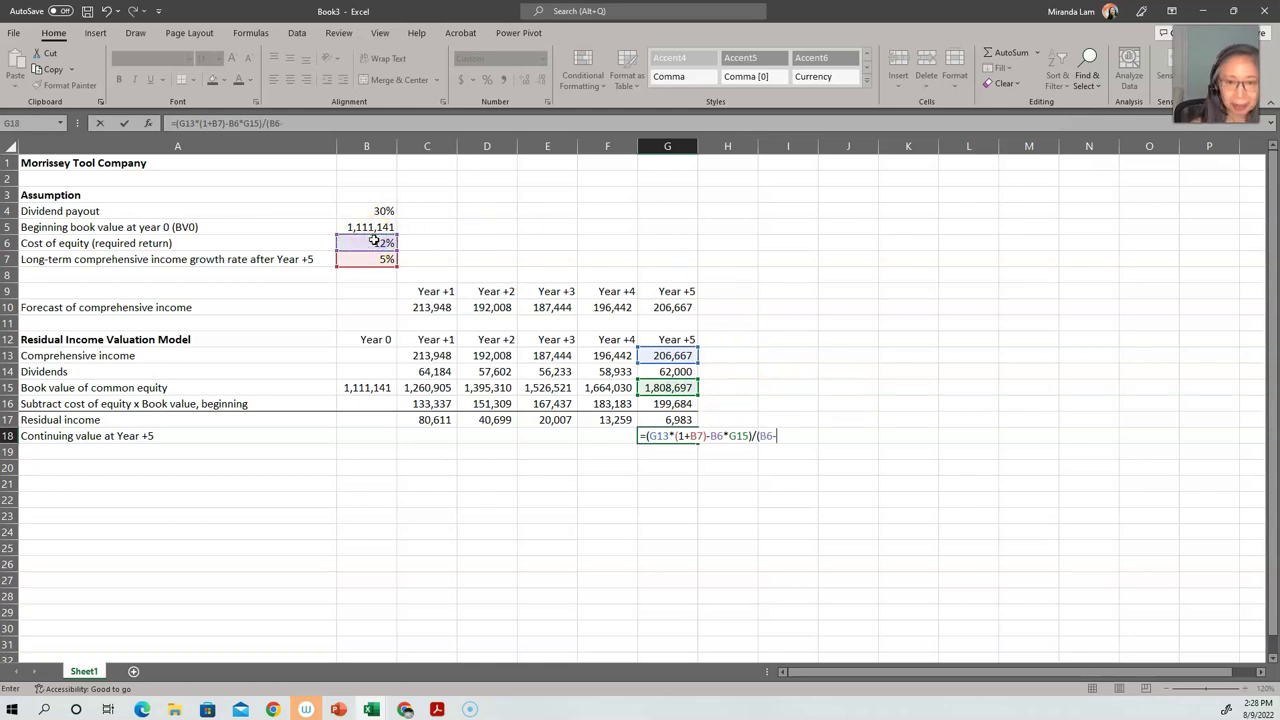
{"action": "left_click", "coordinate": [369, 262]}
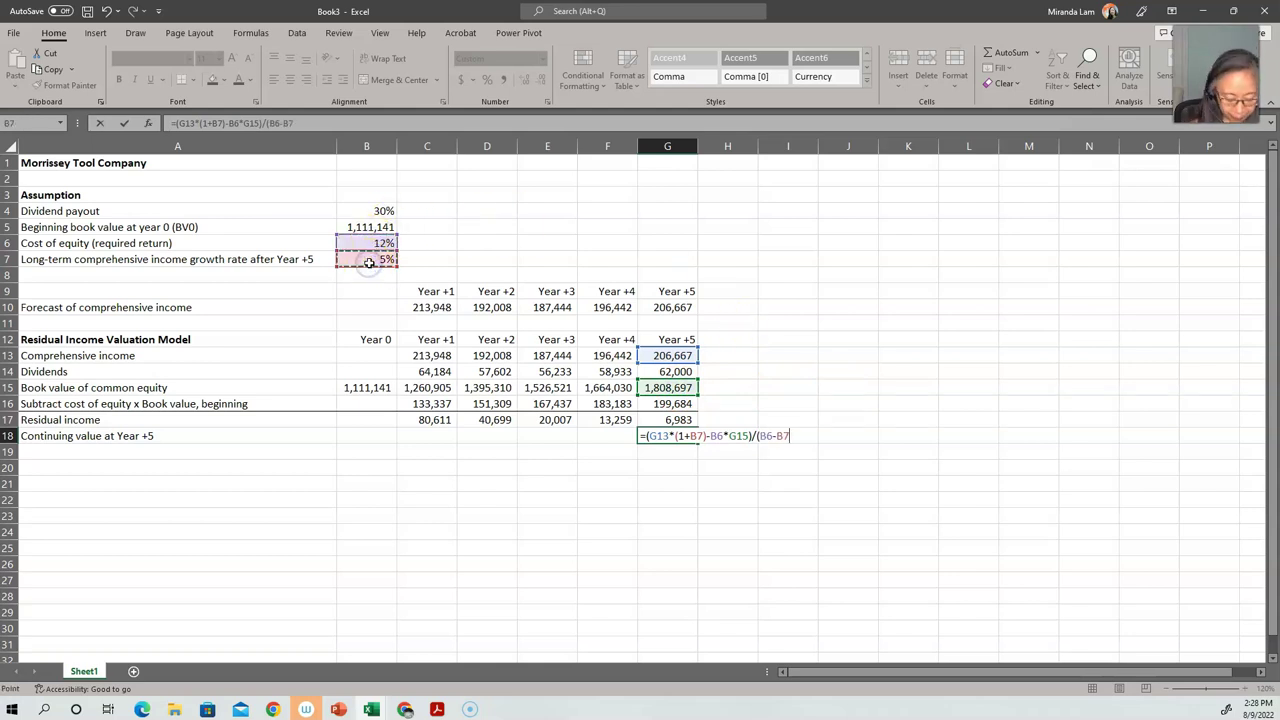
{"action": "key", "text": "Return"}
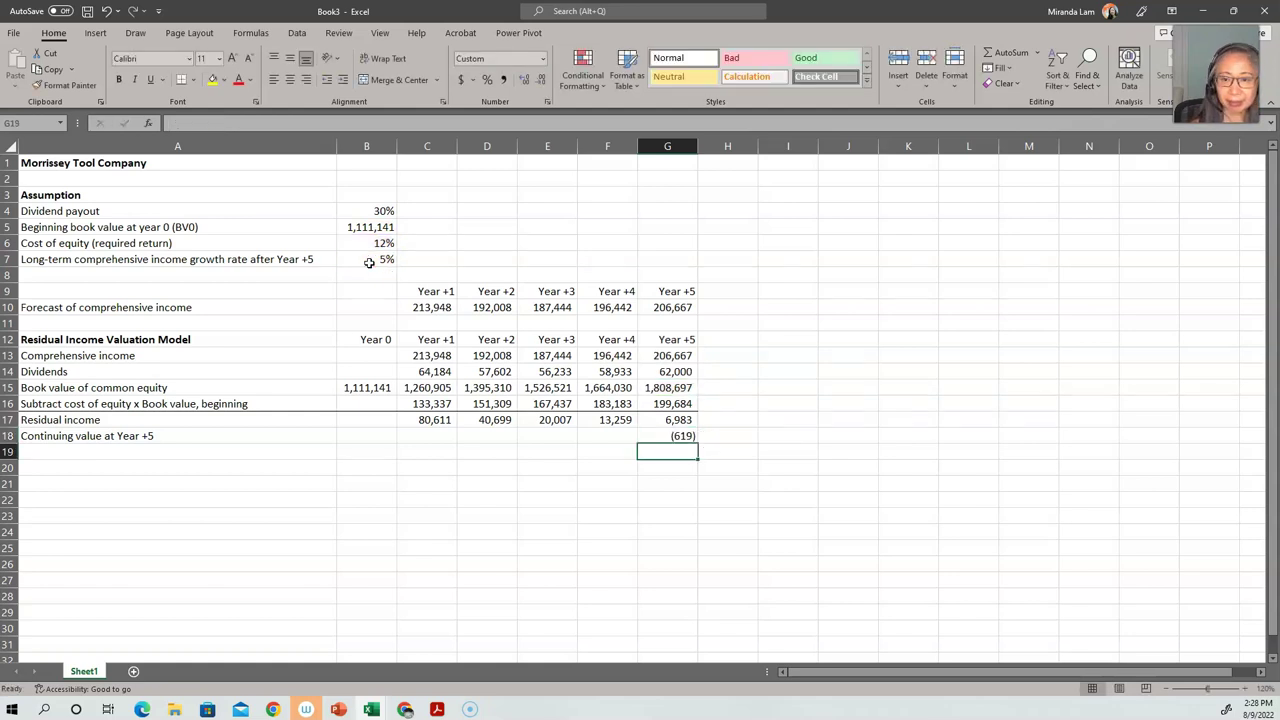
- Review the formulas in G18, C17 and C16
{"action": "key", "text": "Up"}
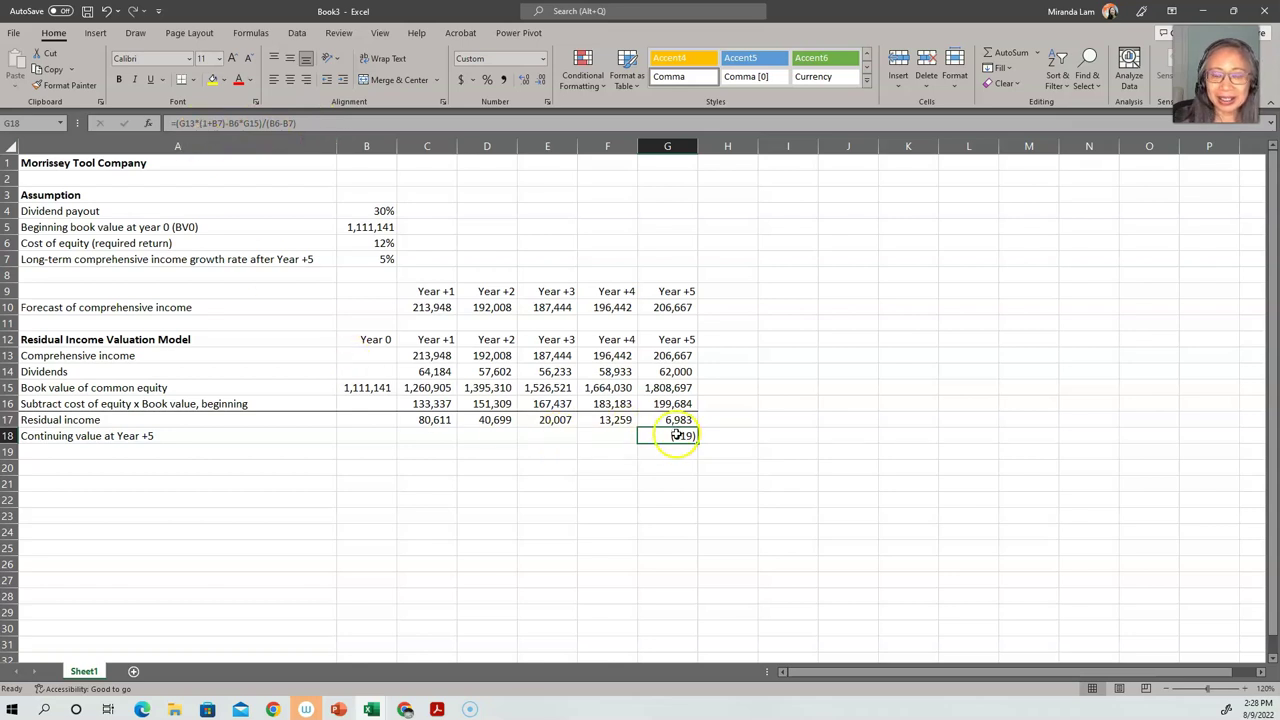
{"action": "left_click", "coordinate": [432, 421]}
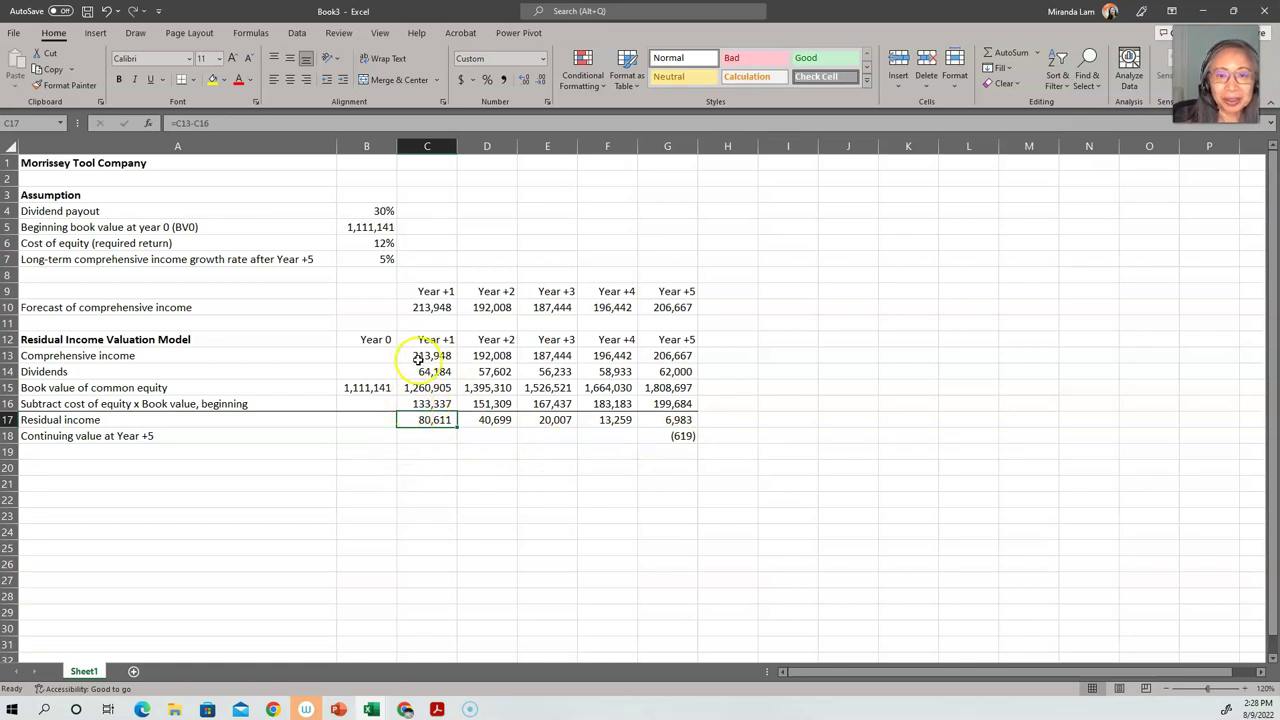
{"action": "left_click", "coordinate": [425, 403]}
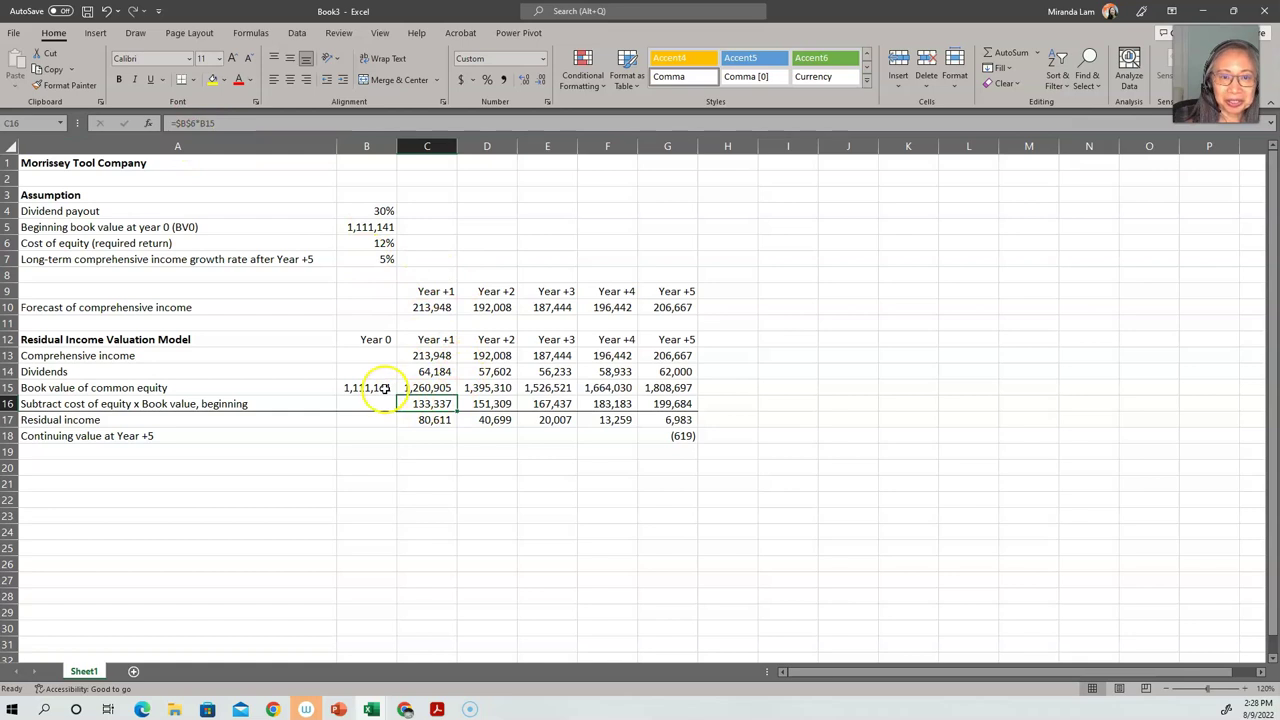
{"action": "left_click", "coordinate": [668, 436]}
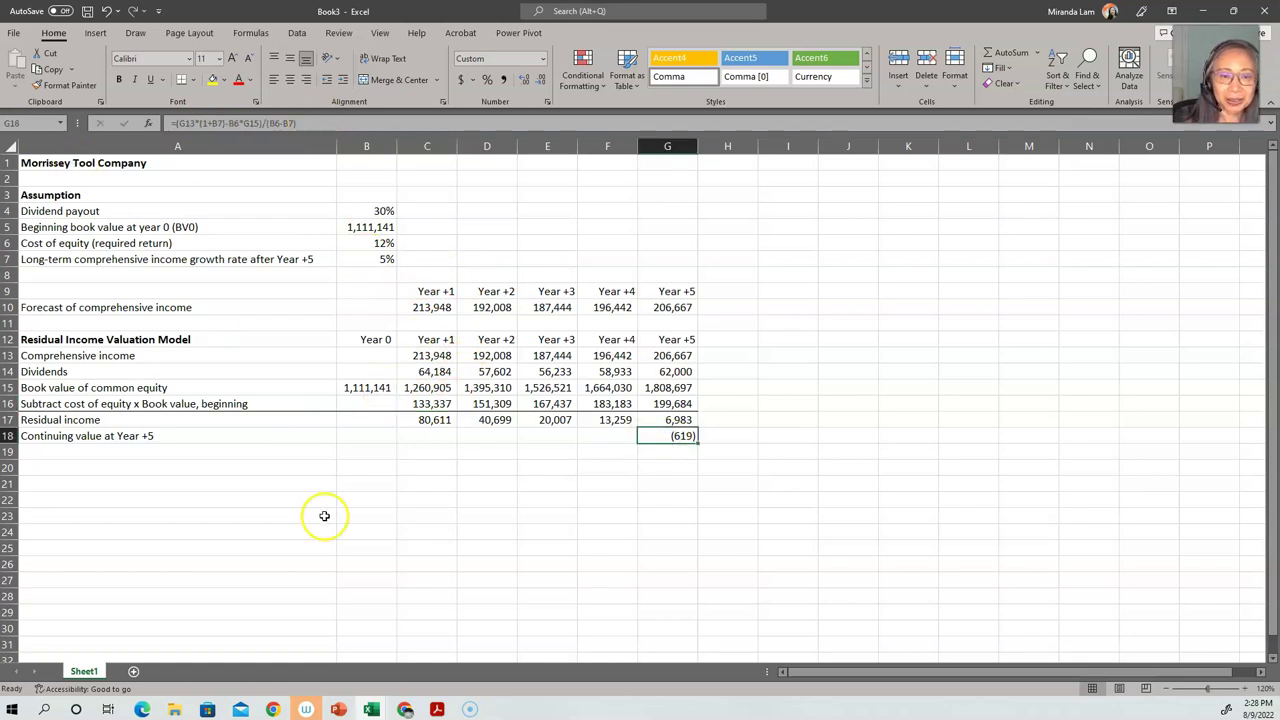
- Label row 19 'Residual income + continuing value'
{"action": "left_click", "coordinate": [189, 451]}
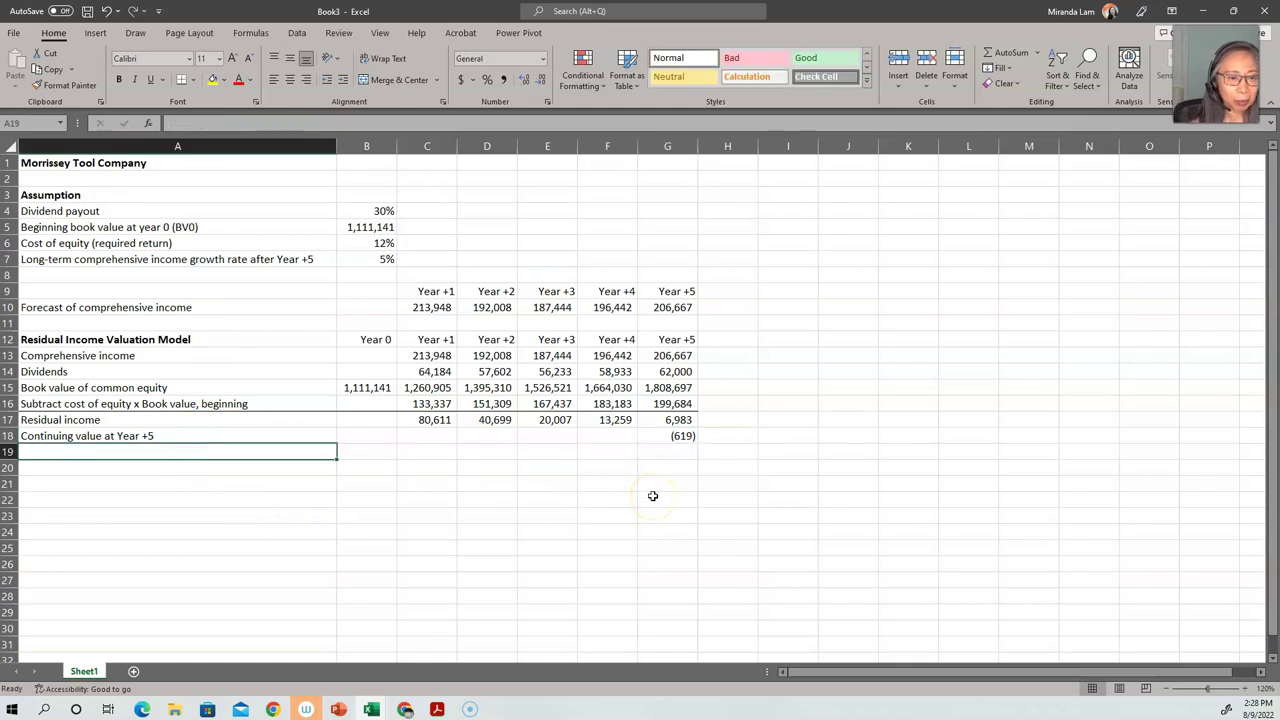
{"action": "type", "text": "Residual ci"}
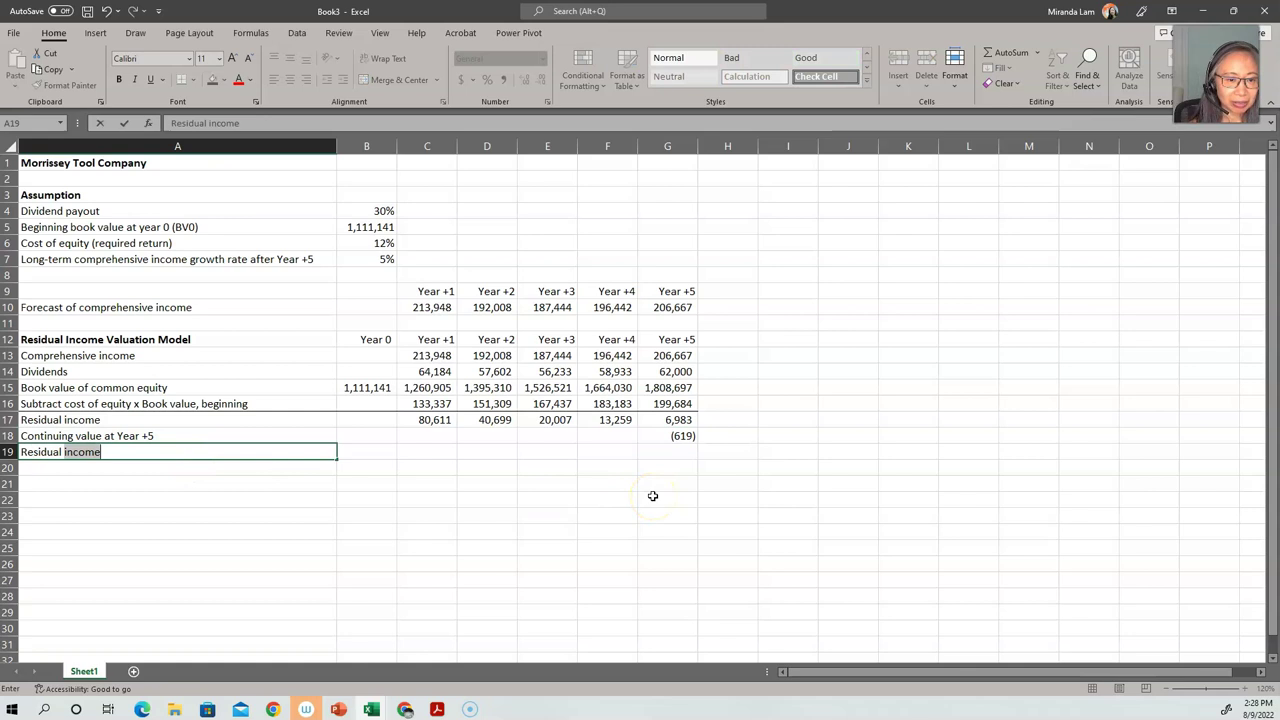
{"action": "key", "text": "BackSpace"}
{"action": "type", "text": "income"}
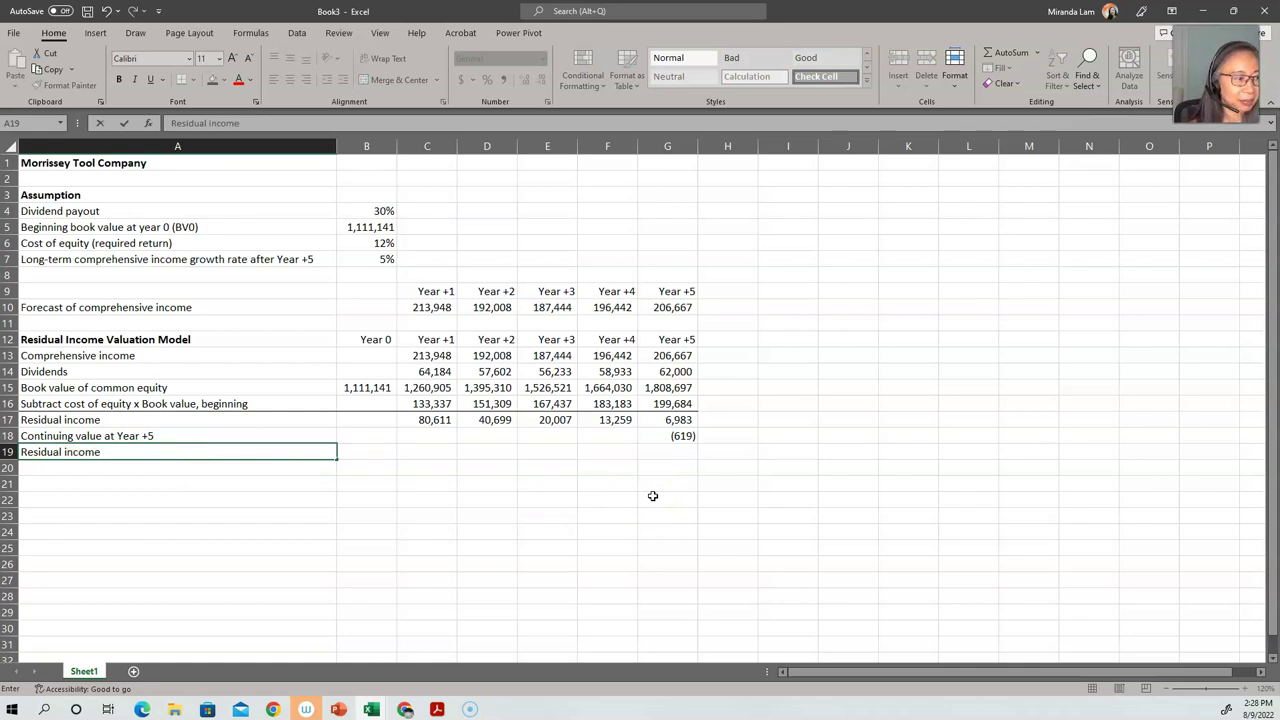
{"action": "type", "text": " + co"}
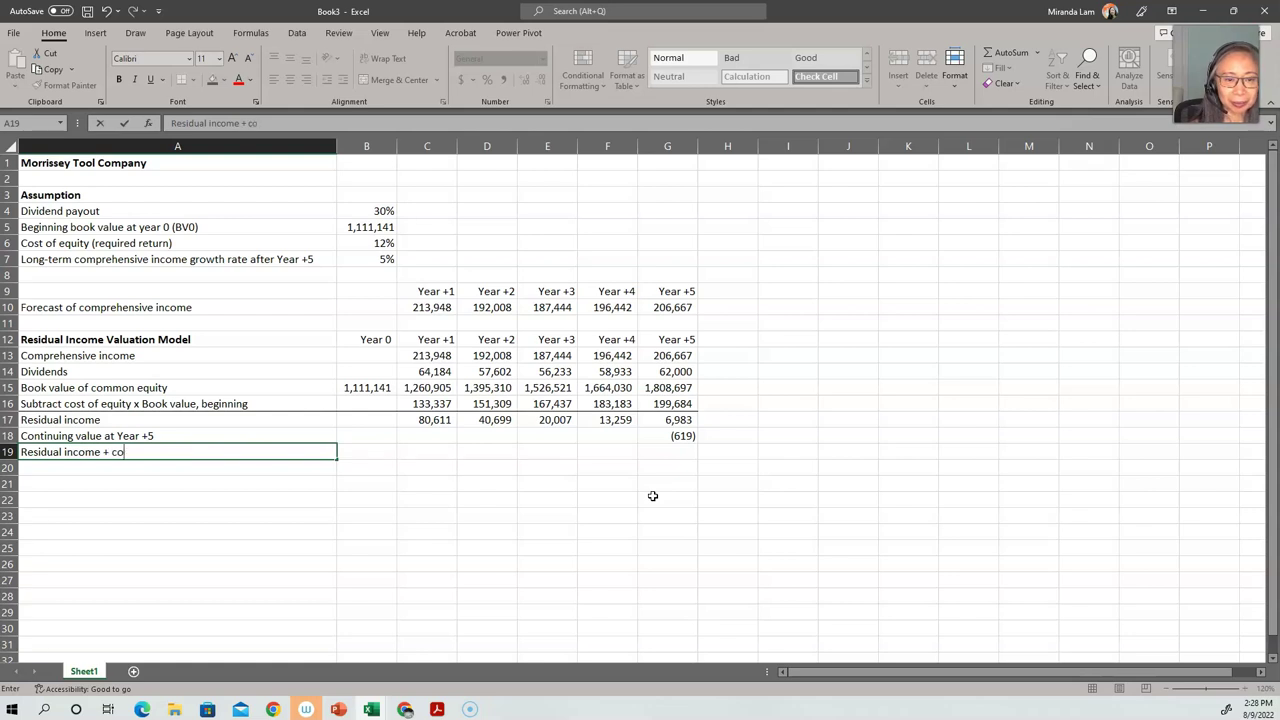
{"action": "type", "text": "ntinuing valu"}
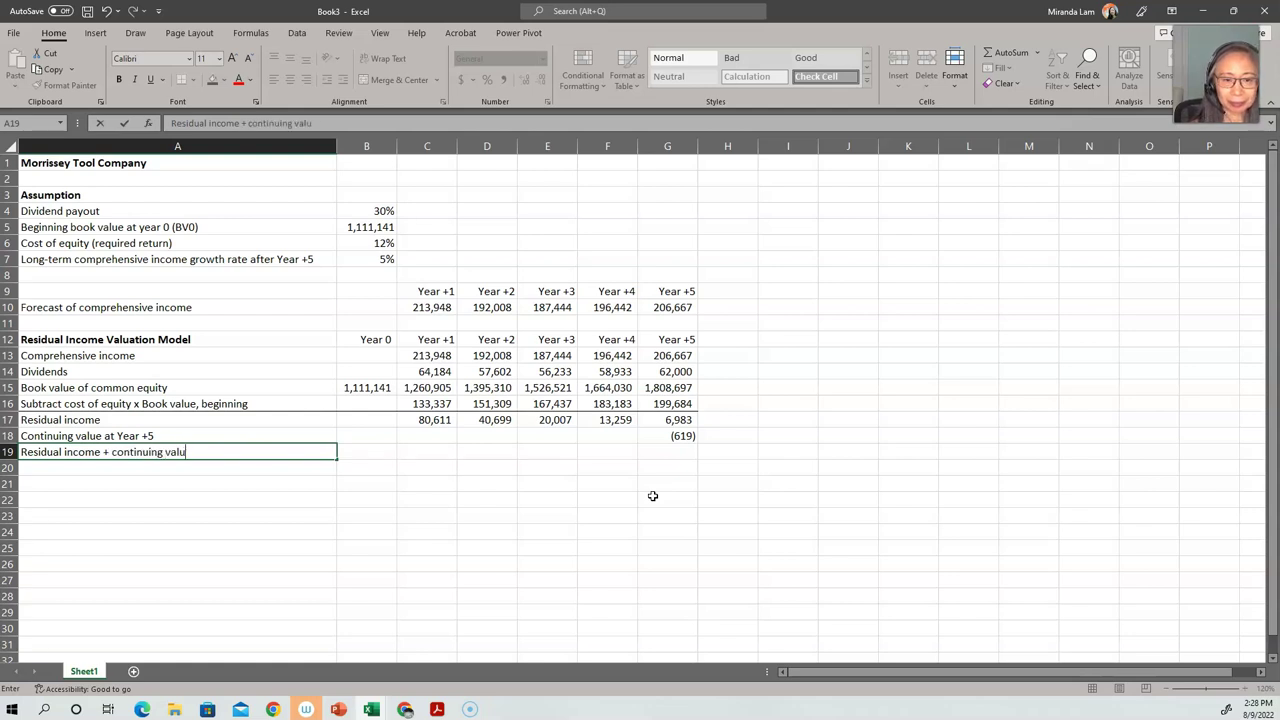
{"action": "type", "text": "e"}
{"action": "key", "text": "Return"}
- Enter =C17+C18 in C19 and copy it across D19:G19
{"action": "key", "text": "Up"}
{"action": "key", "text": "Right"}
{"action": "key", "text": "Right"}
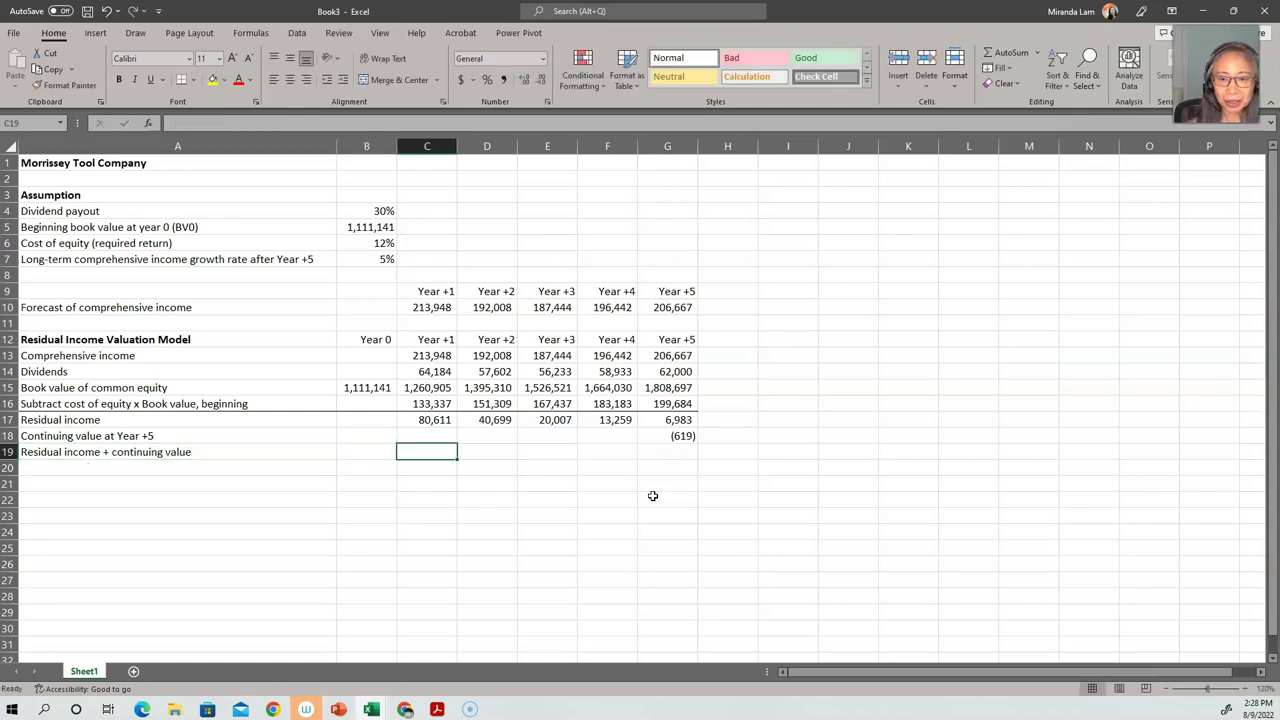
{"action": "type", "text": "="}
{"action": "key", "text": "Up"}
{"action": "key", "text": "Up"}
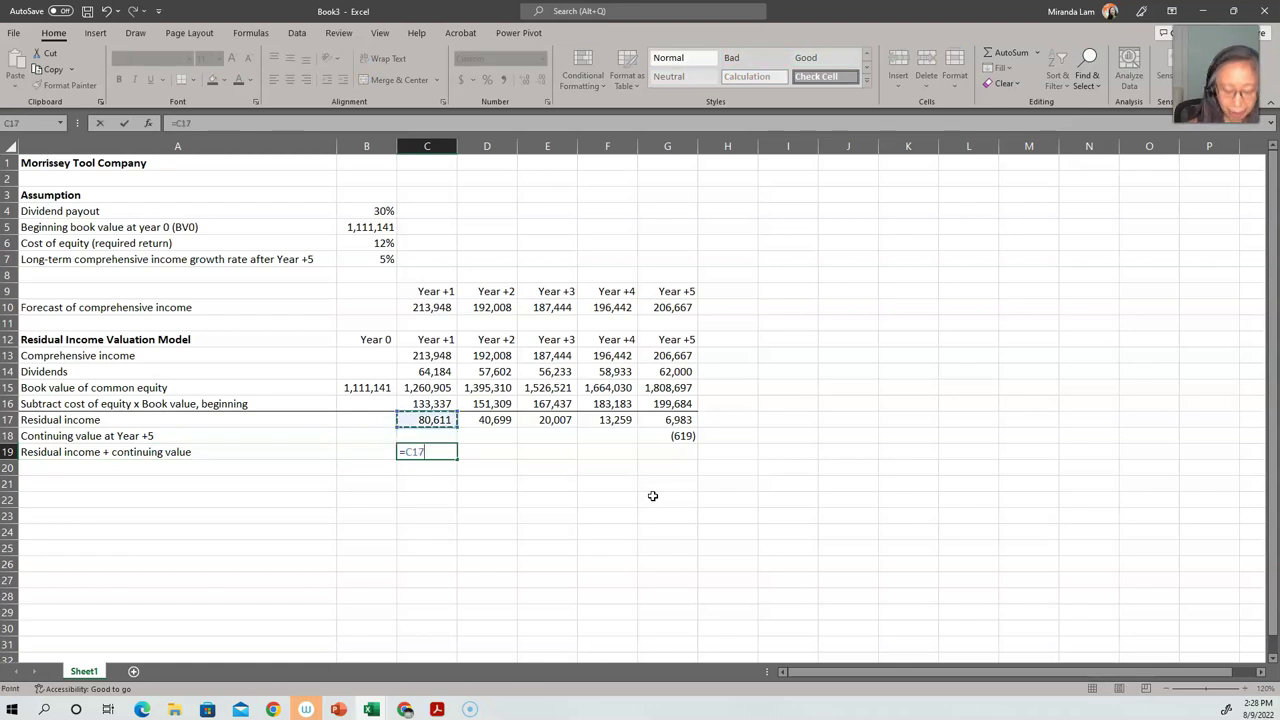
{"action": "type", "text": "+"}
{"action": "key", "text": "Down"}
{"action": "key", "text": "Return"}
{"action": "key", "text": "Up"}
{"action": "key", "text": "ctrl+c"}
{"action": "key", "text": "shift+Right"}
{"action": "key", "text": "shift+Right"}
{"action": "key", "text": "shift+Right"}
{"action": "key", "text": "shift+Right"}
{"action": "key", "text": "ctrl+v"}
{"action": "key", "text": "Escape"}
- Add a border line to the continuing value row 18
{"action": "key", "text": "Up"}
{"action": "key", "text": "Left"}
{"action": "key", "text": "Left"}
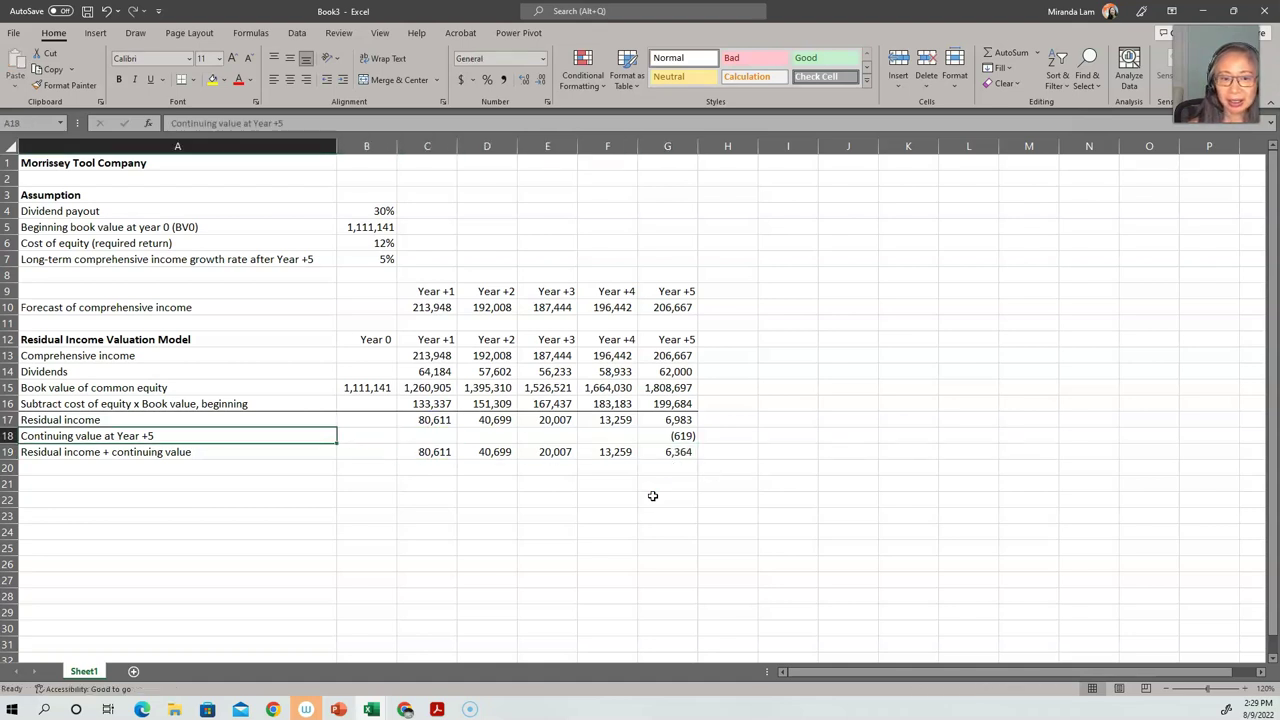
{"action": "key", "text": "shift+Right"}
{"action": "key", "text": "shift+Right"}
{"action": "key", "text": "shift+Right"}
{"action": "key", "text": "shift+Right"}
{"action": "key", "text": "shift+Right"}
{"action": "key", "text": "shift+Right"}
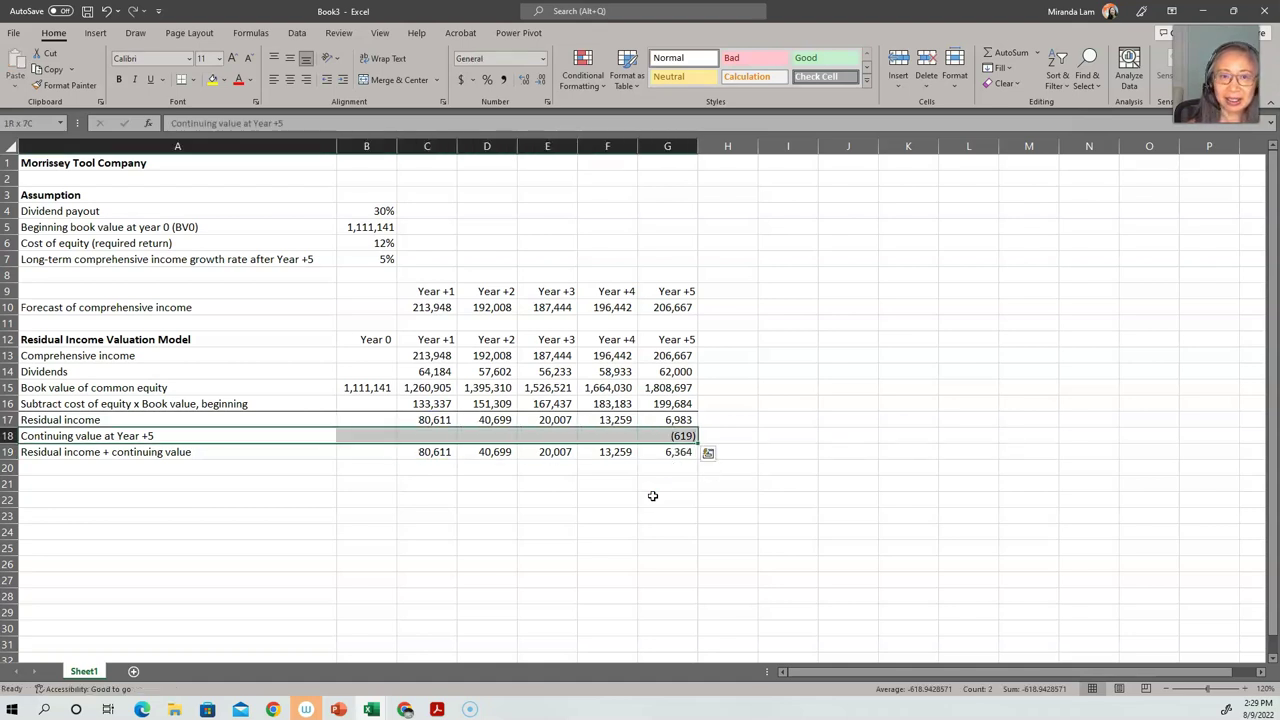
{"action": "left_click", "coordinate": [184, 80]}
{"action": "left_click", "coordinate": [200, 452]}
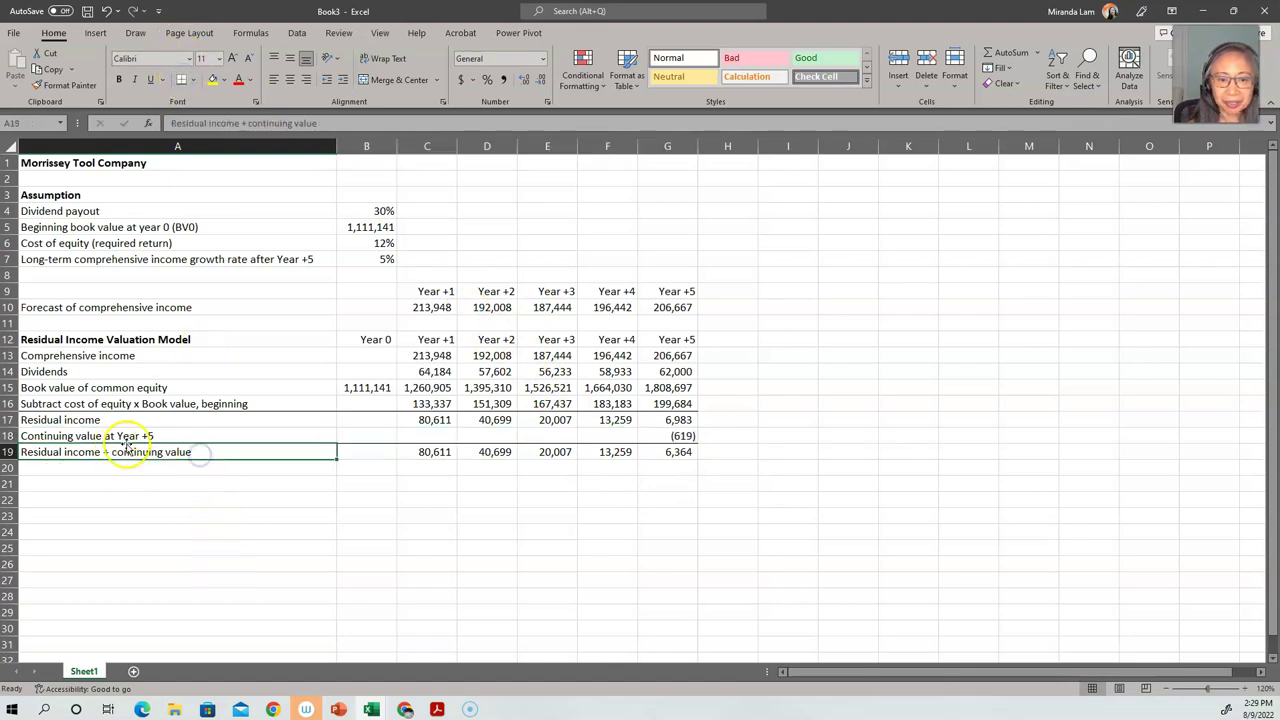
{"action": "left_click", "coordinate": [189, 470]}
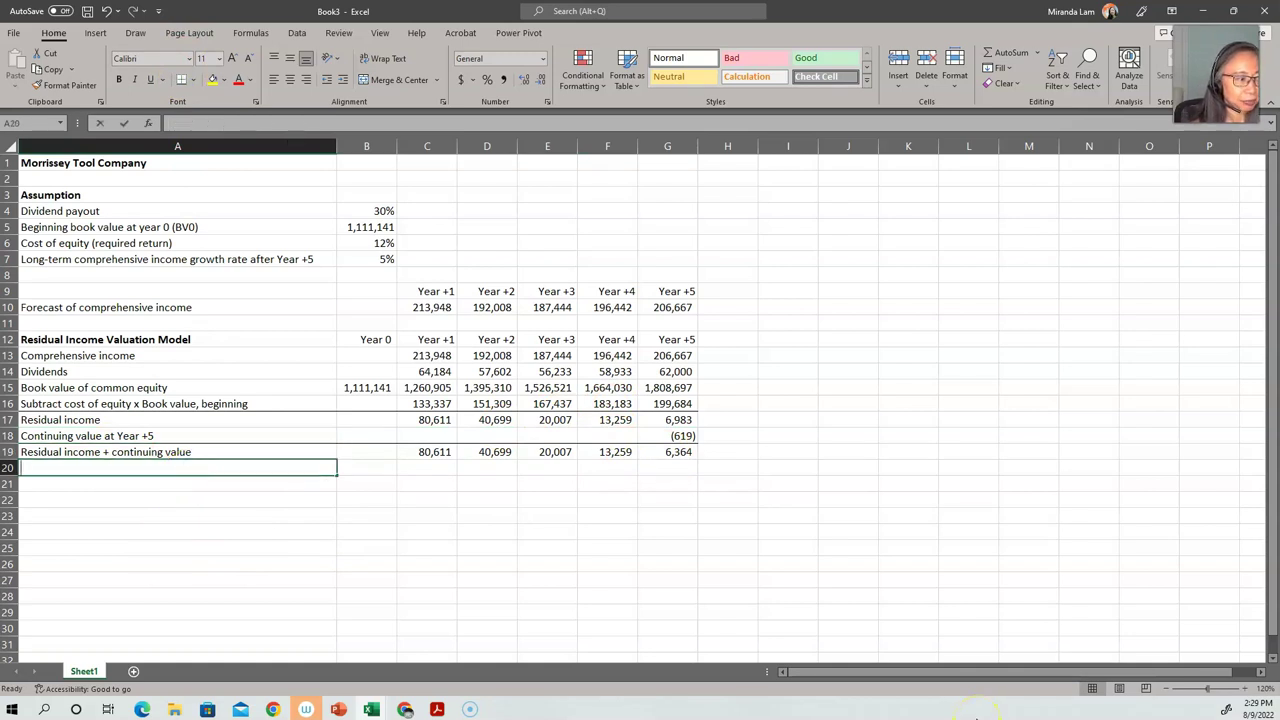
- Label row 20 'Present value discounted at the cost' and enter =NPV(B6,C19:G19) in B20, giving 130,698
{"action": "type", "text": "Present value"}
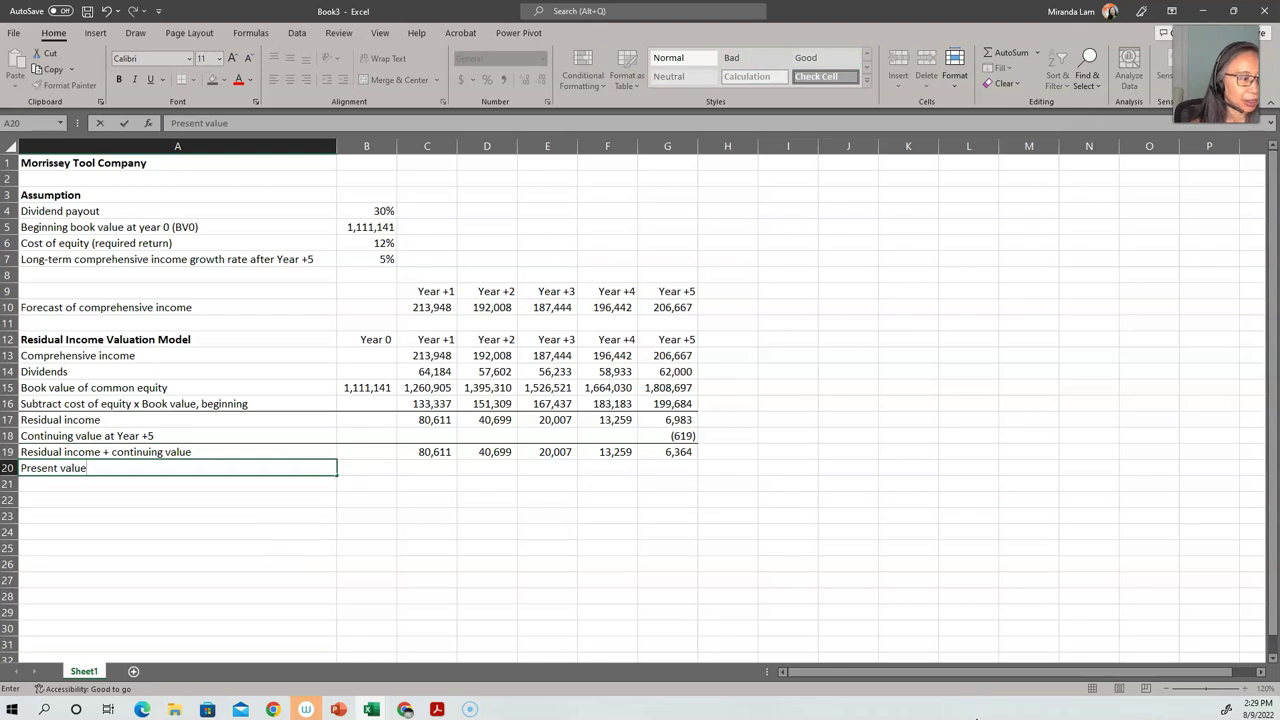
{"action": "type", "text": "discoun"}
{"action": "type", "text": "ted at the cost of equity"}
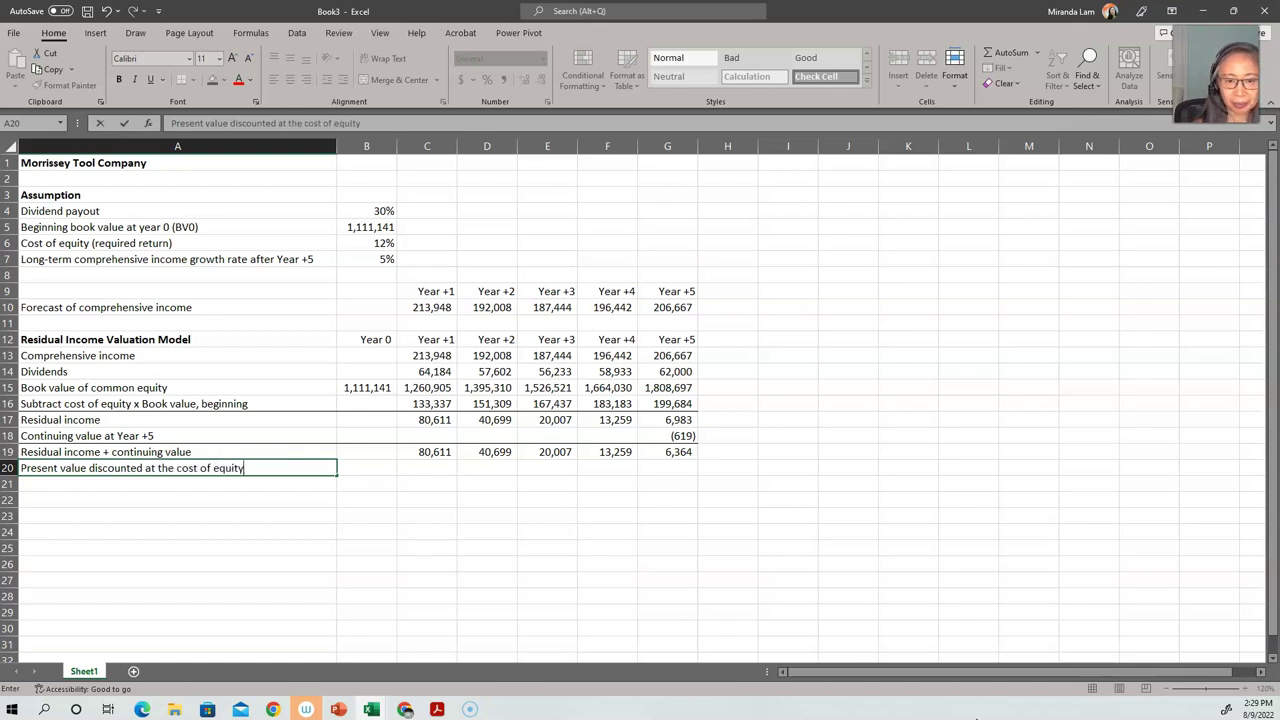
{"action": "key", "text": "Tab"}
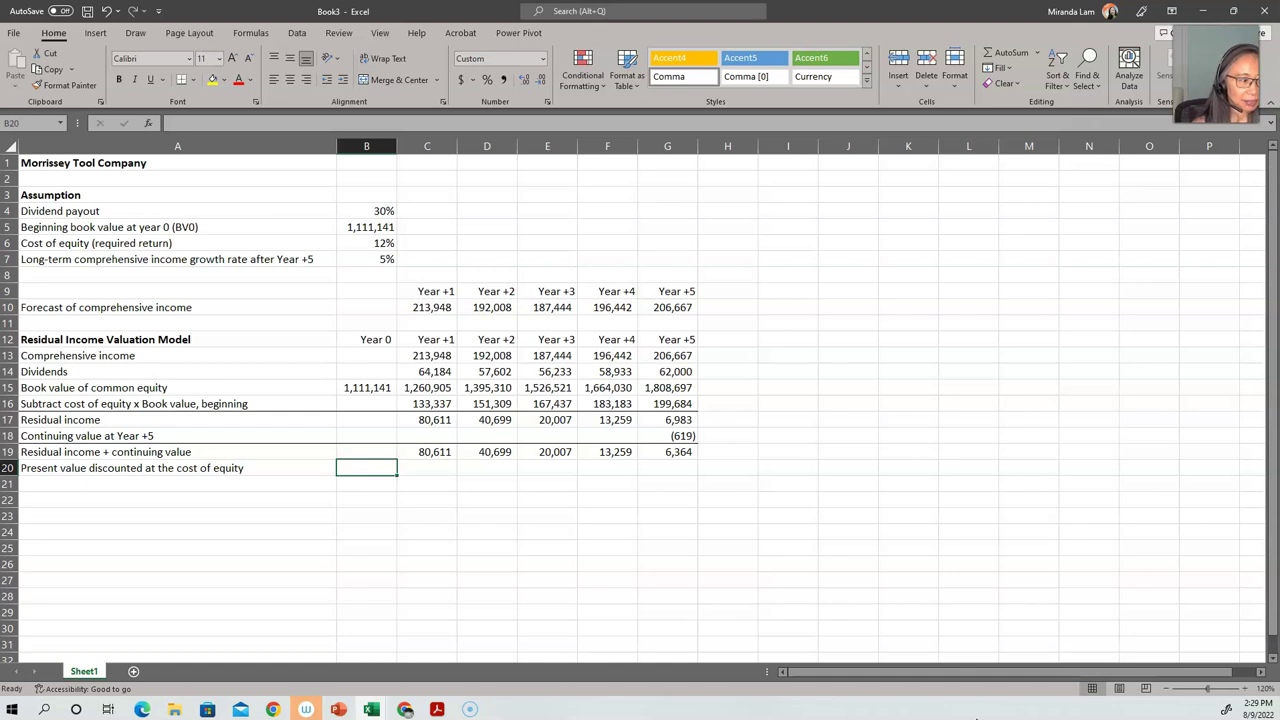
{"action": "type", "text": "=p"}
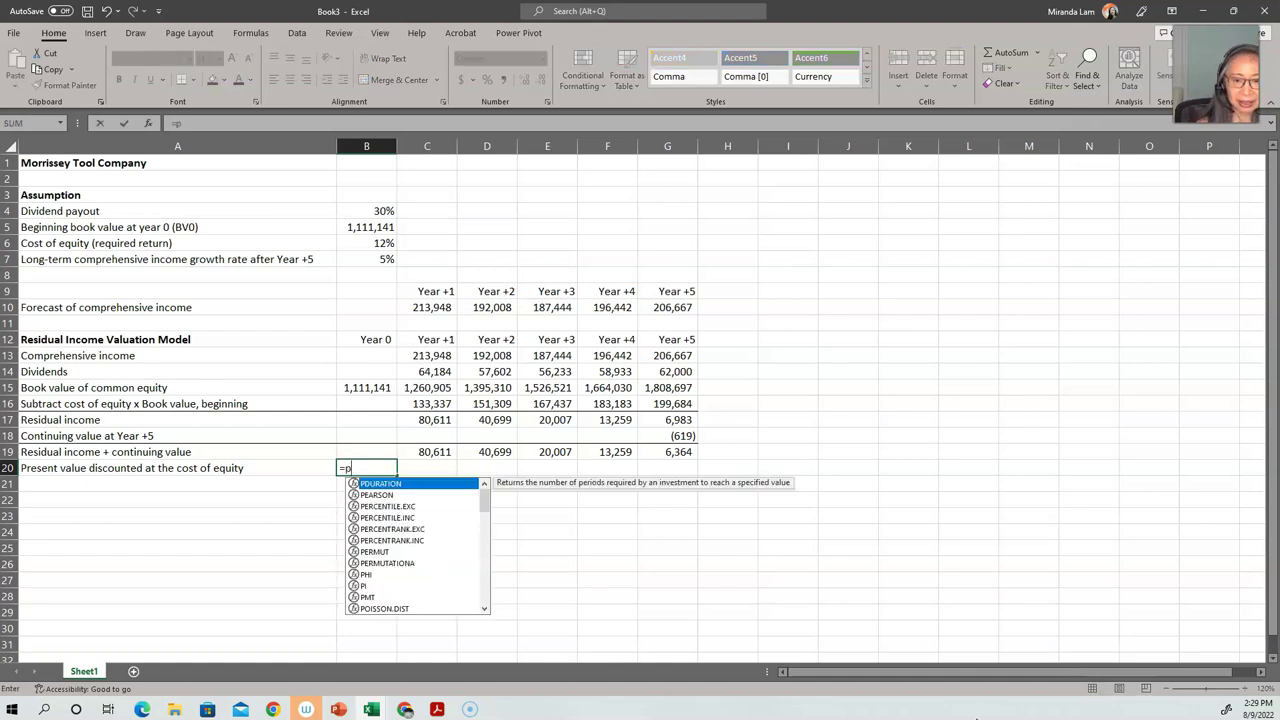
{"action": "key", "text": "BackSpace"}
{"action": "type", "text": "npv("}
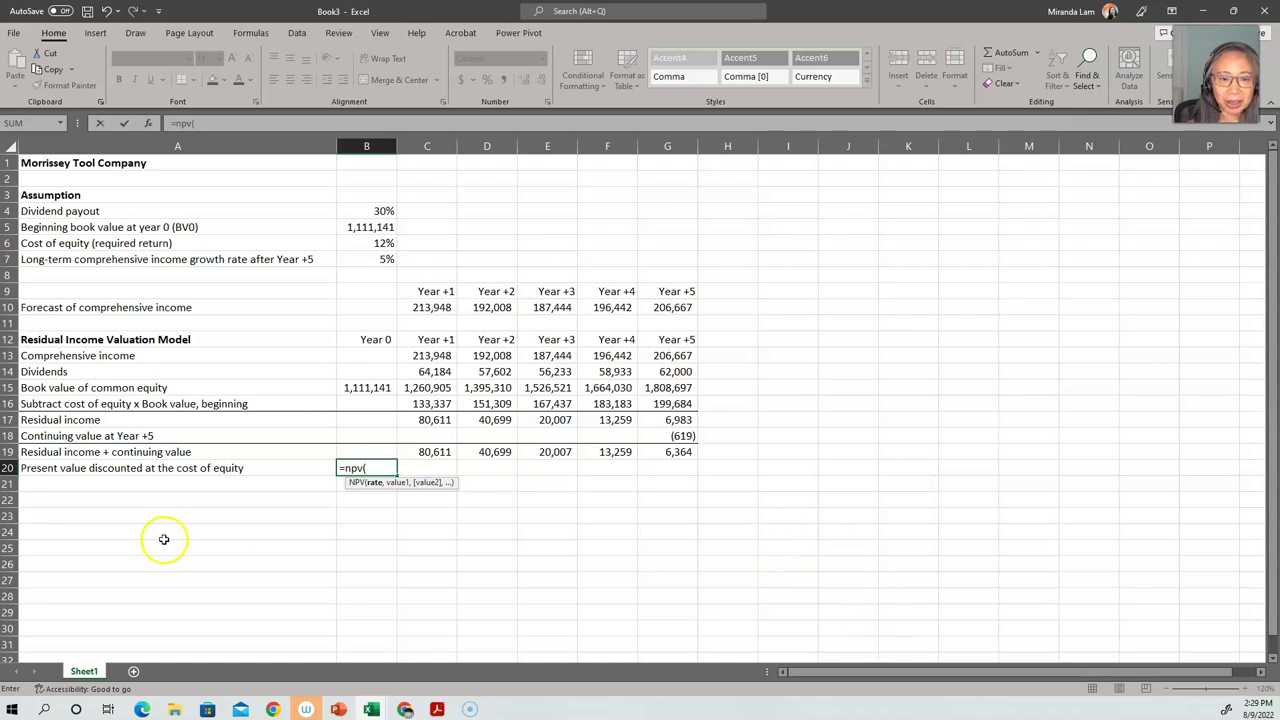
{"action": "left_click", "coordinate": [343, 244]}
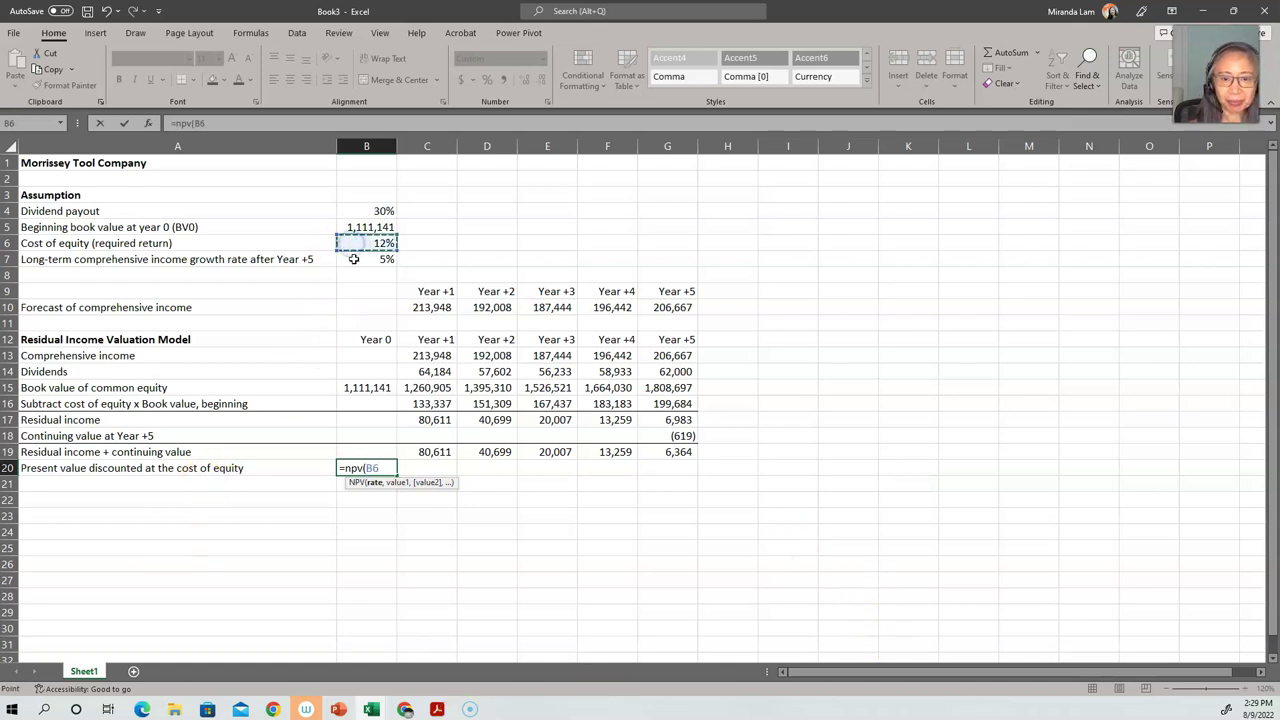
{"action": "type", "text": ","}
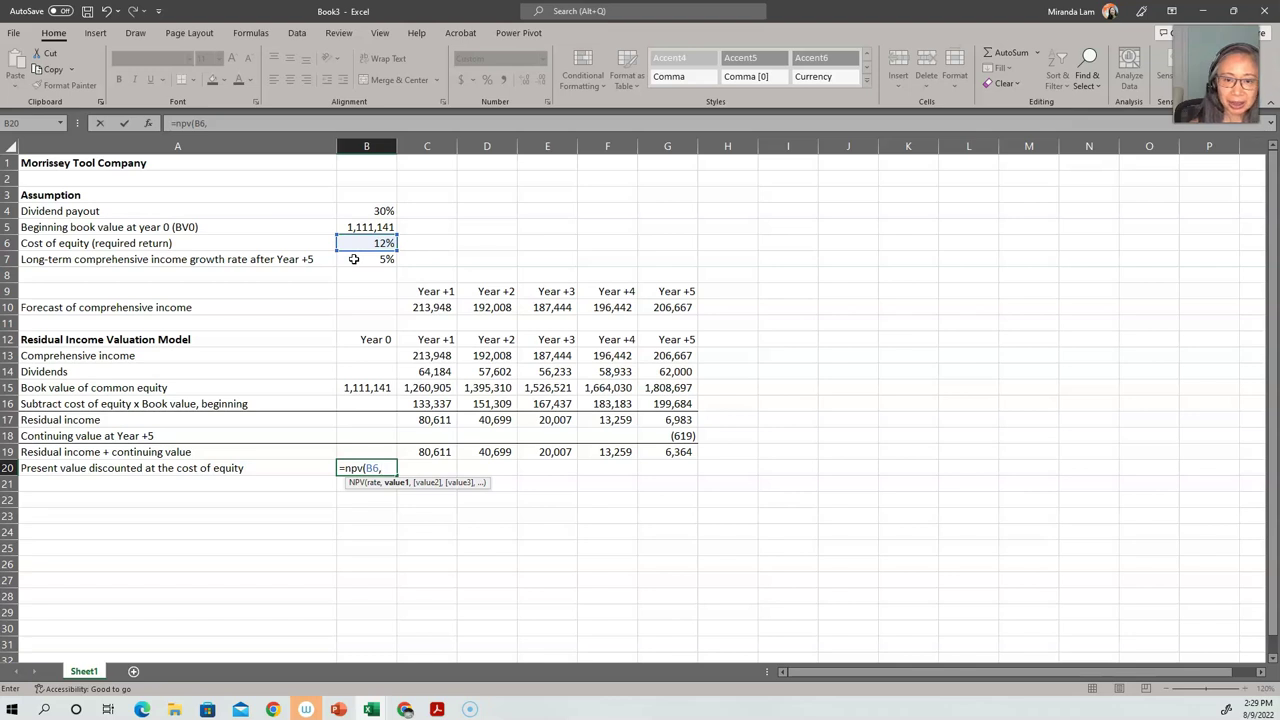
{"action": "left_click", "coordinate": [435, 451]}
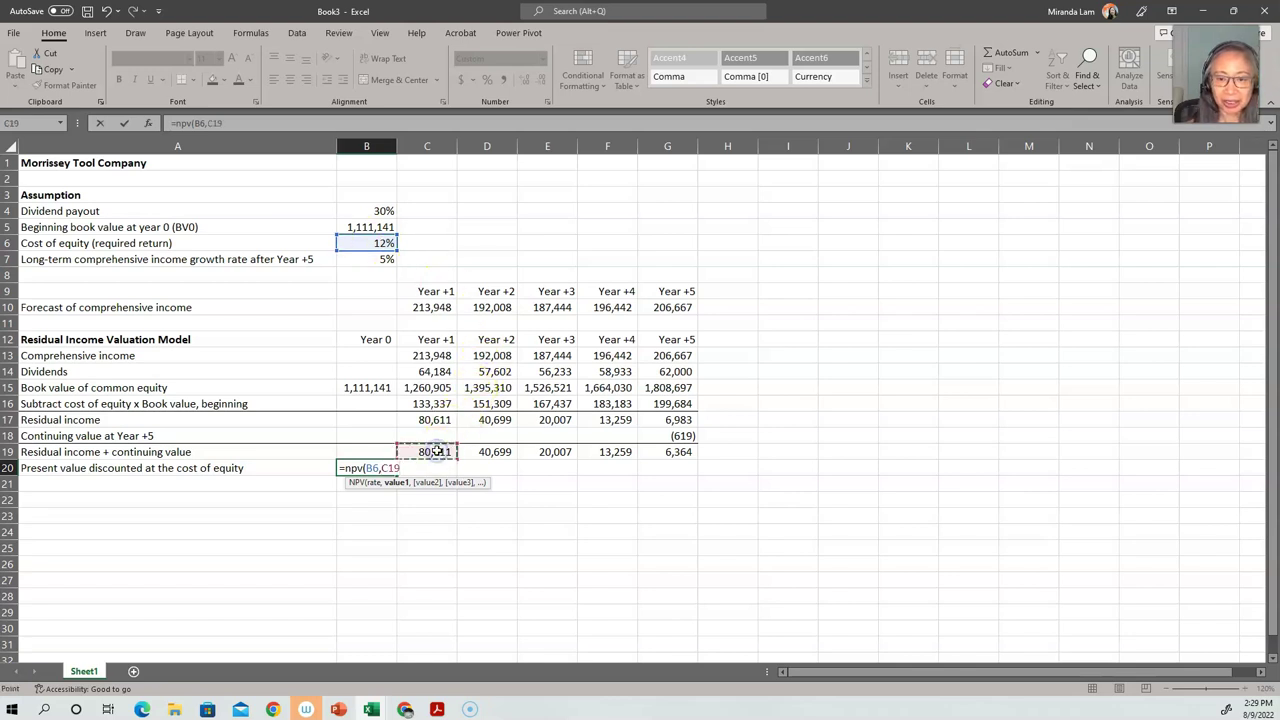
{"action": "key", "text": "ctrl+shift+Right"}
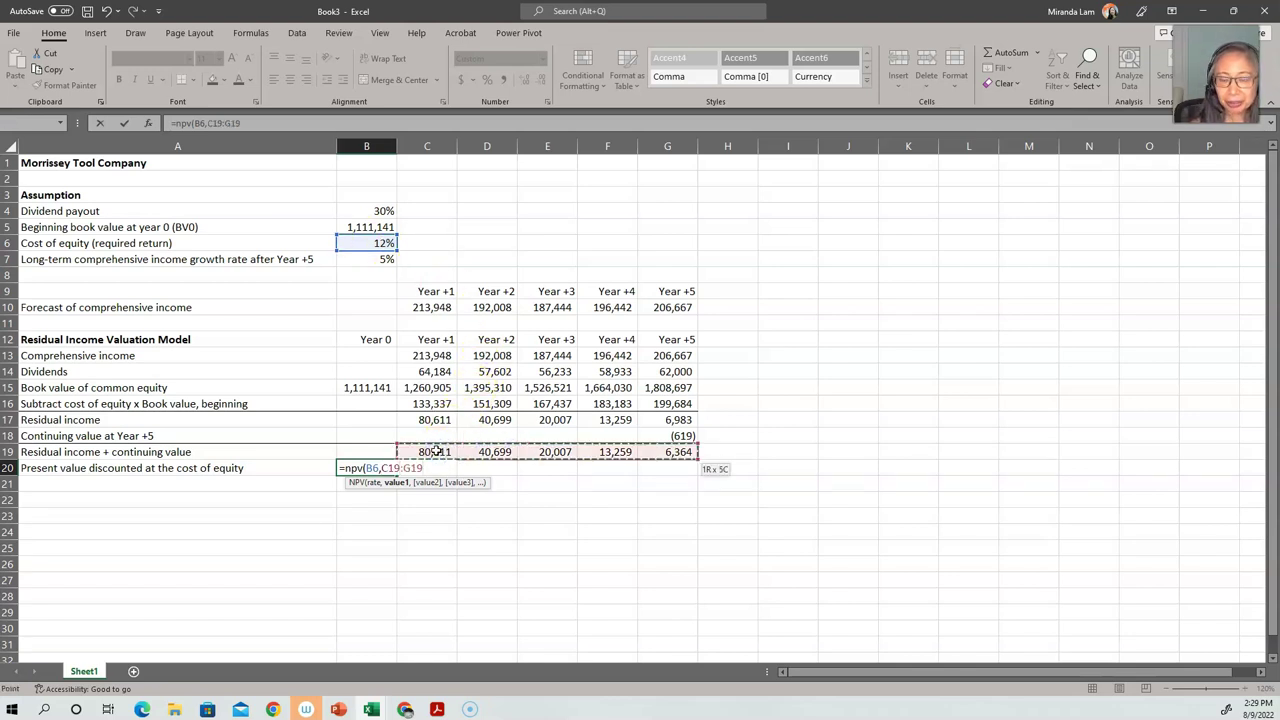
{"action": "type", "text": ")"}
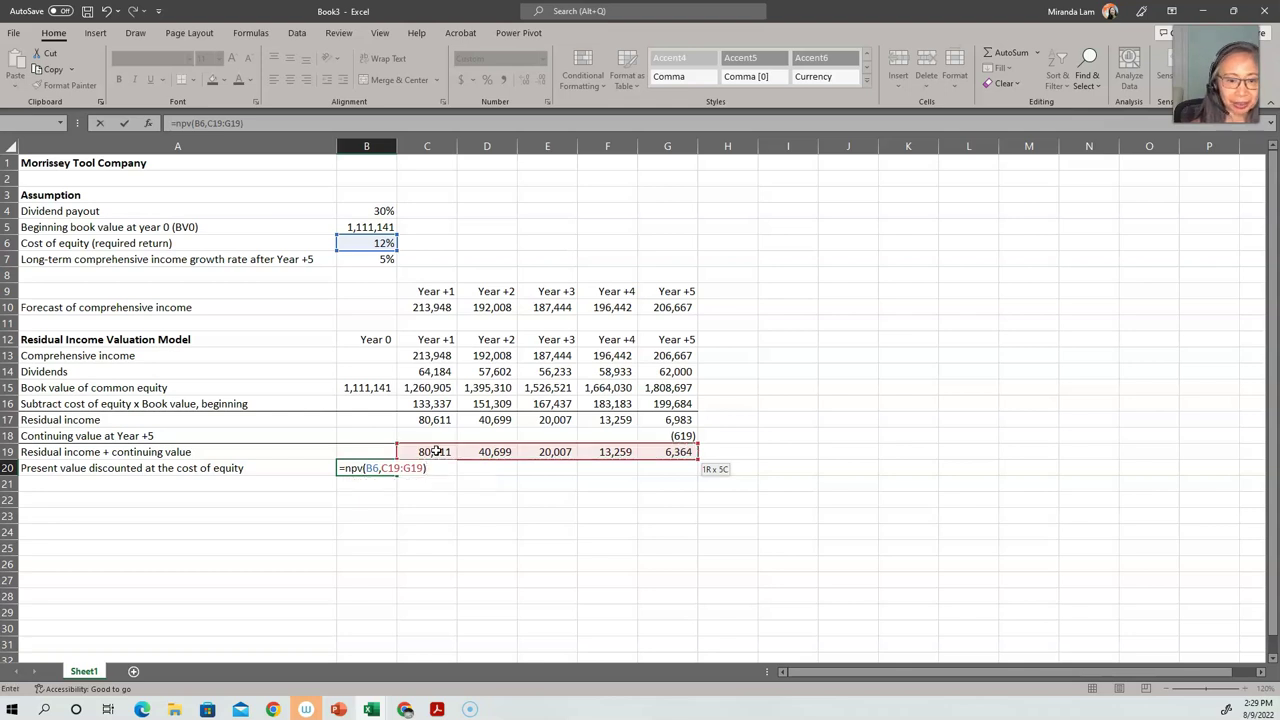
{"action": "key", "text": "Return"}
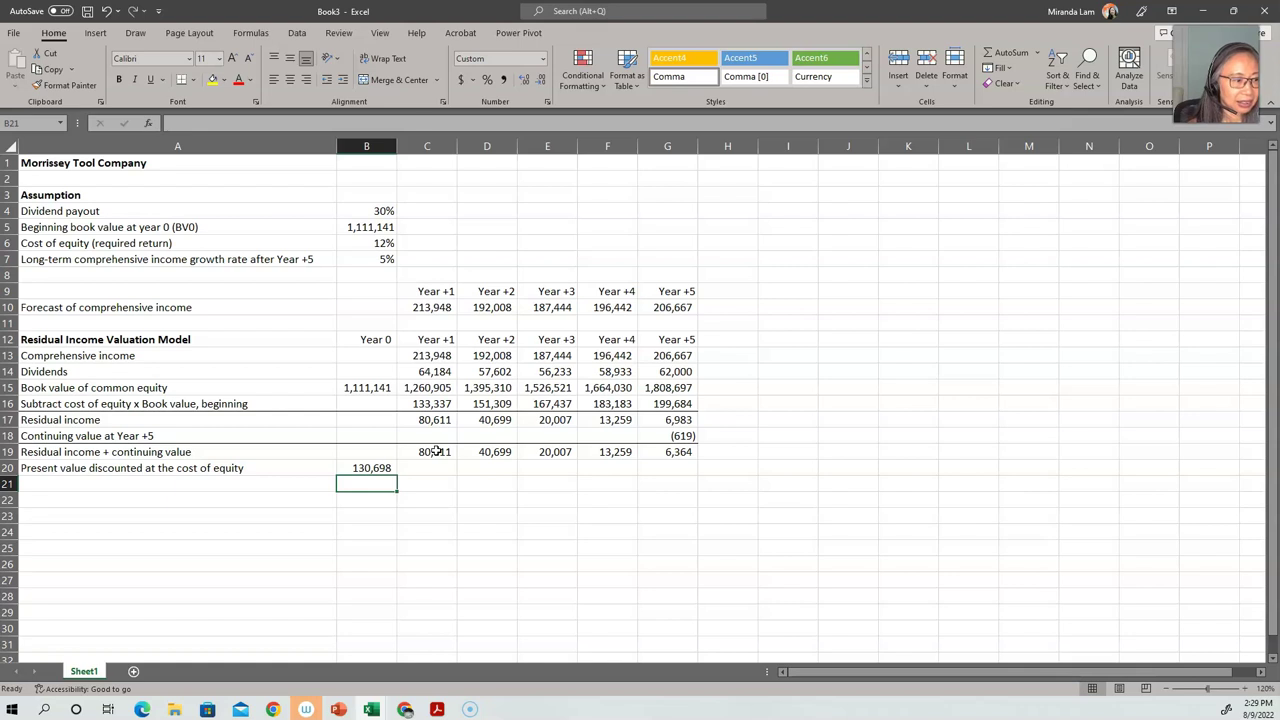
- Type the label 'Value at Year 0' in A21
{"action": "key", "text": "Left"}
{"action": "key", "text": "Up"}
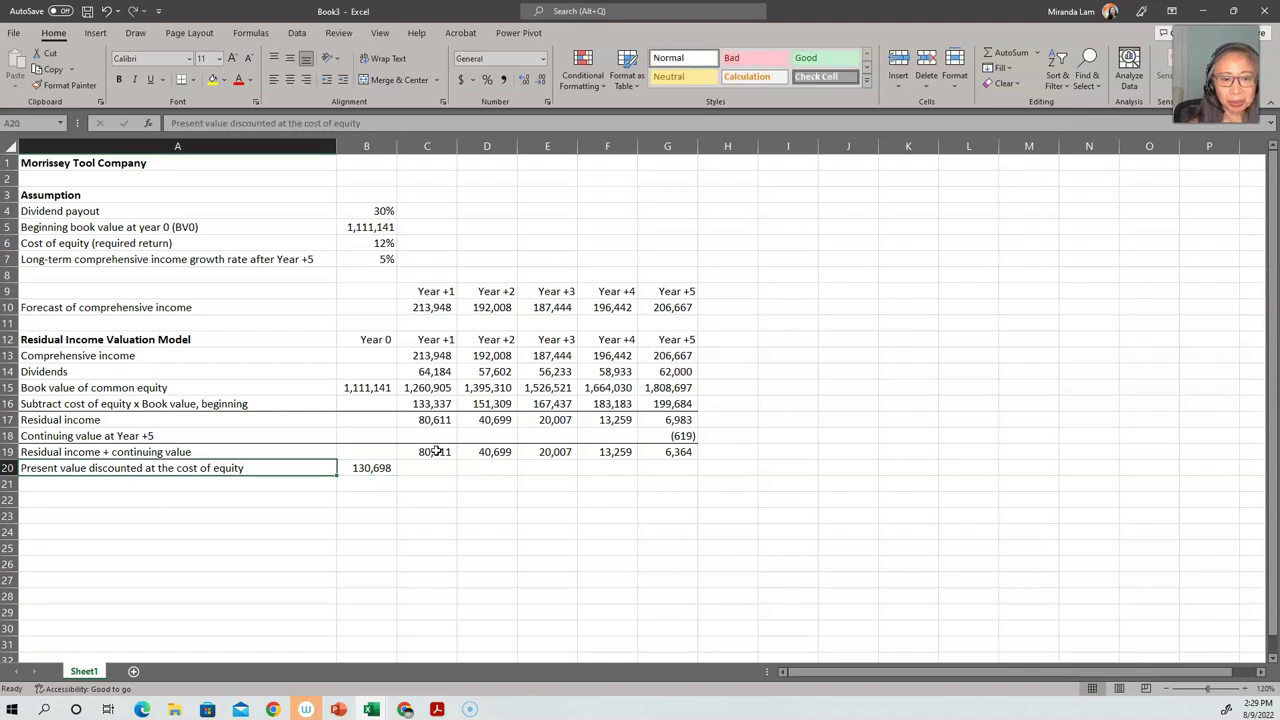
{"action": "key", "text": "Right"}
{"action": "key", "text": "Down"}
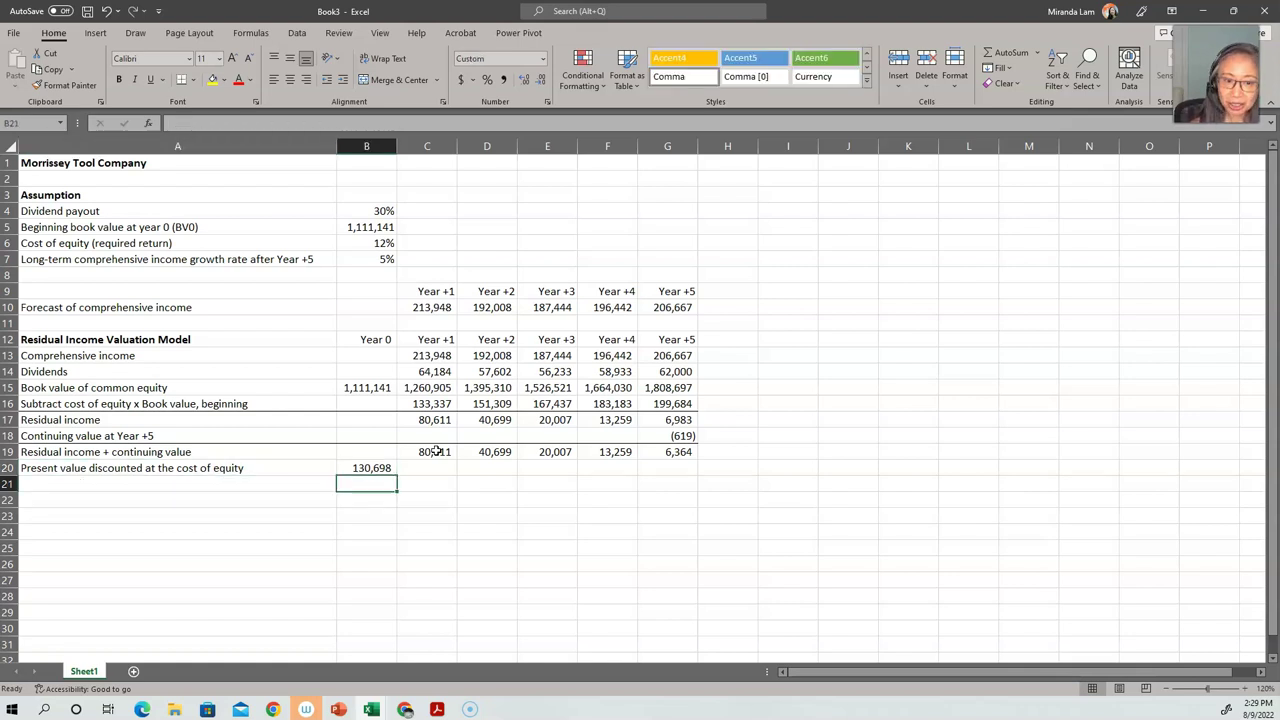
{"action": "key", "text": "Left"}
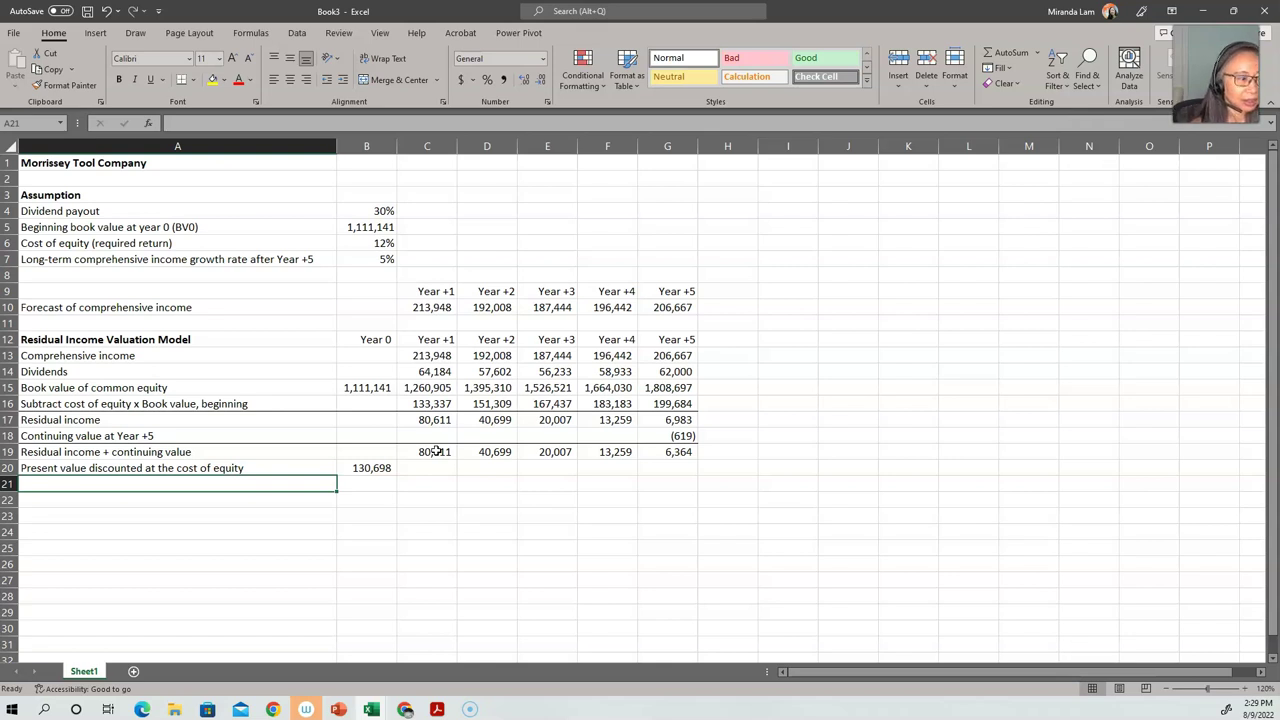
{"action": "type", "text": "Value at Year 0"}
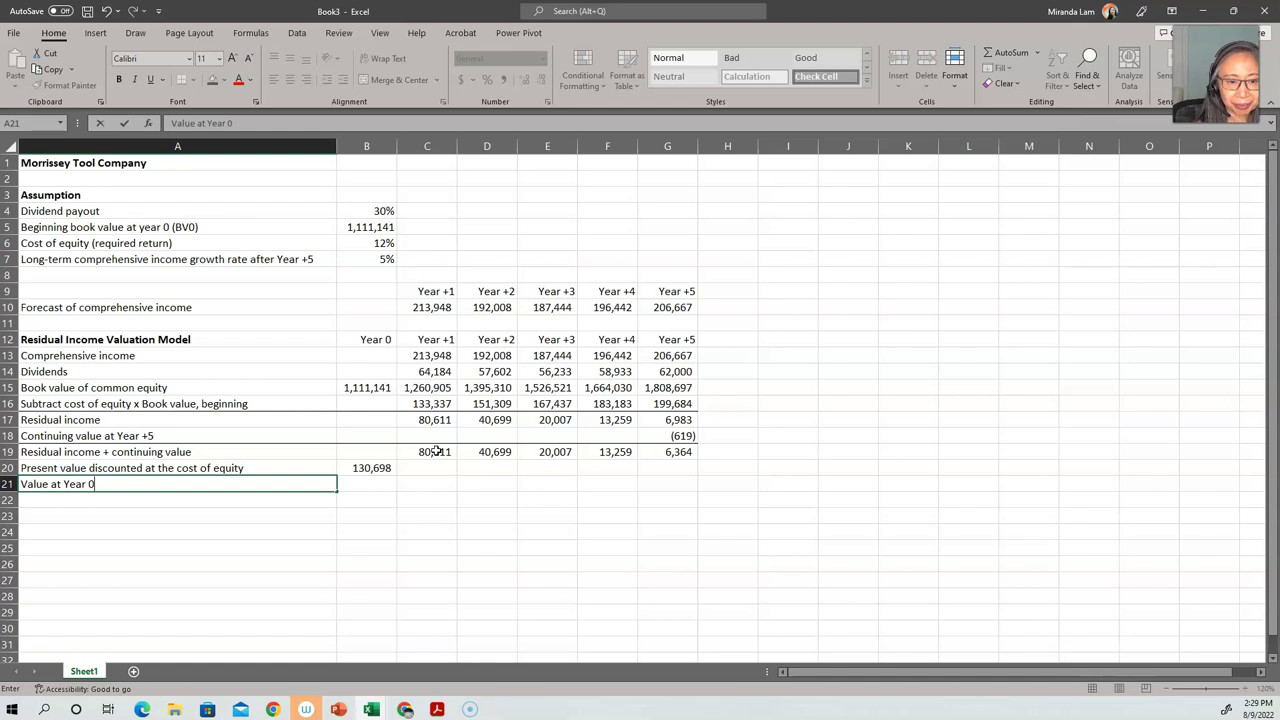
{"action": "key", "text": "Return"}
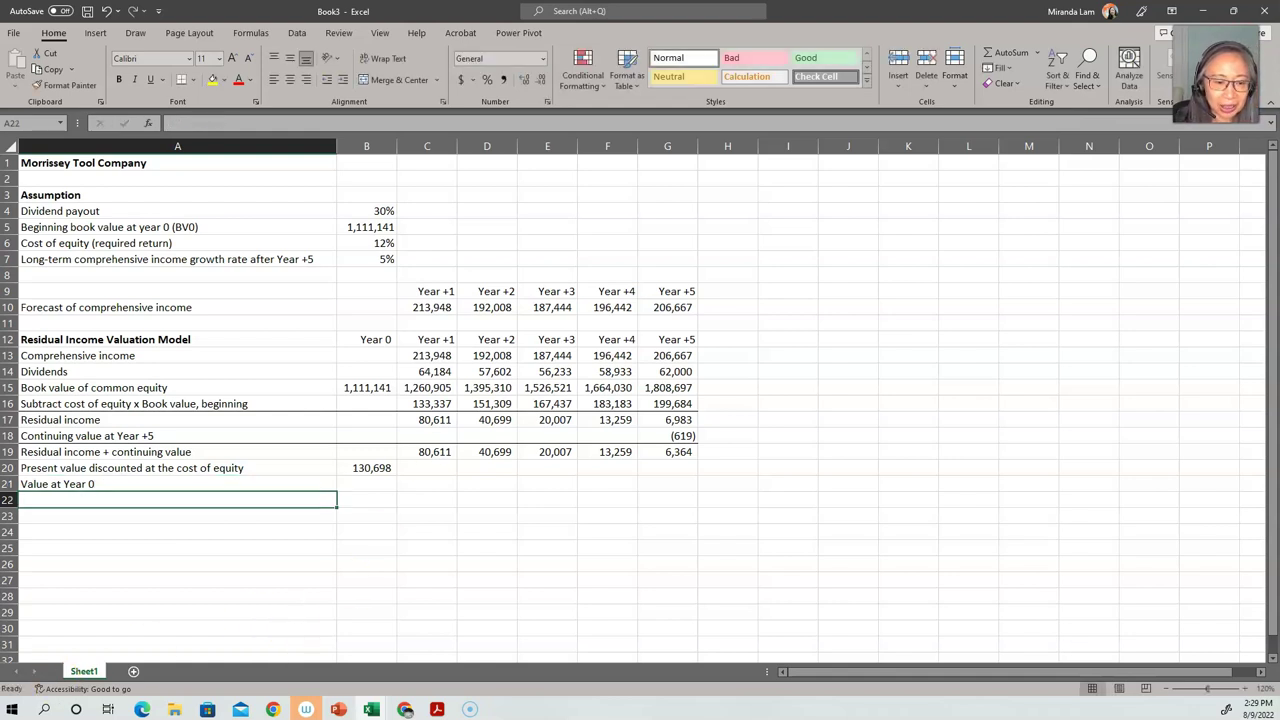
{"action": "key", "text": "alt+Tab"}
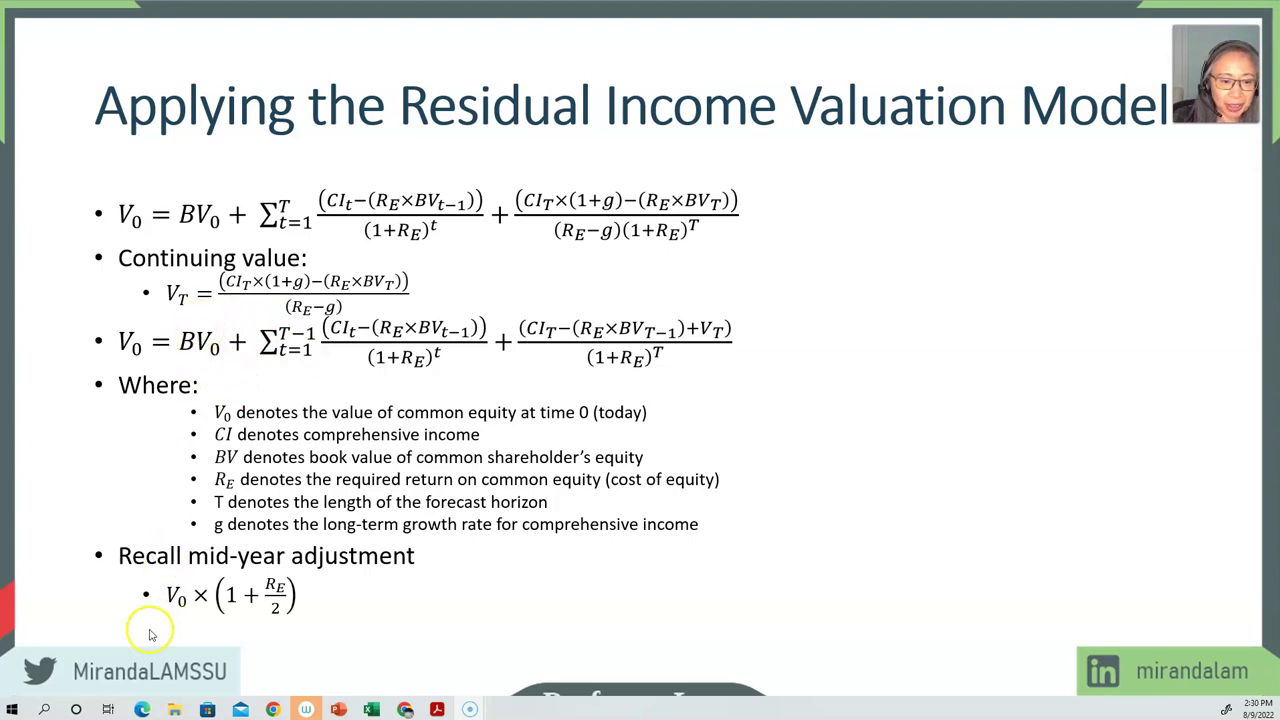
- Enter =B15+B20 in B21 for a Value at Year 0 of 1,241,839
{"action": "key", "text": "alt+Tab"}
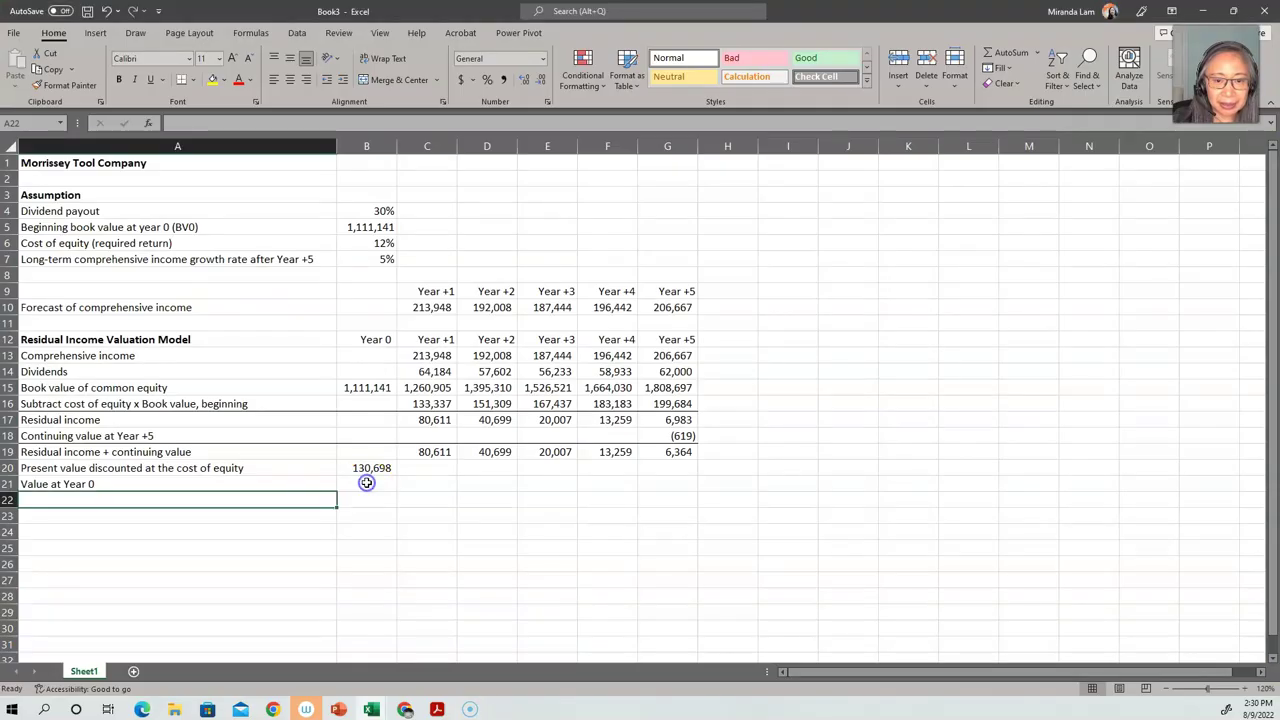
{"action": "left_click", "coordinate": [367, 483]}
{"action": "type", "text": "="}
{"action": "key", "text": "Up"}
{"action": "key", "text": "Up"}
{"action": "key", "text": "Up"}
{"action": "key", "text": "Up"}
{"action": "key", "text": "Up"}
{"action": "key", "text": "Up"}
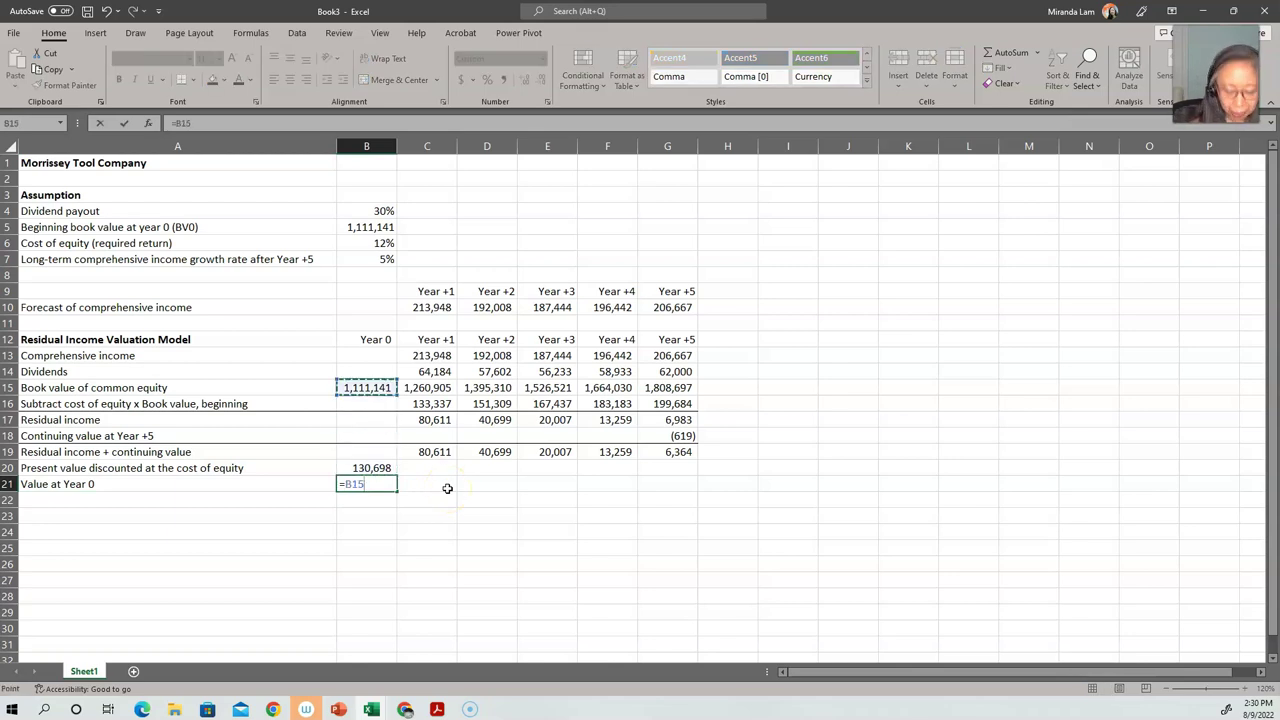
{"action": "type", "text": "+"}
{"action": "key", "text": "Up"}
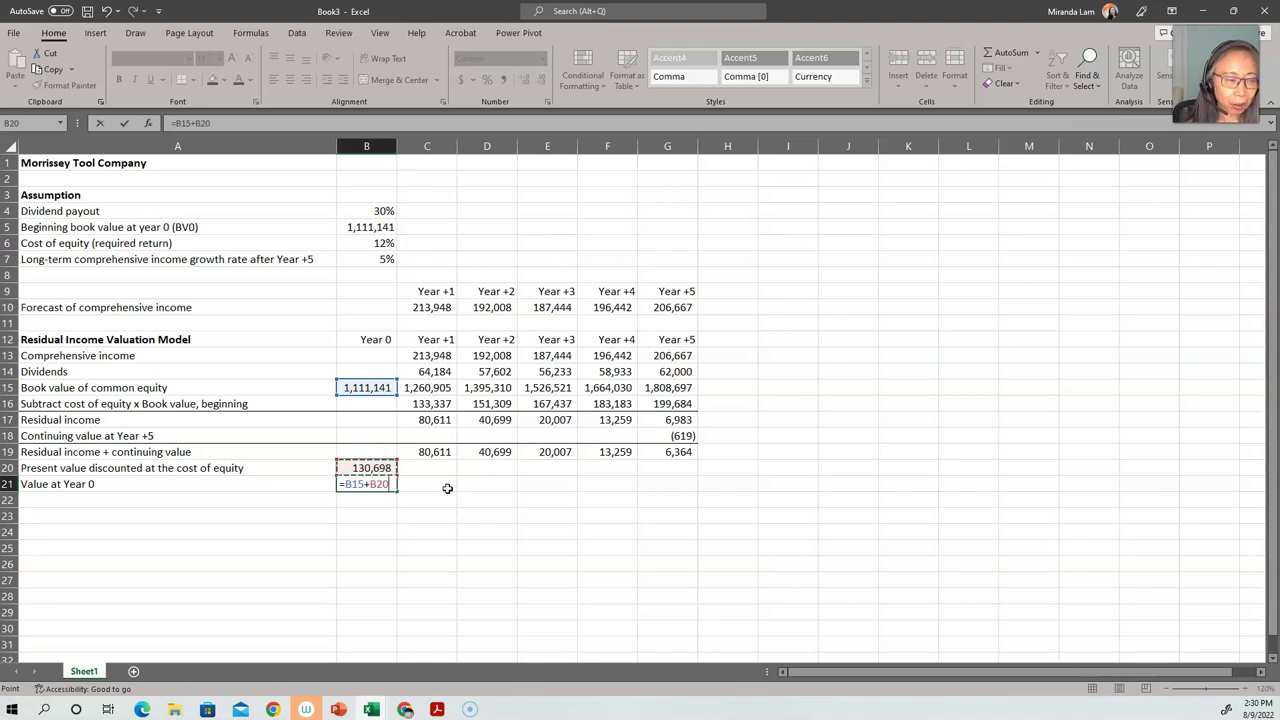
{"action": "key", "text": "Return"}
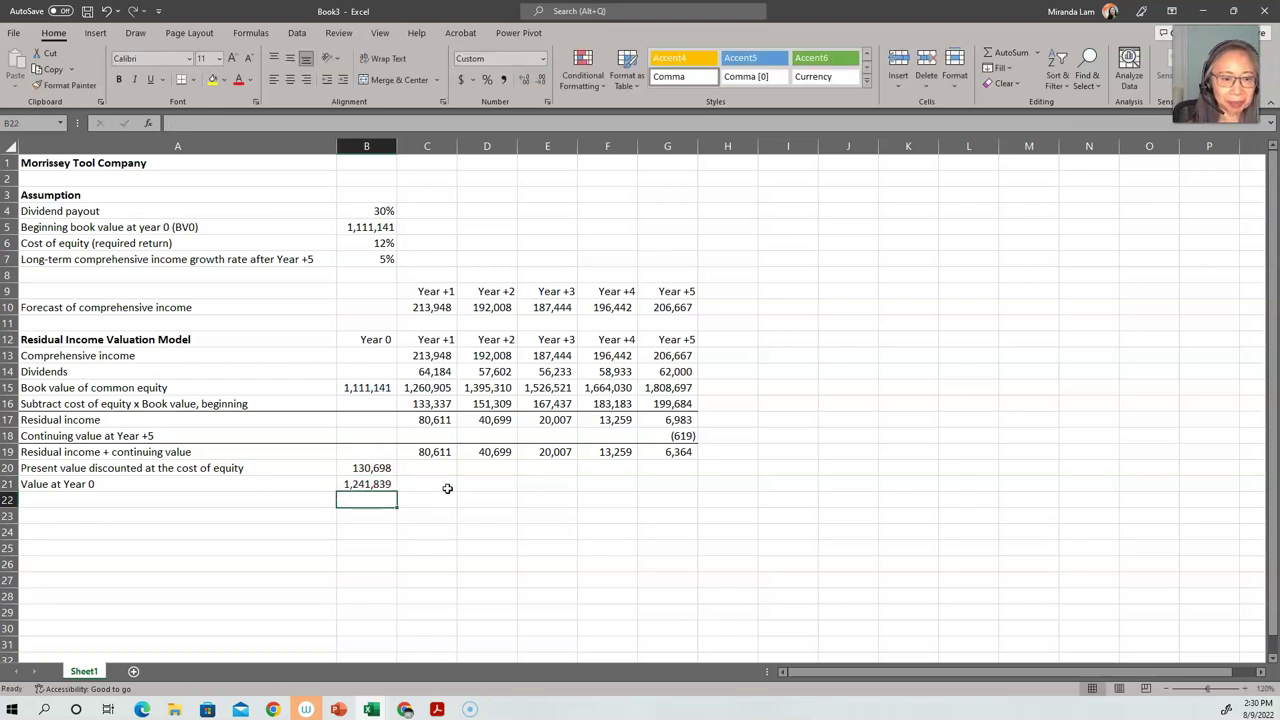
- Add a 'Mid-year adjustment' row with B22 =B21*(1+B6/2), giving 1,316,349
{"action": "key", "text": "Left"}
{"action": "type", "text": "Mid"}
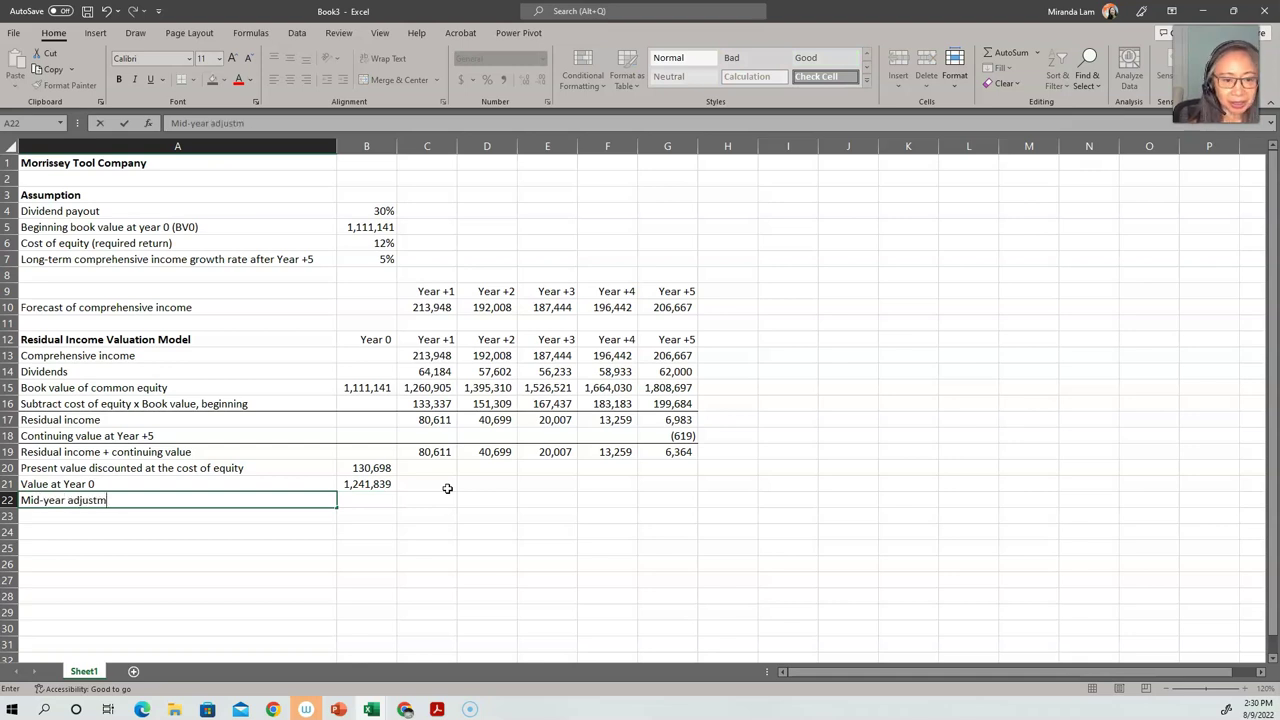
{"action": "key", "text": "Tab"}
{"action": "type", "text": "="}
{"action": "key", "text": "Up"}
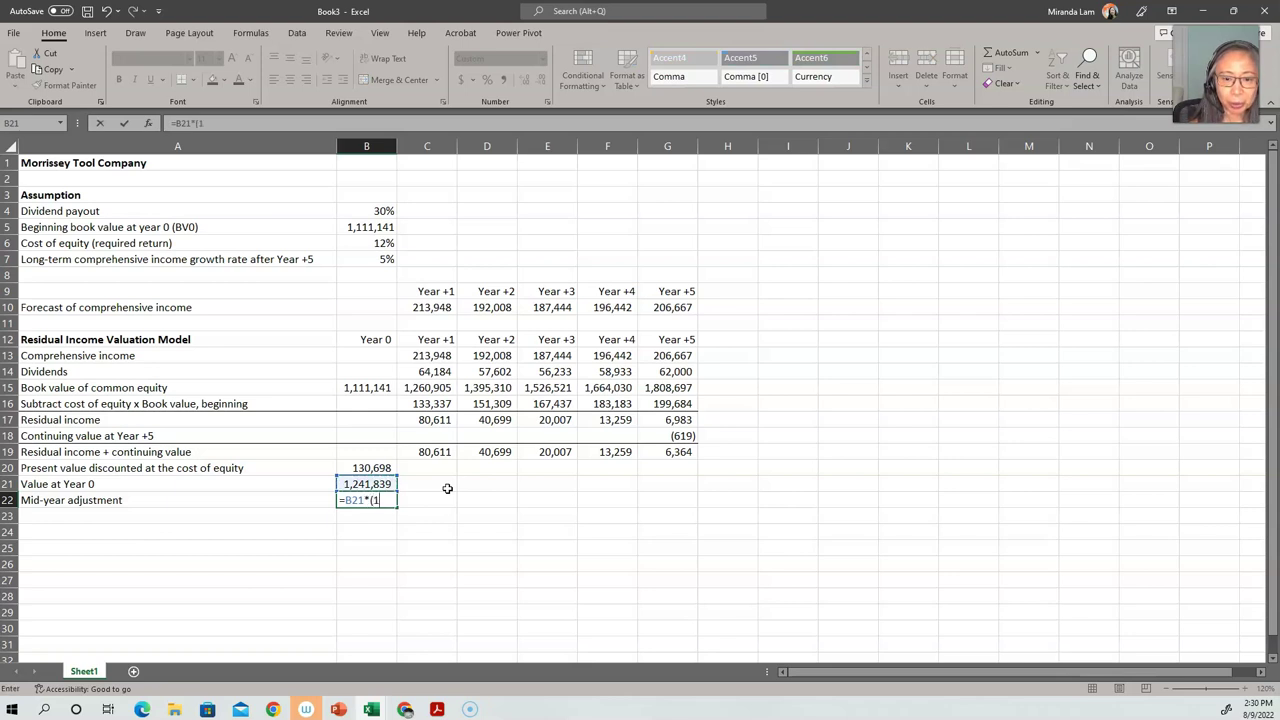
{"action": "type", "text": "*(1+"}
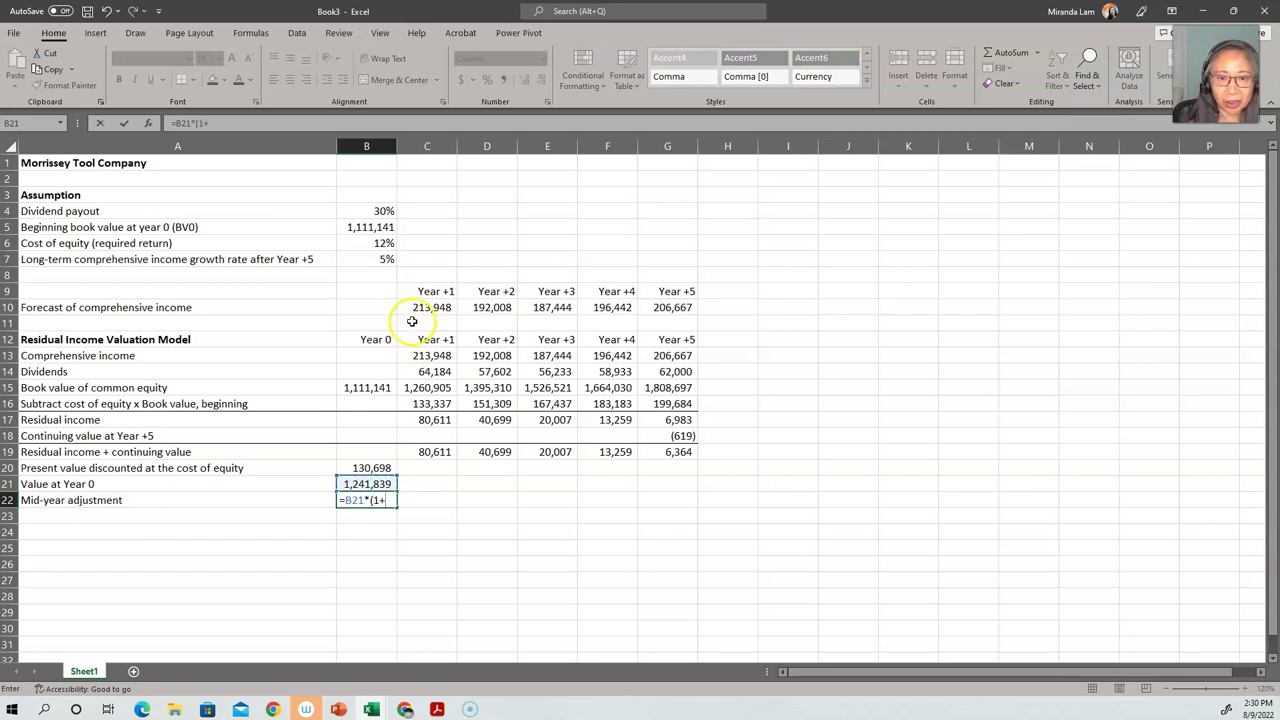
{"action": "left_click", "coordinate": [382, 246]}
{"action": "type", "text": "/2)"}
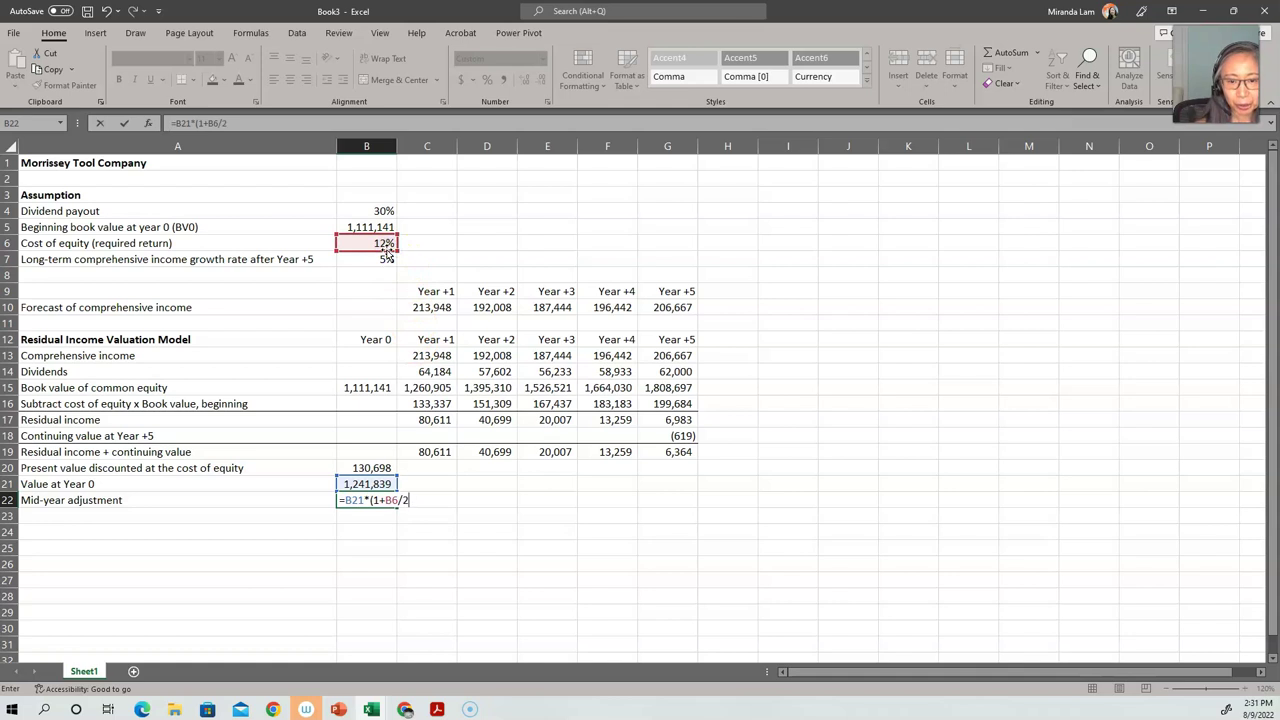
{"action": "key", "text": "Return"}
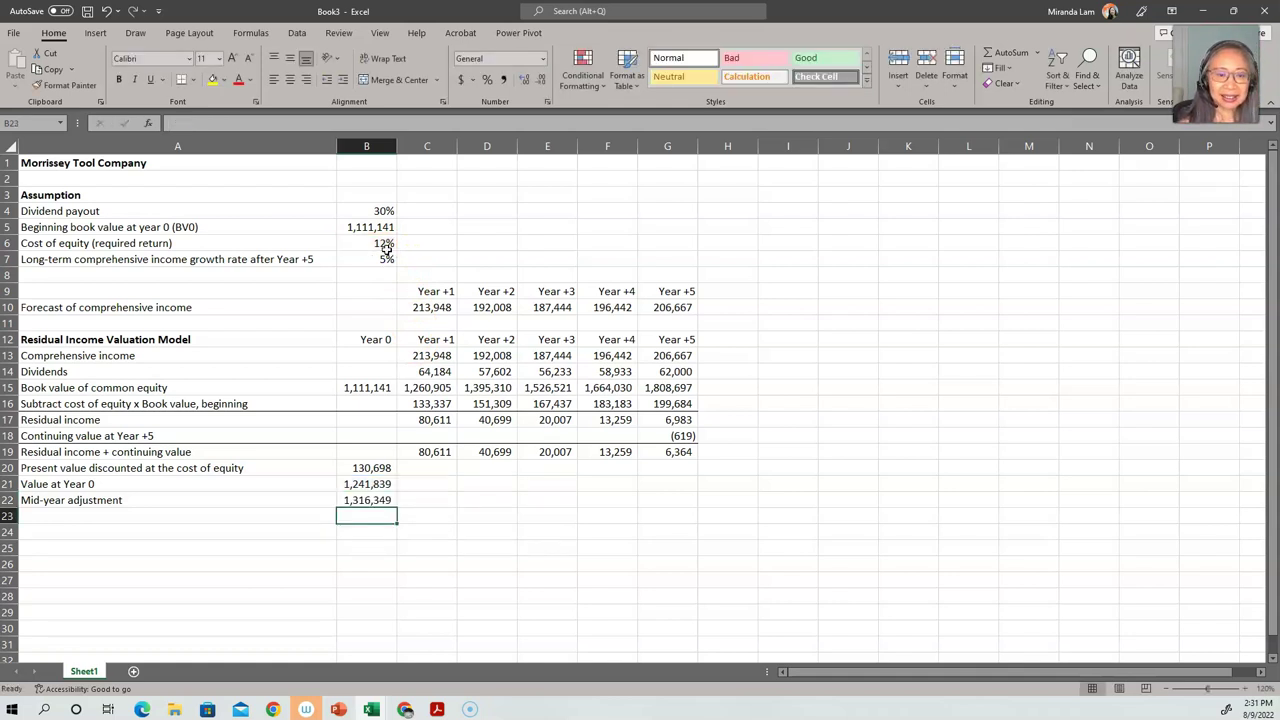
{"action": "left_click", "coordinate": [46, 671]}
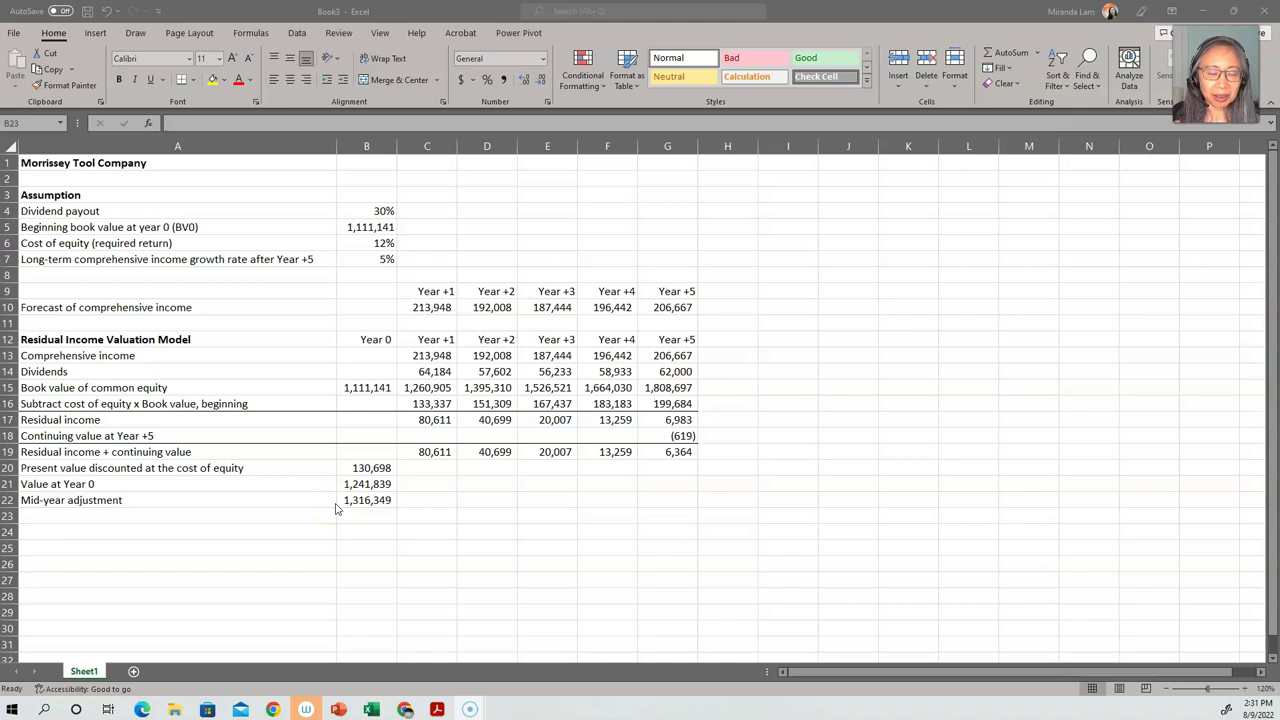
{"action": "left_click", "coordinate": [810, 534]}
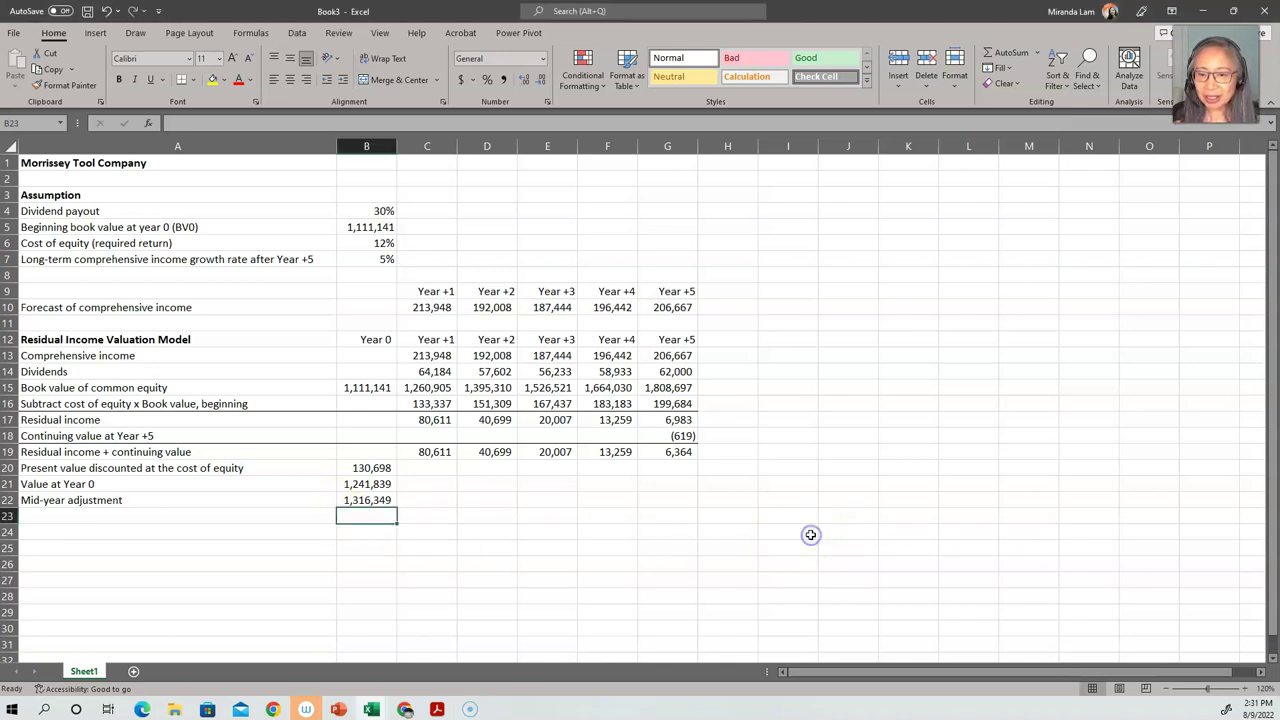
- Add a 'Sensitivity analysis' heading and a 'Long-term growth rate' row label
{"action": "type", "text": "Sensitivit"}
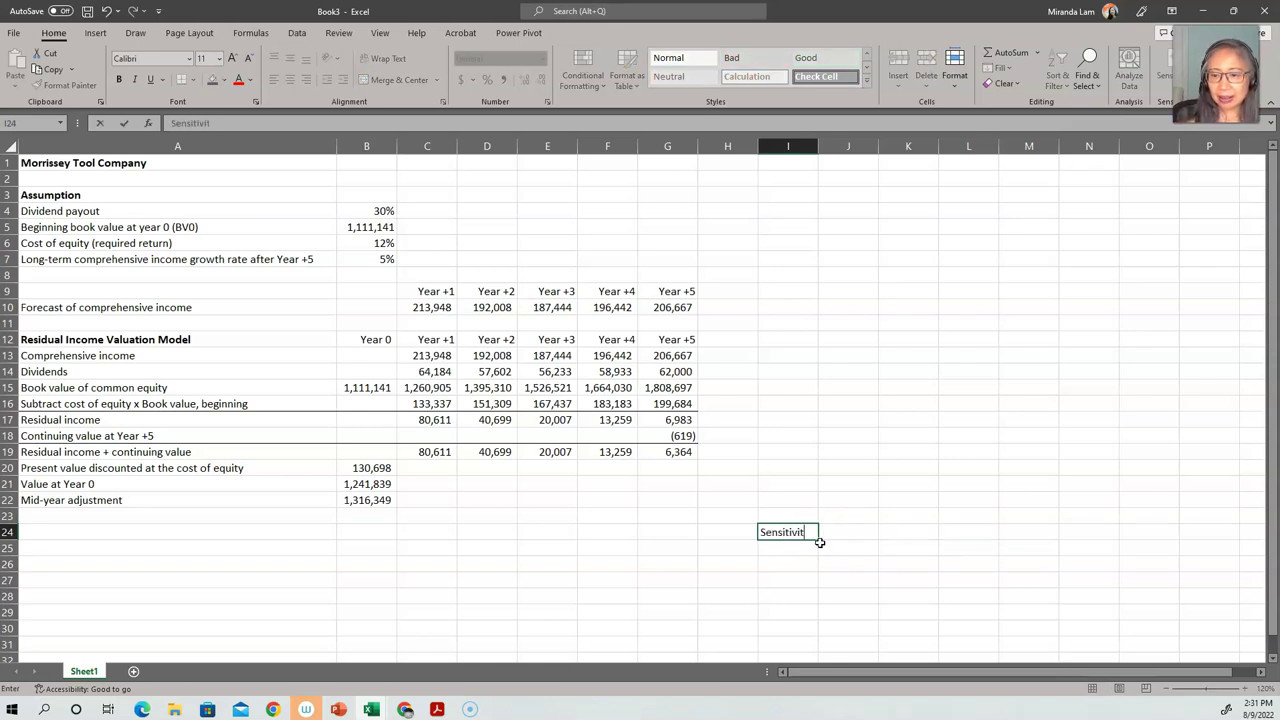
{"action": "type", "text": "y analysis"}
{"action": "key", "text": "Return"}
{"action": "key", "text": "Return"}
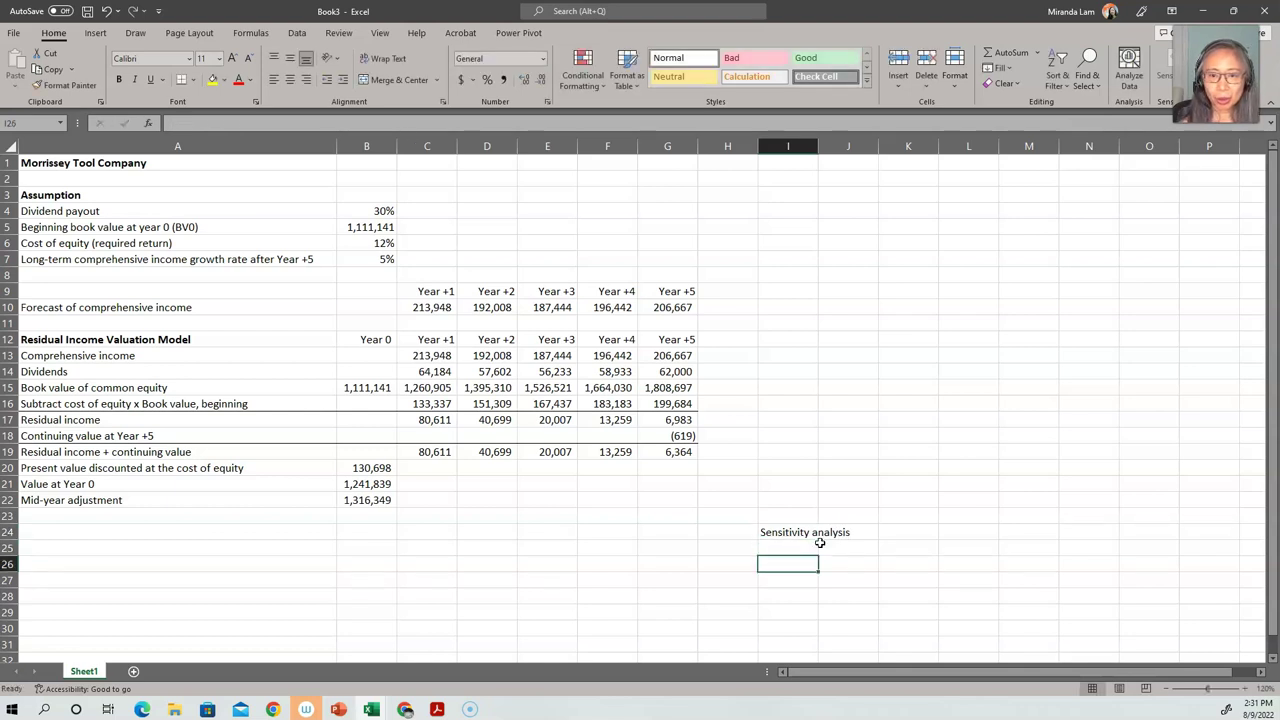
{"action": "key", "text": "Left"}
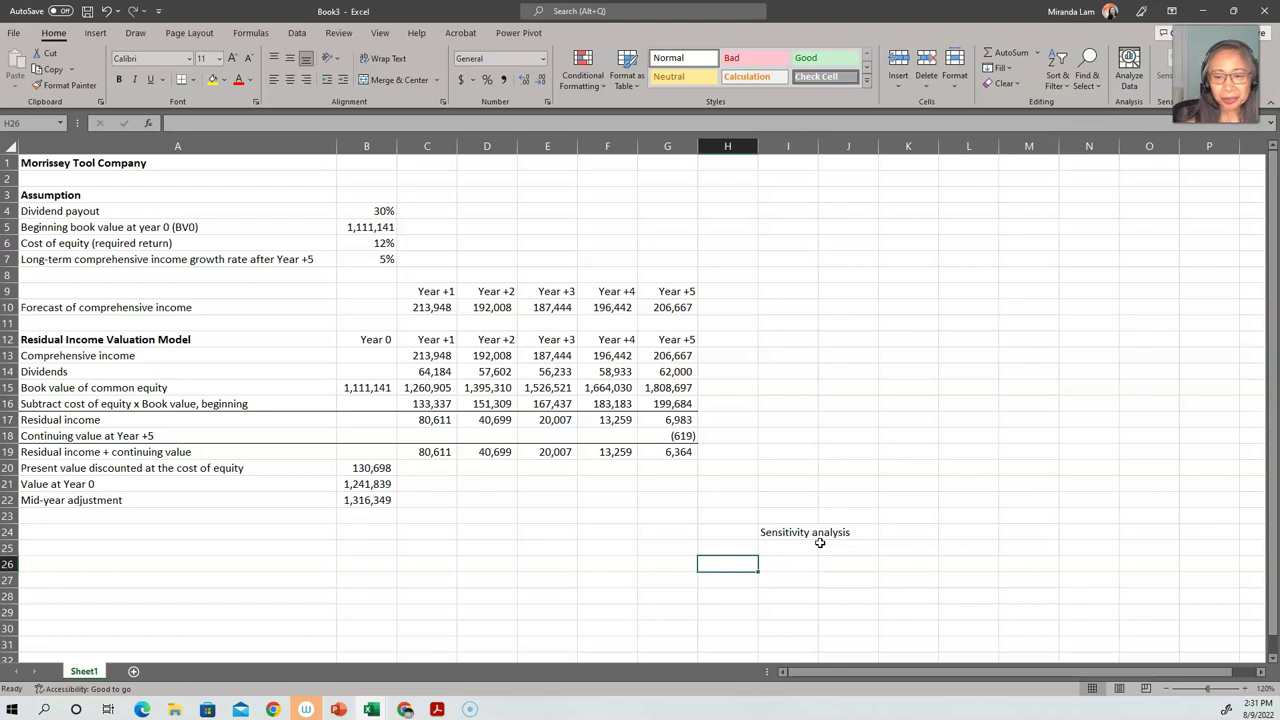
{"action": "type", "text": "Long-term g"}
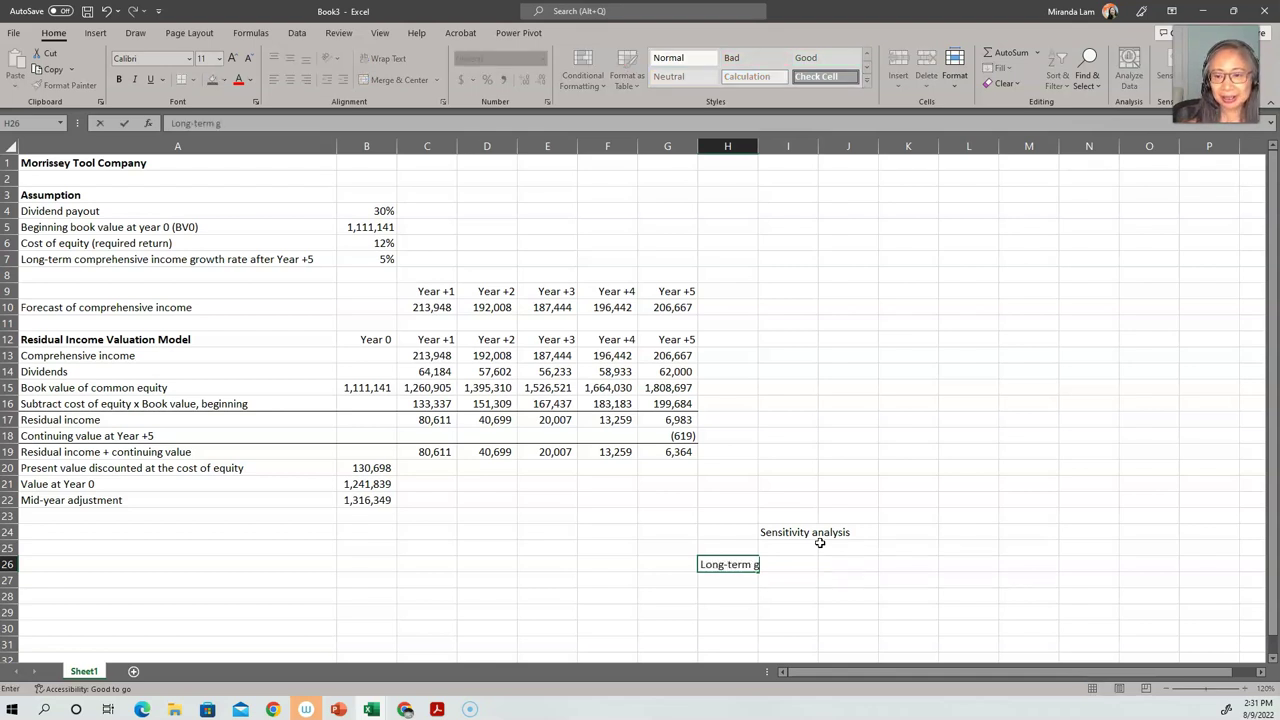
{"action": "type", "text": "rowth rate"}
{"action": "key", "text": "Right"}
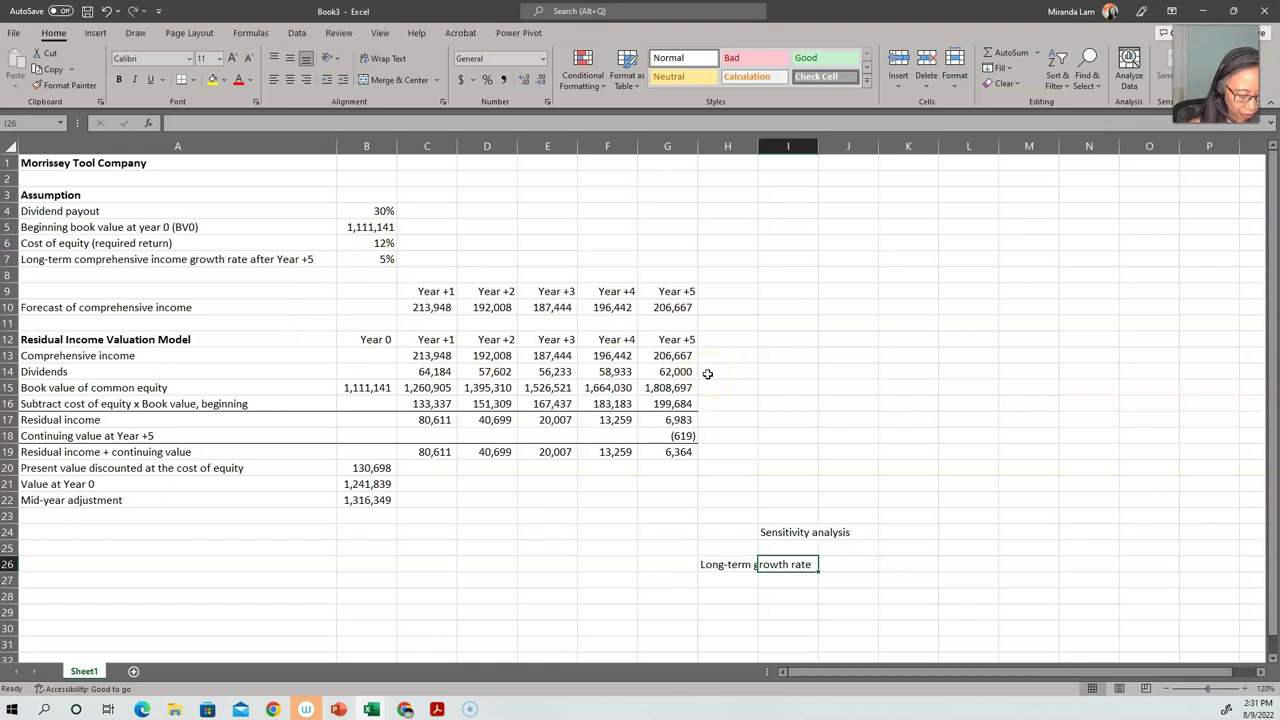
- Enter growth rates 3%, 4%, 5%, 6% and 7% down column I
{"action": "type", "text": "3%"}
{"action": "key", "text": "Return"}
{"action": "type", "text": "4%"}
{"action": "key", "text": "Return"}
{"action": "type", "text": "5%"}
{"action": "key", "text": "Return"}
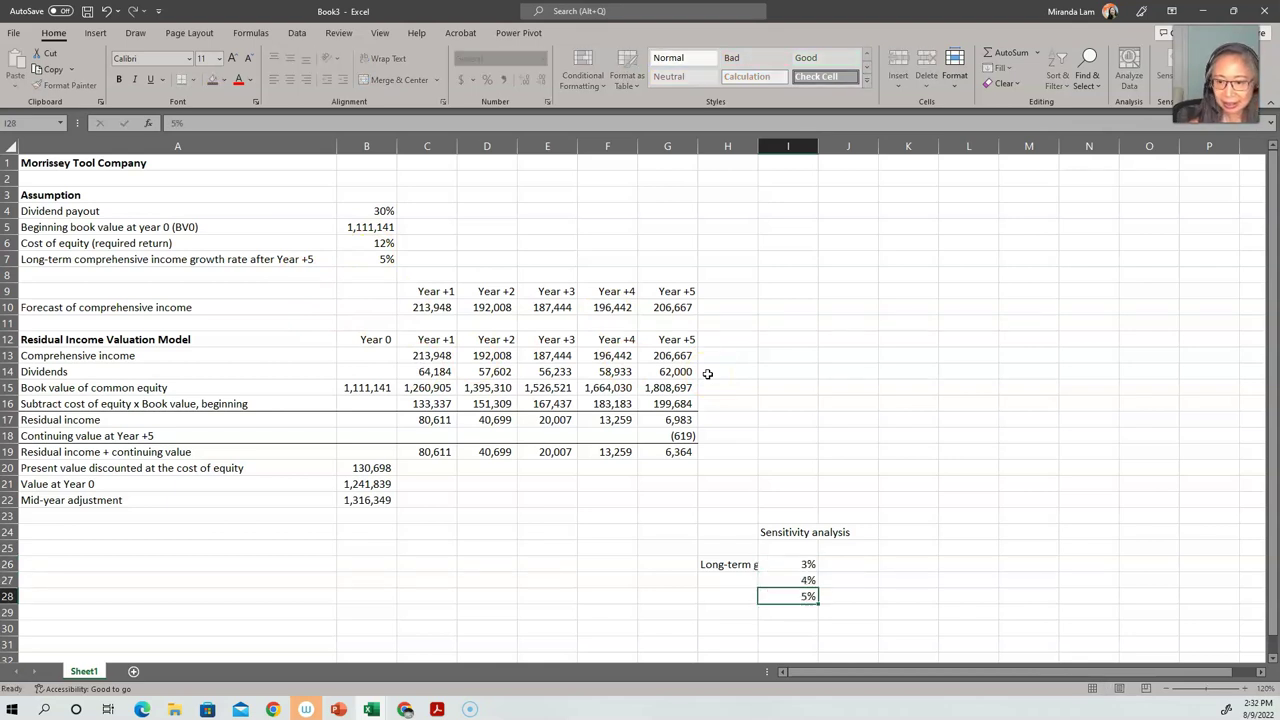
{"action": "type", "text": "6%"}
{"action": "key", "text": "Return"}
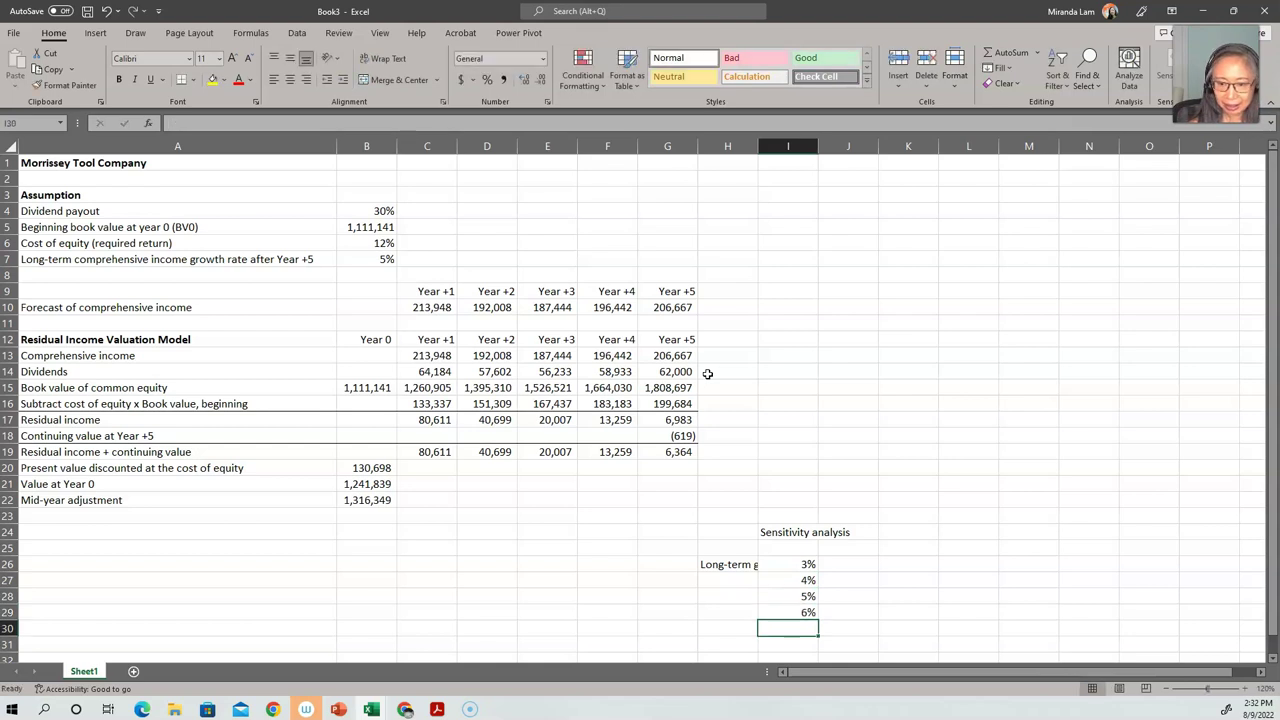
{"action": "type", "text": "7%"}
{"action": "key", "text": "Up"}
{"action": "key", "text": "Up"}
{"action": "key", "text": "Up"}
{"action": "key", "text": "Up"}
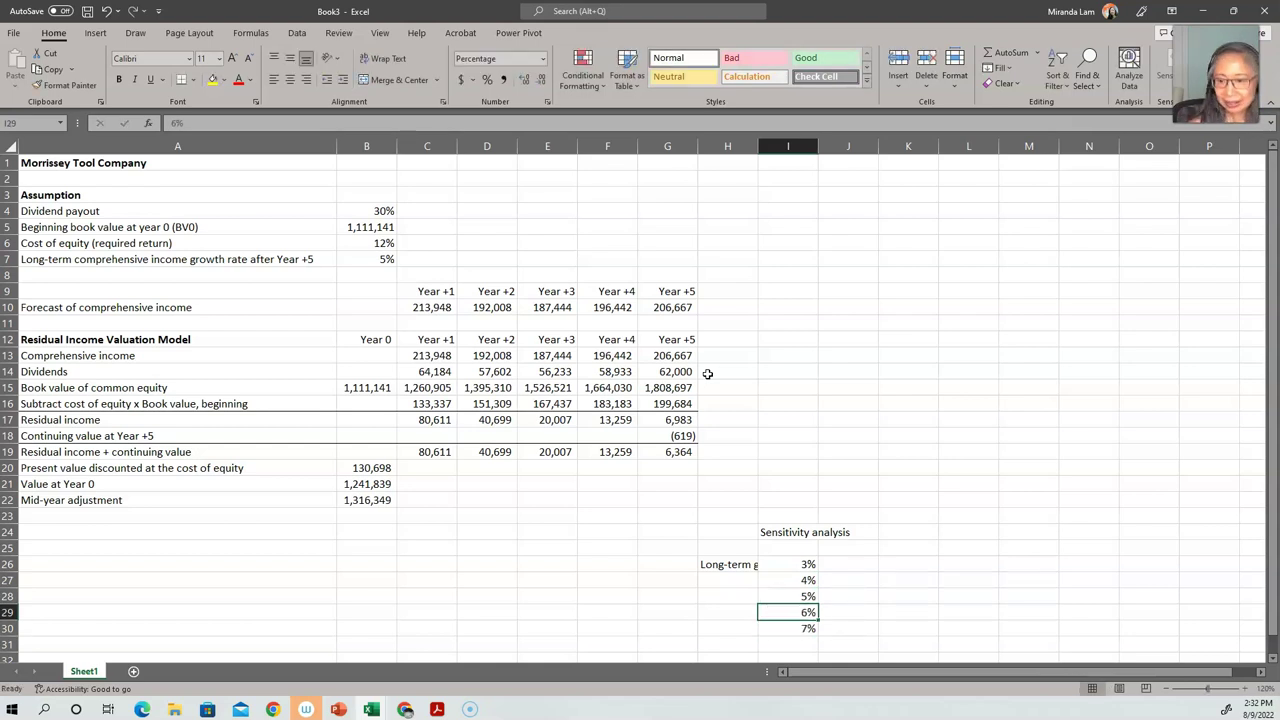
- Label the top axis 'Cost of equity' in J24
{"action": "key", "text": "Up"}
{"action": "key", "text": "Right"}
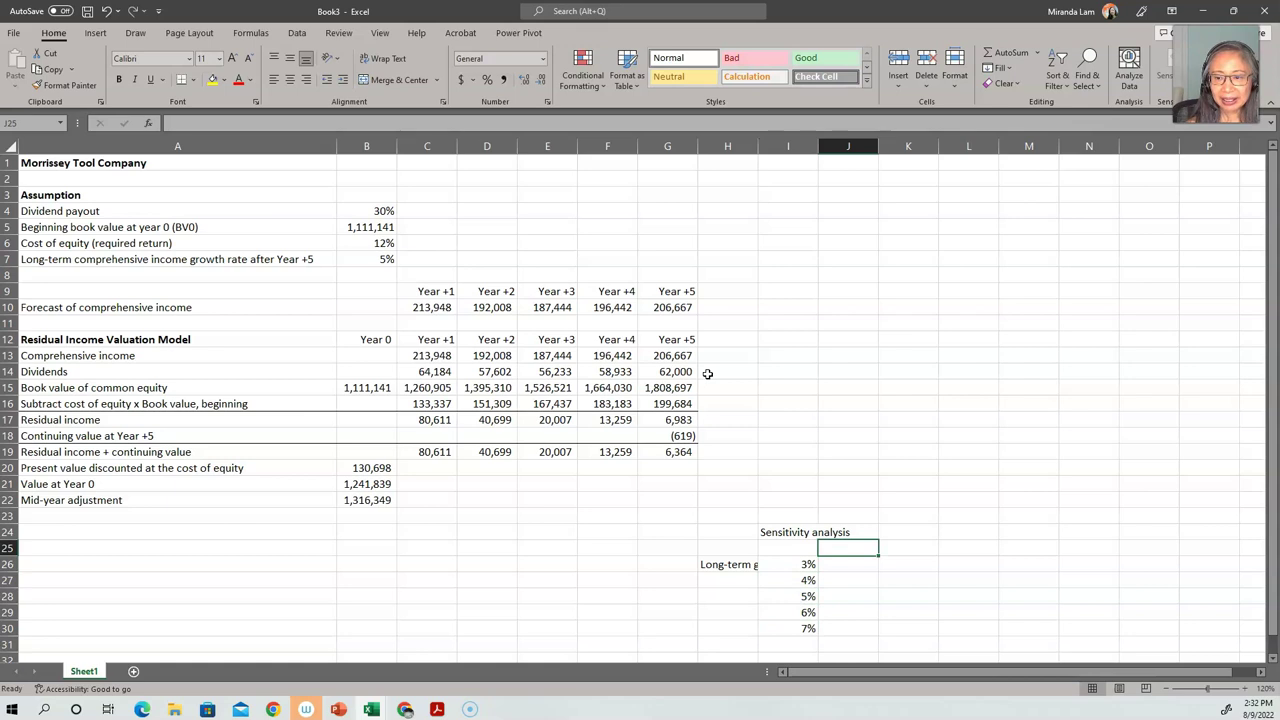
{"action": "key", "text": "Up"}
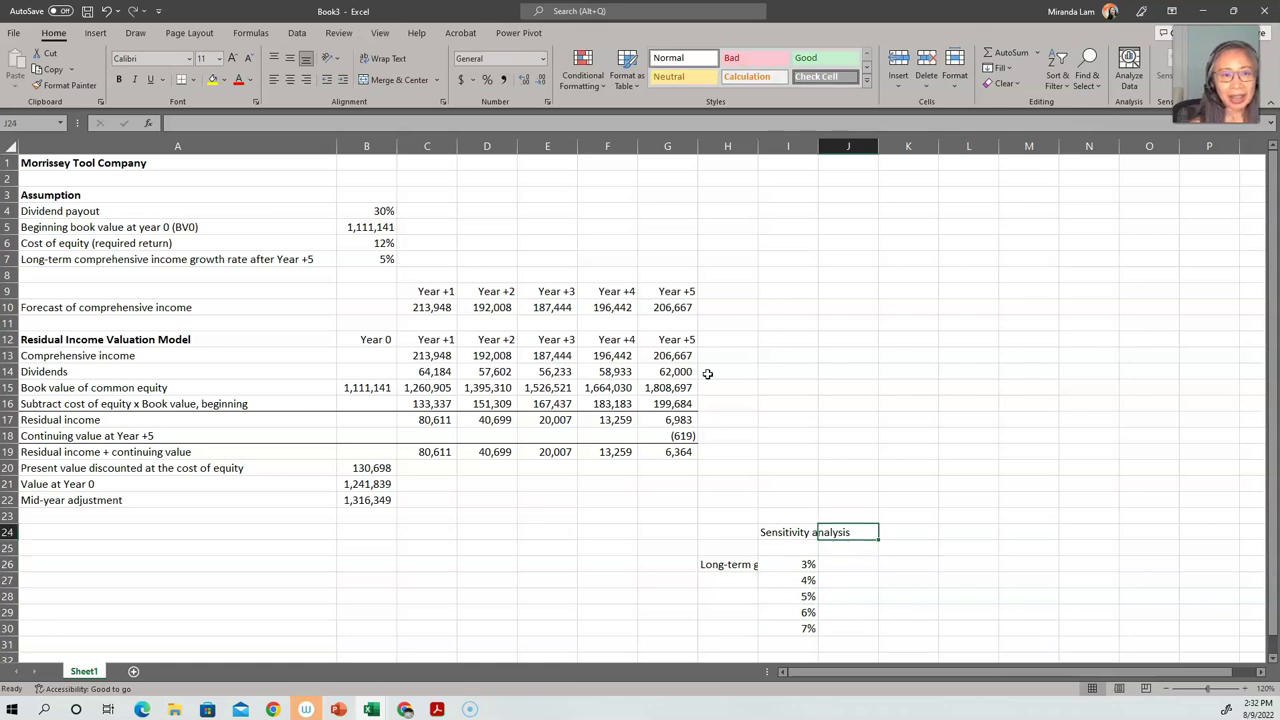
{"action": "type", "text": "Cost equ"}
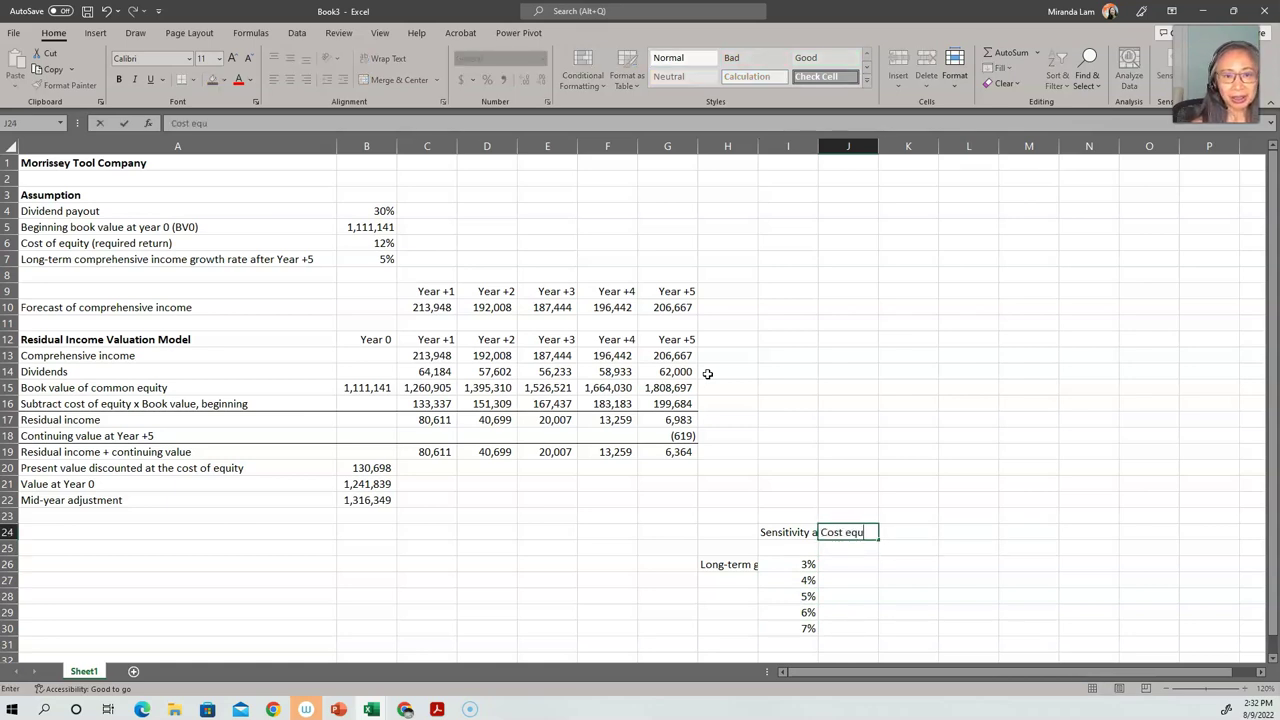
{"action": "type", "text": "ity"}
{"action": "key", "text": "F2"}
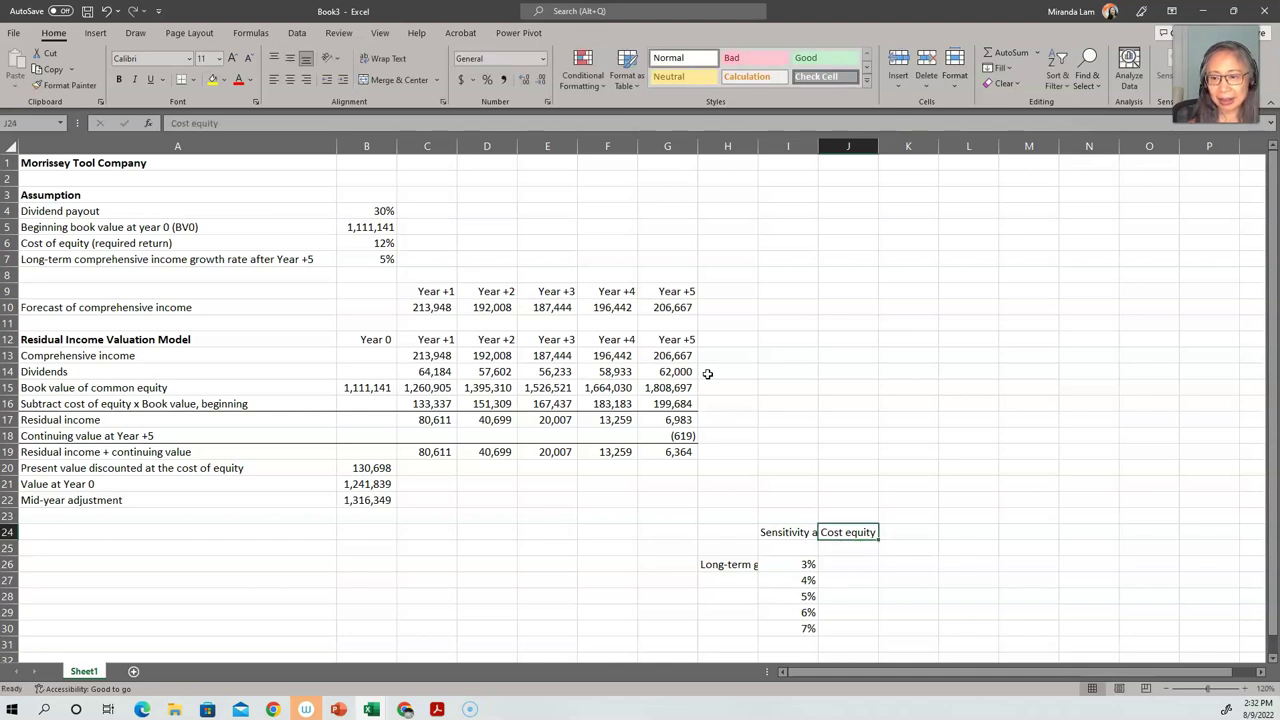
{"action": "key", "text": "ctrl+shift+Left"}
{"action": "key", "text": "Left"}
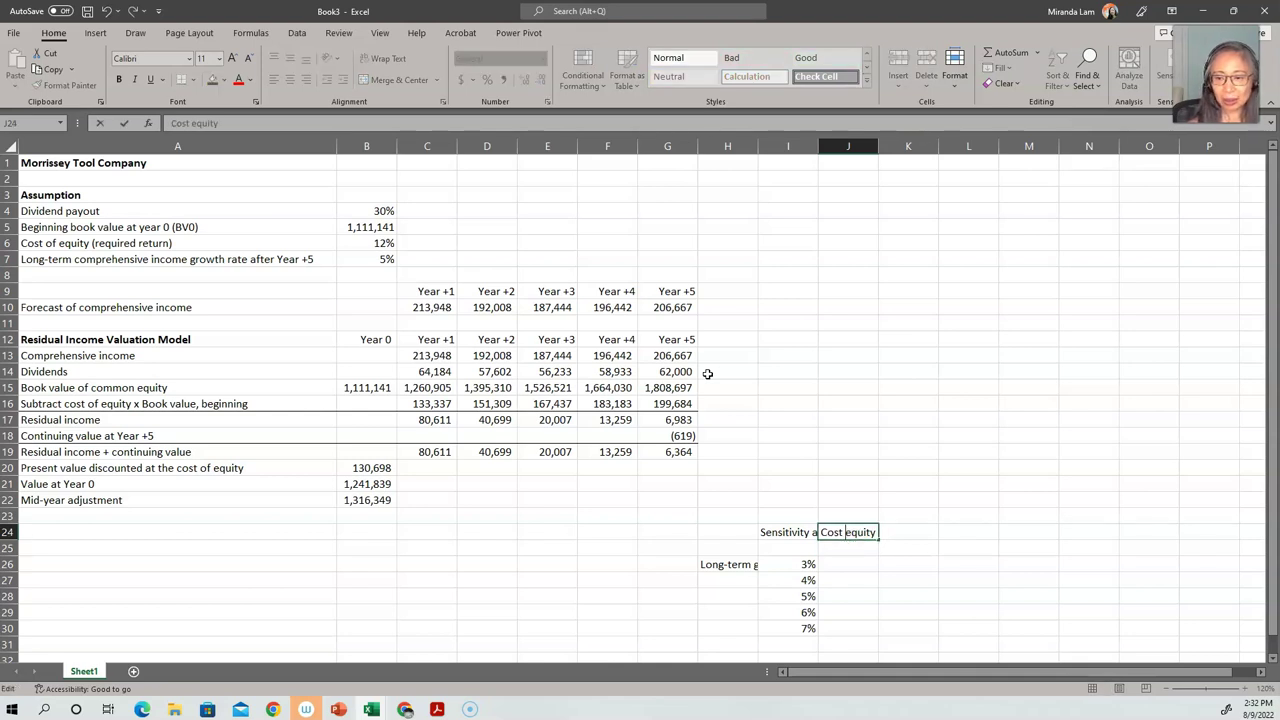
{"action": "type", "text": "of"}
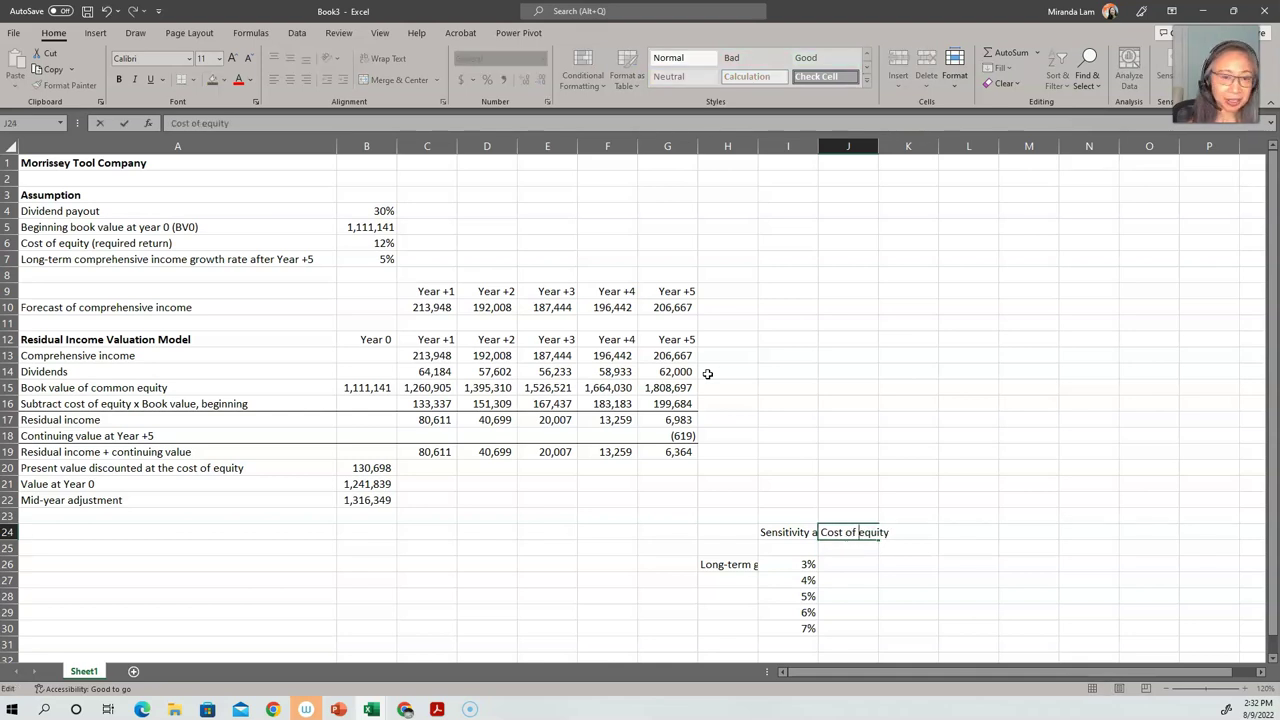
{"action": "key", "text": "Return"}
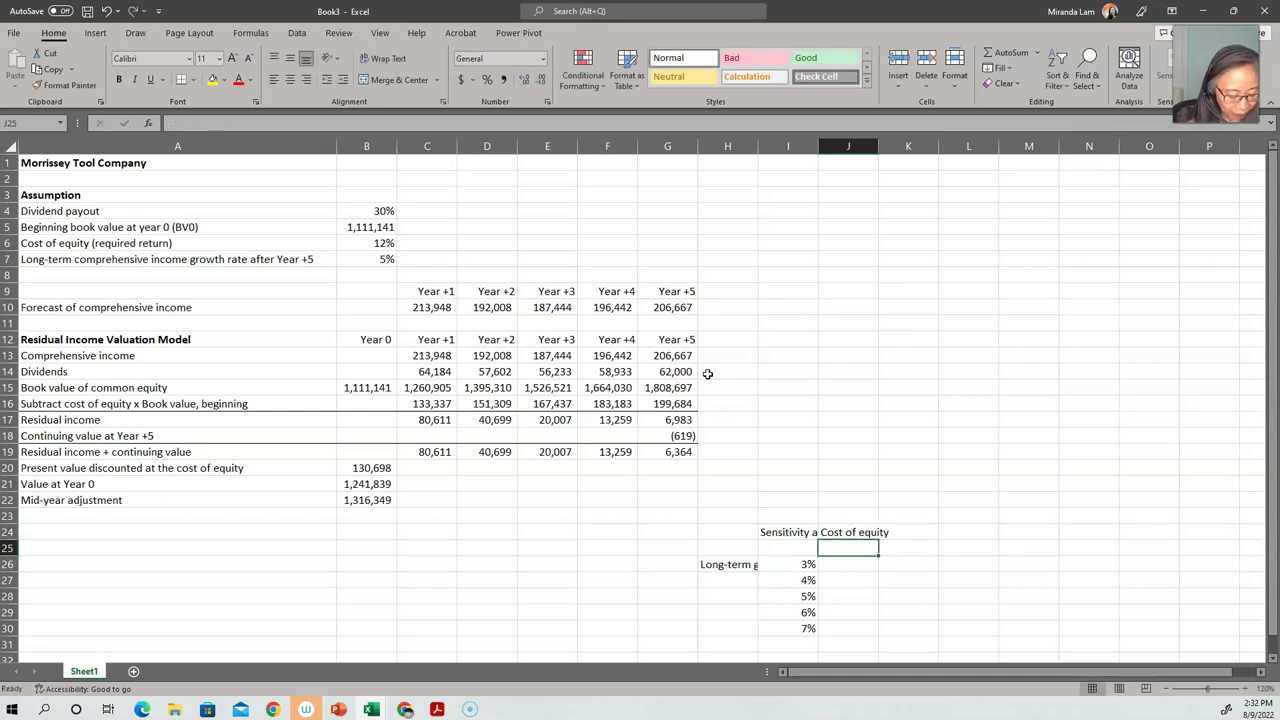
- Fill J25:O25 with cost of equity rates 10% to 15%, correcting the mistyped 14%
{"action": "type", "text": "10%"}
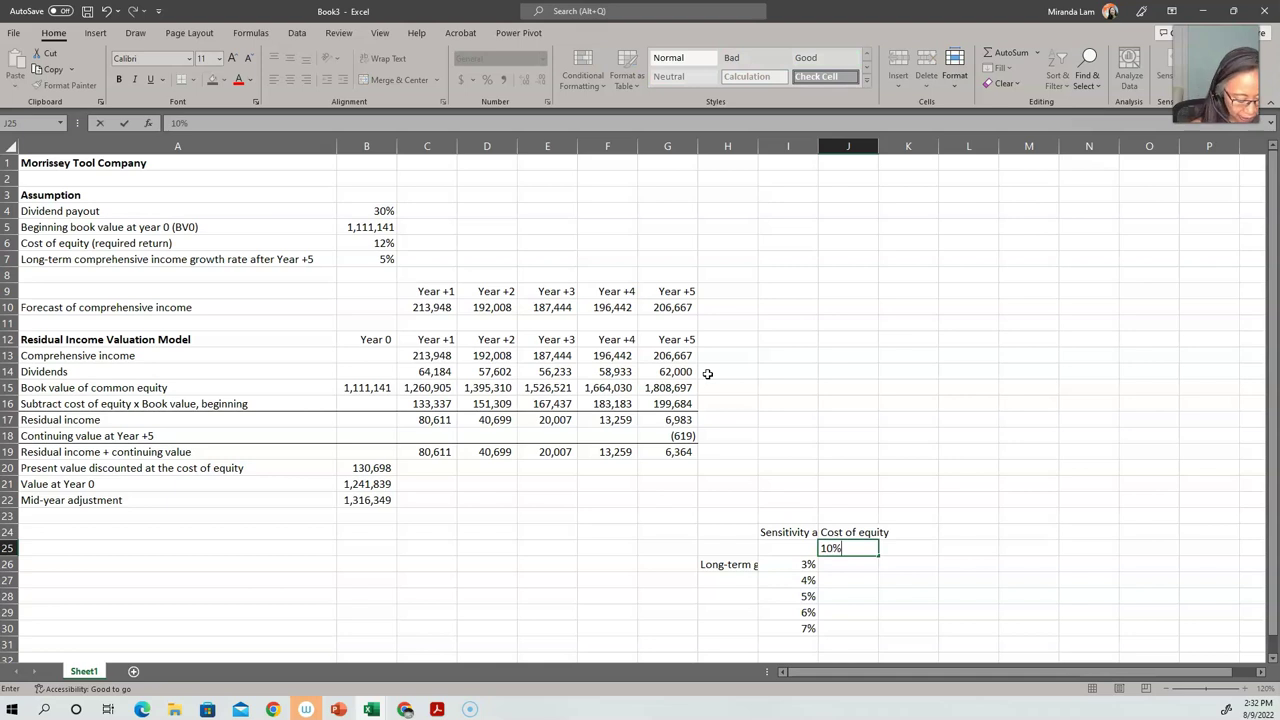
{"action": "key", "text": "Tab"}
{"action": "type", "text": "11%"}
{"action": "key", "text": "Tab"}
{"action": "type", "text": "12"}
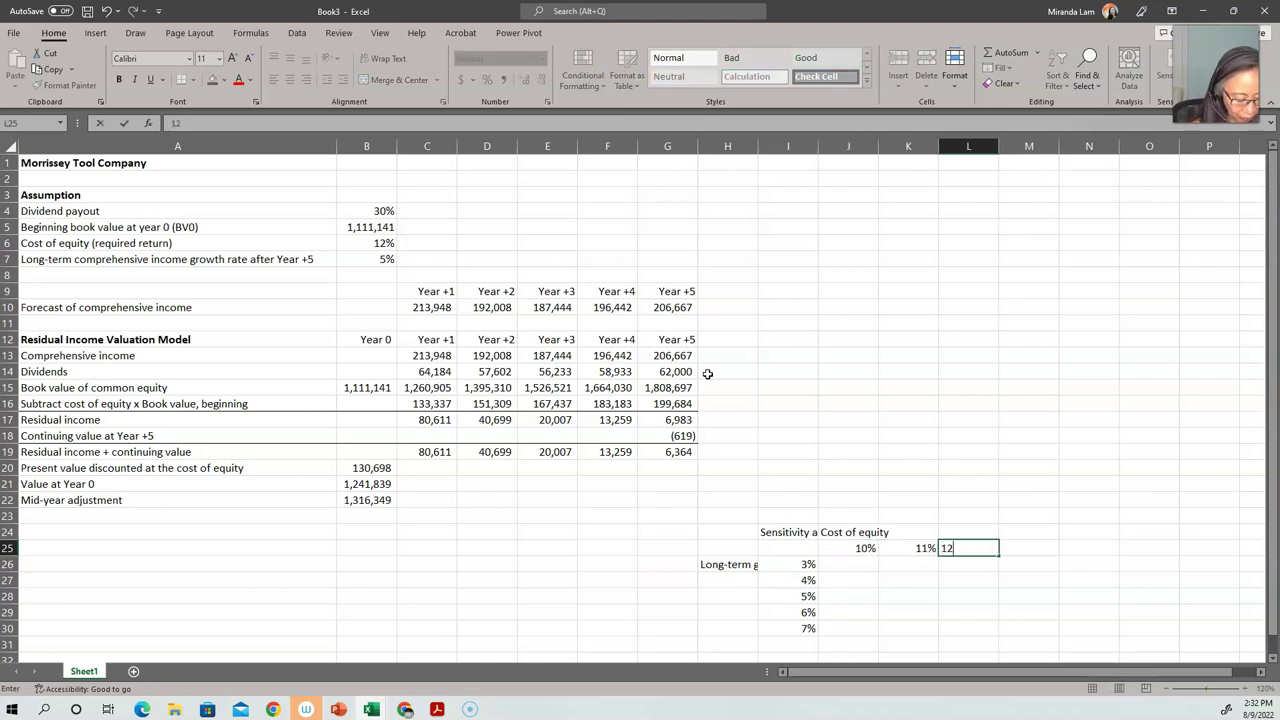
{"action": "type", "text": "%"}
{"action": "key", "text": "Tab"}
{"action": "type", "text": "13%"}
{"action": "key", "text": "Tab"}
{"action": "type", "text": "1"}
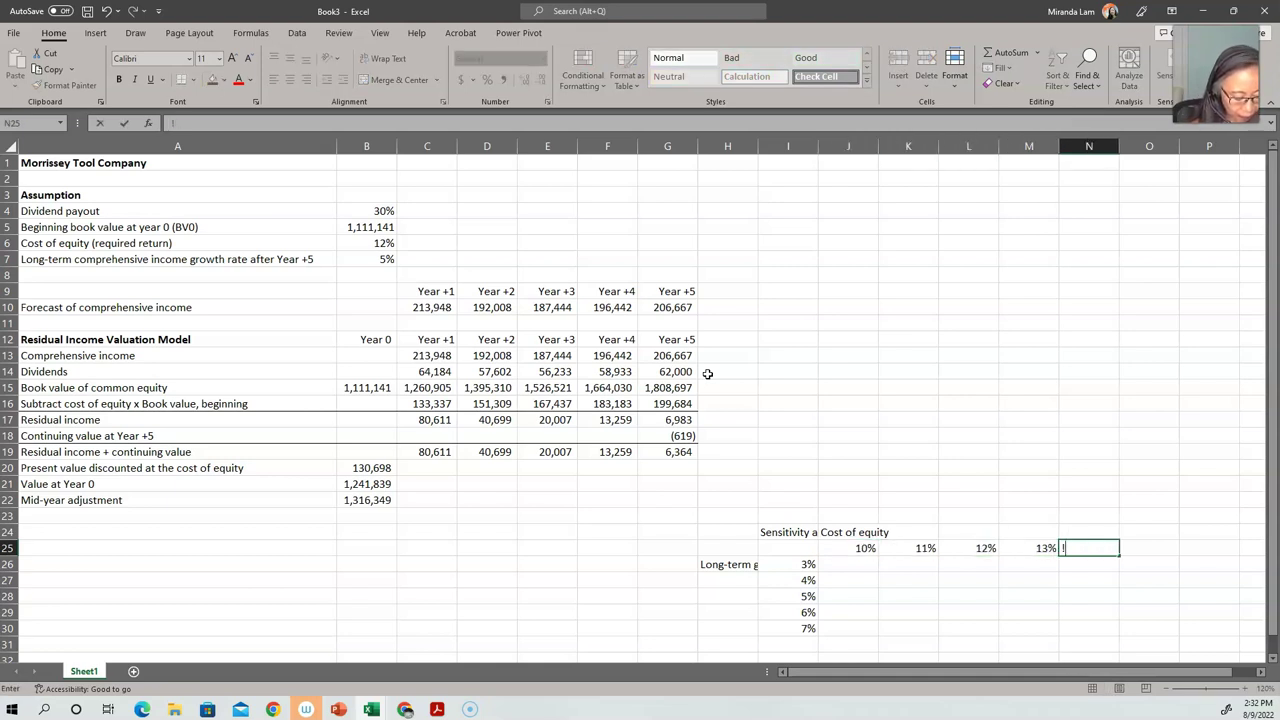
{"action": "type", "text": "14%"}
{"action": "key", "text": "Tab"}
{"action": "type", "text": "1"}
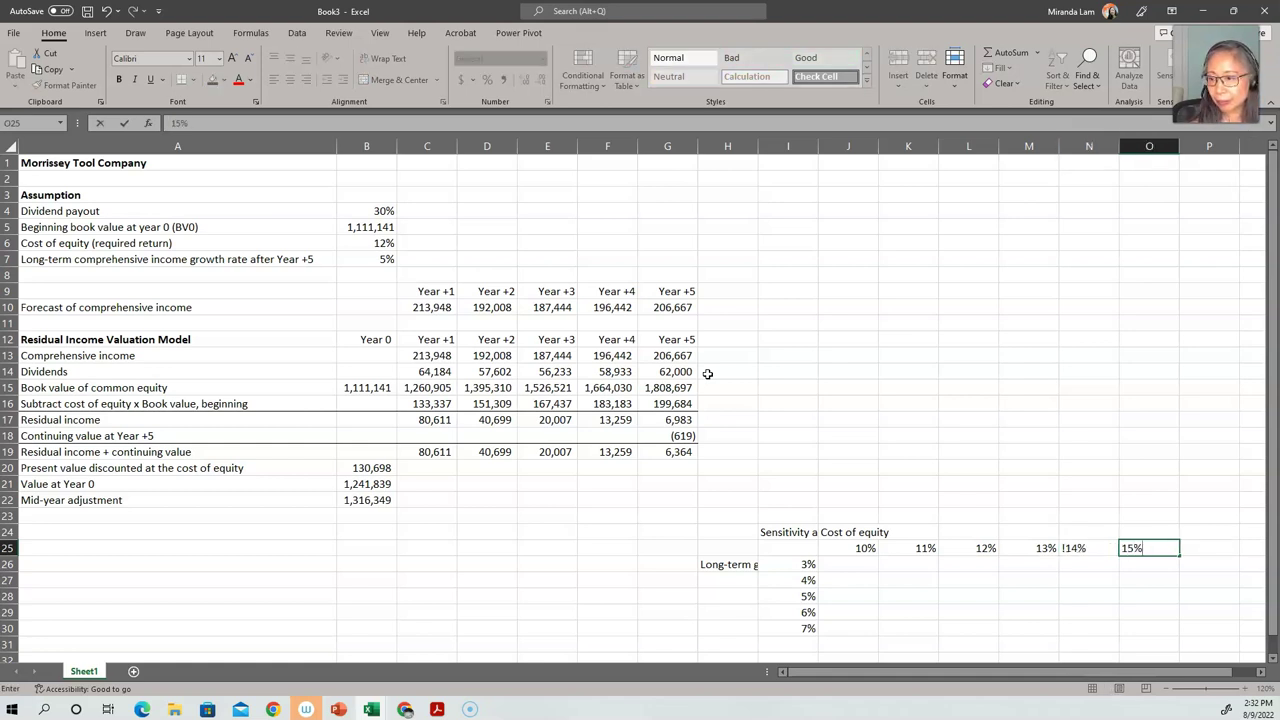
{"action": "key", "text": "Left"}
{"action": "type", "text": "14"}
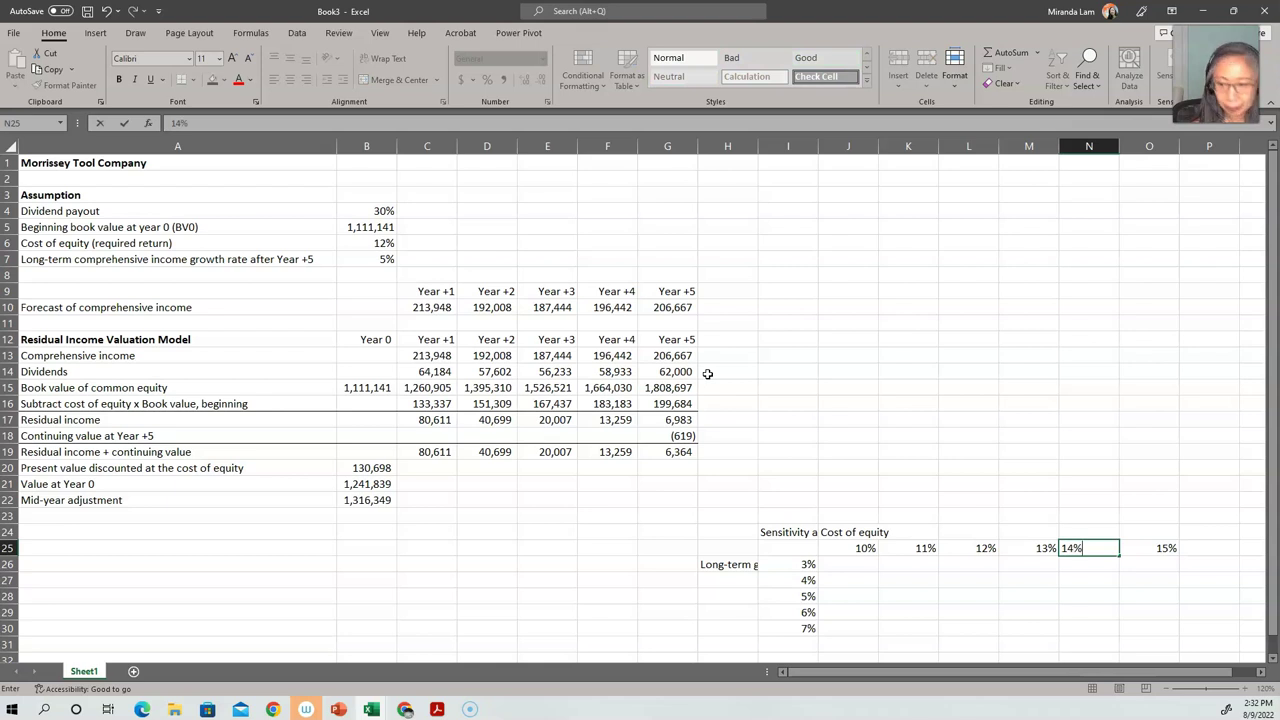
{"action": "key", "text": "Left"}
{"action": "key", "text": "Left"}
{"action": "key", "text": "Left"}
{"action": "key", "text": "Left"}
{"action": "key", "text": "Left"}
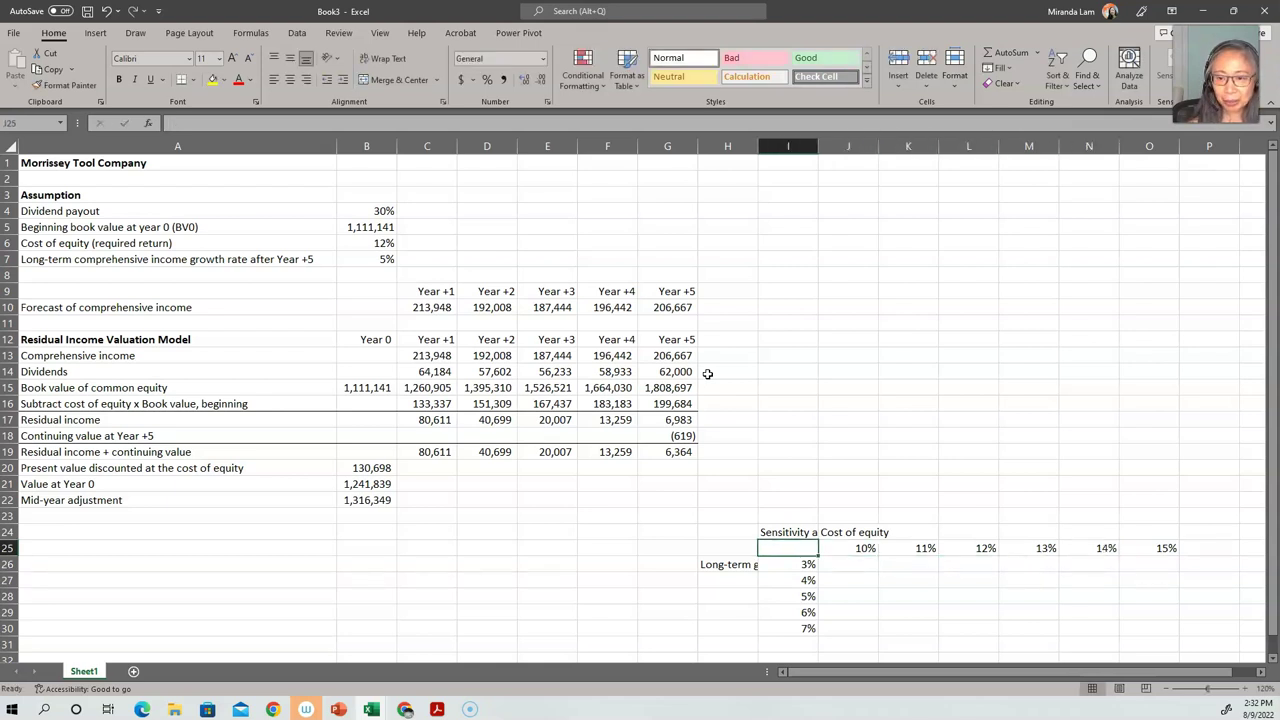
- Link corner cell I25 to the mid-year adjusted value with =B22 and select I25:O30
{"action": "type", "text": "="}
{"action": "key", "text": "Left"}
{"action": "key", "text": "Left"}
{"action": "key", "text": "Left"}
{"action": "key", "text": "Left"}
{"action": "key", "text": "Left"}
{"action": "key", "text": "Left"}
{"action": "key", "text": "Left"}
{"action": "key", "text": "Up"}
{"action": "key", "text": "Up"}
{"action": "key", "text": "Up"}
{"action": "key", "text": "Return"}
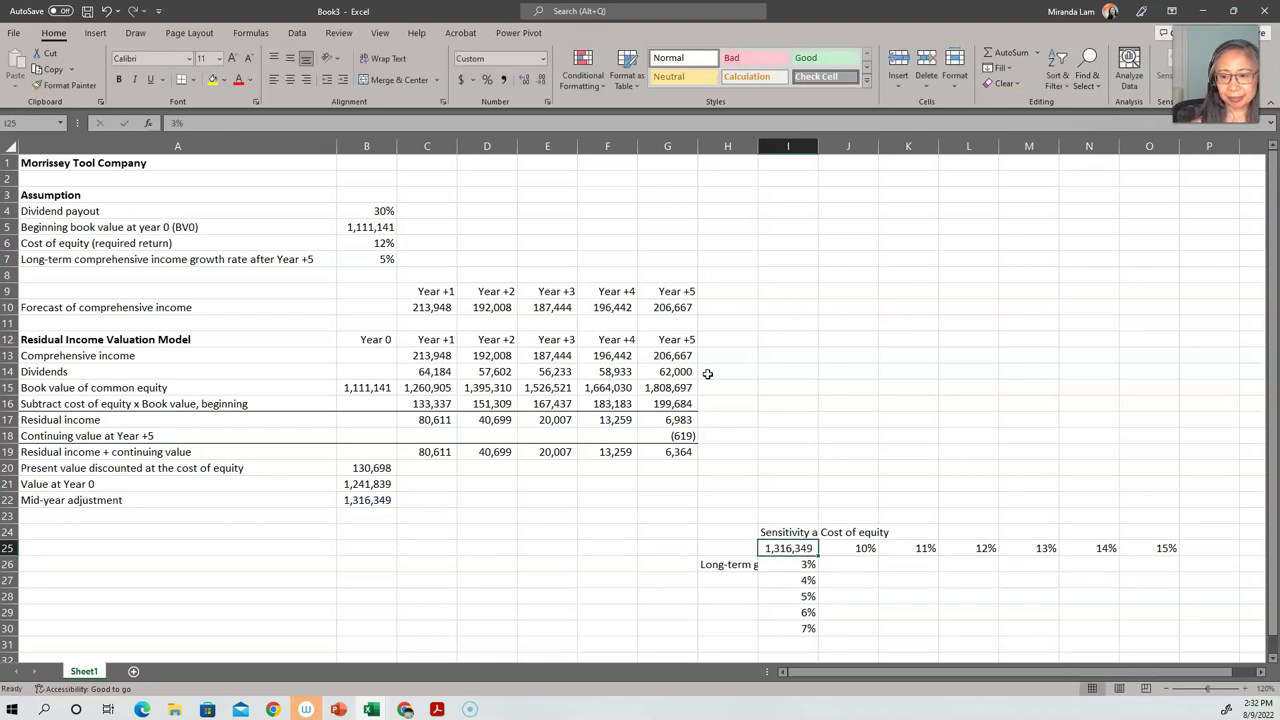
{"action": "key", "text": "shift+Down"}
{"action": "key", "text": "shift+Down"}
{"action": "key", "text": "shift+Down"}
{"action": "key", "text": "shift+Down"}
{"action": "key", "text": "shift+Down"}
{"action": "key", "text": "shift+Right"}
{"action": "key", "text": "shift+Right"}
{"action": "key", "text": "shift+Right"}
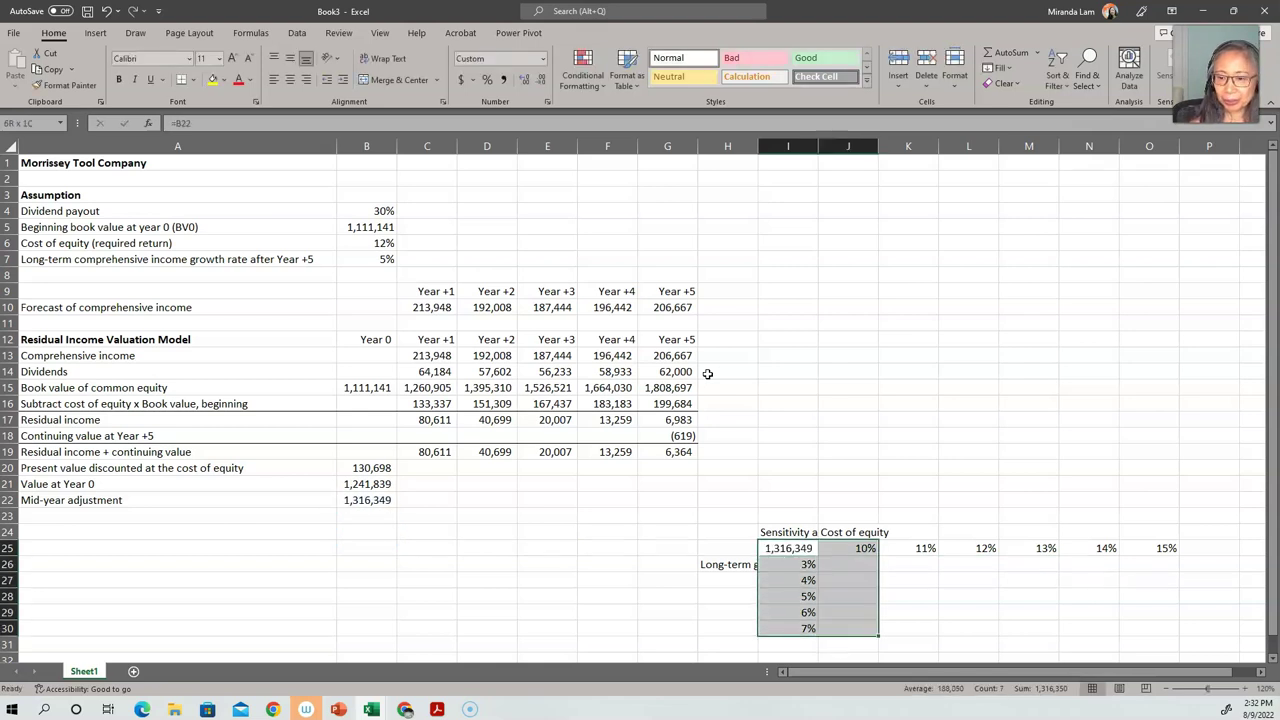
{"action": "key", "text": "shift+Right"}
{"action": "key", "text": "shift+Right"}
{"action": "key", "text": "shift+Right"}
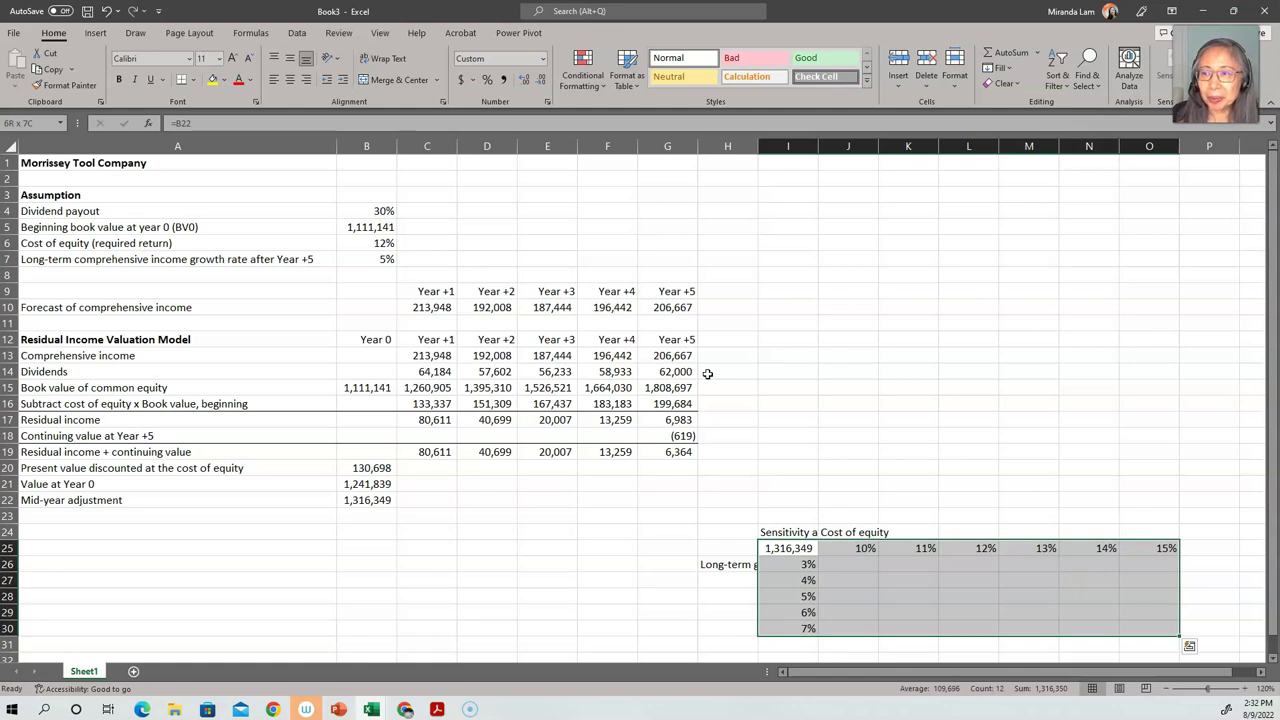
- Build a two-way Data Table with row input $B$6 and column input $B$7
{"action": "left_click", "coordinate": [299, 36]}
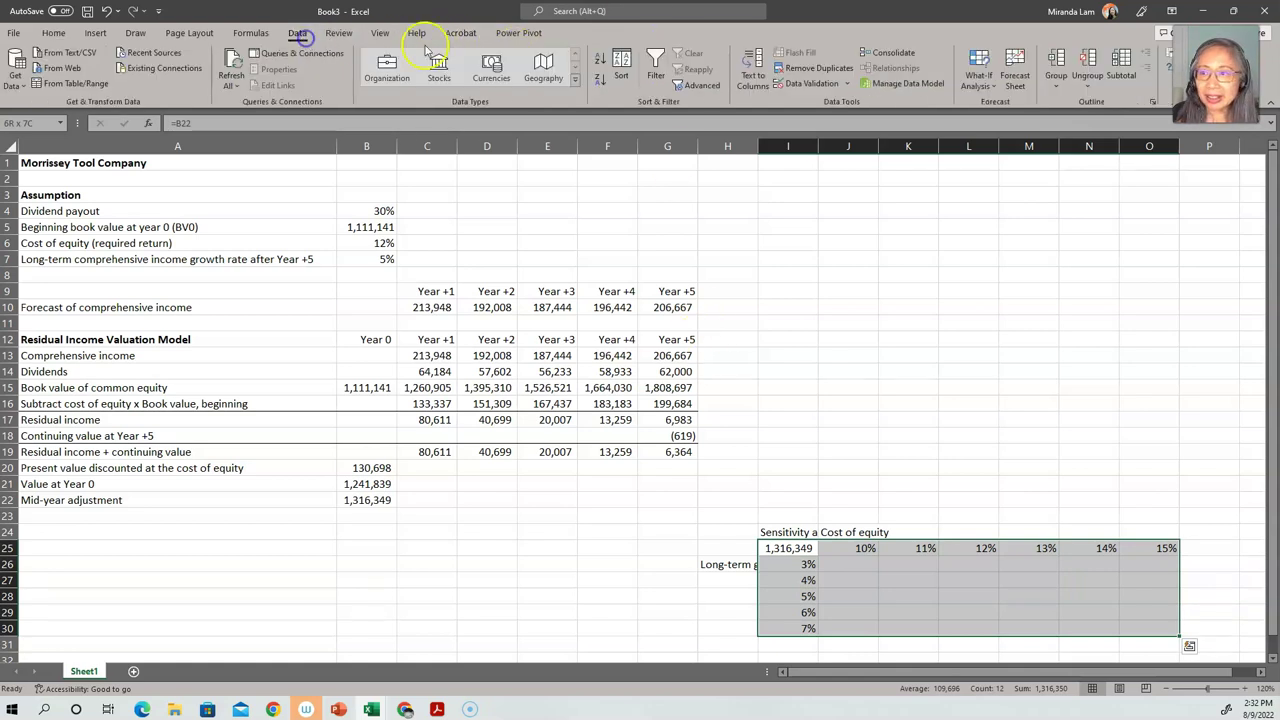
{"action": "left_click", "coordinate": [984, 84]}
{"action": "left_click", "coordinate": [1008, 140]}
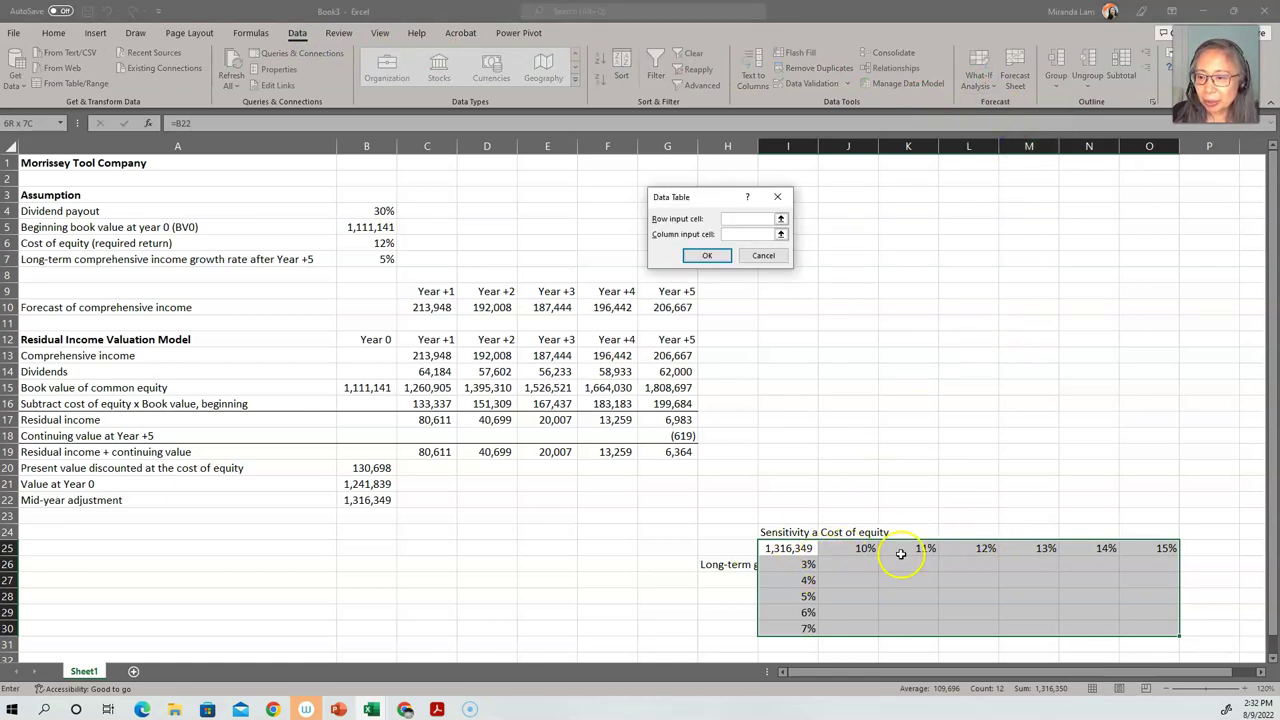
{"action": "left_click", "coordinate": [370, 241]}
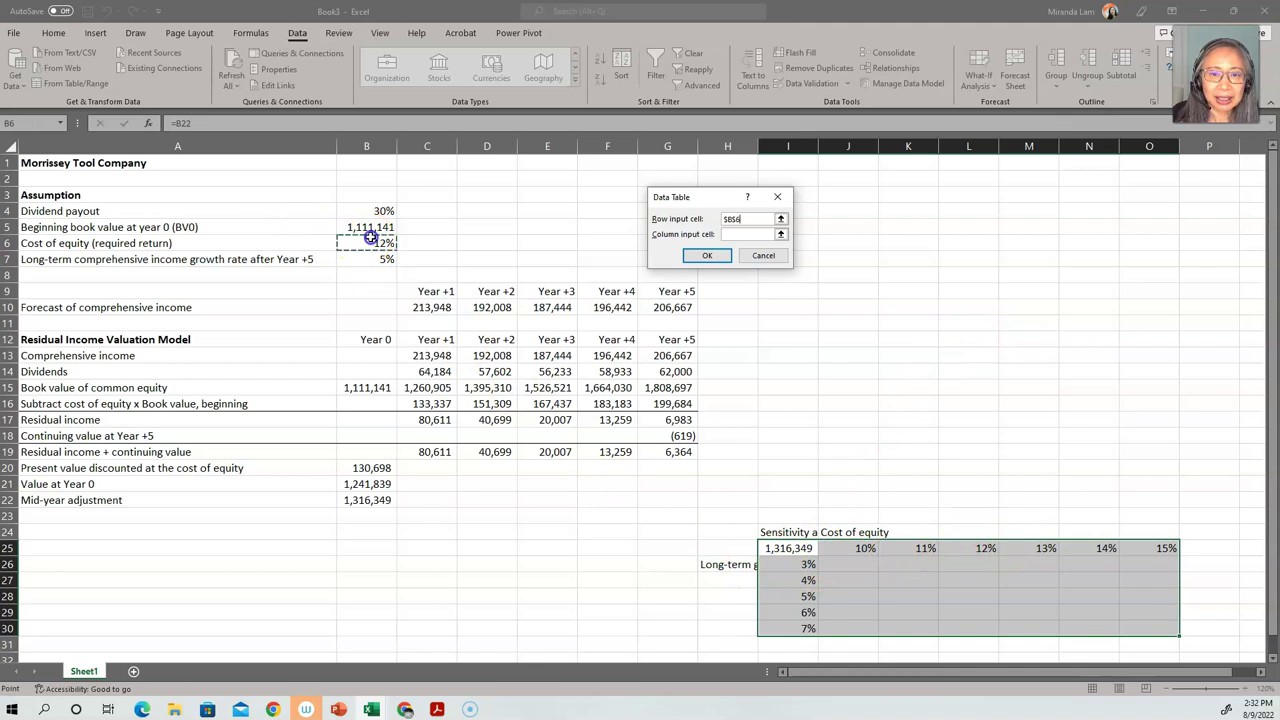
{"action": "left_click", "coordinate": [740, 234]}
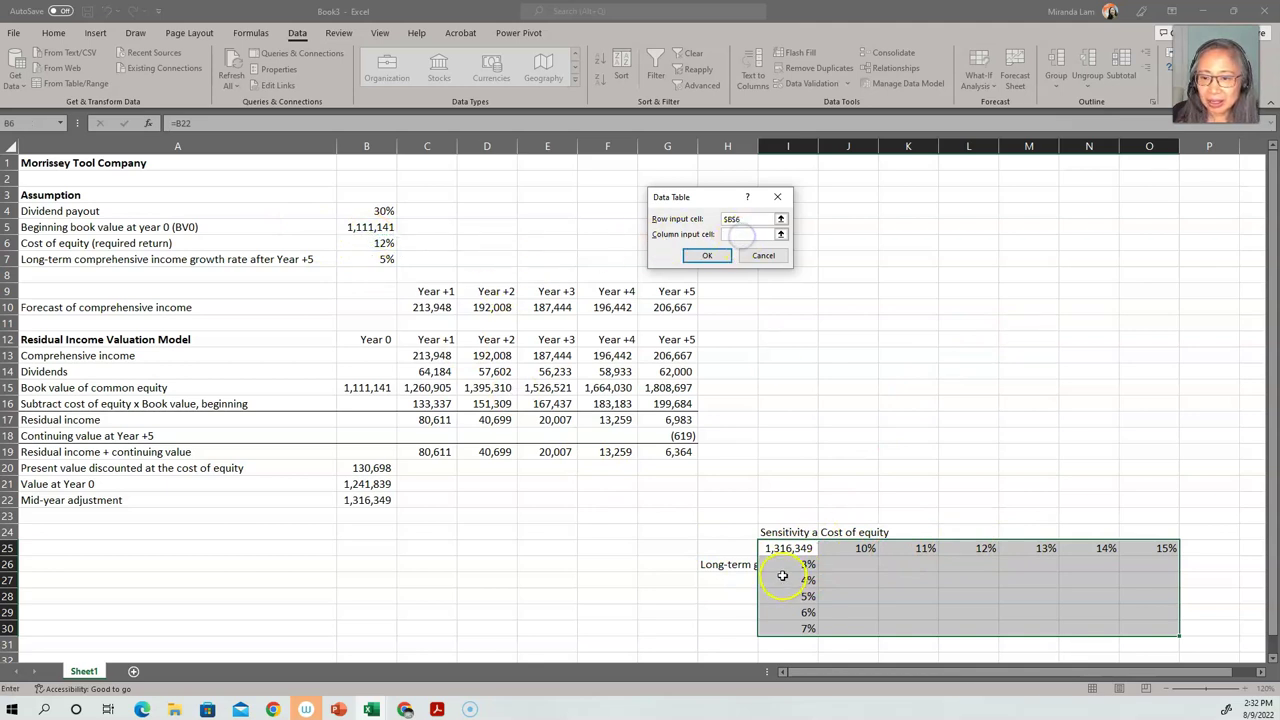
{"action": "left_click", "coordinate": [366, 259]}
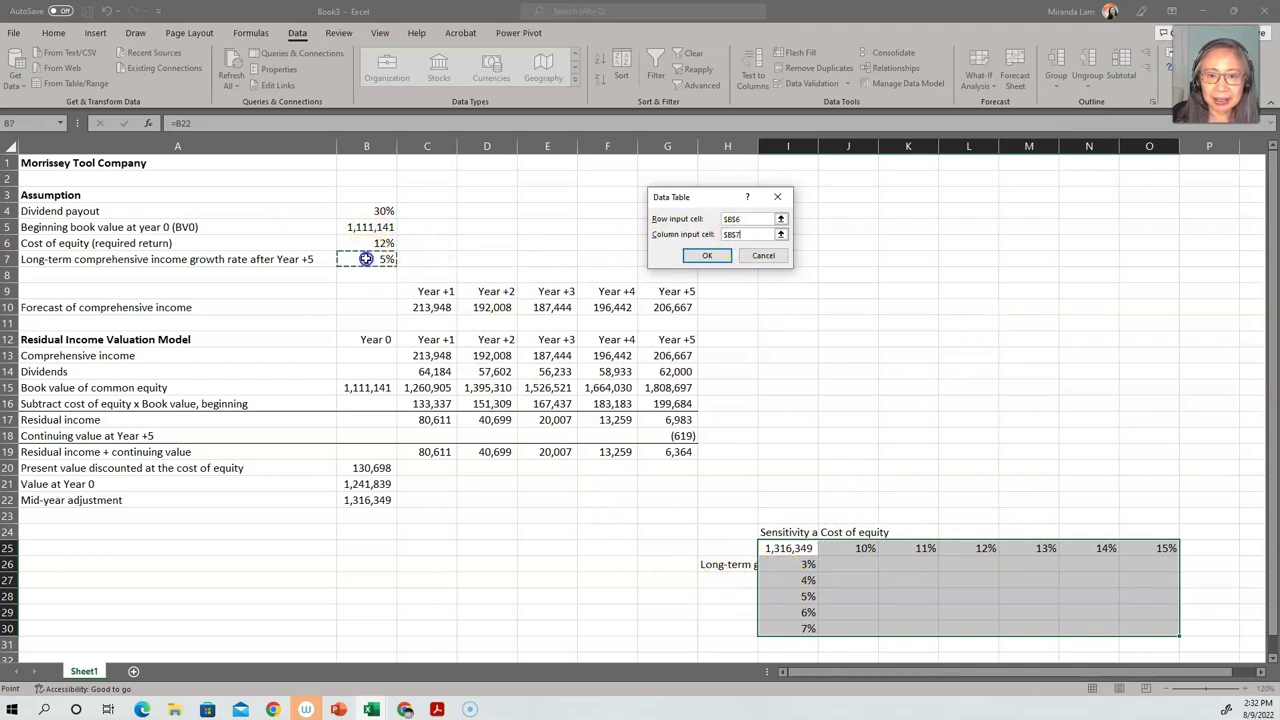
{"action": "left_click", "coordinate": [707, 255]}
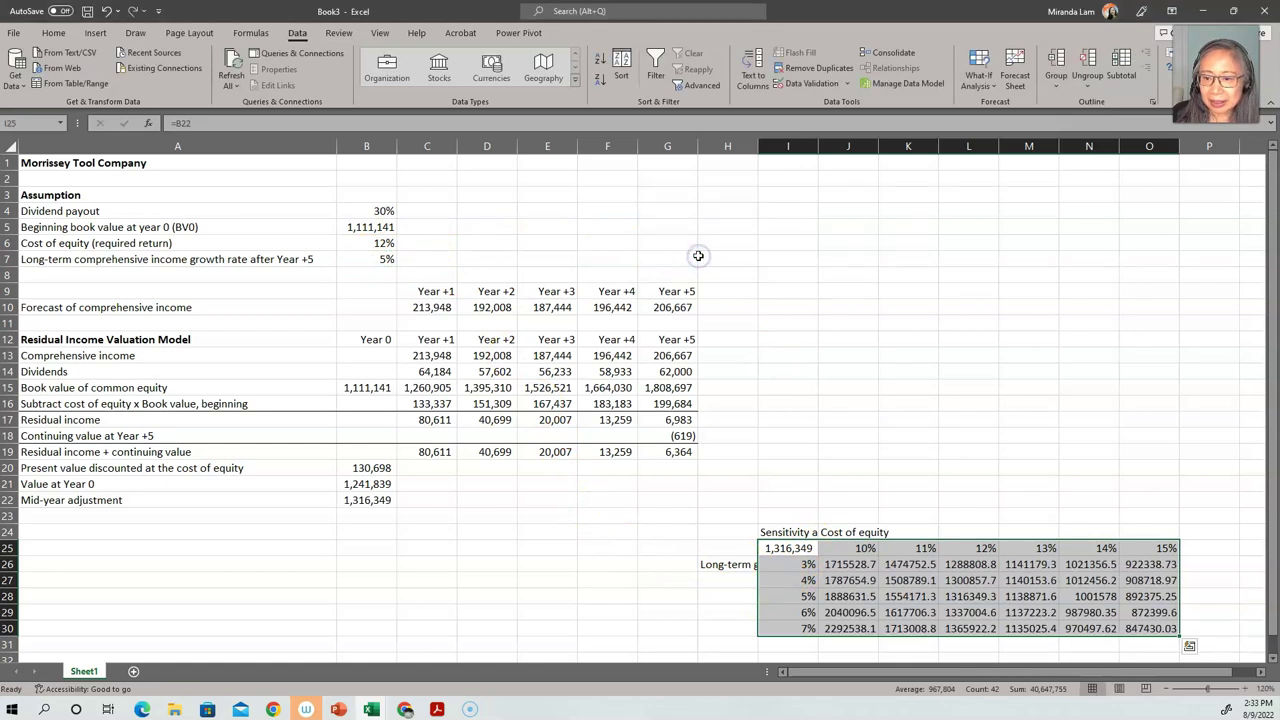
- Format the computed values J26:O30 in Comma Style with no decimal places
{"action": "left_click_drag", "start_coordinate": [848, 564], "coordinate": [1140, 628]}
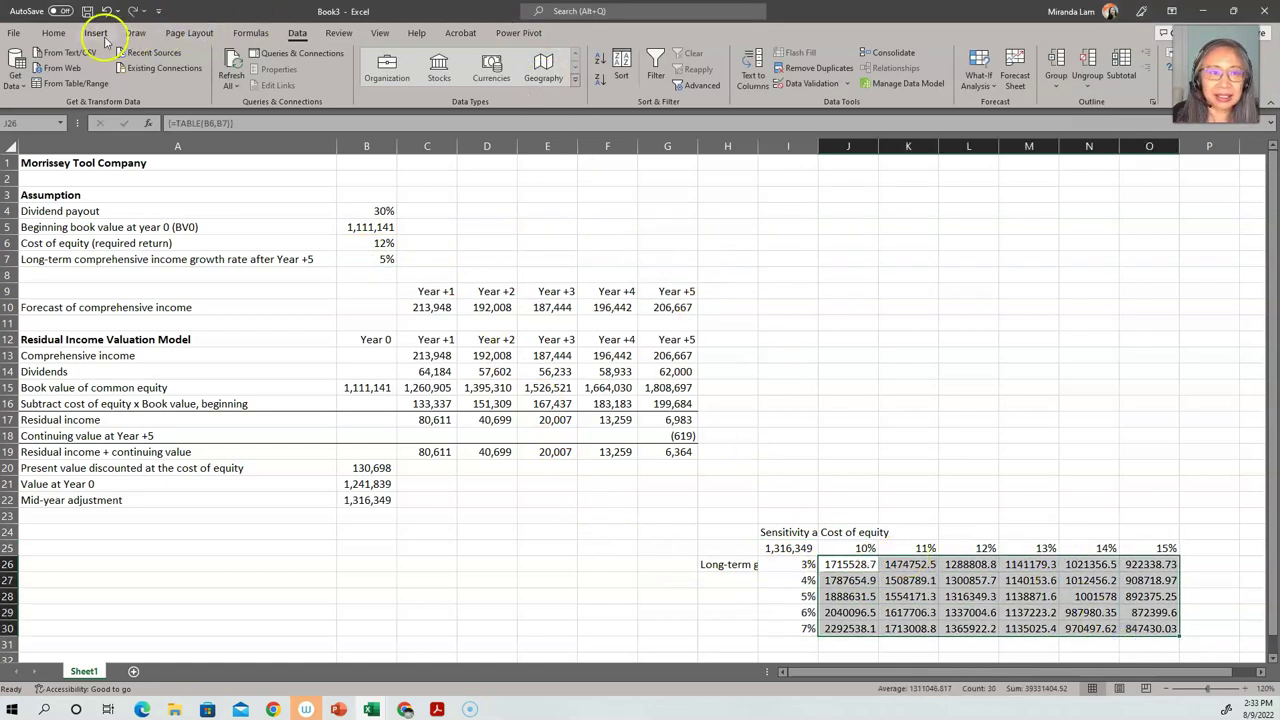
{"action": "left_click", "coordinate": [53, 33]}
{"action": "left_click", "coordinate": [502, 79]}
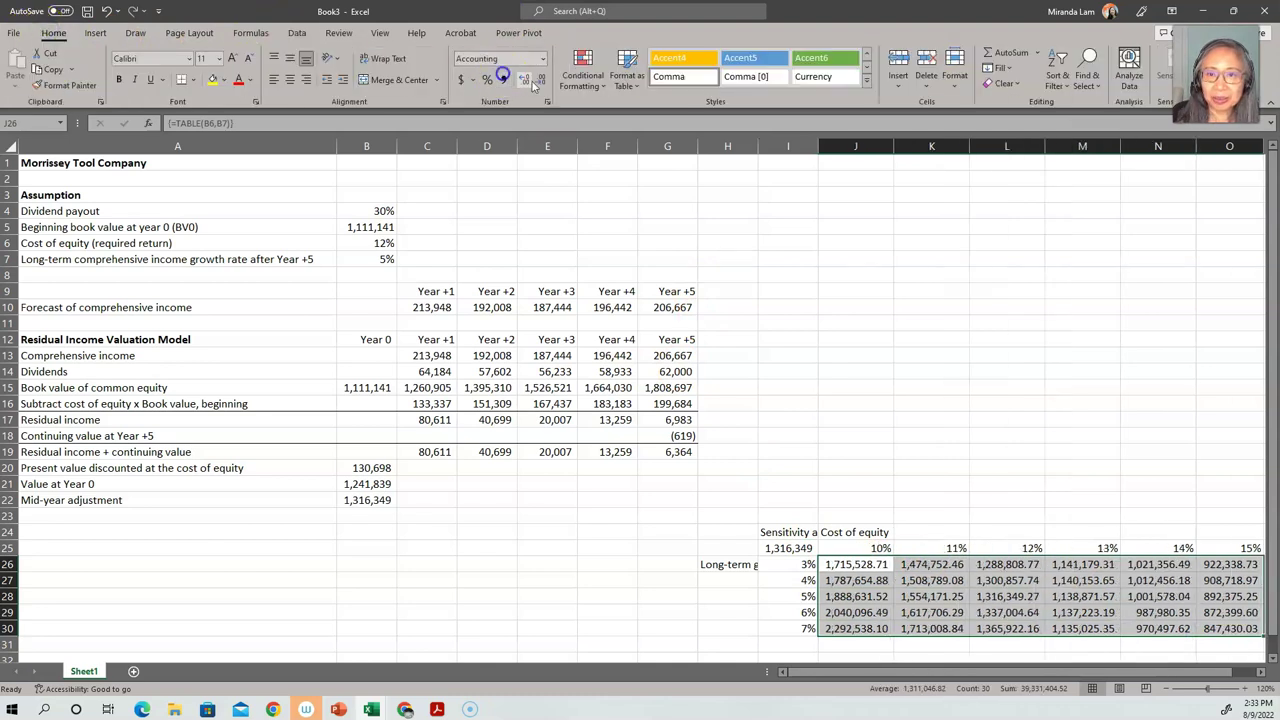
{"action": "left_click", "coordinate": [538, 80]}
{"action": "left_click", "coordinate": [538, 80]}
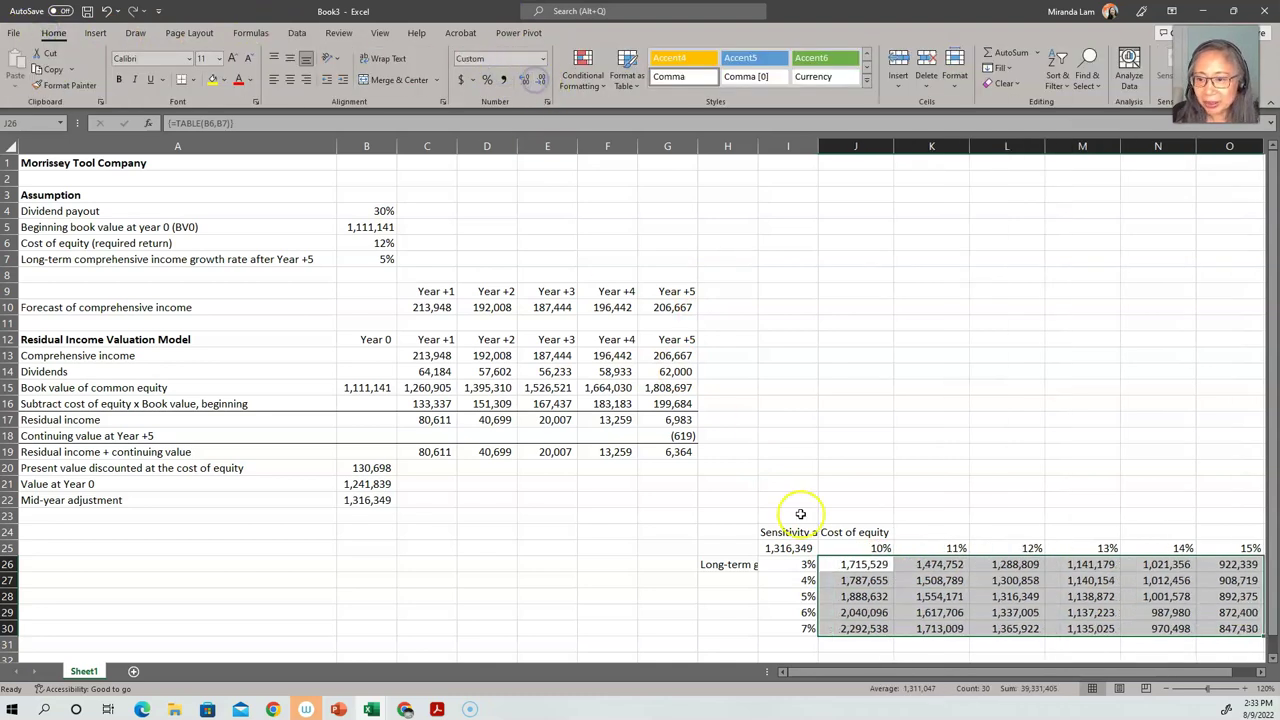
- Check the results at 12%/5%, 10%/7% and 15%/3% cost of equity and growth
{"action": "left_click", "coordinate": [1026, 548]}
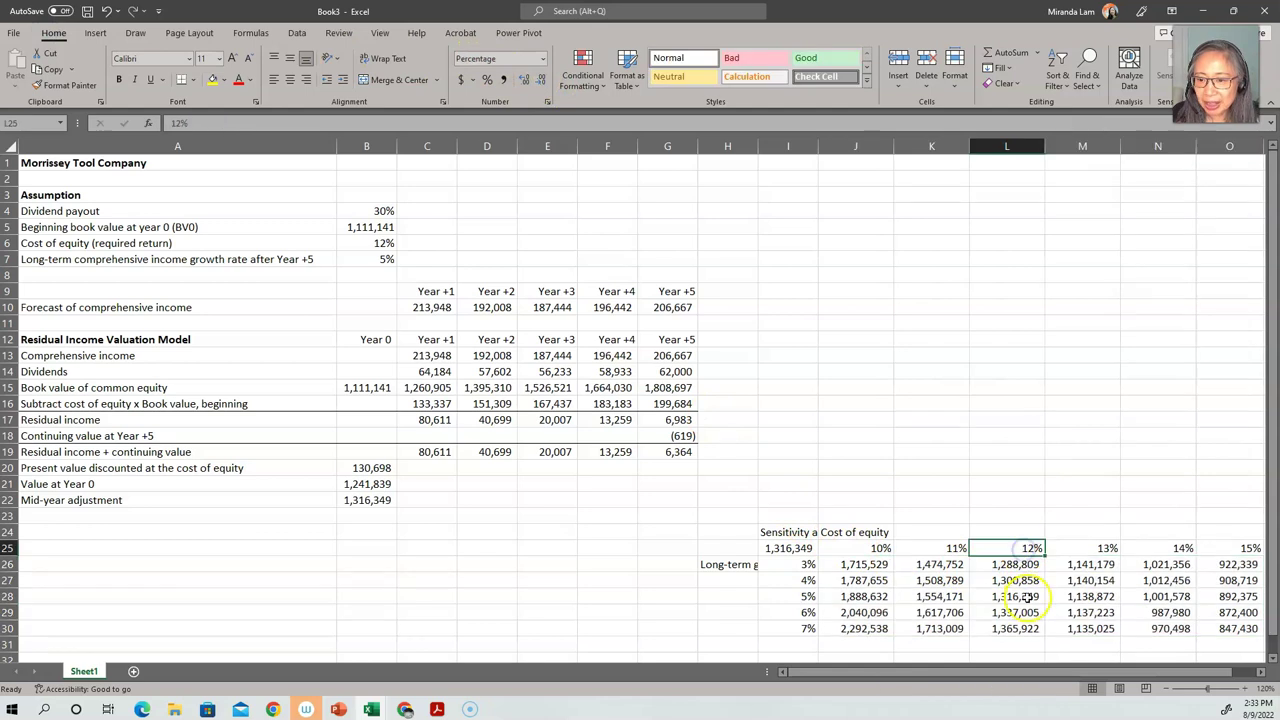
{"action": "left_click", "coordinate": [1022, 597]}
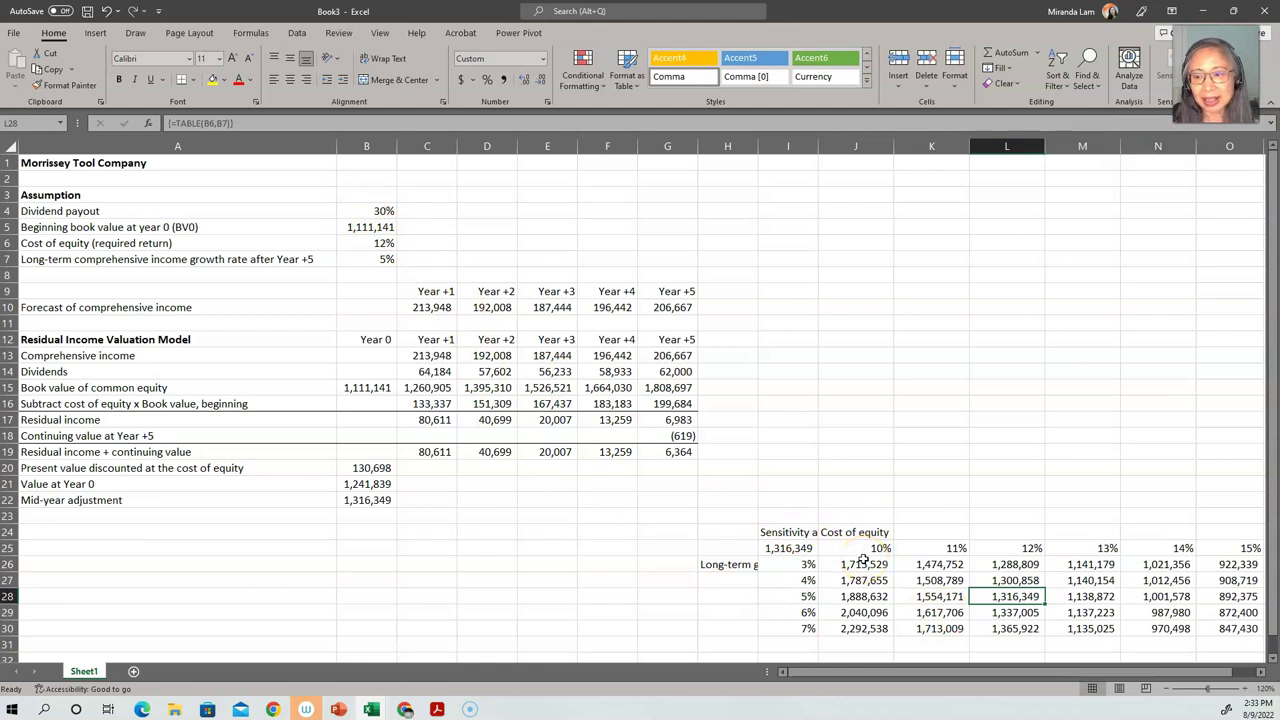
{"action": "left_click_drag", "start_coordinate": [1000, 671], "coordinate": [1068, 672]}
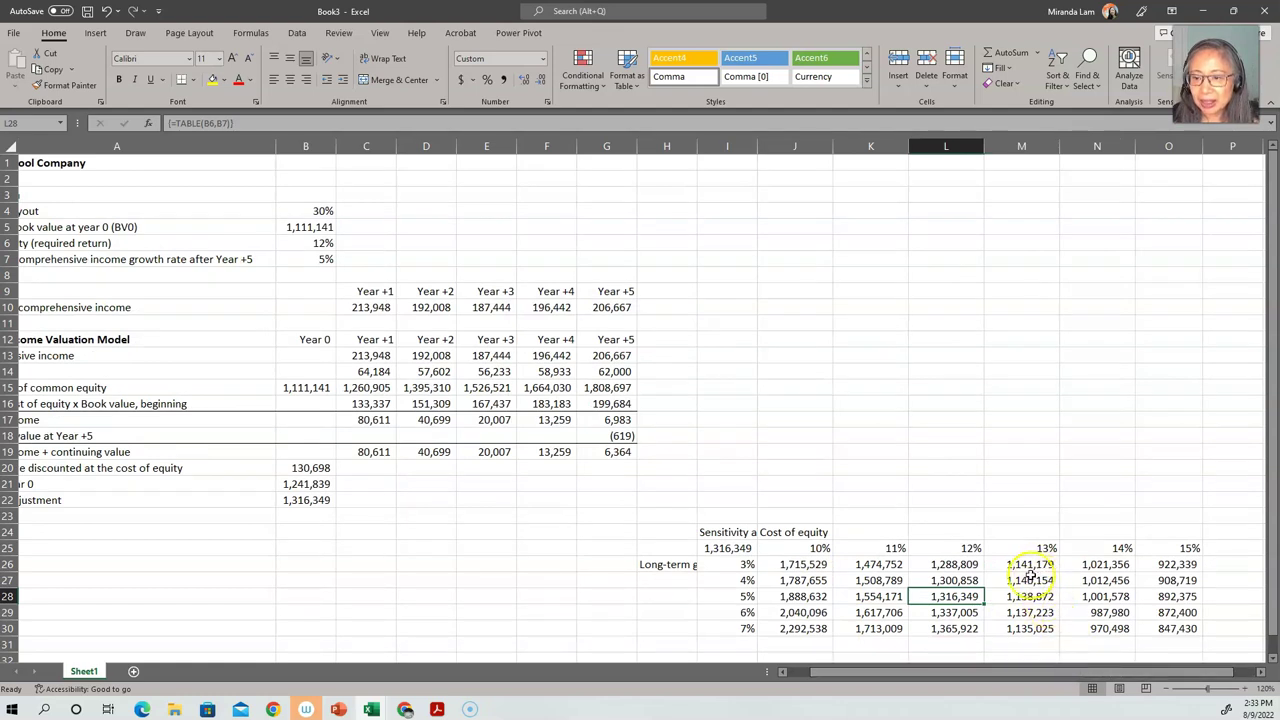
{"action": "left_click", "coordinate": [812, 630]}
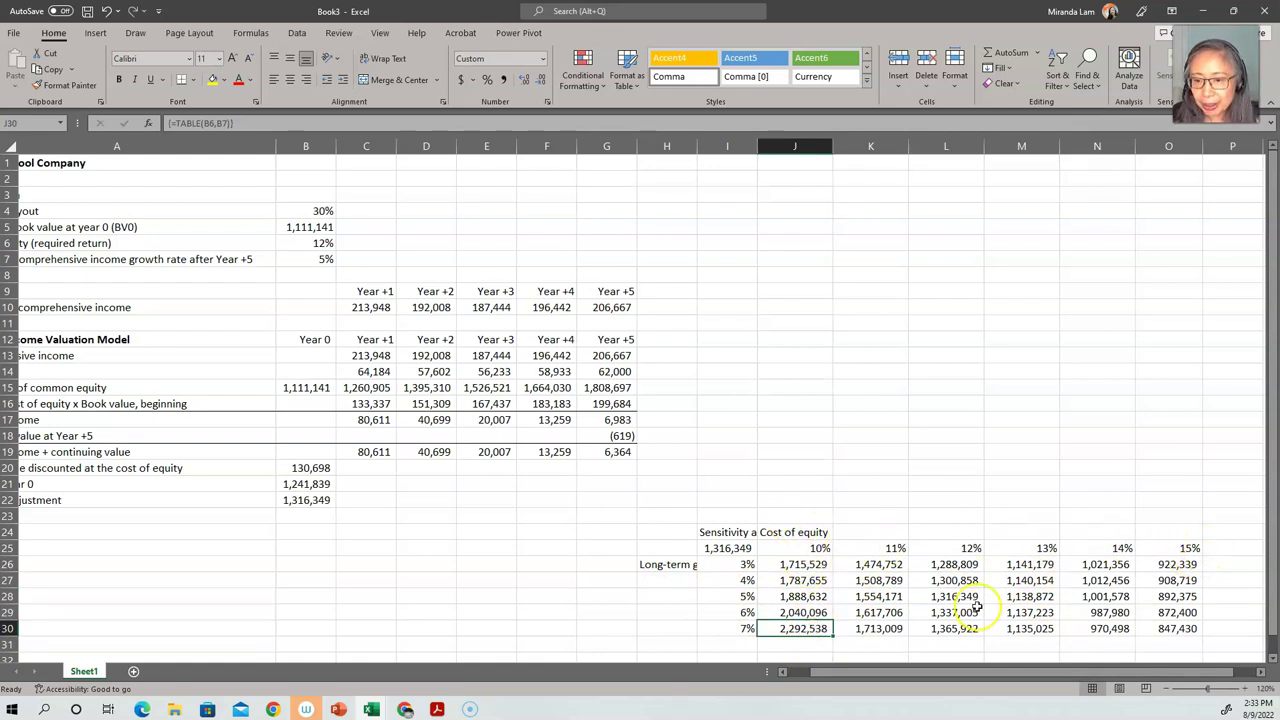
{"action": "left_click", "coordinate": [1181, 566]}
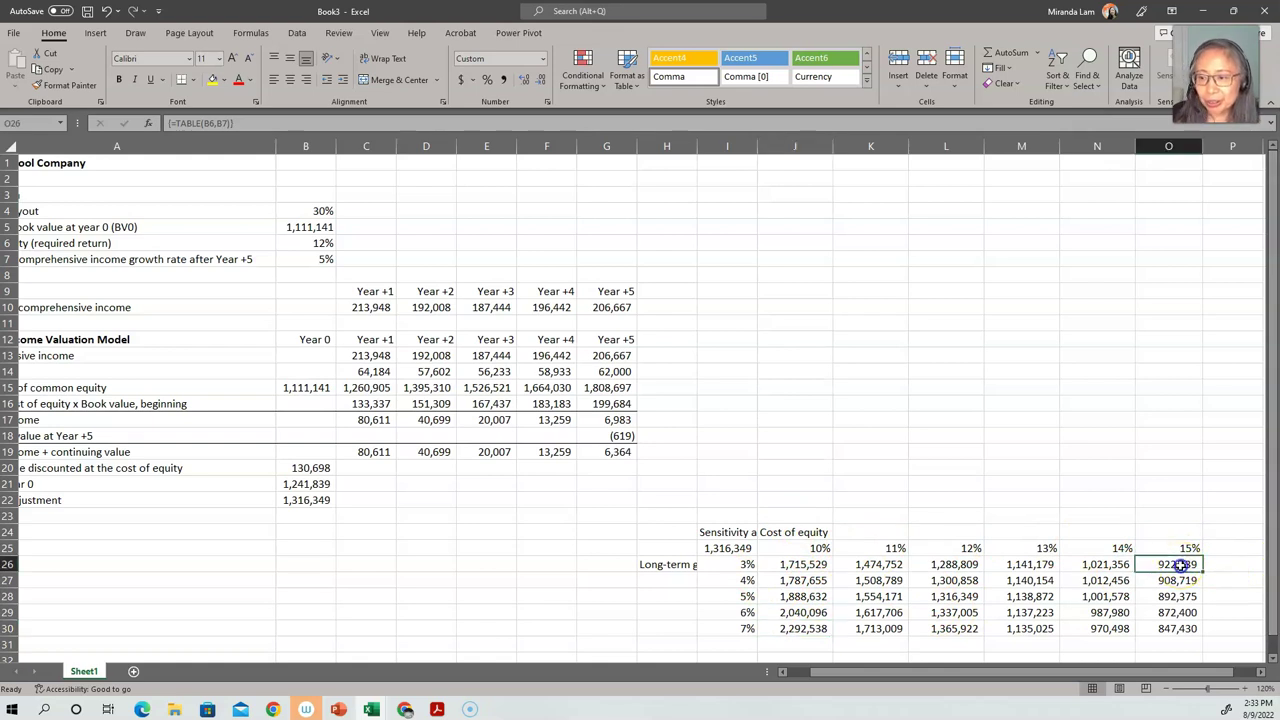